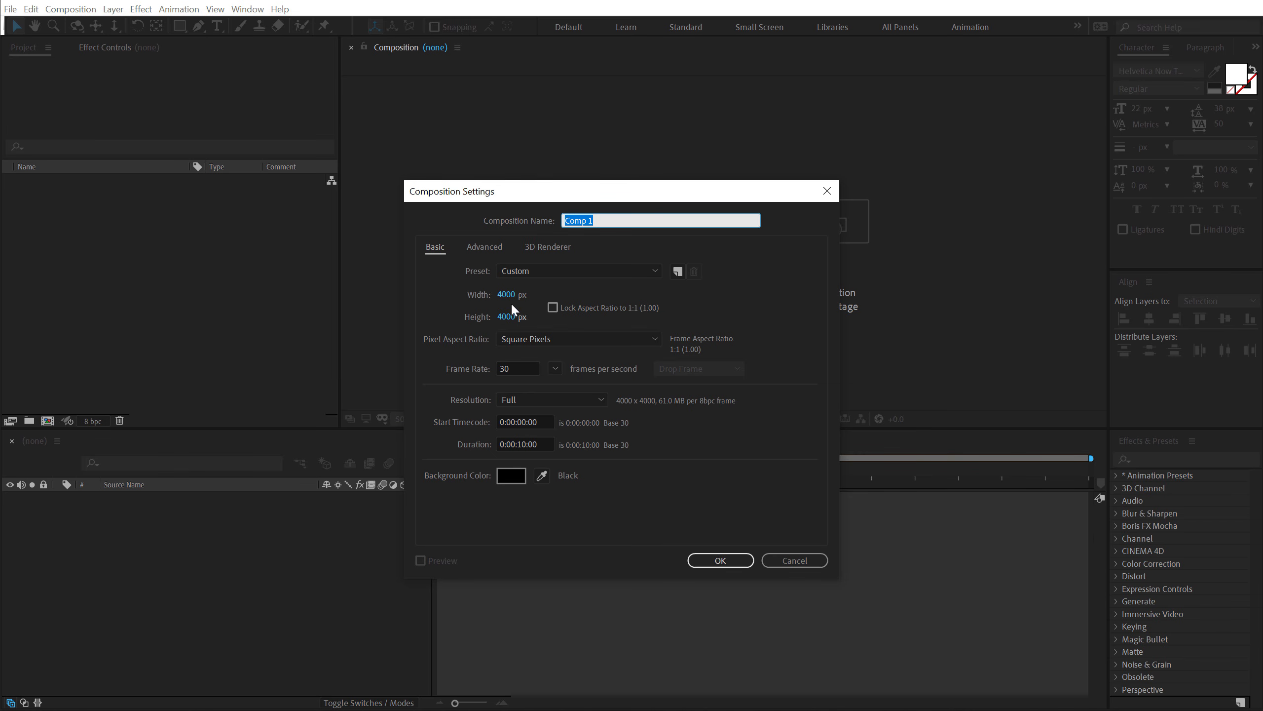
Create a composition named Render with a width of 1920 px and a height of 1080 px
left_click(508, 295)
type("1920")
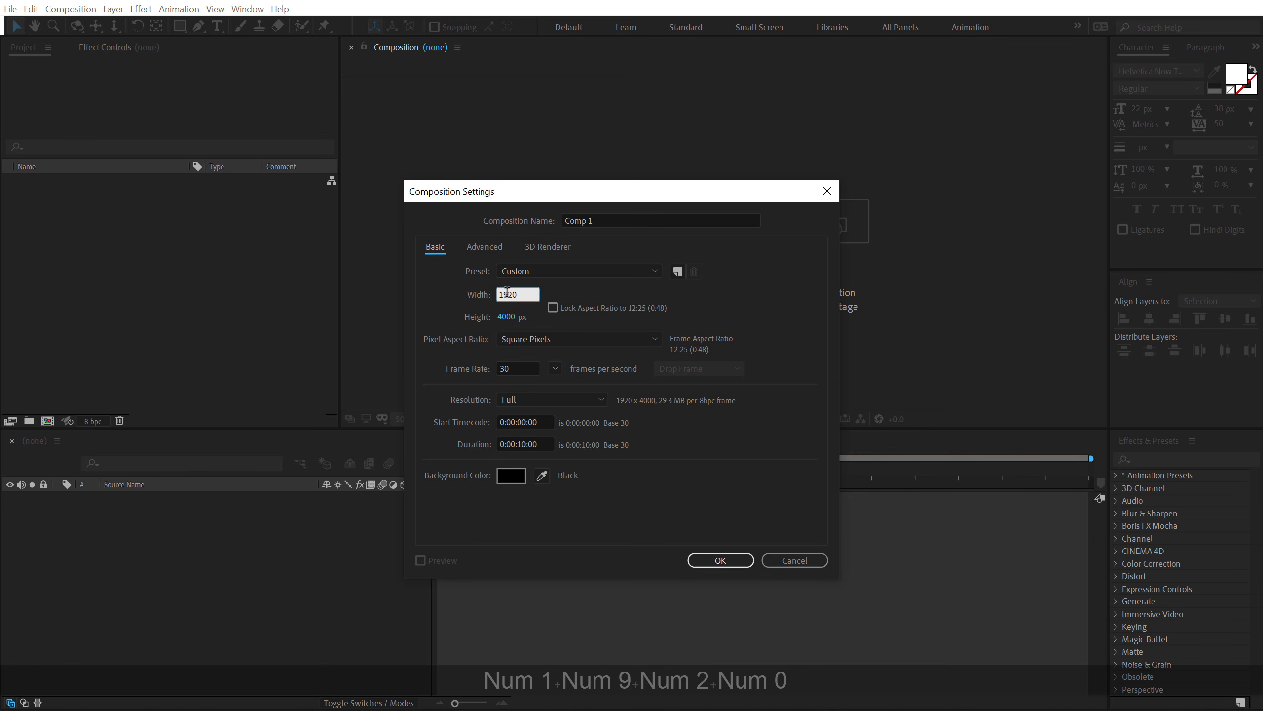
left_click(510, 317)
type("1080")
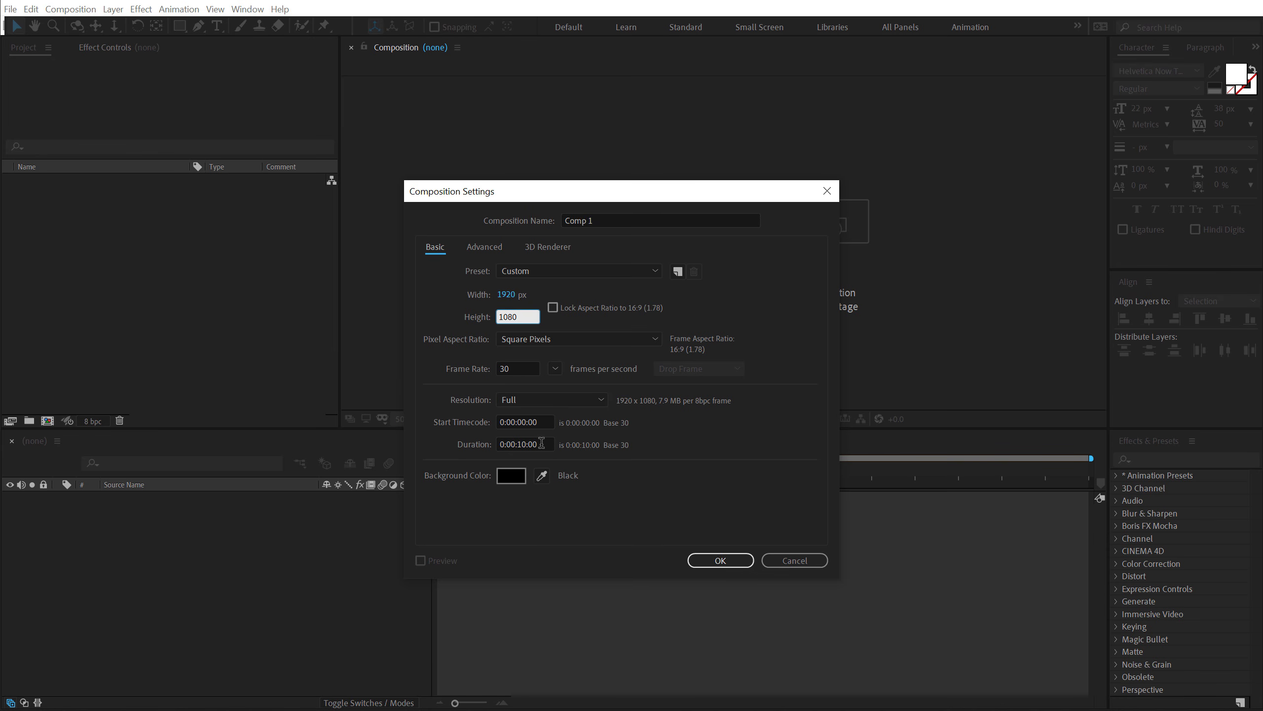
left_click(606, 221)
type("Re")
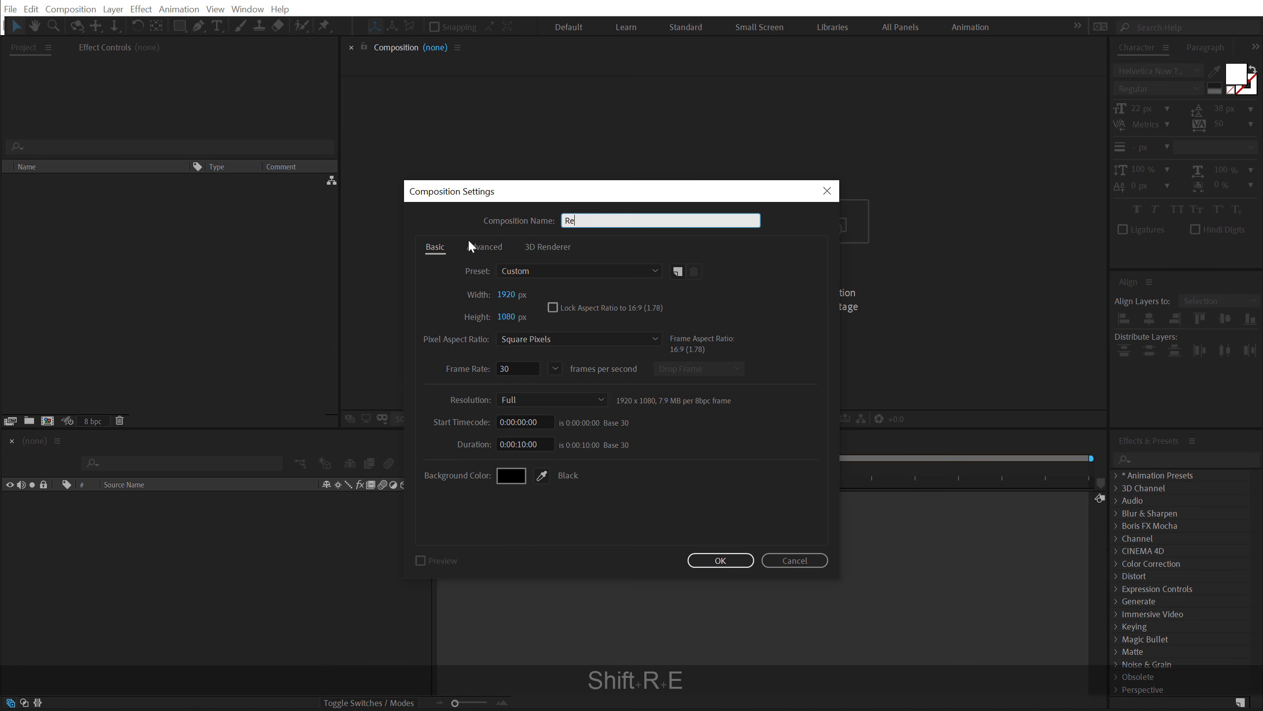
type("nder")
left_click(719, 560)
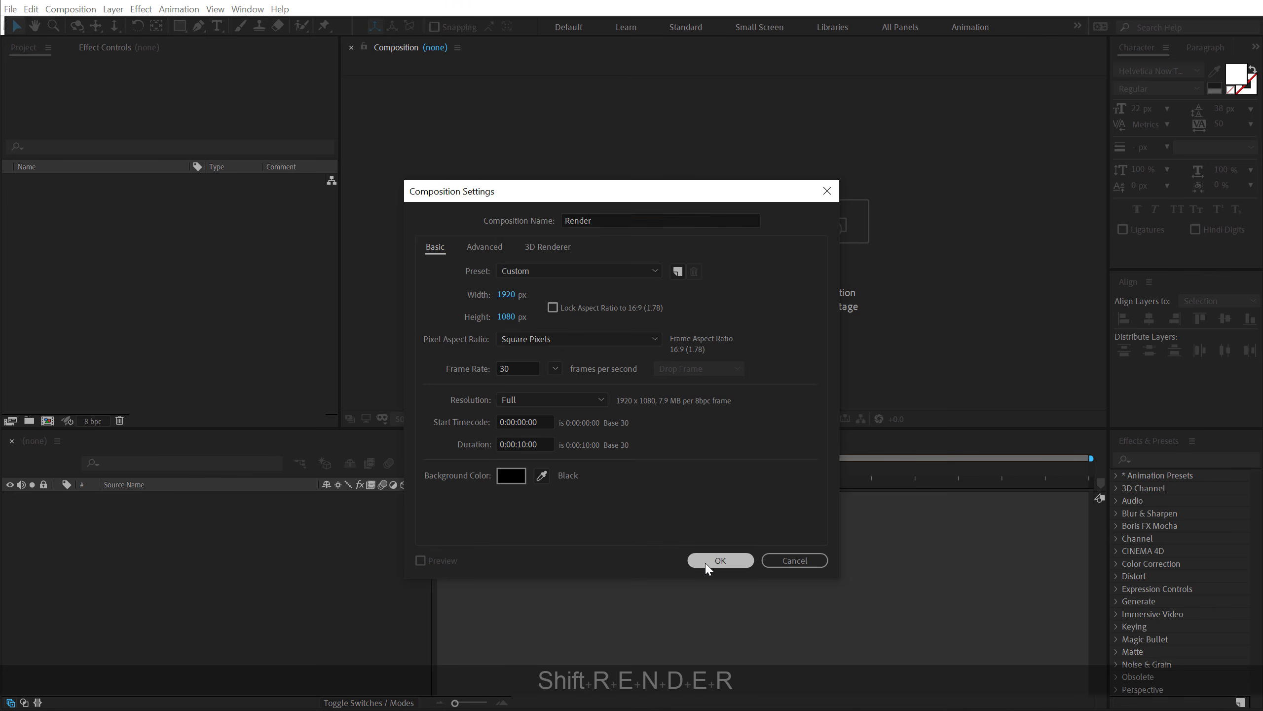
Create a second composition named Torus with a width and height of 4000 px
left_click(206, 353)
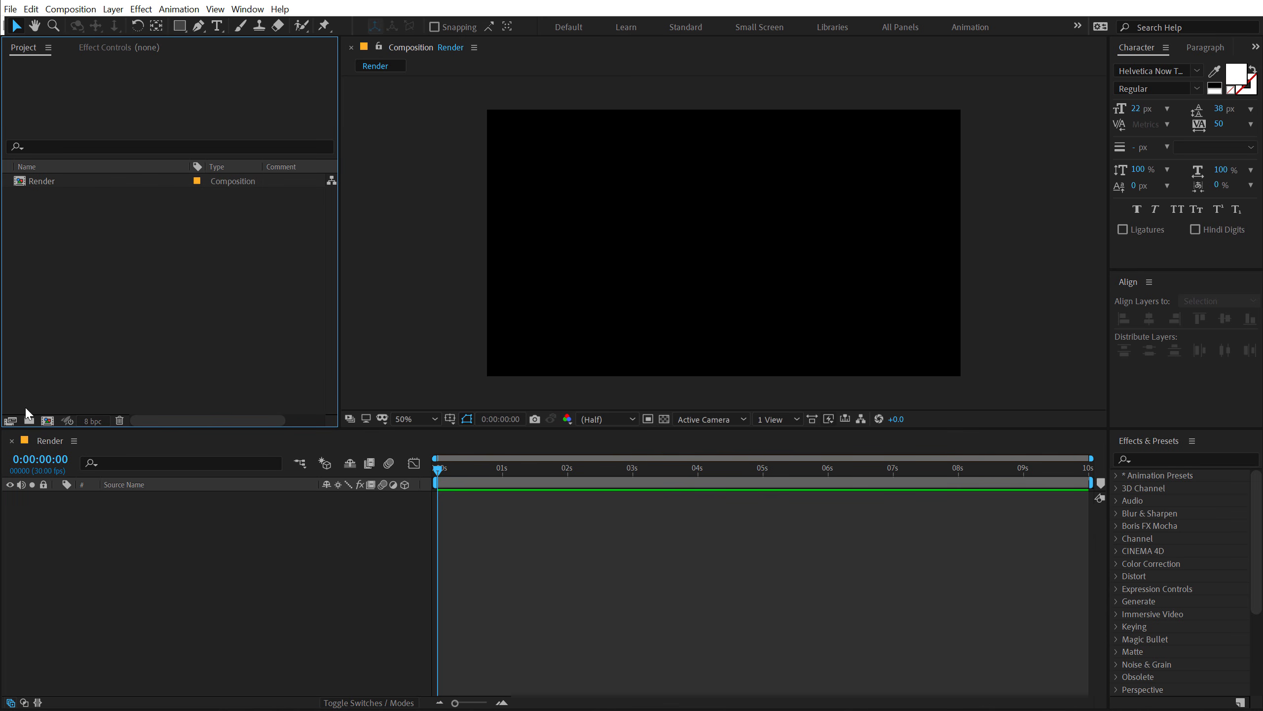
left_click(47, 420)
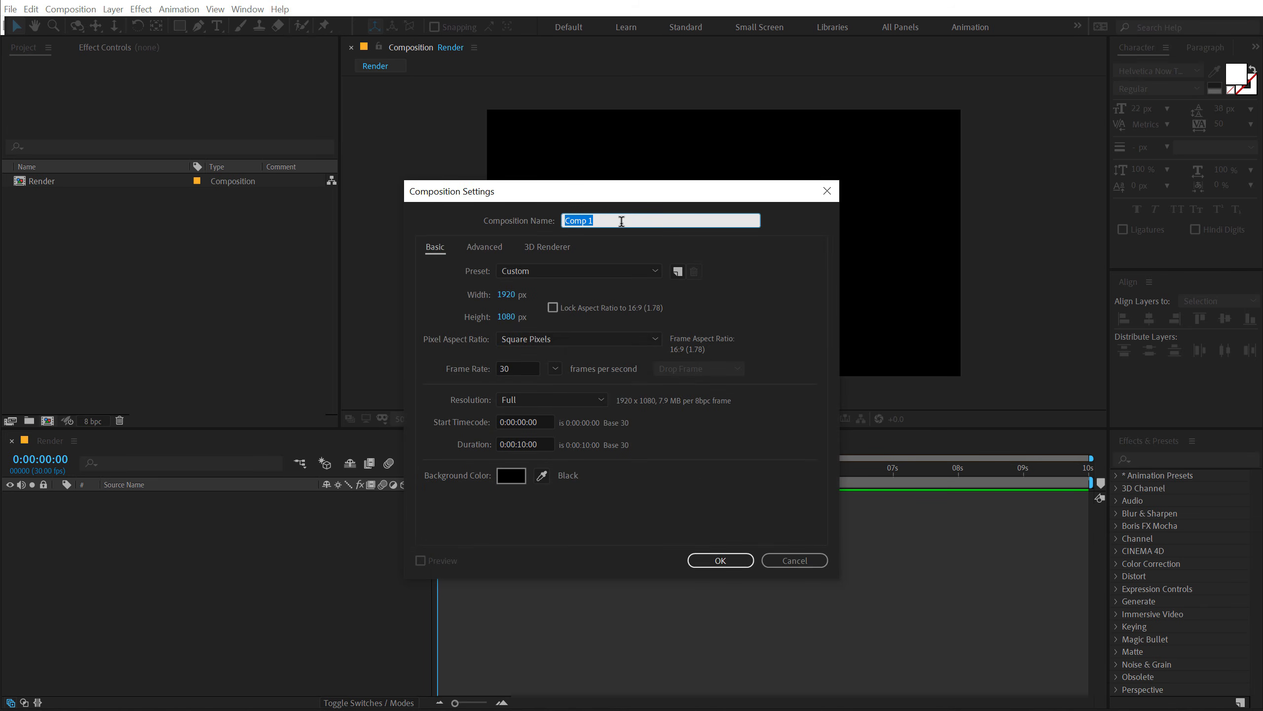
type("Torus")
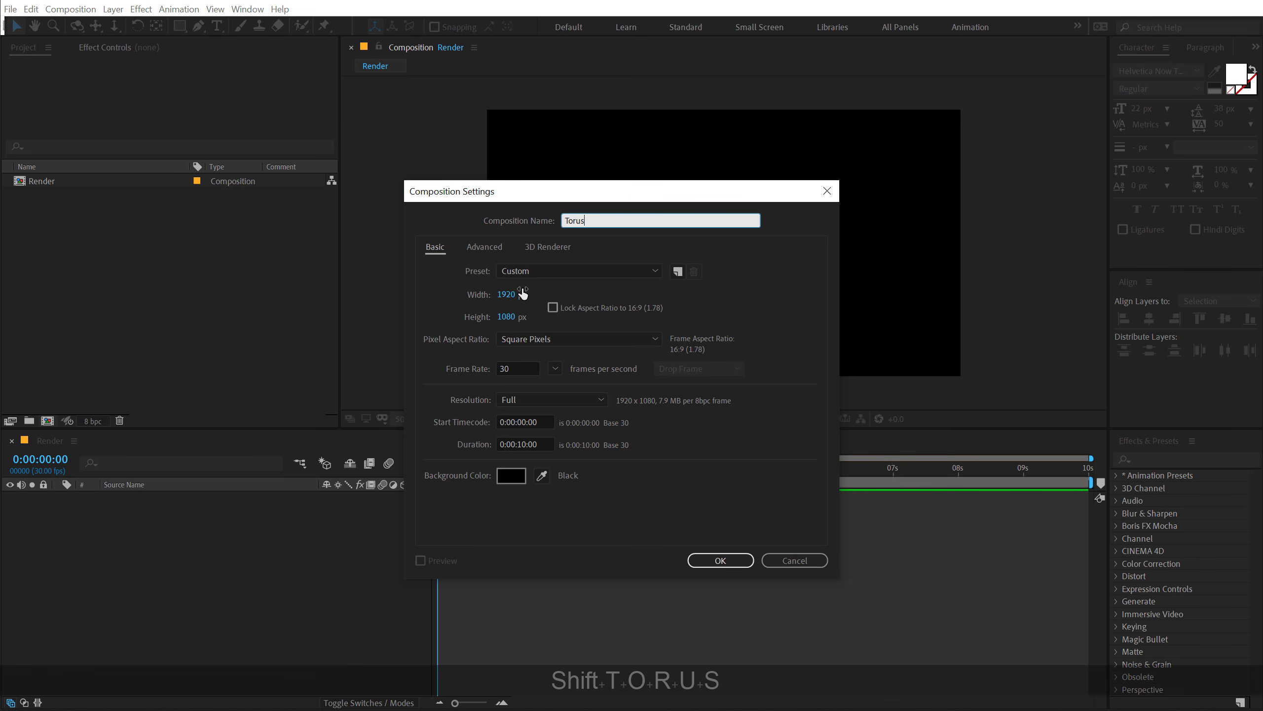
left_click(508, 294)
type("4000")
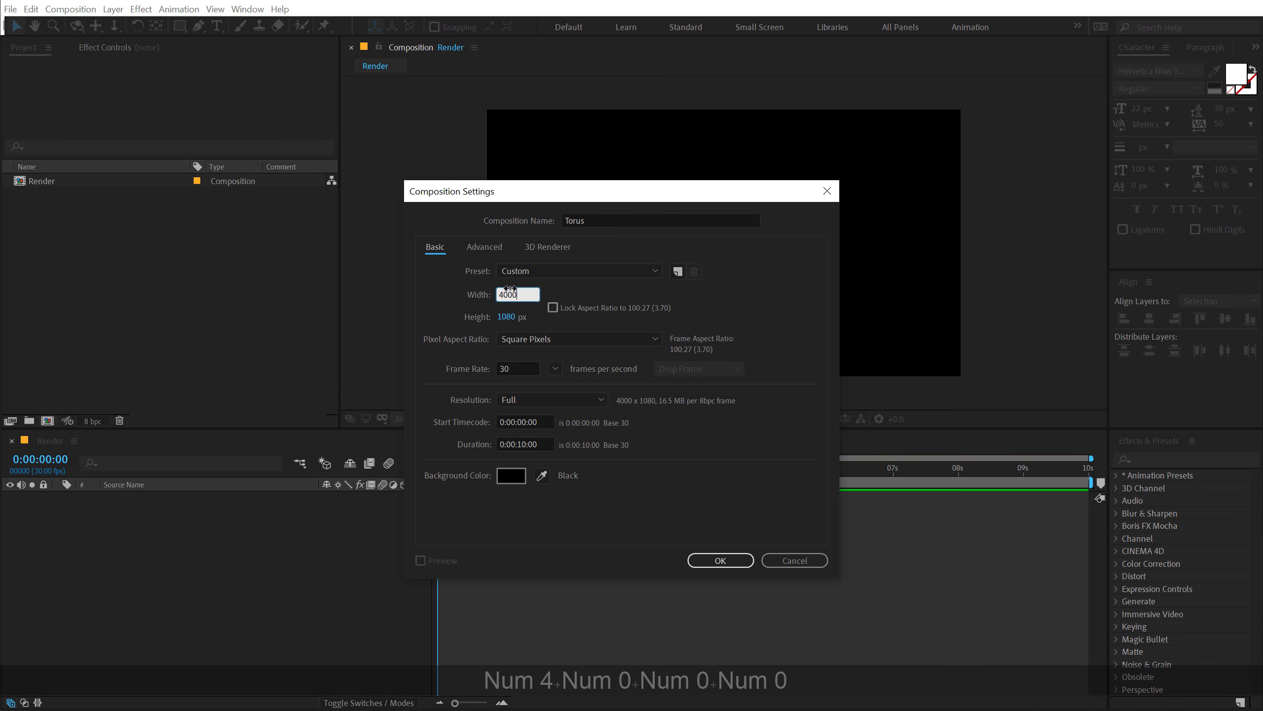
key("Tab")
type("4000")
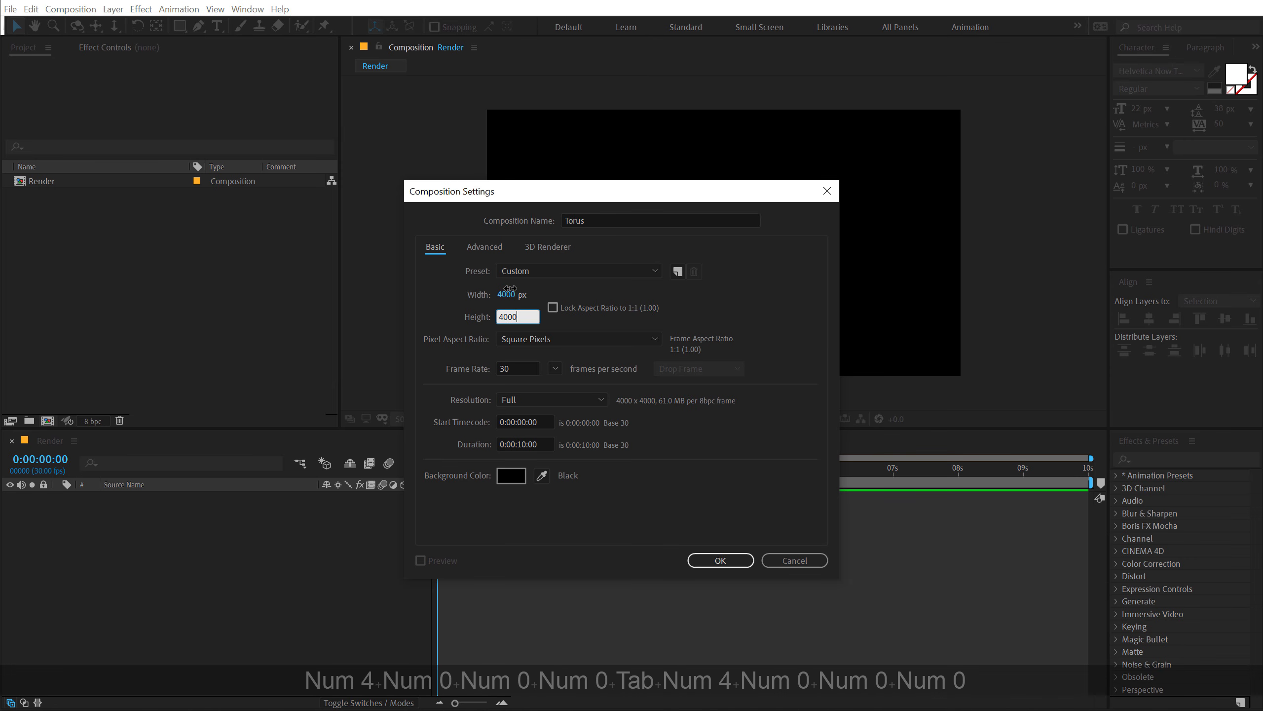
left_click(720, 560)
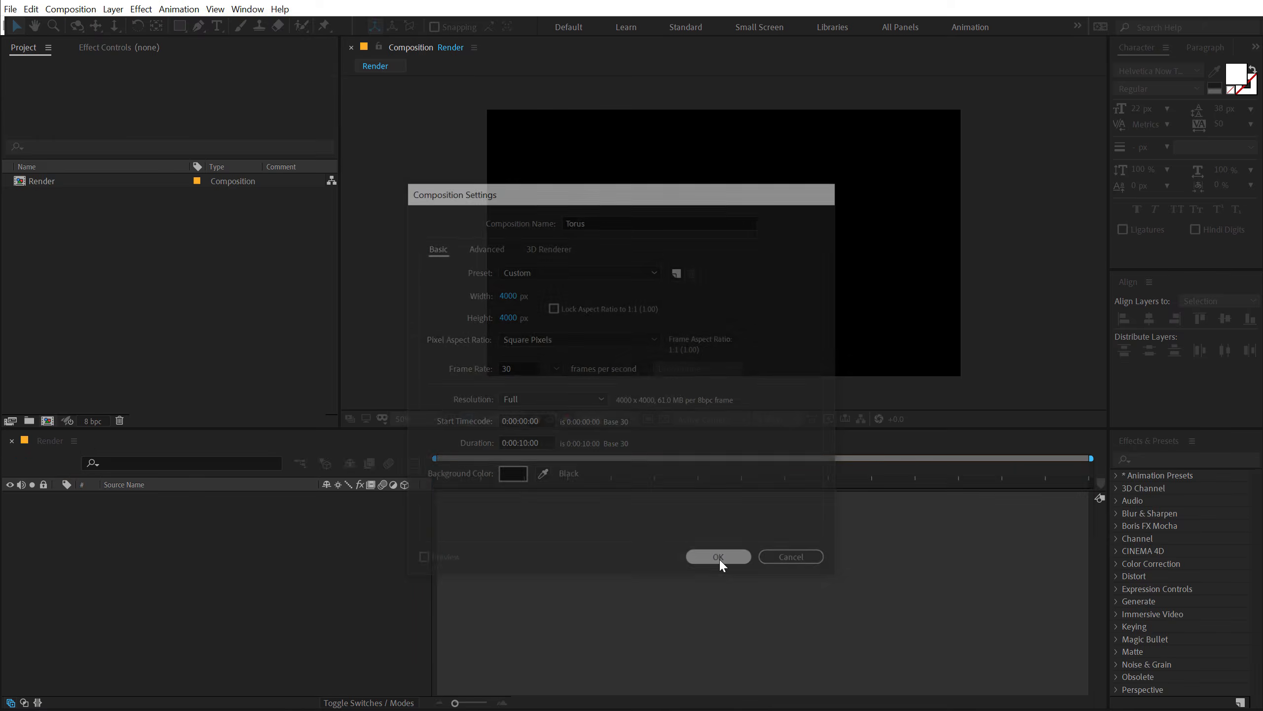
Set up the Ellipse tool with no fill and a white stroke for drawing in the Torus composition
scroll(646, 200, "down", 3)
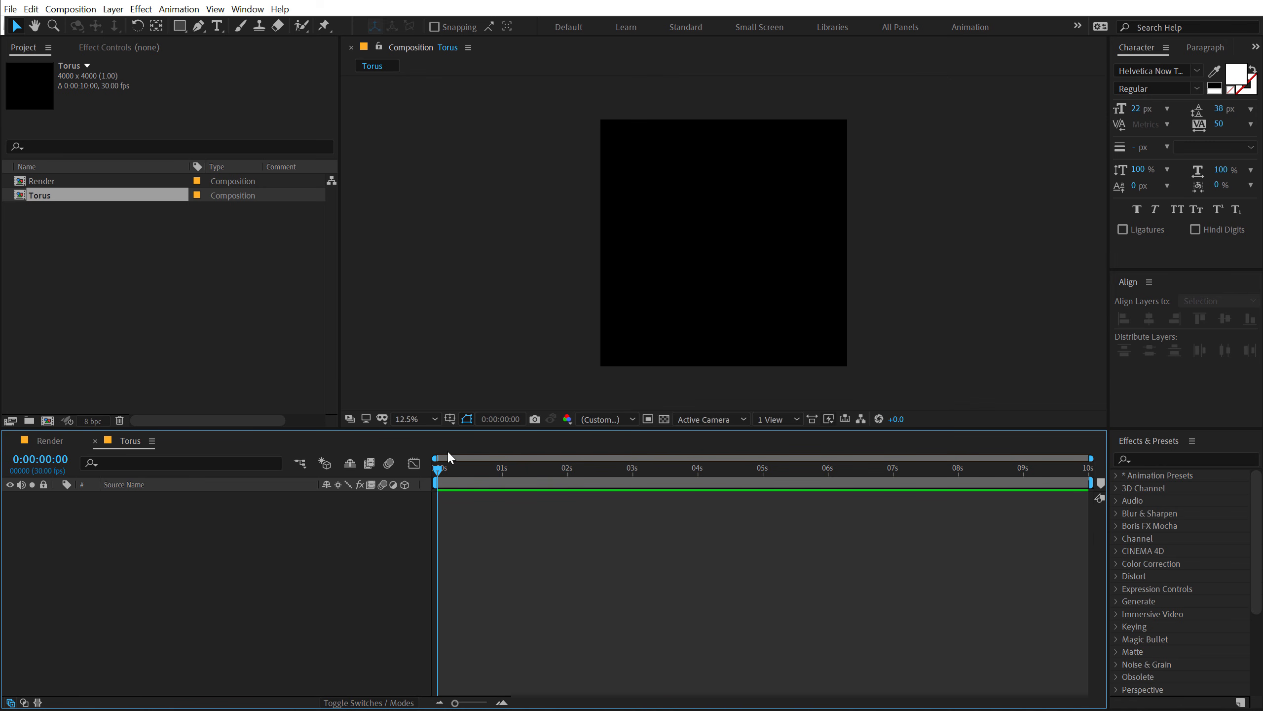
left_click_drag(462, 435, 465, 540)
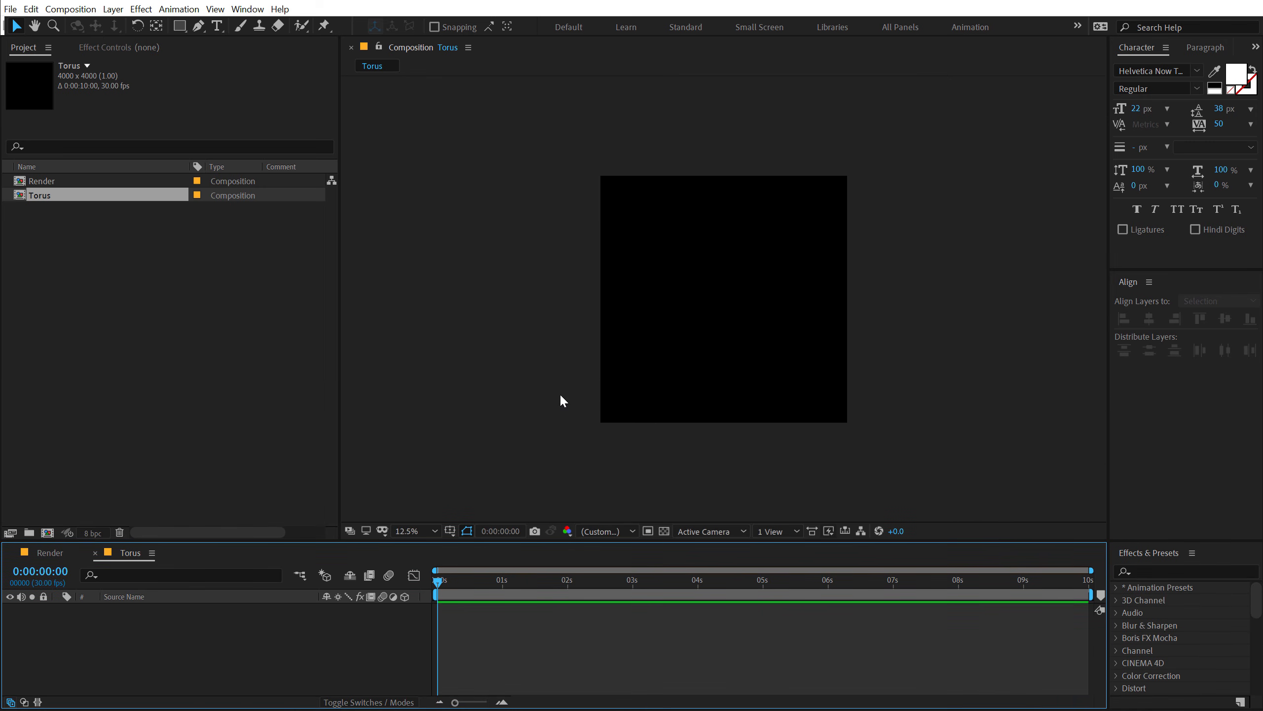
scroll(561, 401, "up", 1)
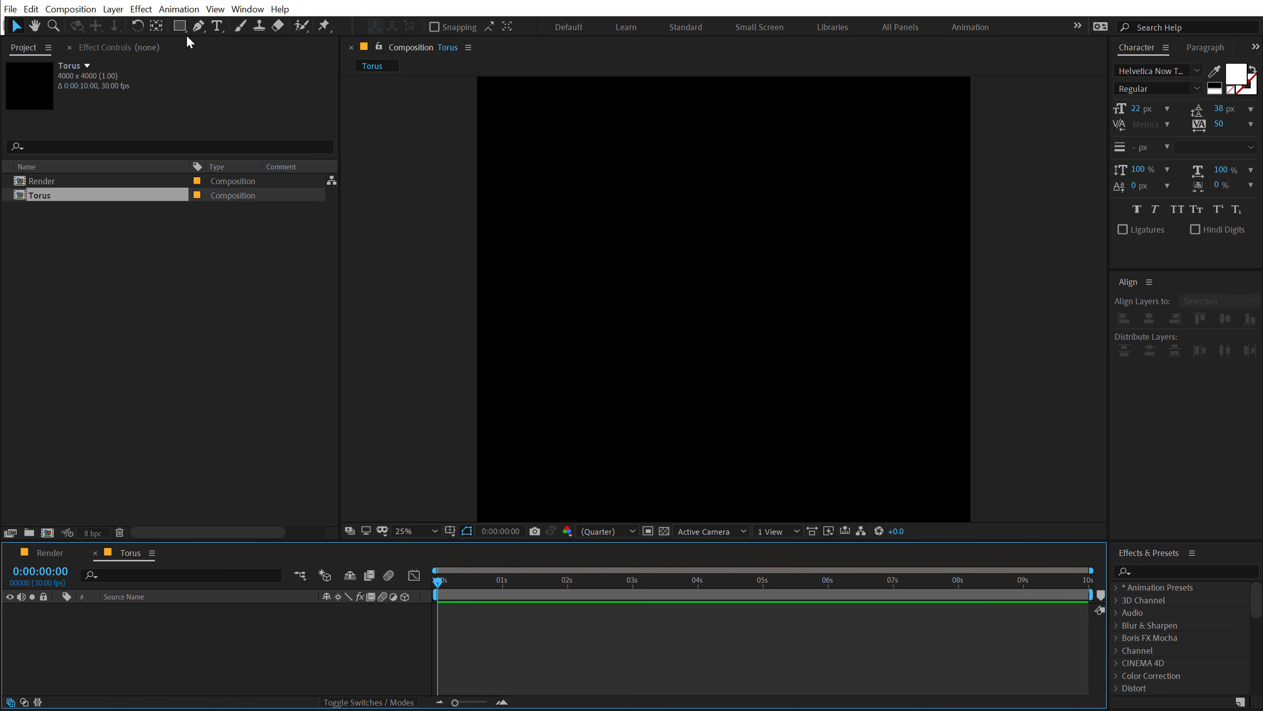
left_click_drag(184, 30, 246, 64)
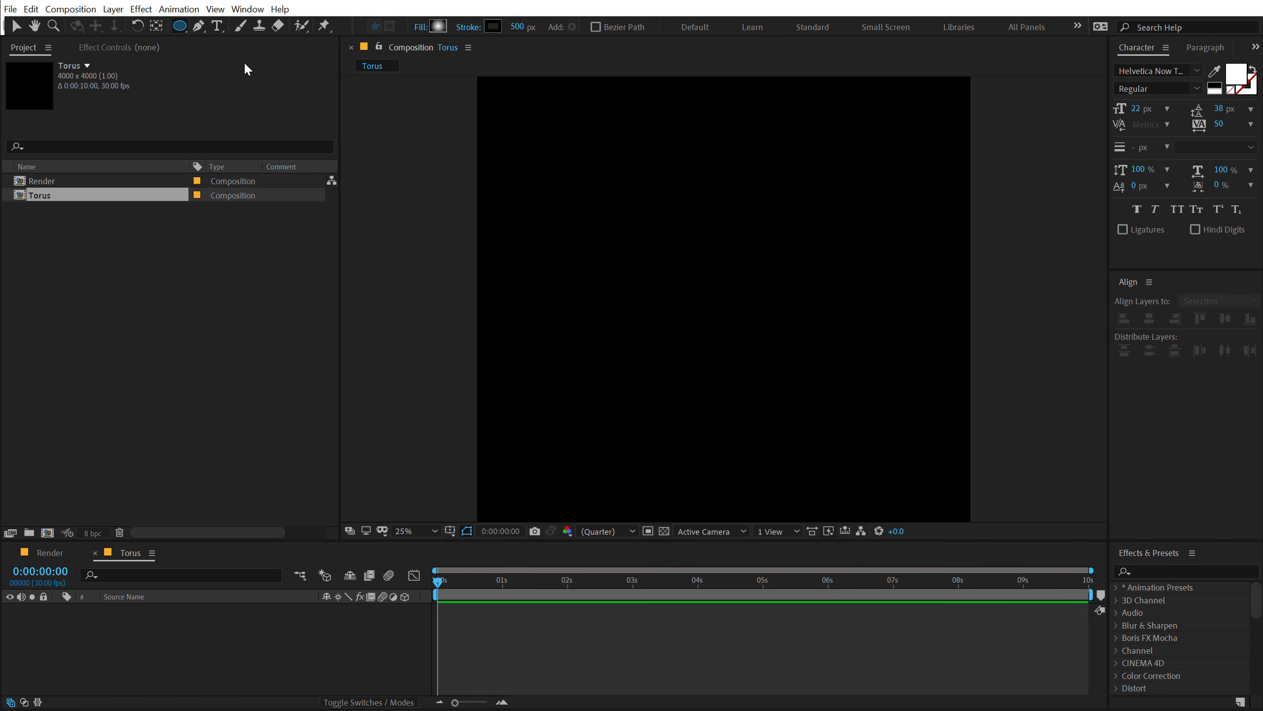
left_click(421, 29)
left_click(557, 313)
left_click(616, 402)
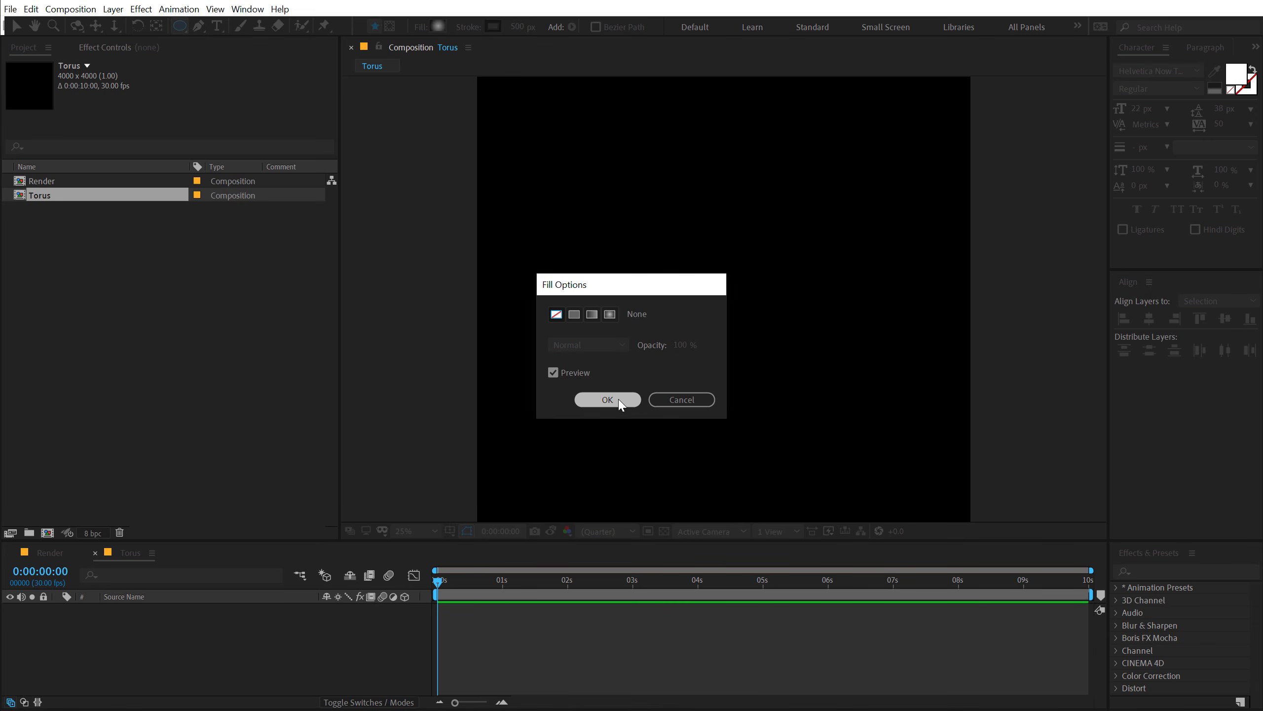
left_click(492, 27)
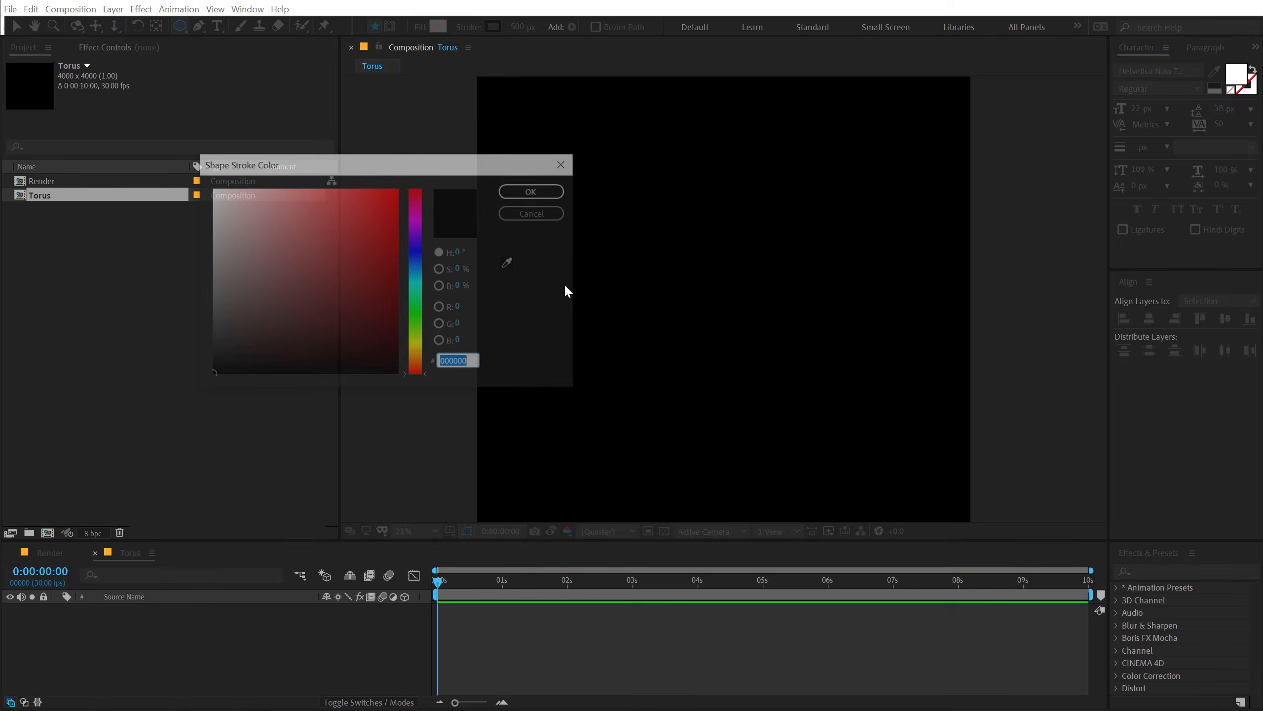
left_click(512, 190)
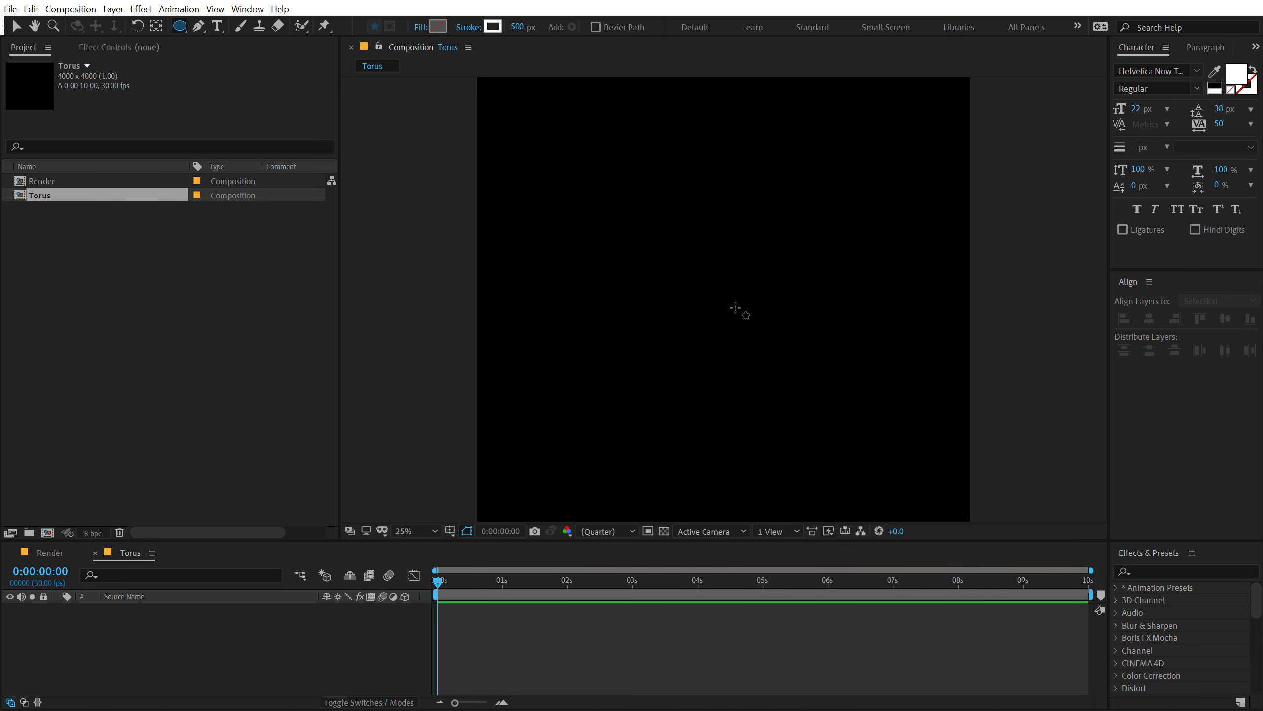
Draw a large circle from the middle of the Torus composition and center it horizontally and vertically
left_click_drag(734, 308, 850, 465)
left_click(17, 26)
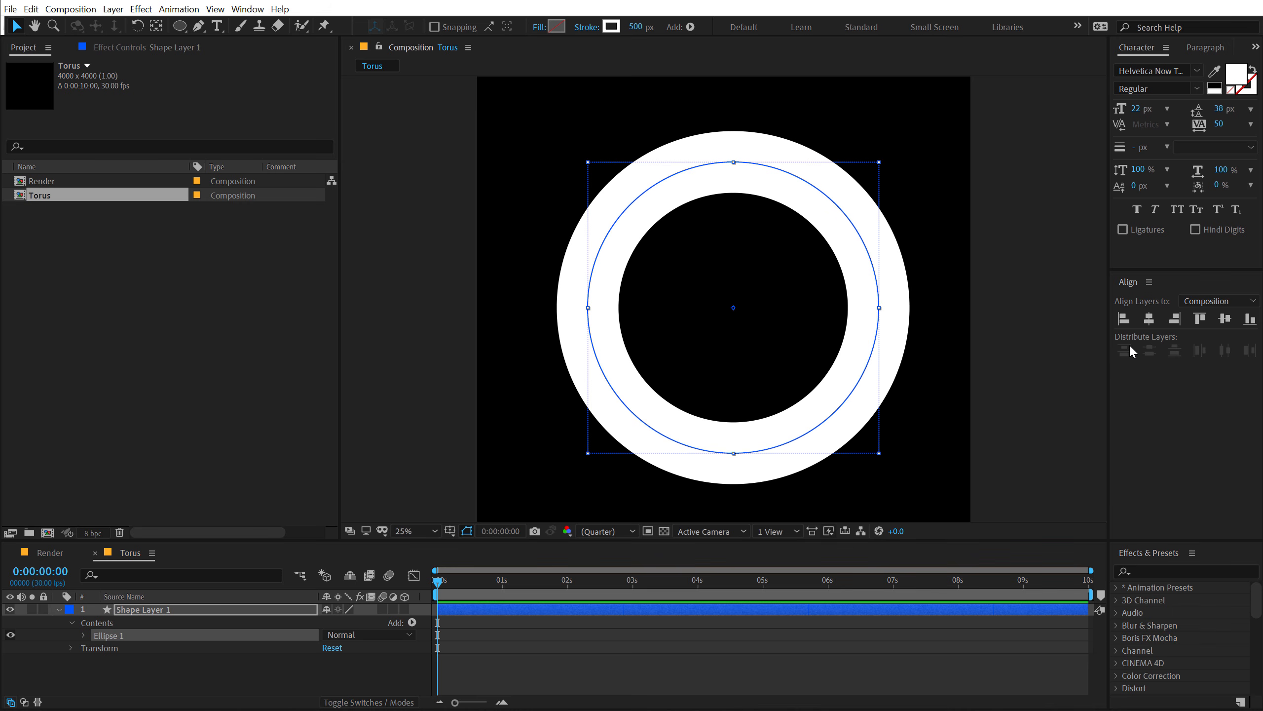
left_click(1149, 319)
left_click(1225, 318)
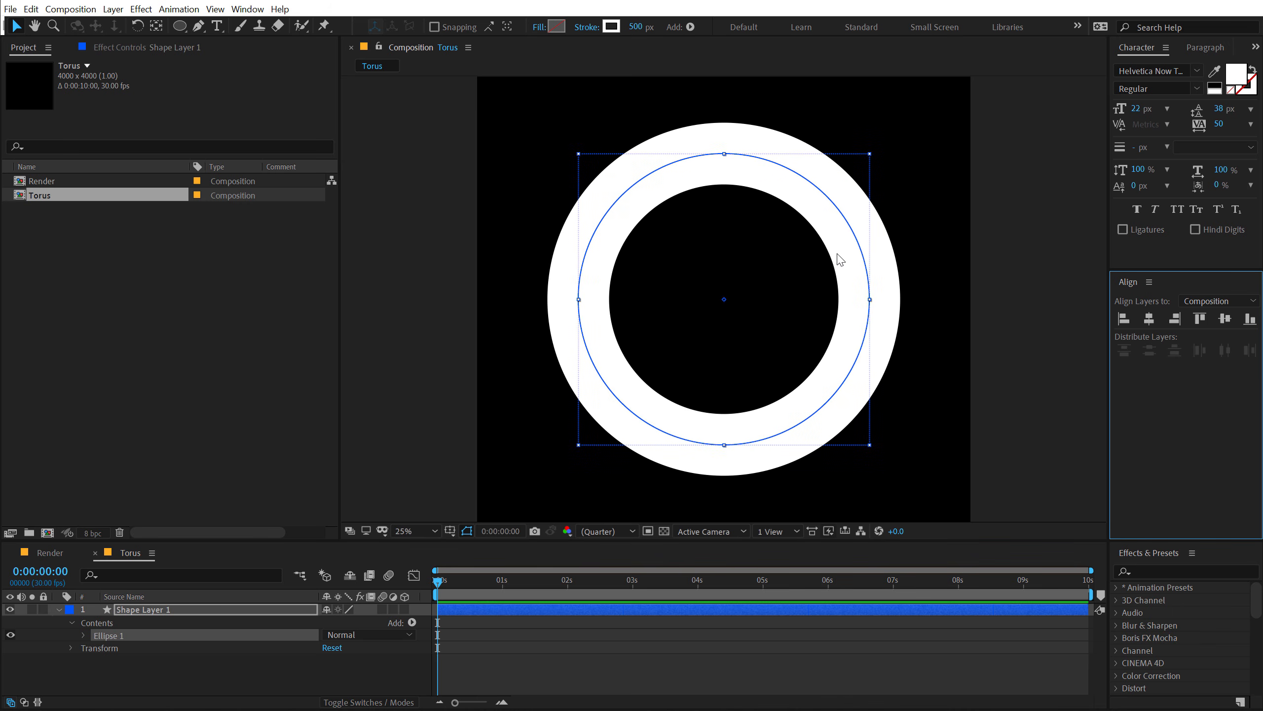
Set the circle's stroke width to 550 px
key("comma")
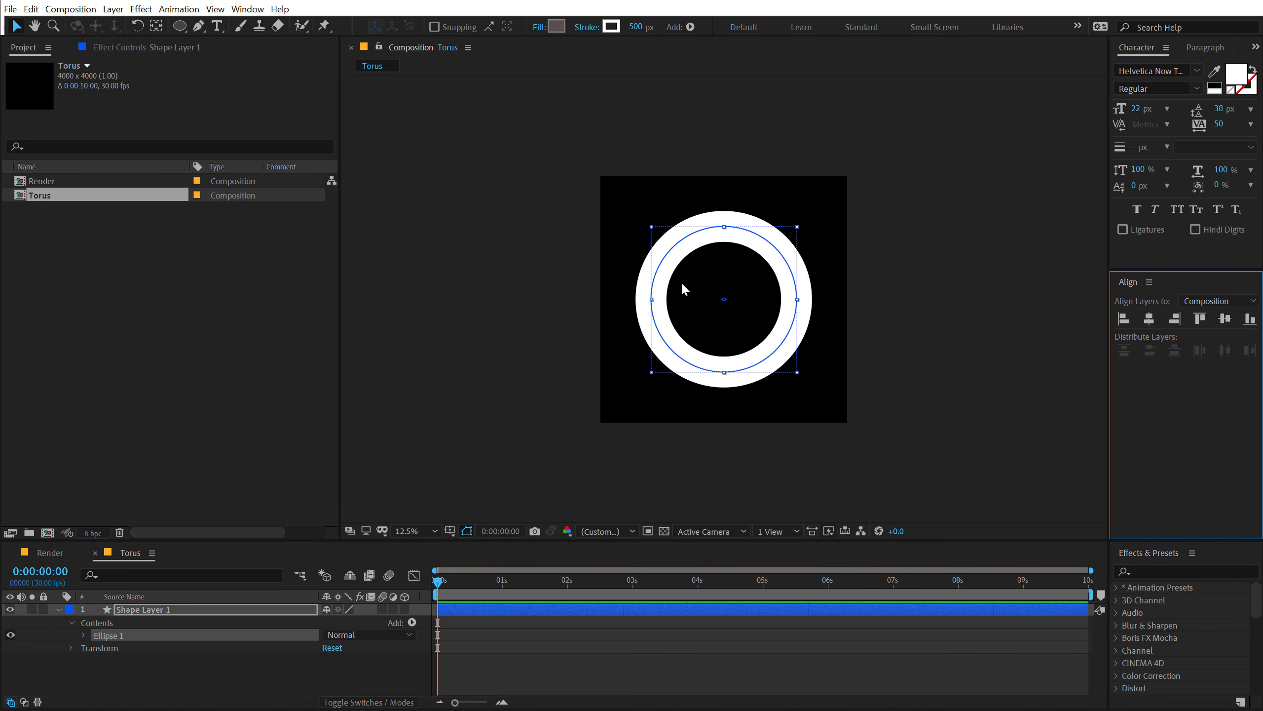
left_click(667, 677)
scroll(654, 437, "up", 1)
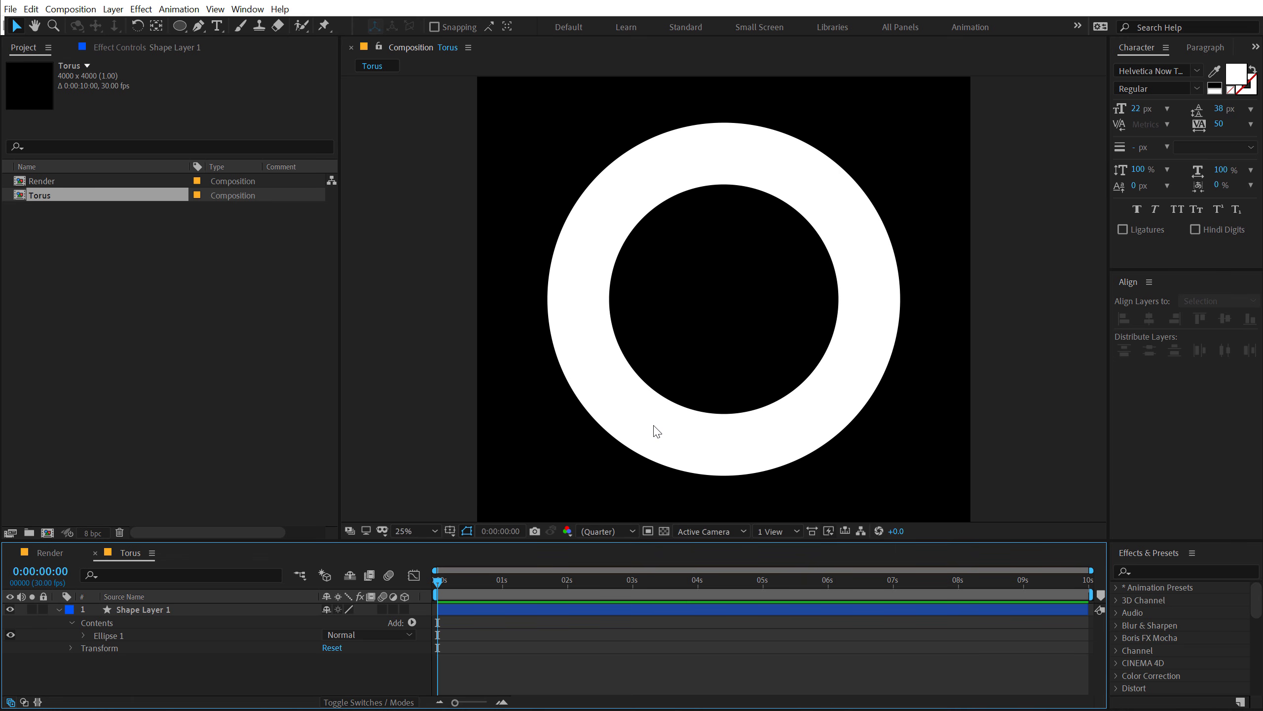
left_click(623, 399)
left_click(637, 28)
type("550")
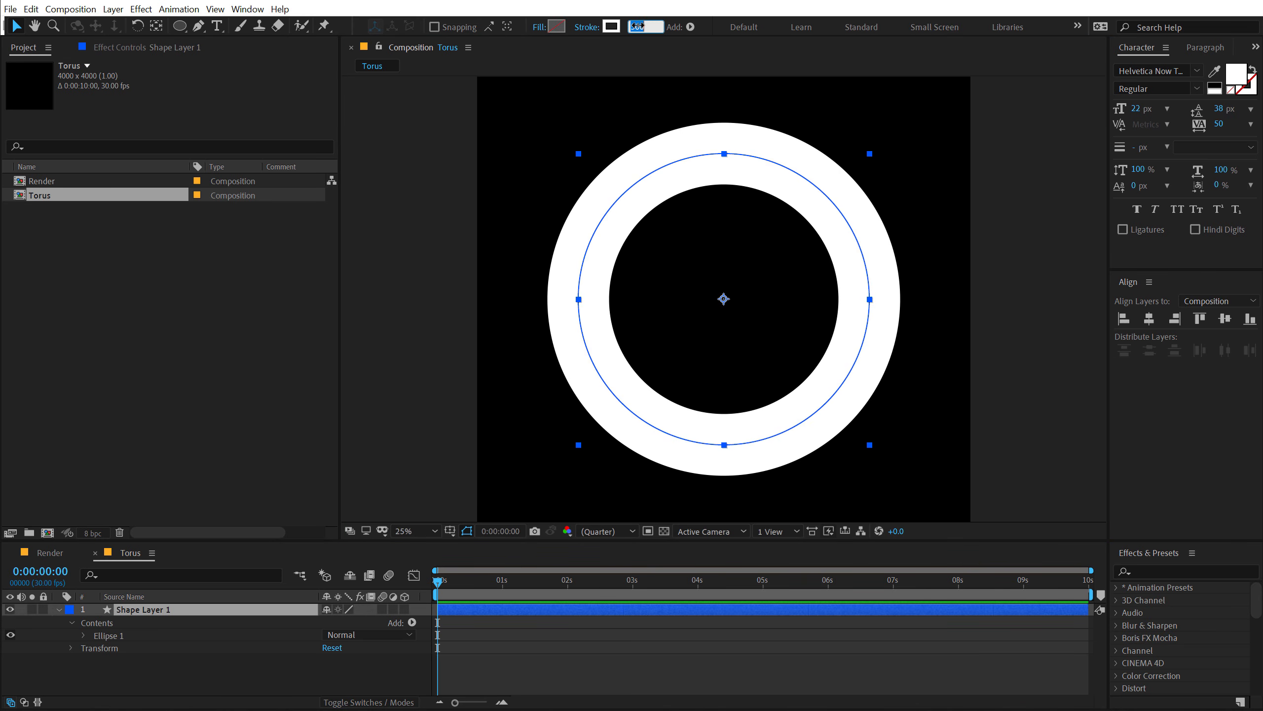
key("Return")
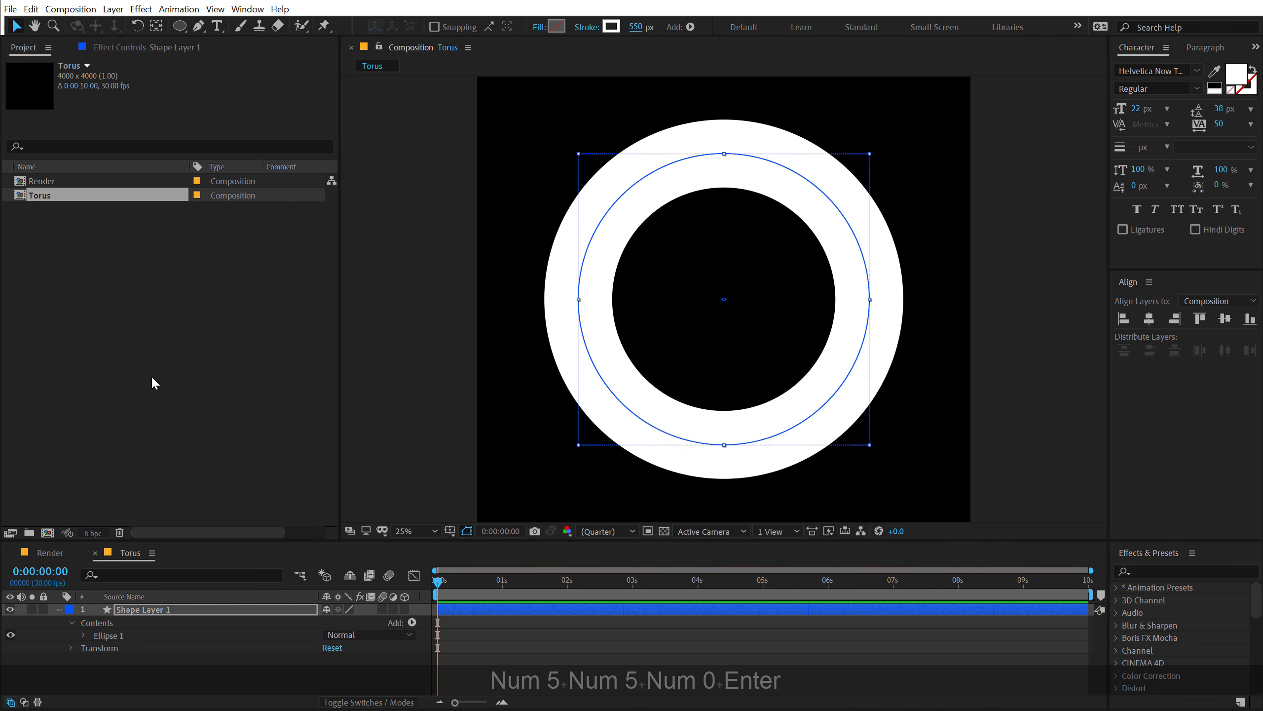
Rename the shape layer as Circle
left_click(125, 611)
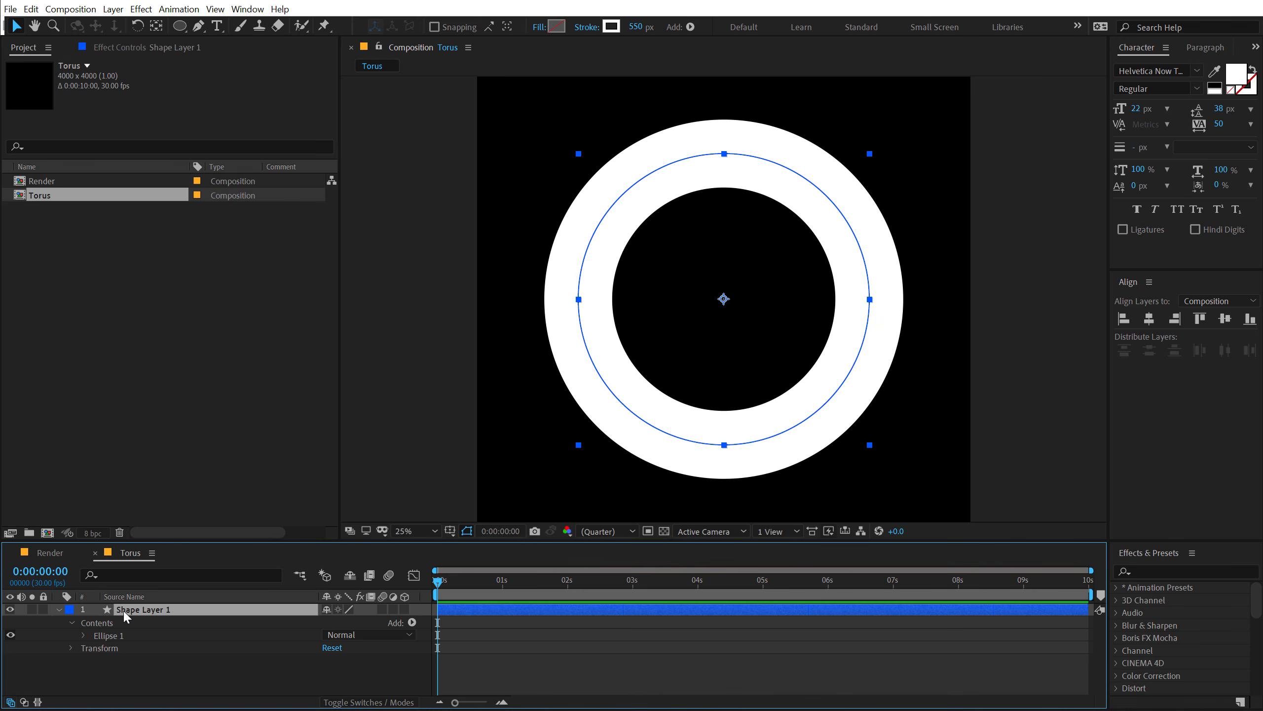
key("Return")
type("Circle")
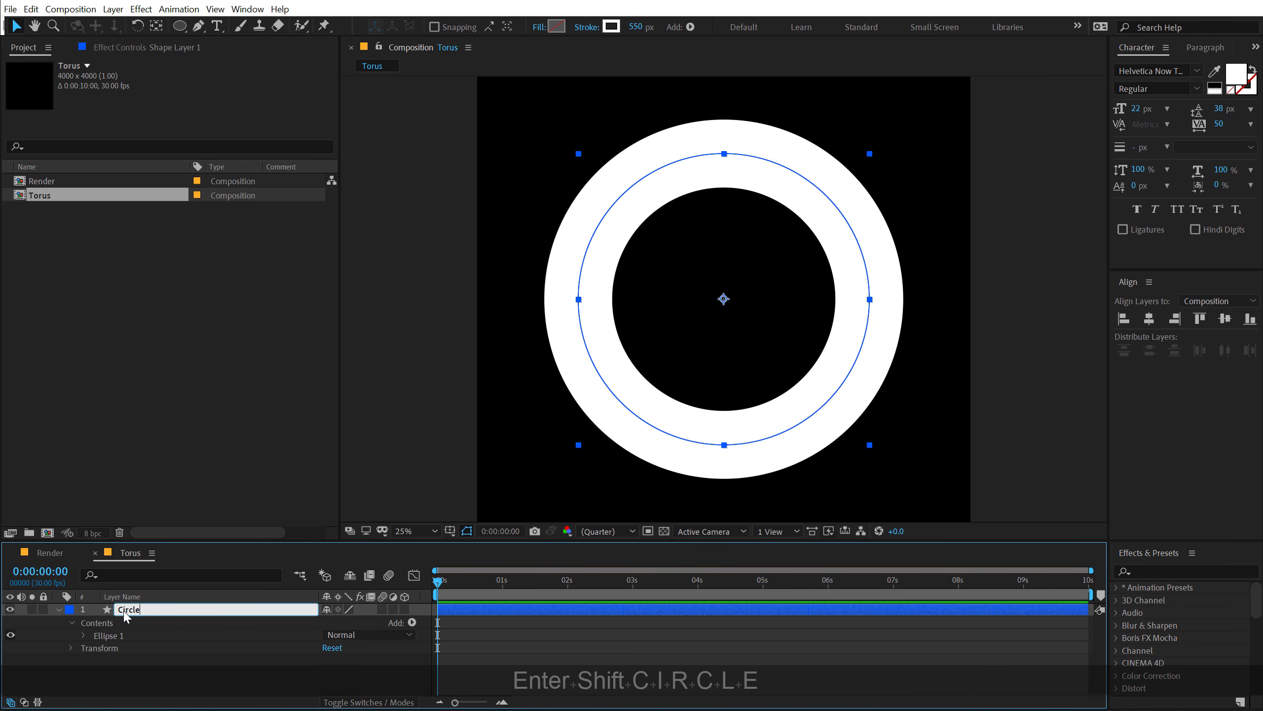
key("Return")
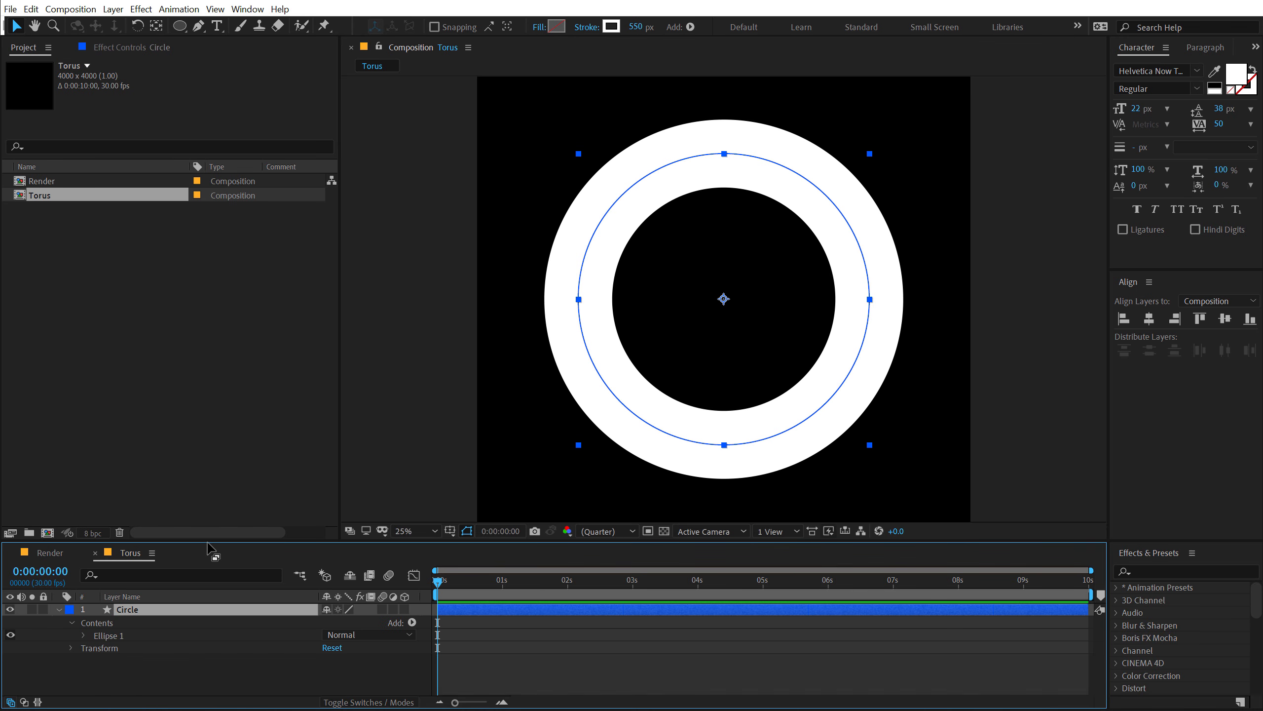
Collapse the Circle layer's properties and apply the 4-Color Gradient effect to the layer
left_click_drag(212, 541, 217, 463)
left_click(149, 604)
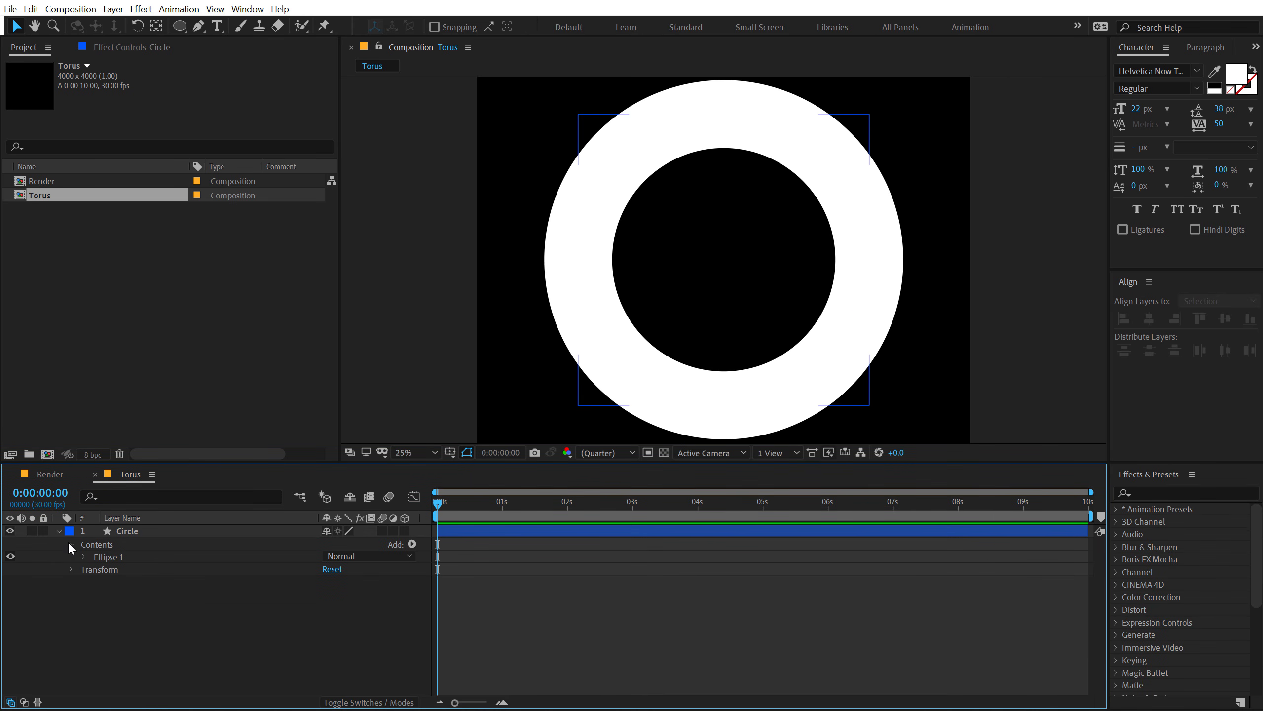
left_click(58, 531)
left_click(116, 531)
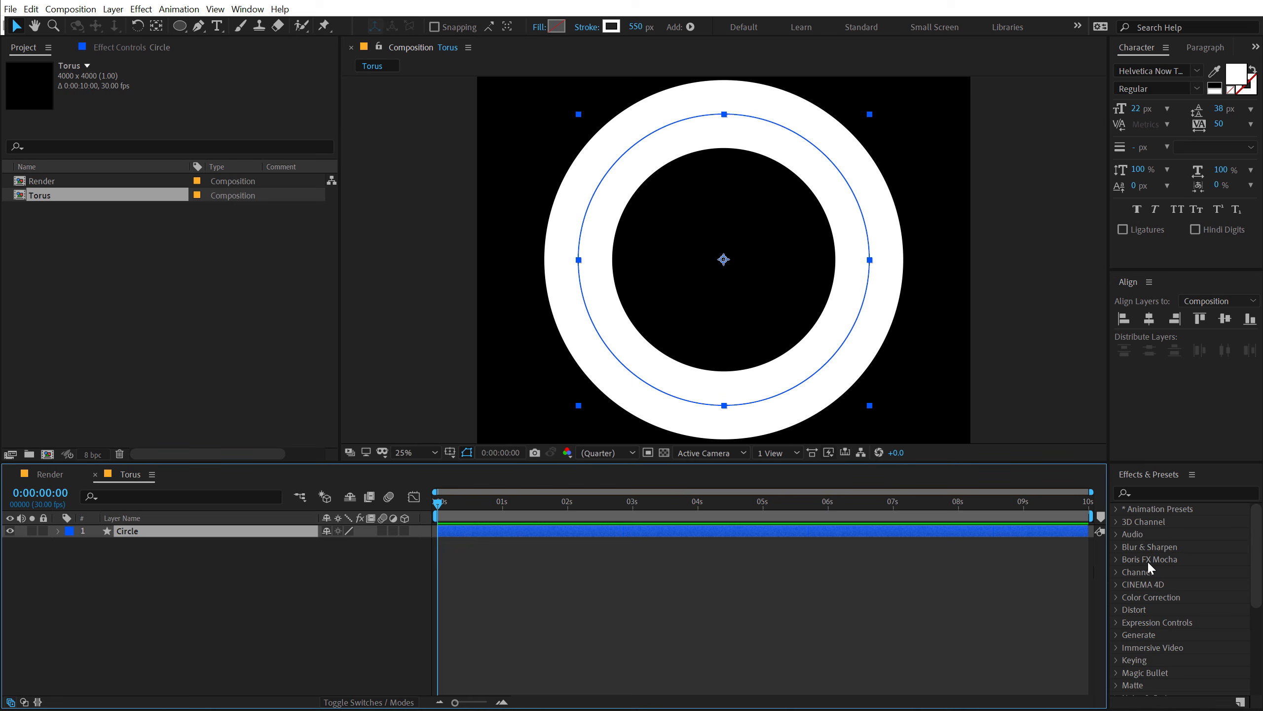
left_click(1147, 493)
type("4-")
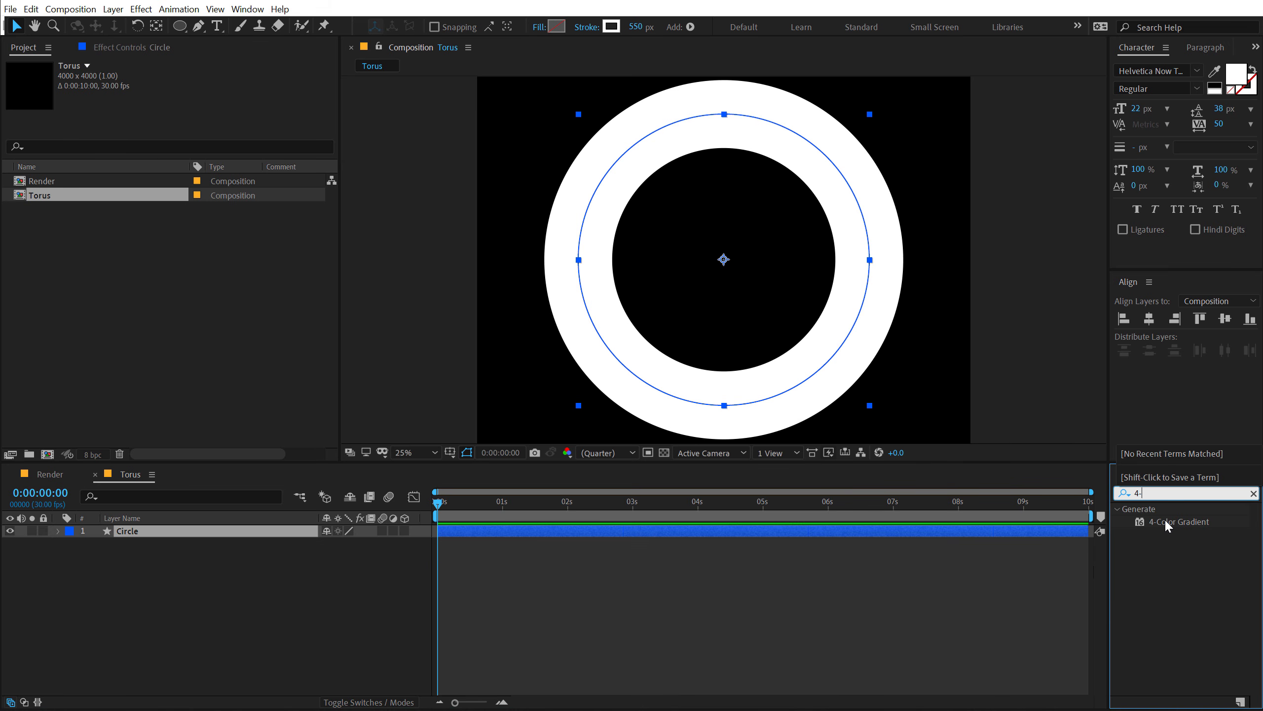
double_click(1164, 519)
Move the gradient points closer to the ring: Point 1 about 1096, 1256; Point 2 2968, 1296; Point 3 848, 2144; Point 4 3176, 3296
key("comma")
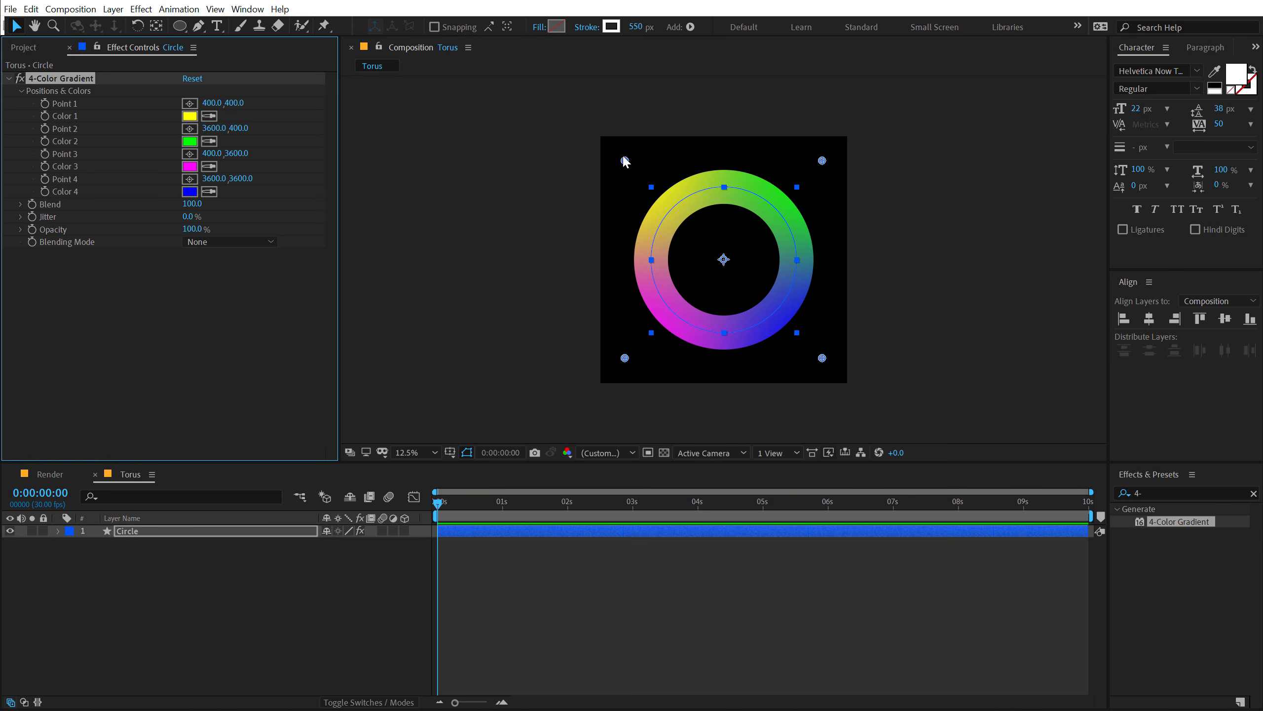
left_click_drag(625, 160, 668, 213)
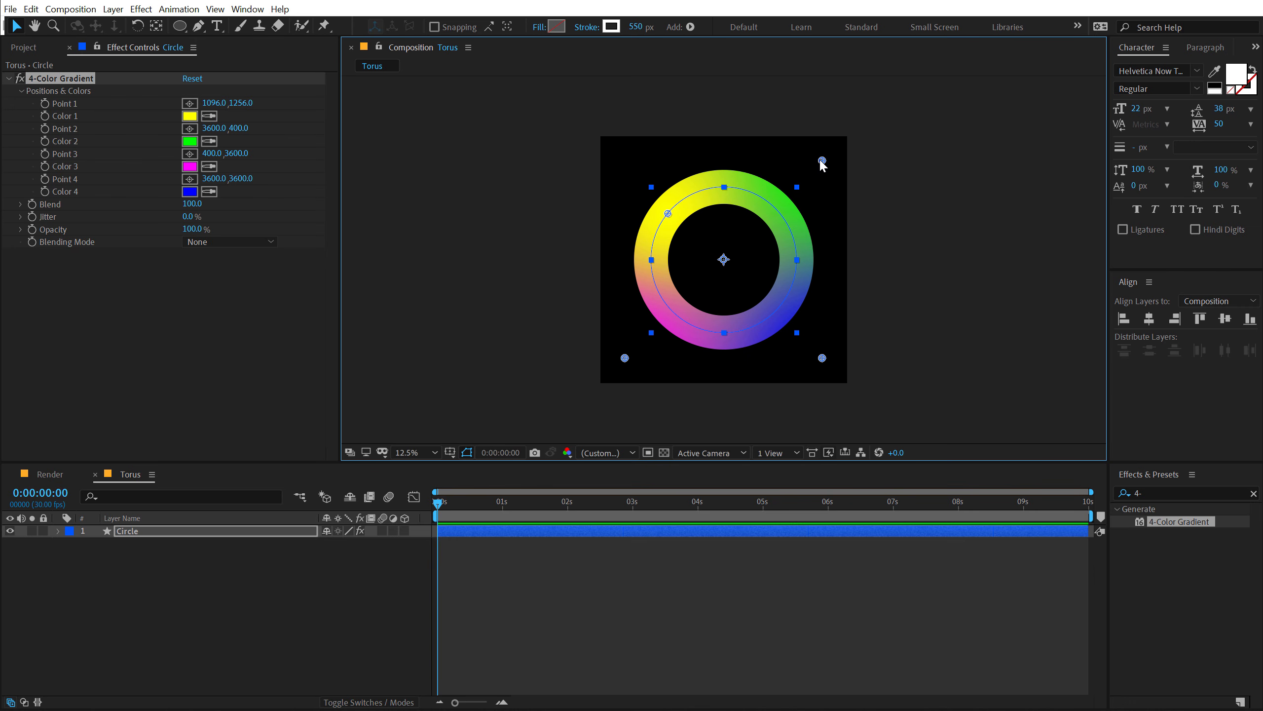
left_click_drag(822, 161, 783, 216)
left_click_drag(822, 357, 797, 339)
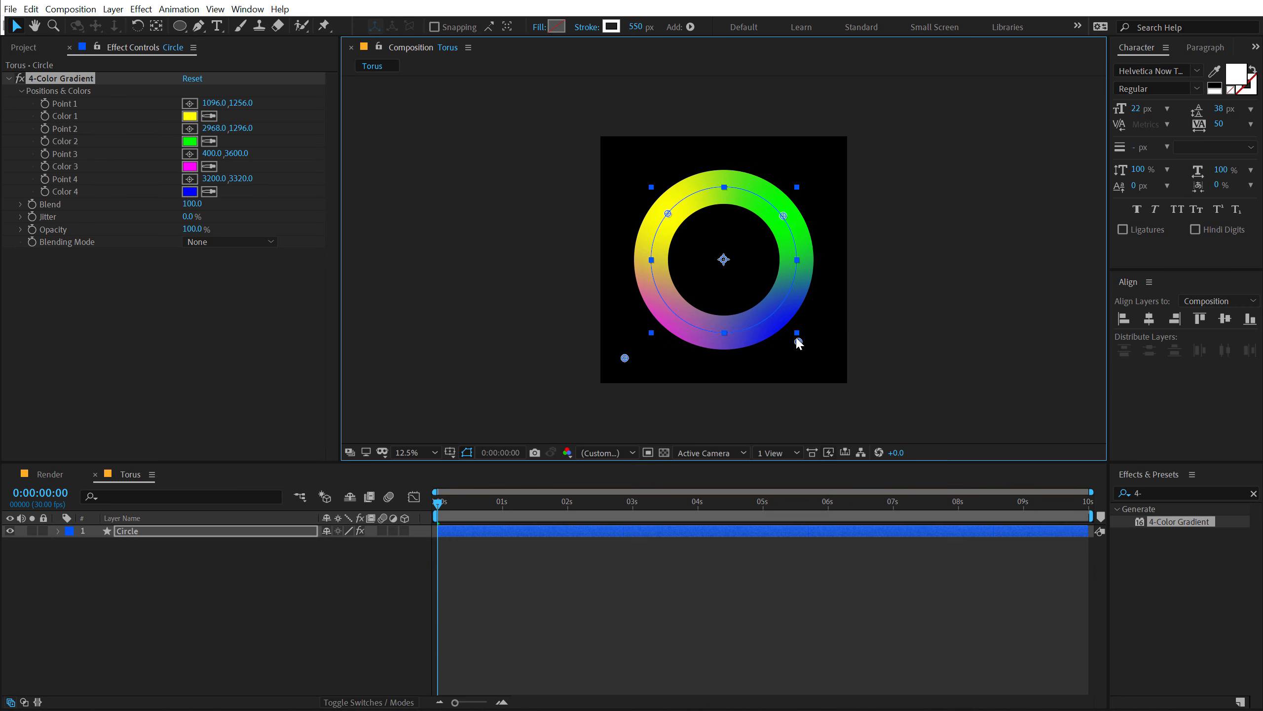
left_click_drag(625, 358, 652, 269)
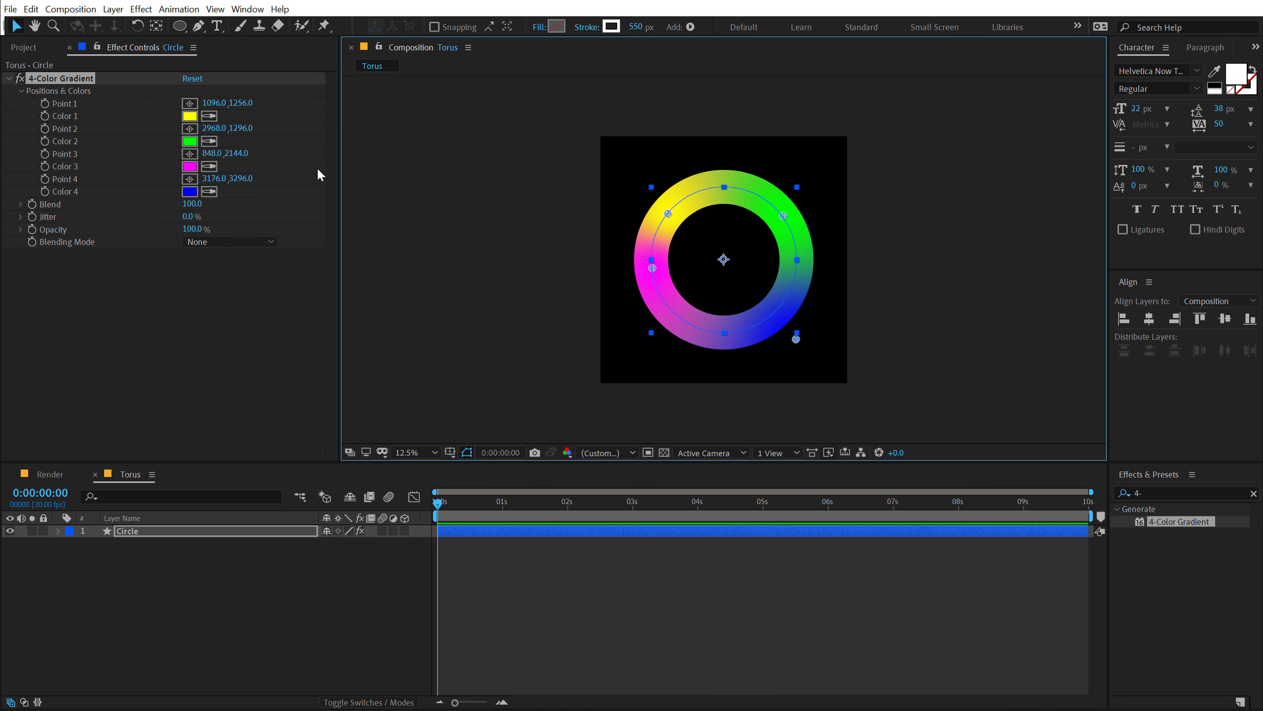
Set the gradient's Color 1 to pinkish red FF0050 and move Point 1 up to about 1104, 1016
left_click(189, 116)
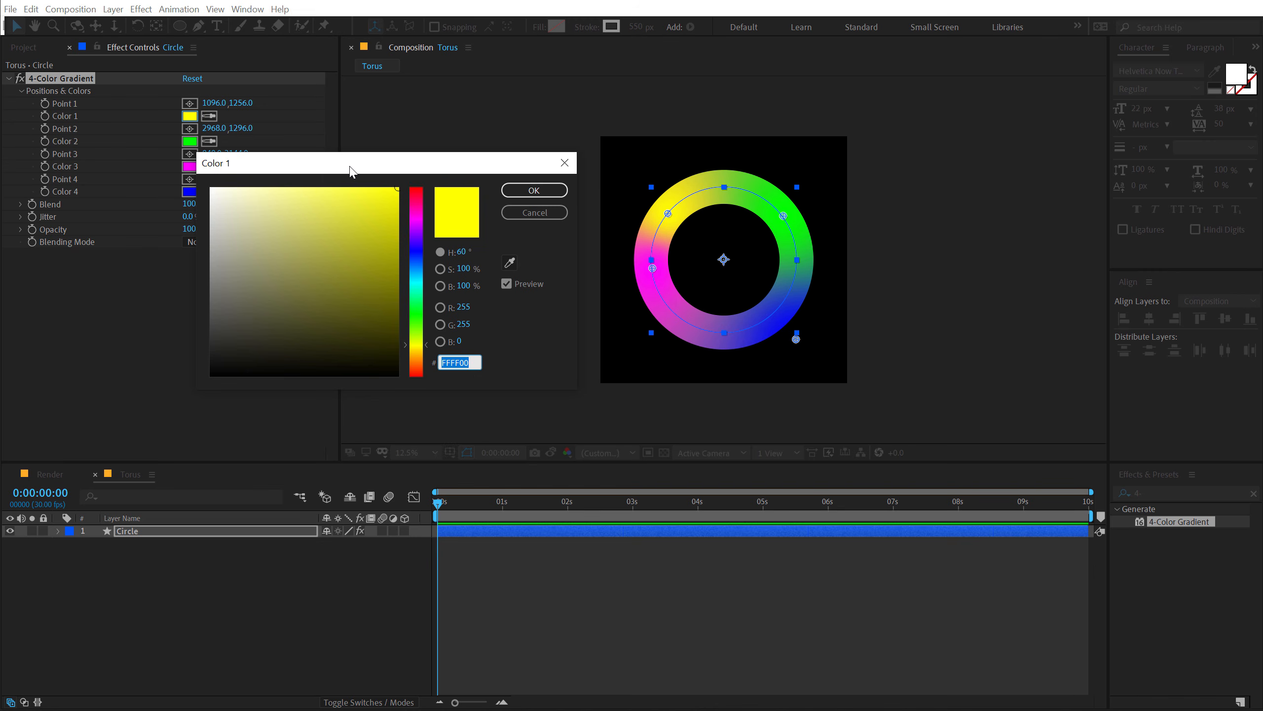
left_click_drag(350, 169, 364, 212)
left_click_drag(426, 244, 429, 239)
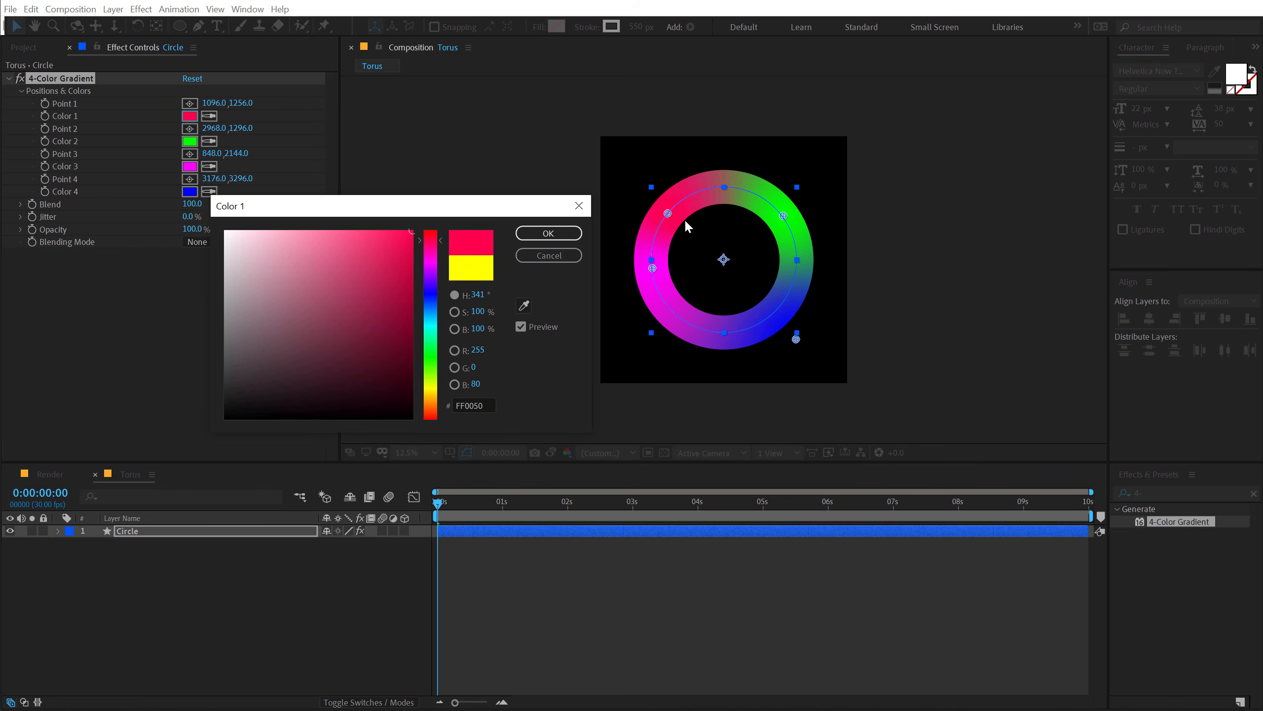
key("Return")
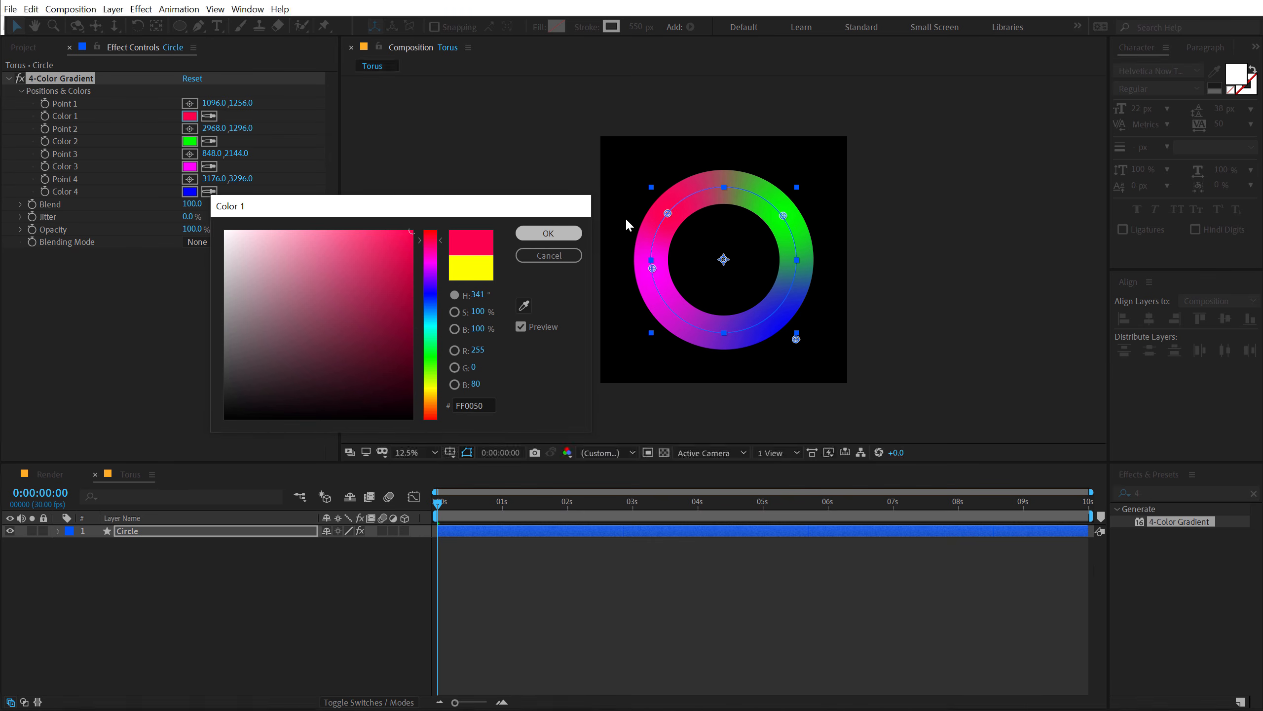
left_click_drag(668, 214, 668, 199)
Change the gradient's Color 2 to a slightly softened violet-blue and move Point 2 to about 3224, 1968
left_click(189, 141)
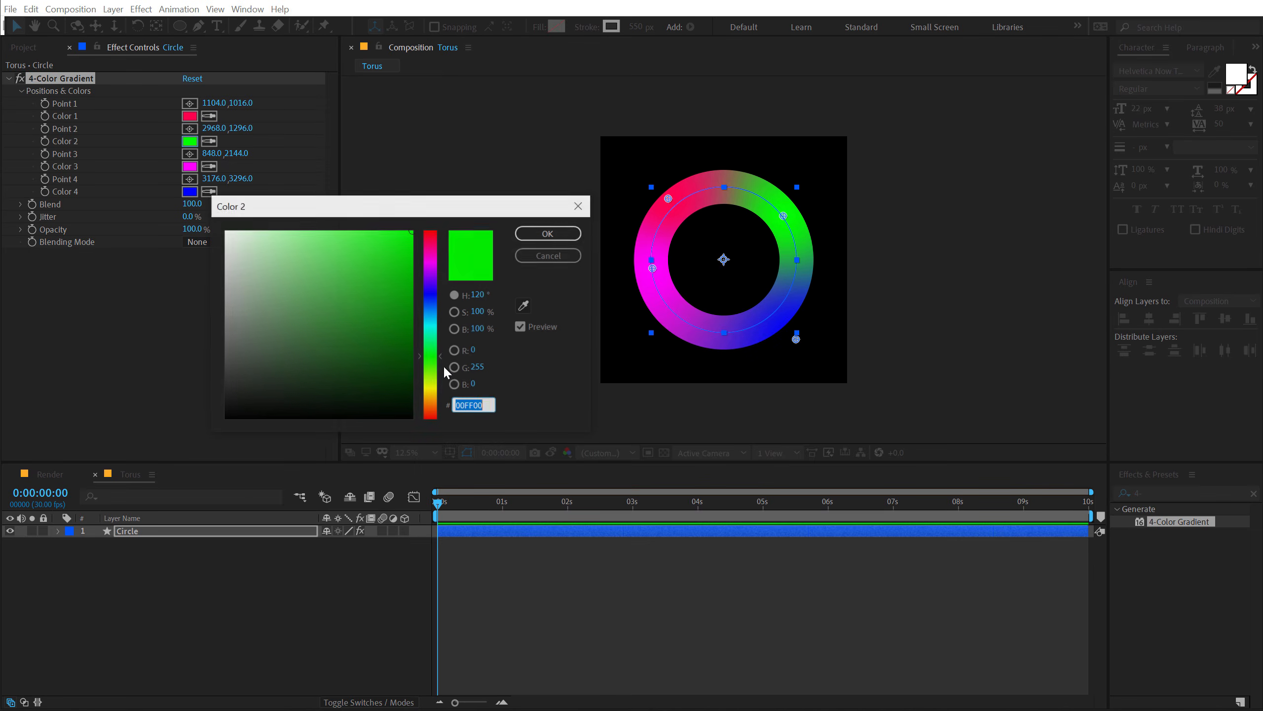
left_click_drag(434, 311, 439, 296)
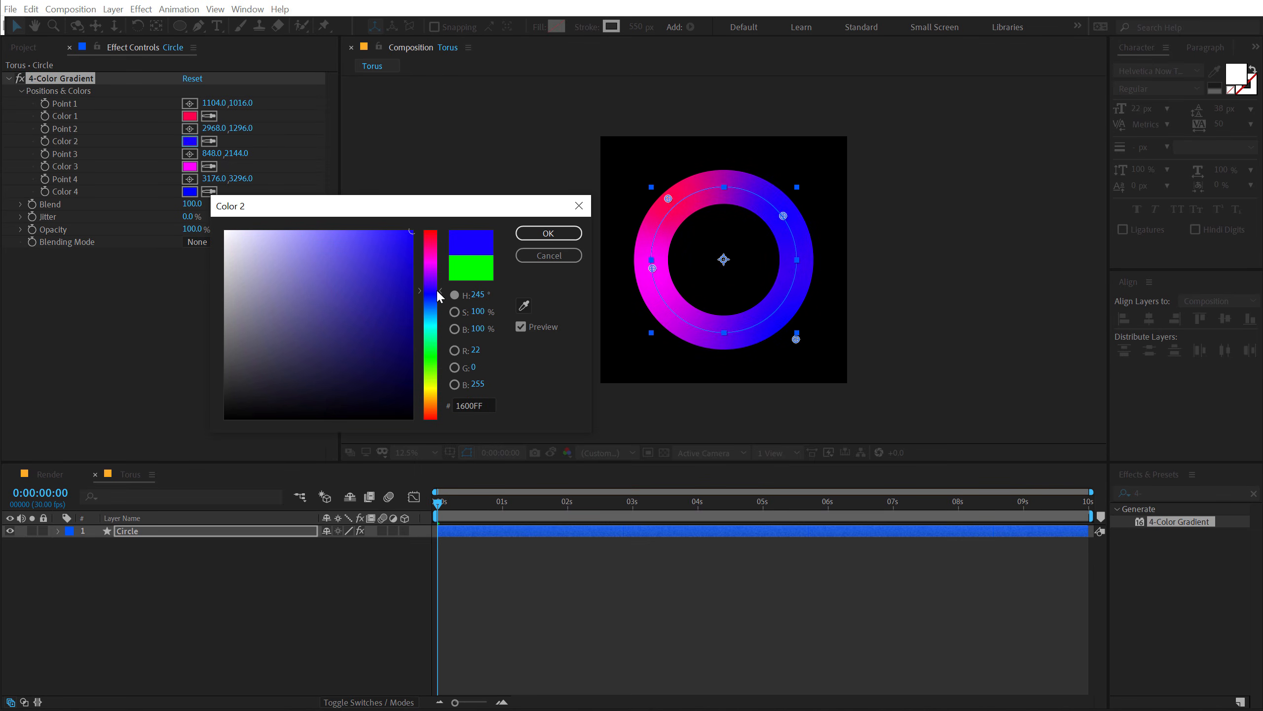
left_click(393, 231)
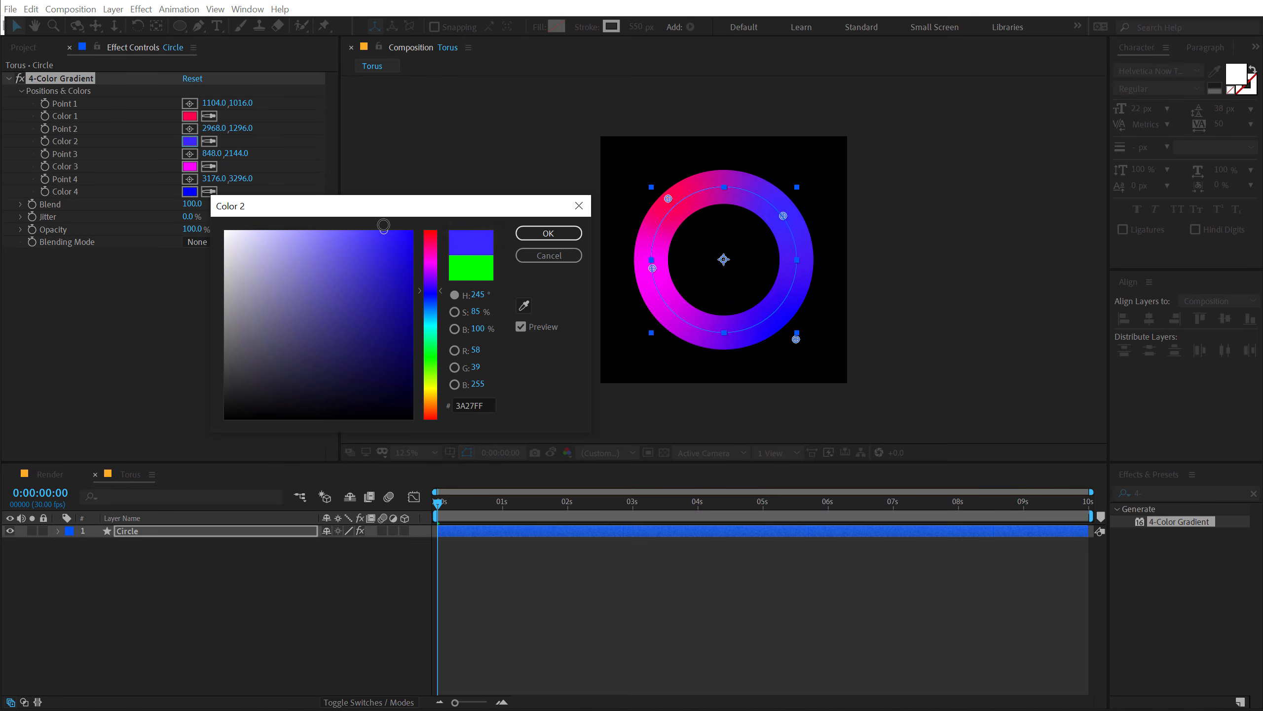
left_click(436, 280)
left_click_drag(436, 280, 436, 287)
left_click(548, 233)
left_click_drag(783, 216, 799, 257)
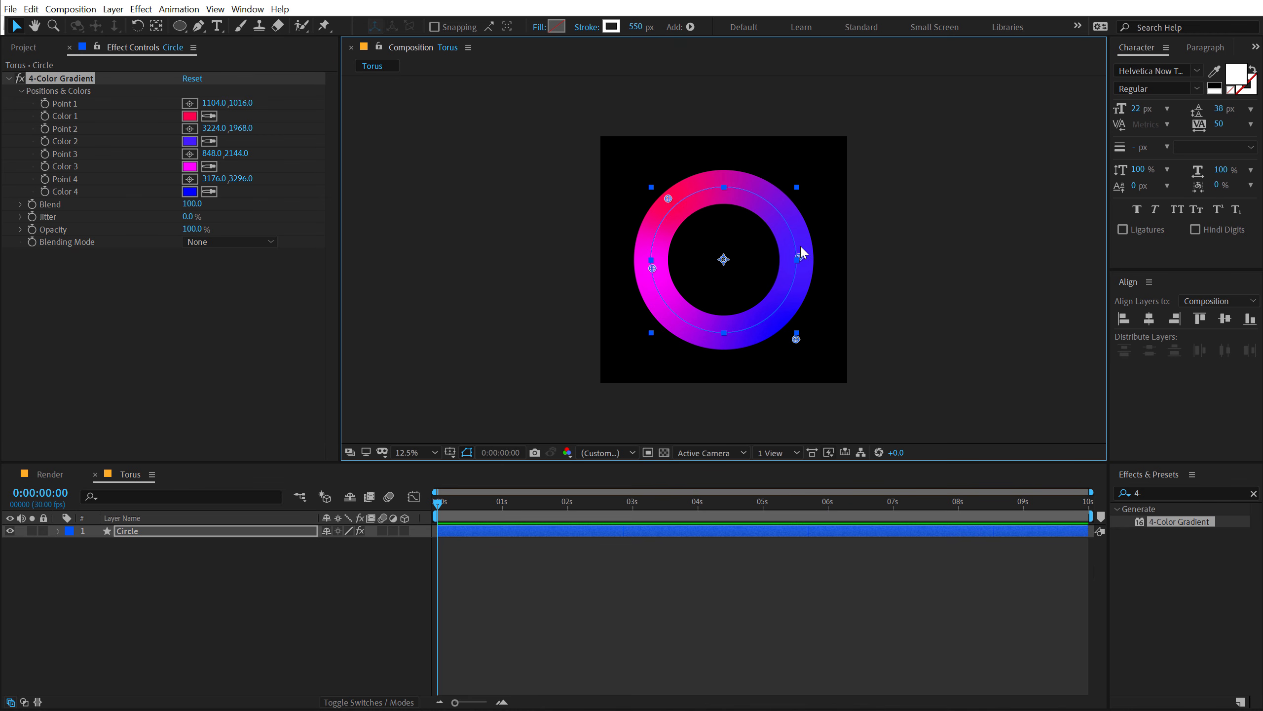
Move gradient Point 4 to about 3096, 3408 and set Color 4 to turquoise 00FFC4
left_click_drag(796, 342, 791, 347)
left_click(190, 191)
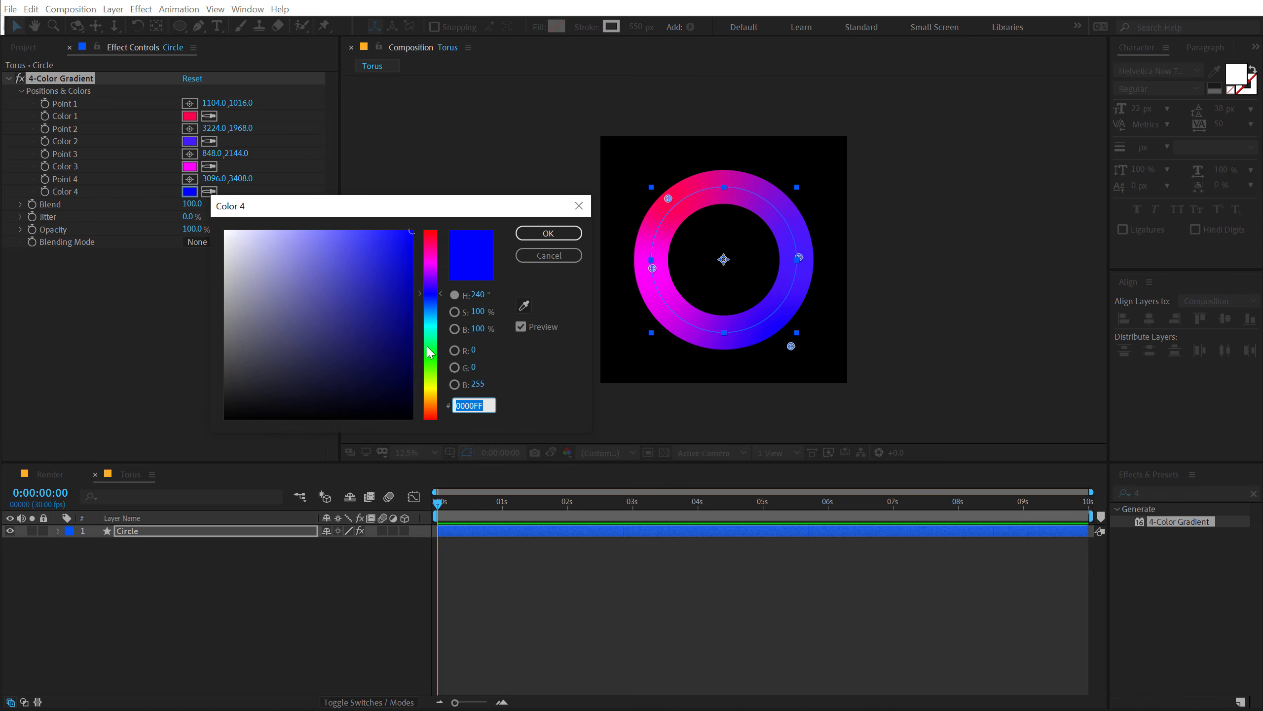
left_click_drag(435, 324, 433, 334)
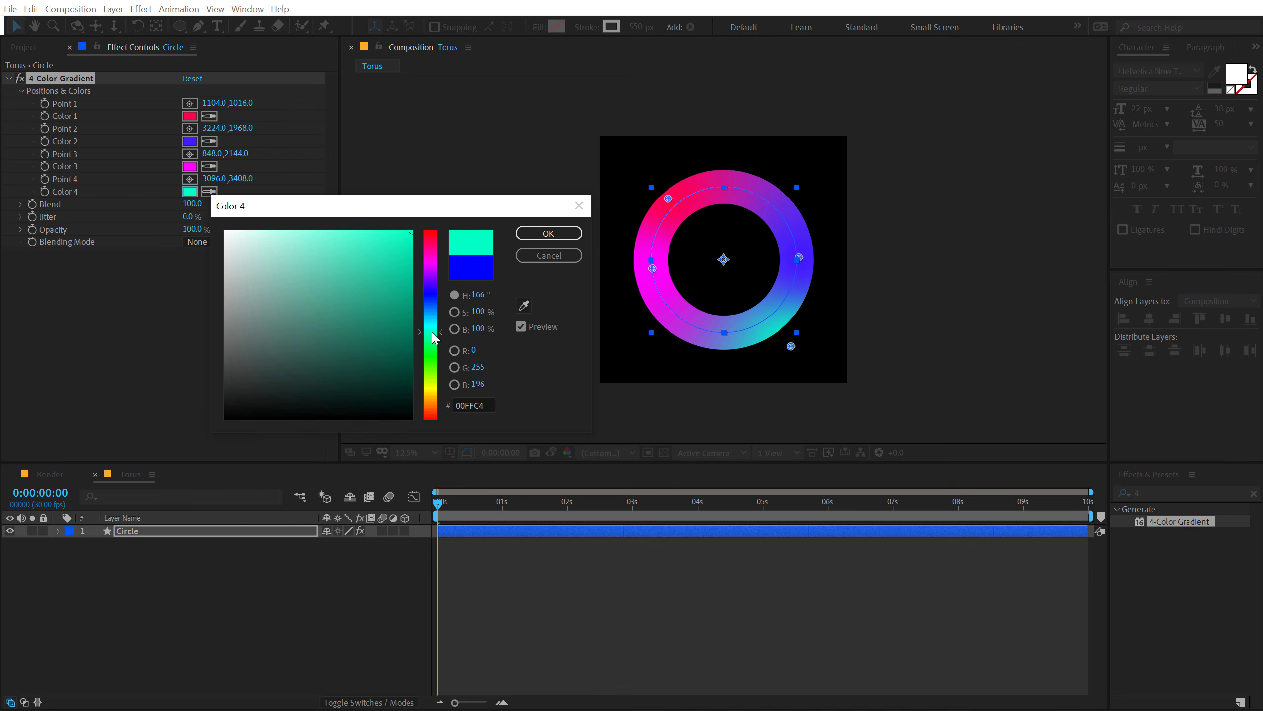
left_click(518, 237)
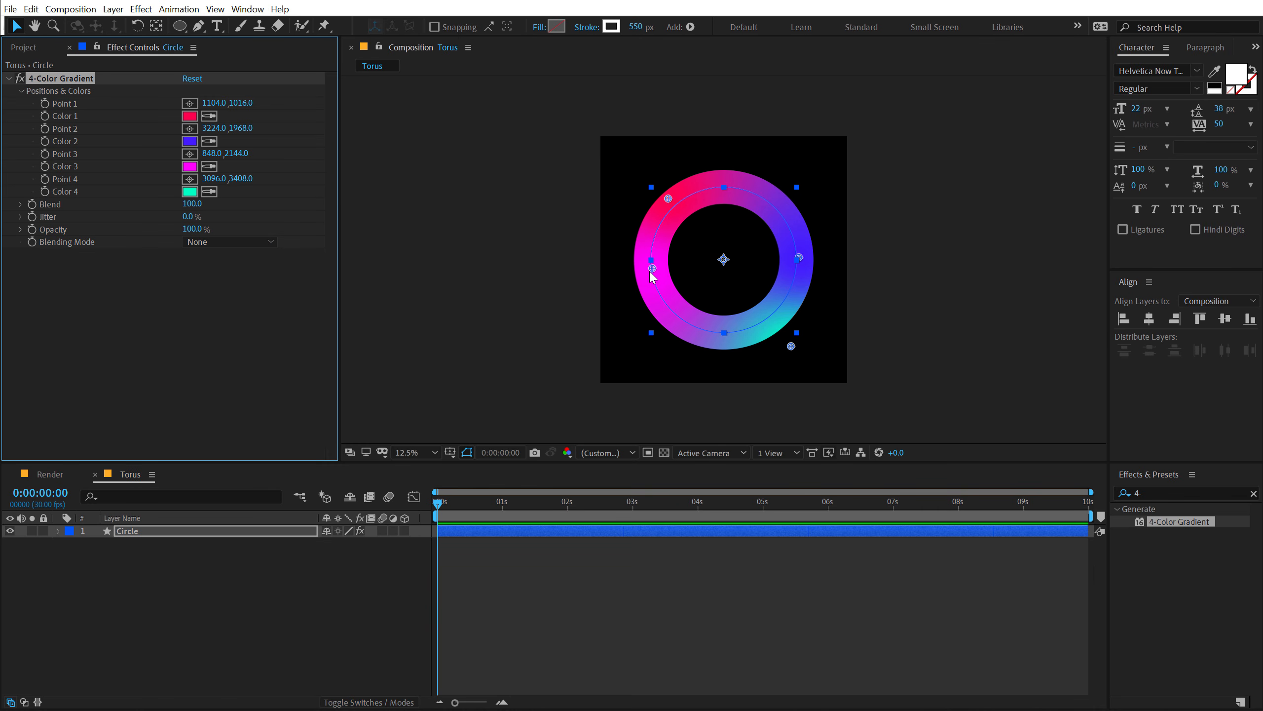
Set Color 3 to green 00FF94 and reposition Point 3 to about 624, 2352 and Point 4 to about 3072, 3280
left_click_drag(651, 273, 652, 280)
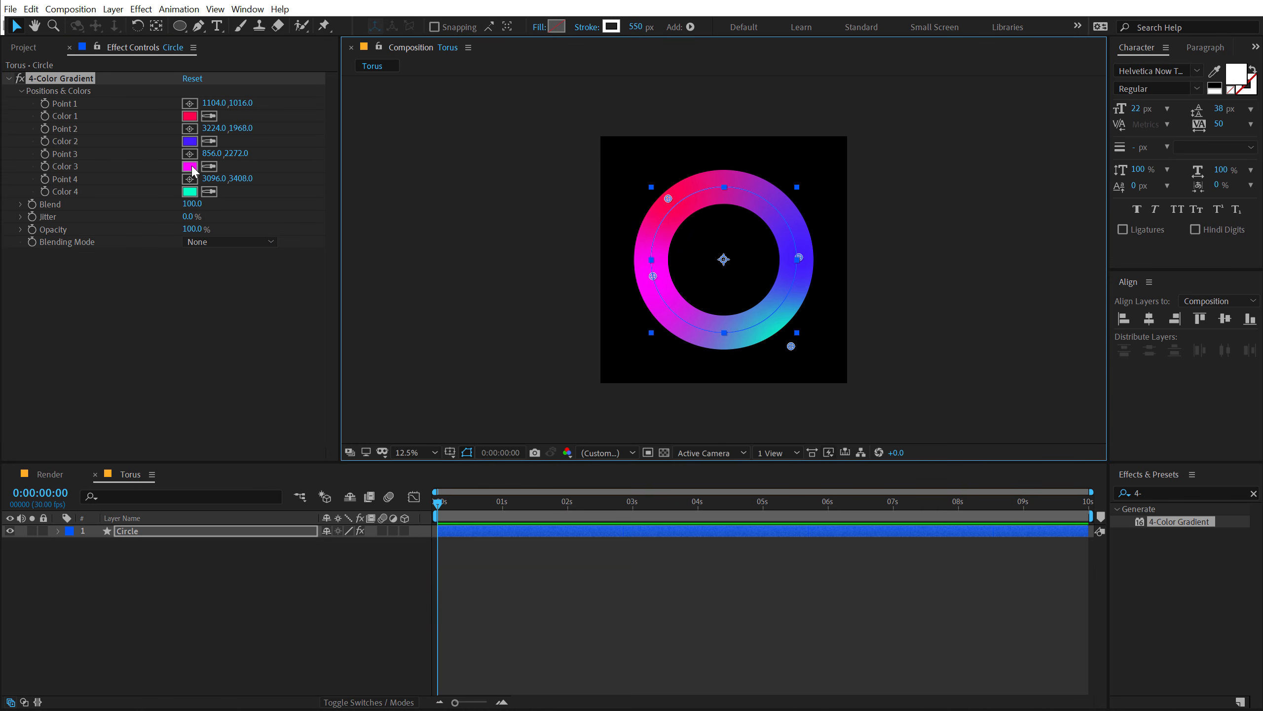
left_click(190, 166)
left_click_drag(432, 354, 433, 344)
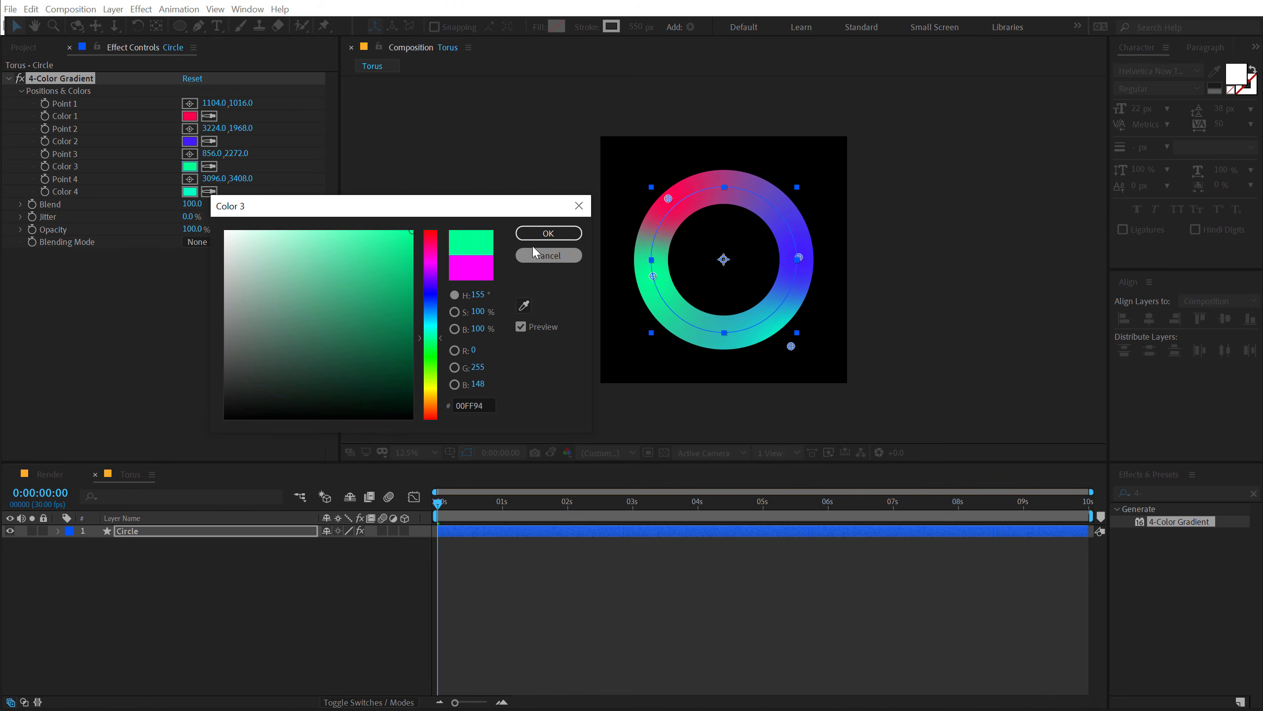
left_click(549, 233)
mouse_move(653, 276)
left_mouse_down()
mouse_move(633, 301)
mouse_move(639, 281)
left_mouse_up()
left_click_drag(792, 347, 791, 339)
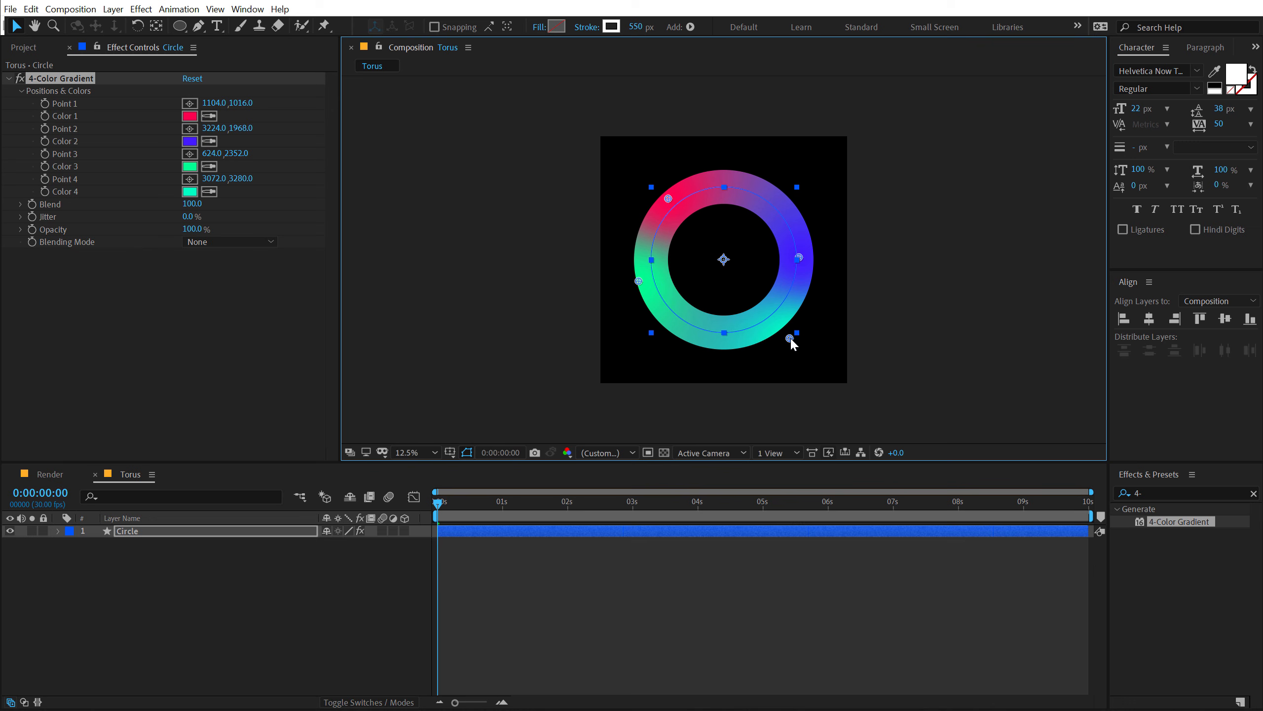
left_click(192, 615)
scroll(637, 335, "up", 1)
left_click(621, 335)
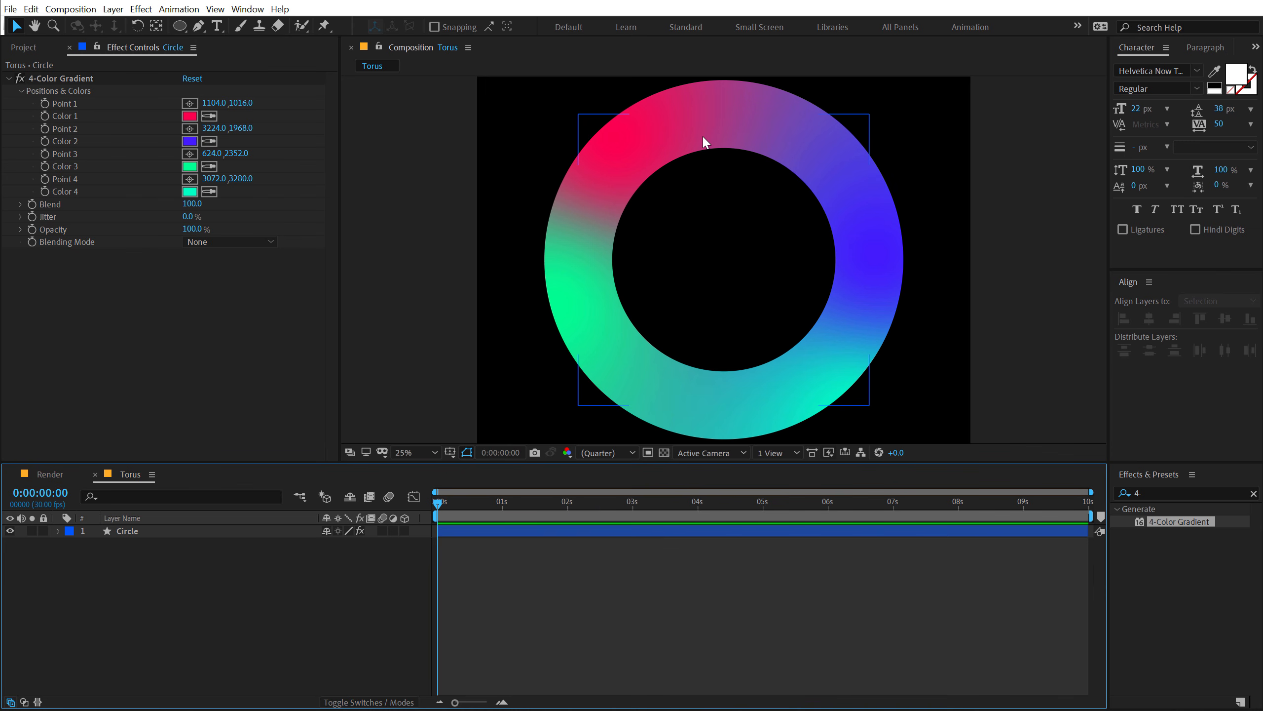
Duplicate the Circle layer and rename the copy as Shadow
left_click(198, 547)
left_click(159, 531)
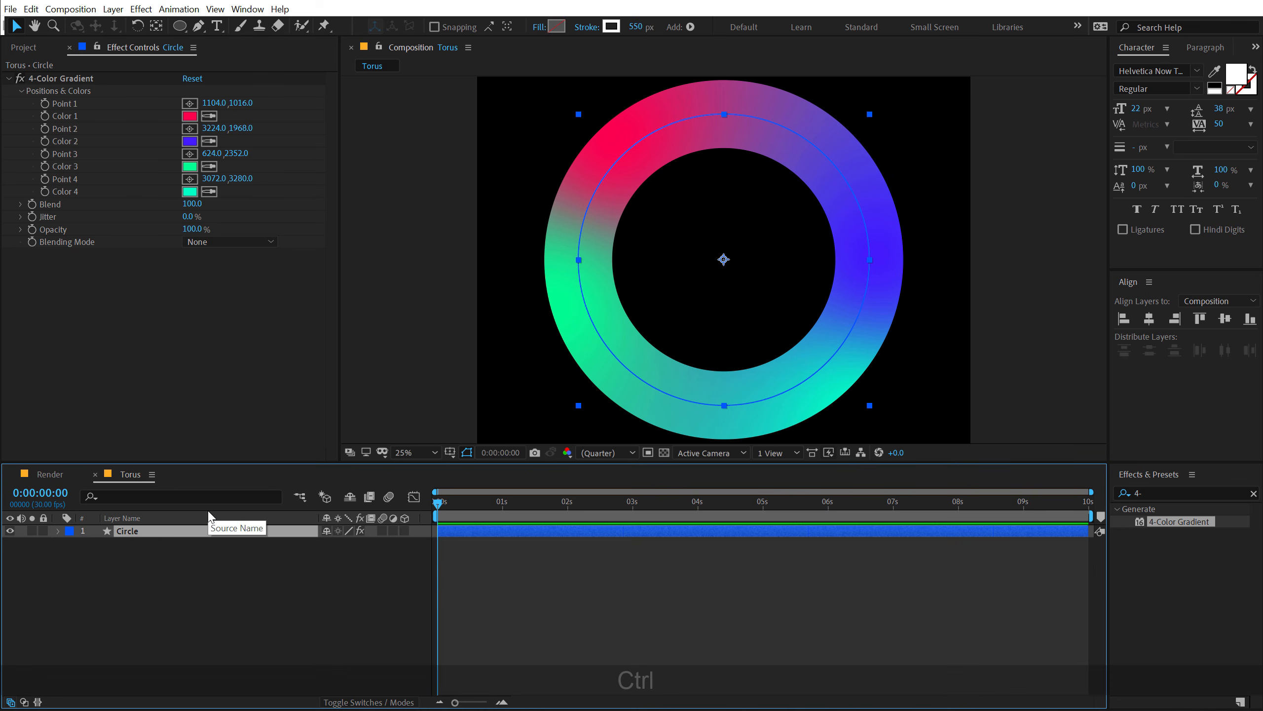
key("ctrl+d")
key("Return")
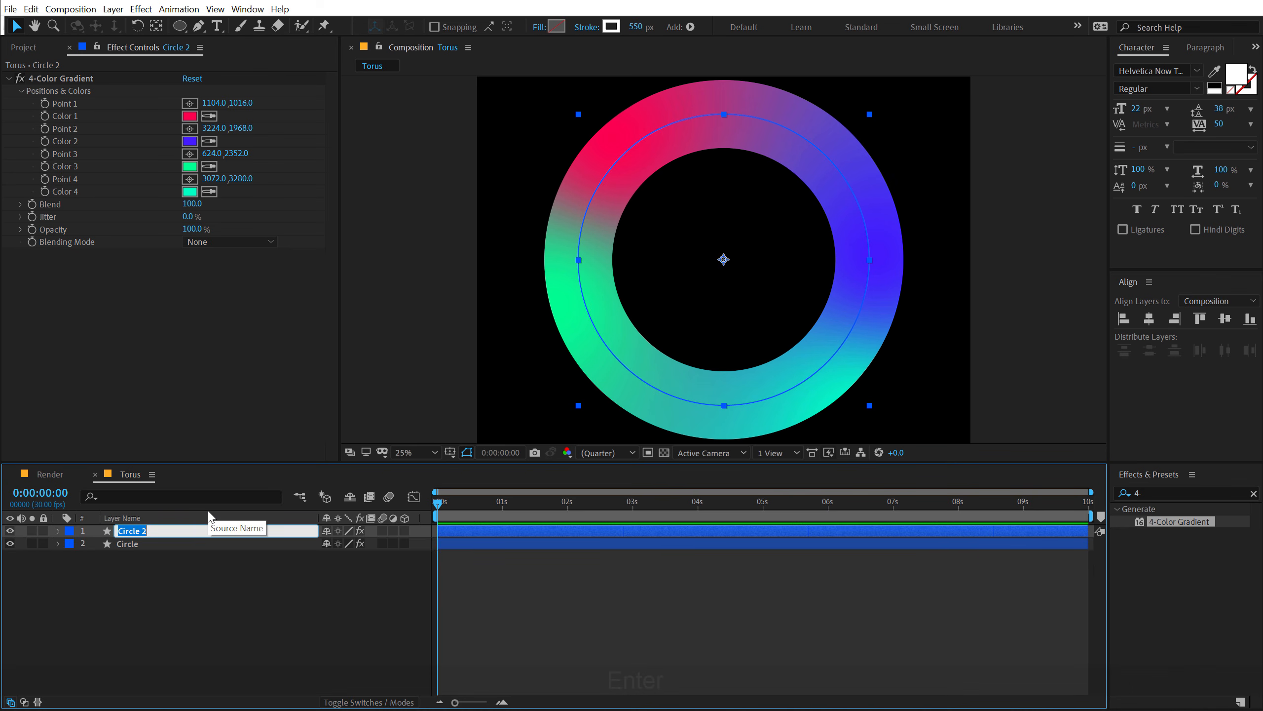
type("Shadow")
key("Return")
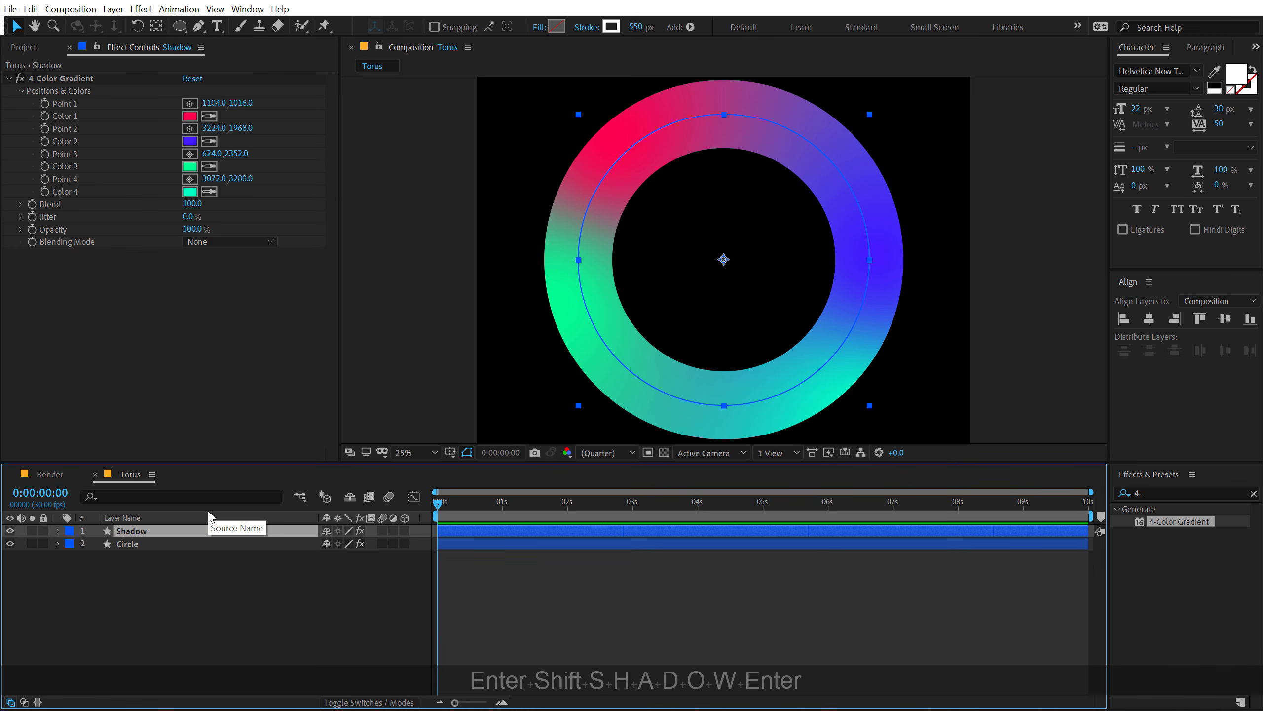
Remove the 4-Color Gradient effect from the Shadow layer and give its circle a black 000000 stroke 155 px wide
left_click(53, 81)
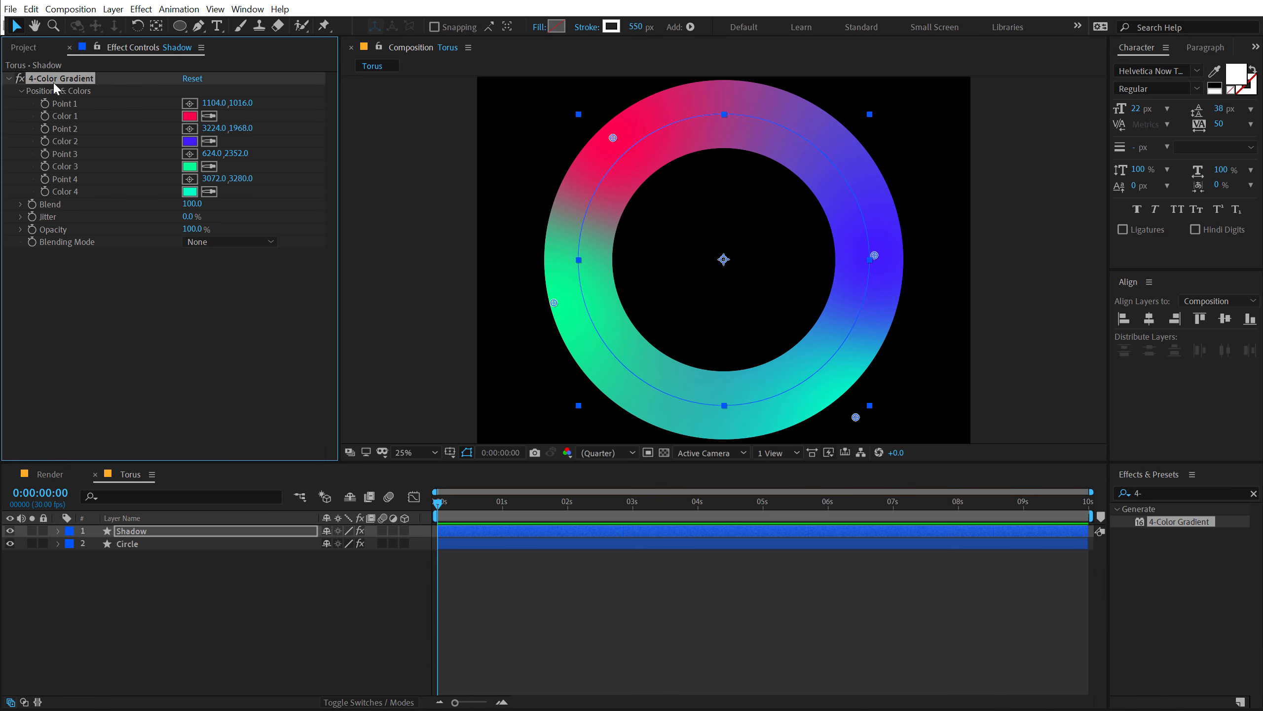
key("Delete")
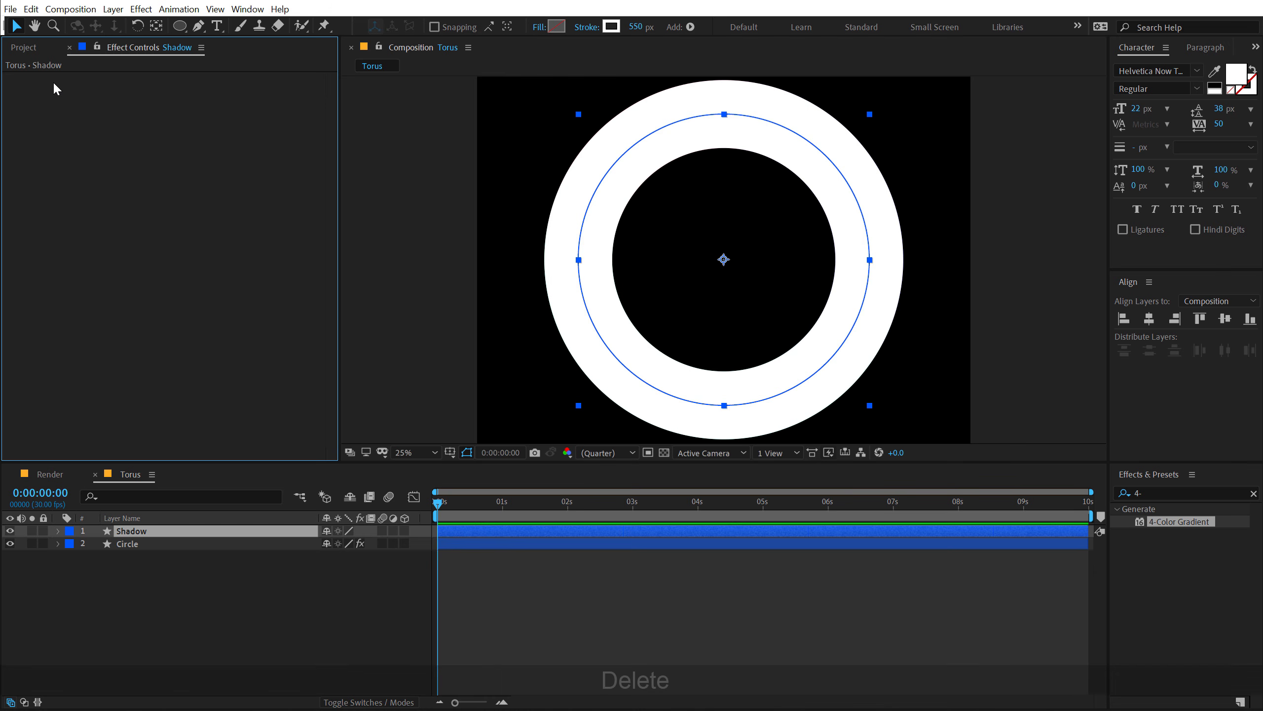
left_click(614, 27)
left_click_drag(285, 372, 219, 421)
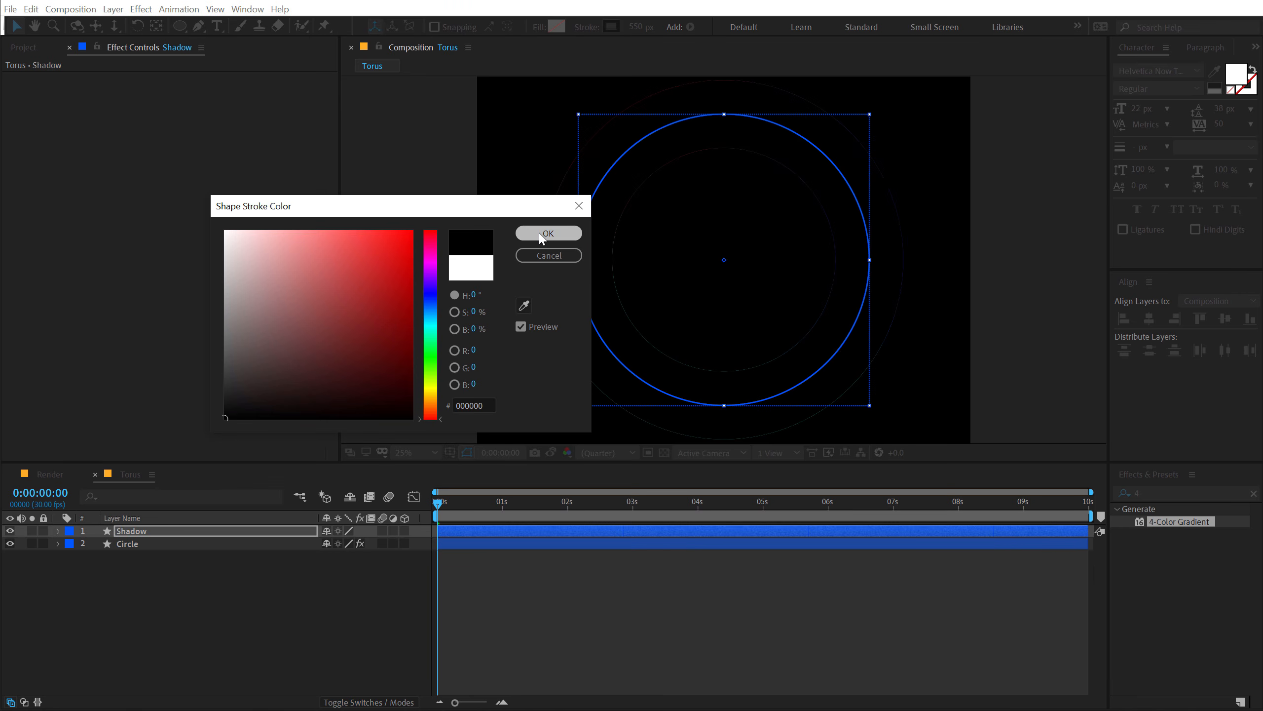
left_click(542, 234)
left_click_drag(639, 27, 418, 99)
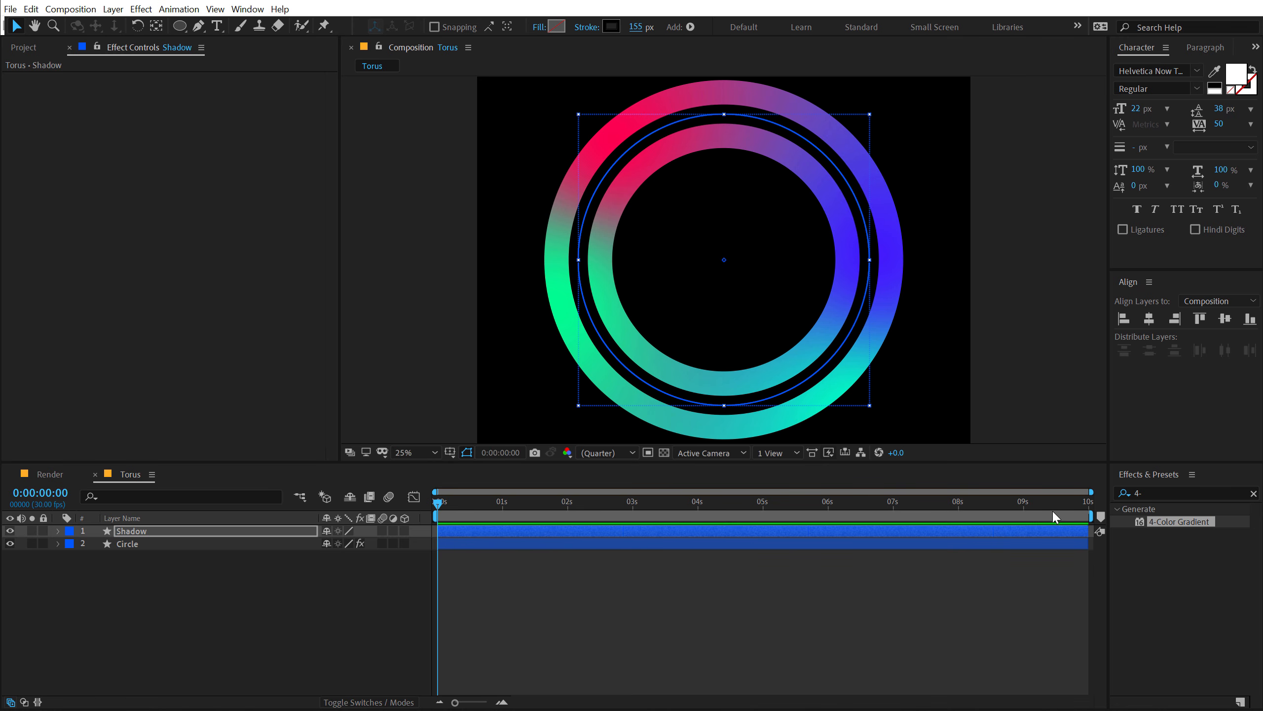
Apply the Fast Box Blur effect to the Shadow layer with a Blur Radius of 85
left_click(1153, 493)
type("fas")
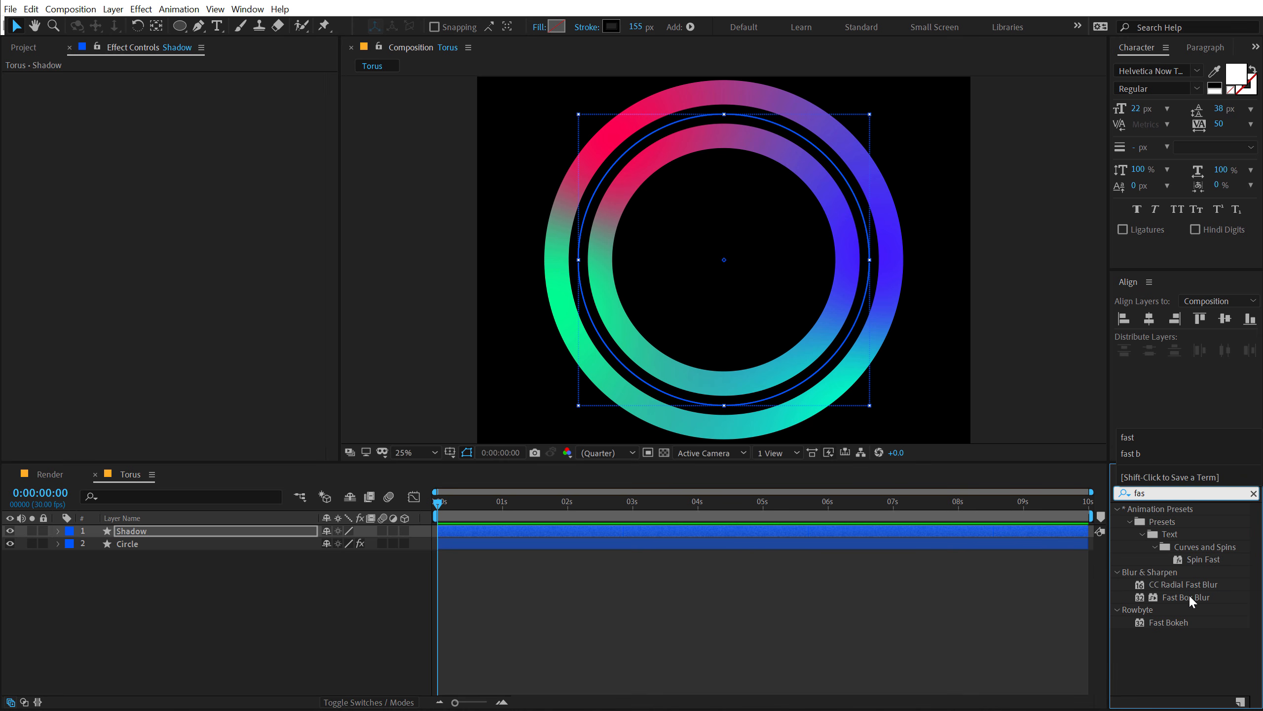
double_click(1189, 596)
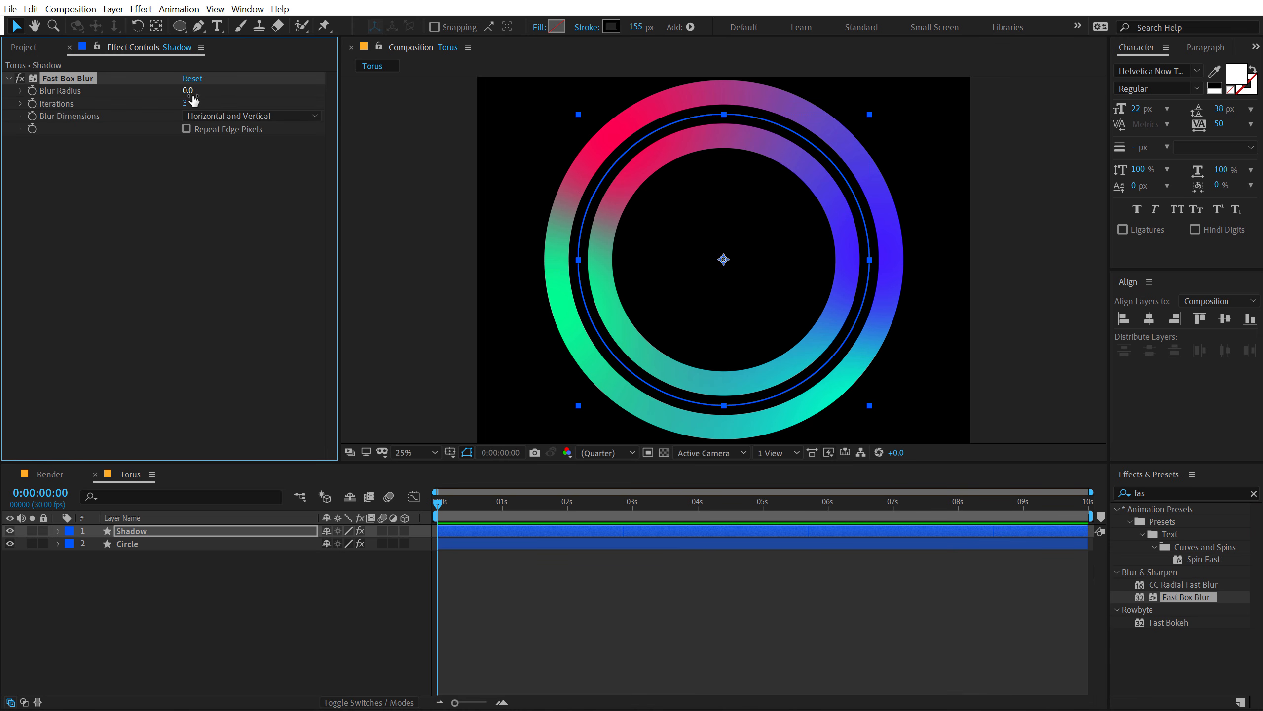
left_click_drag(188, 90, 262, 94)
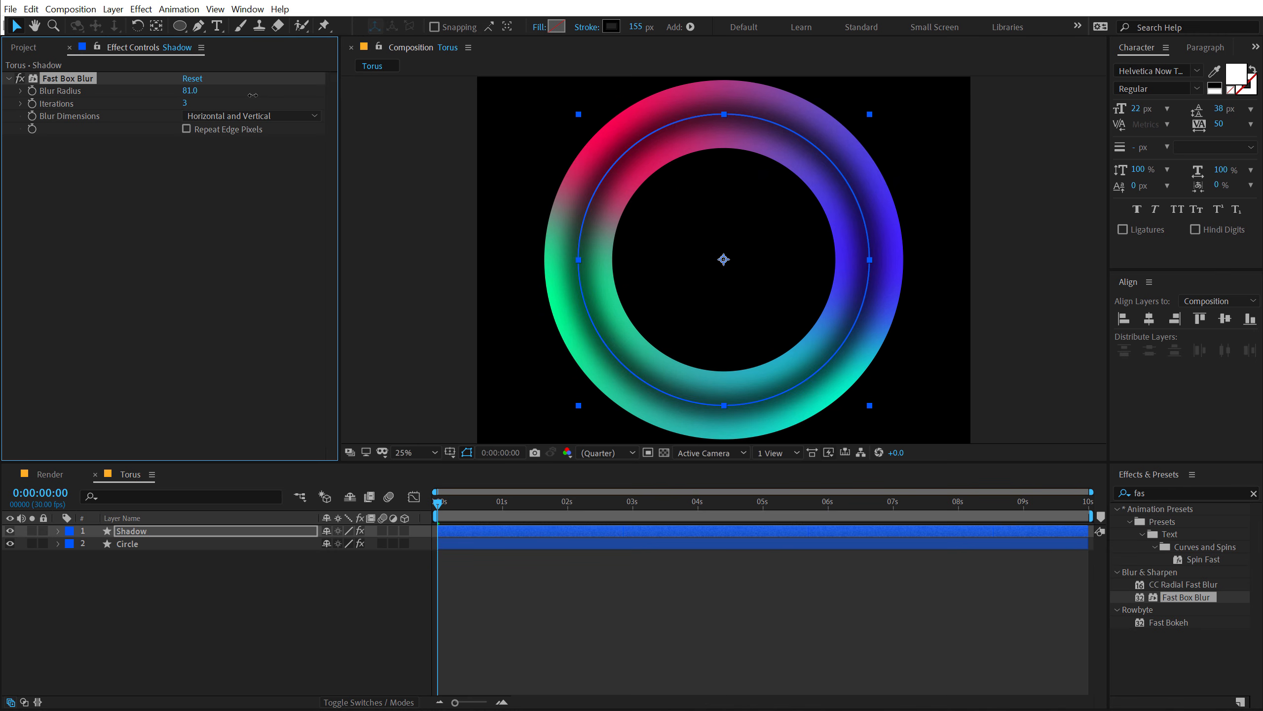
left_click(196, 92)
type("85")
key("Return")
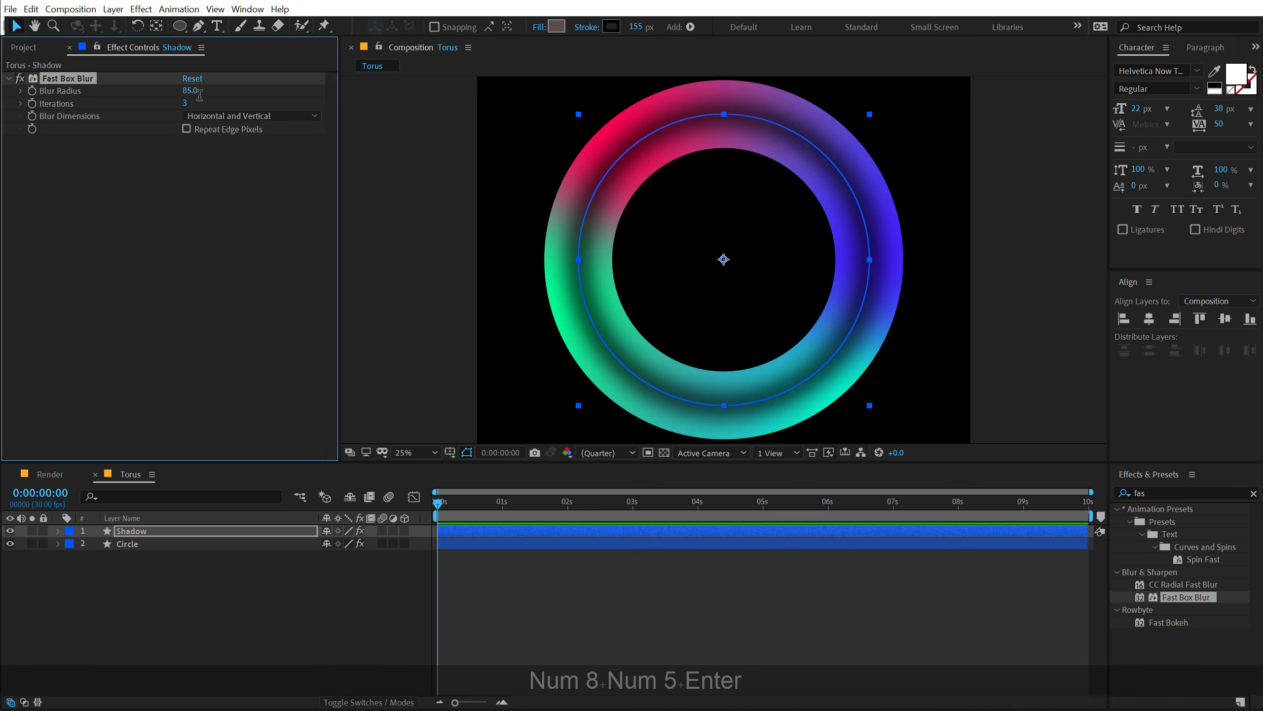
Set the Shadow layer's stroke width to 125 px and deselect the layer
left_click(635, 27)
type("125")
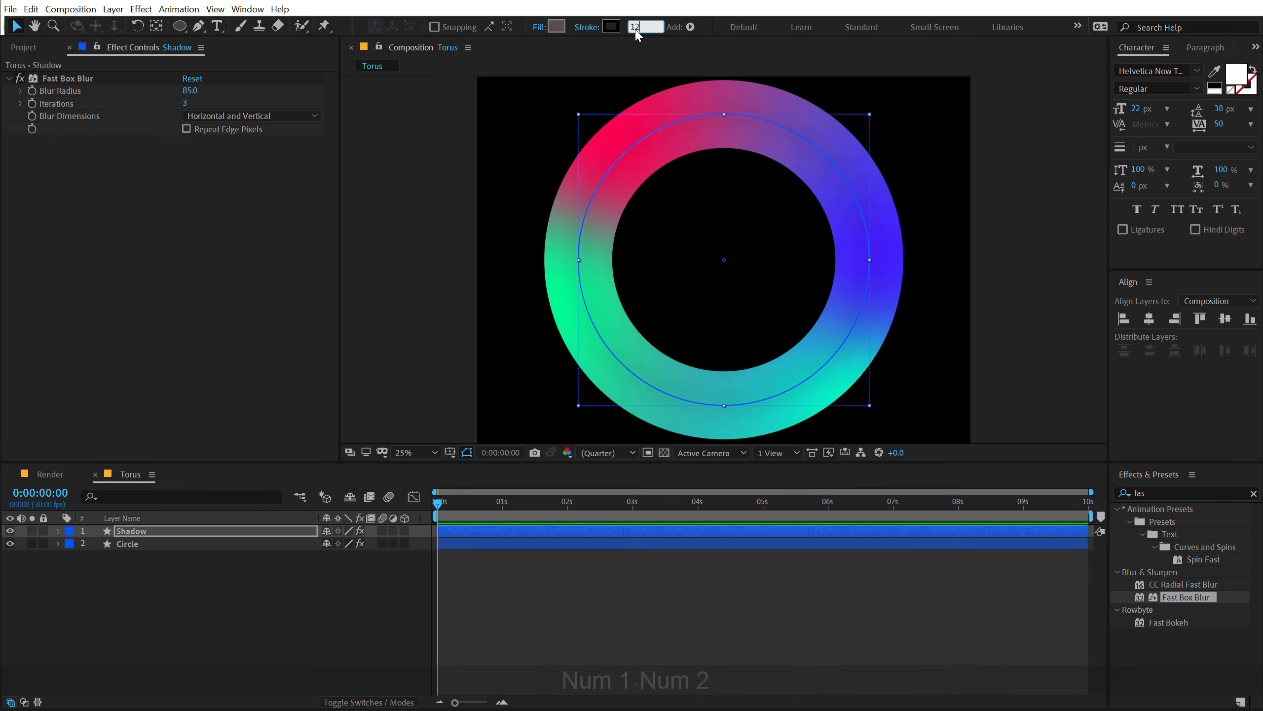
key("Return")
left_click(246, 607)
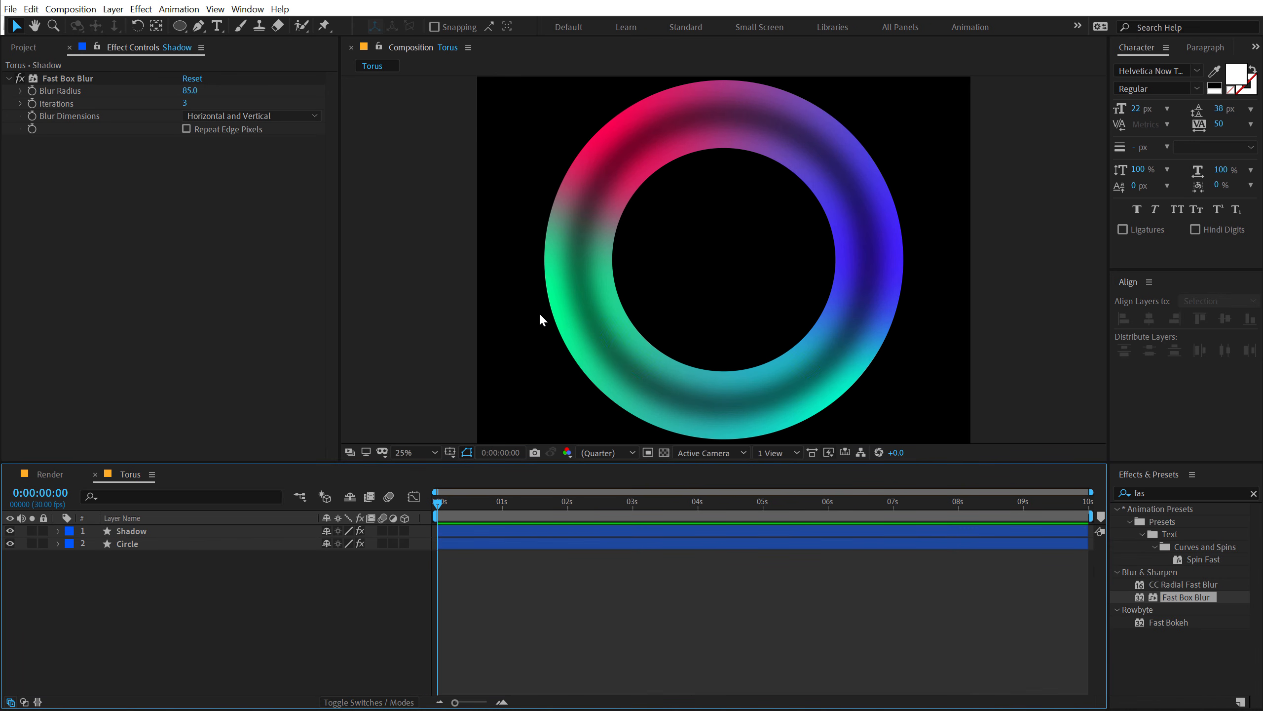
Examine the ring's shading up close and from afar, comparing it with the Shadow layer hidden and shown
scroll(539, 318, "down", 1)
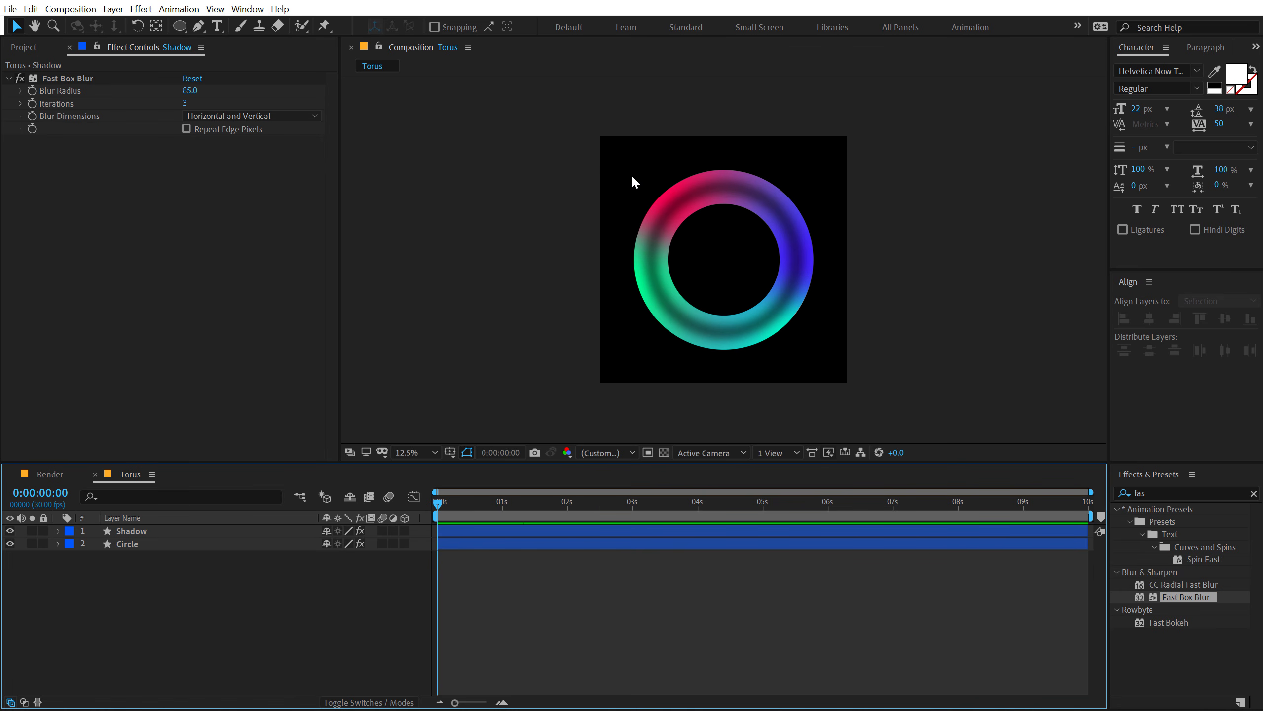
scroll(614, 251, "up", 1)
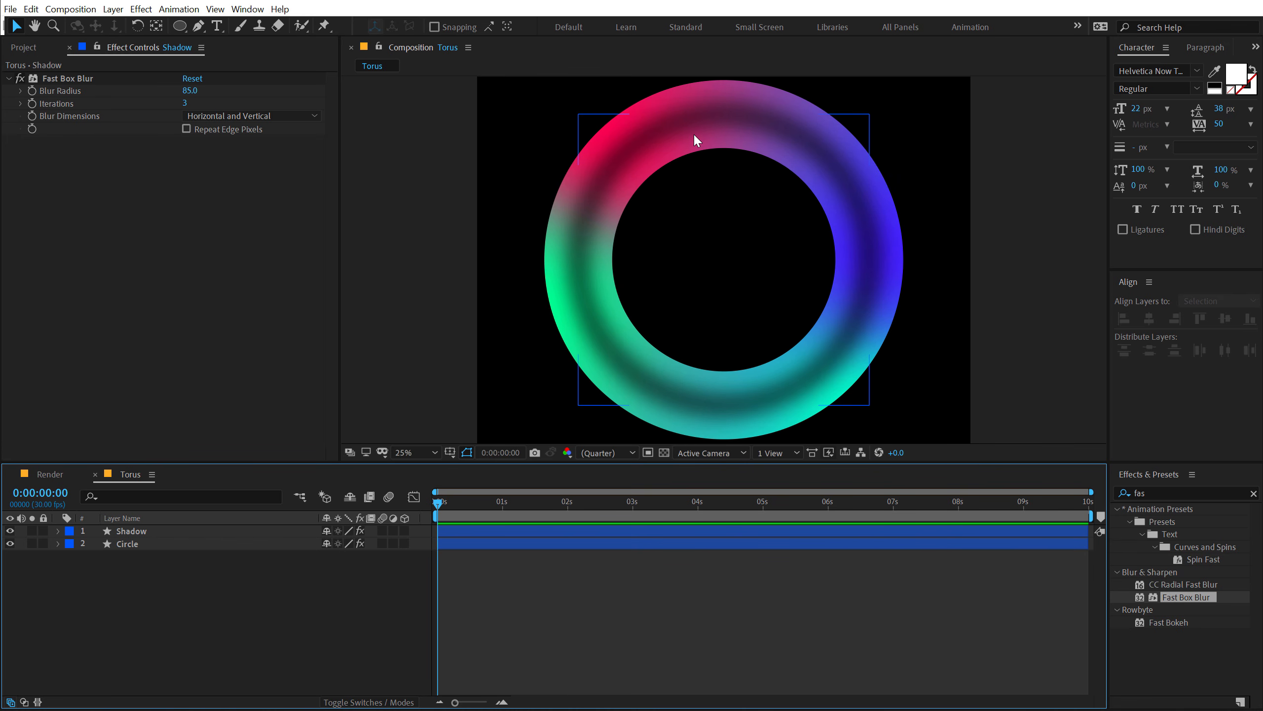
scroll(772, 136, "down", 1)
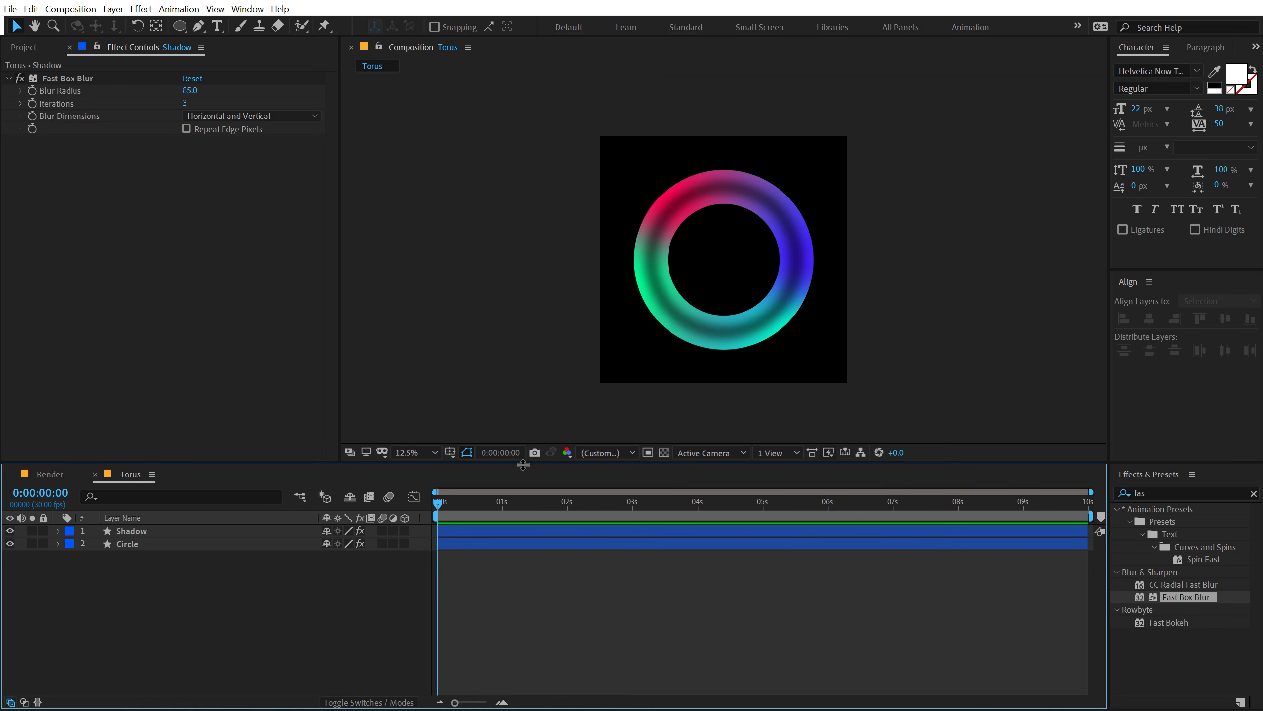
left_click(10, 531)
left_click(9, 531)
scroll(658, 292, "up", 1)
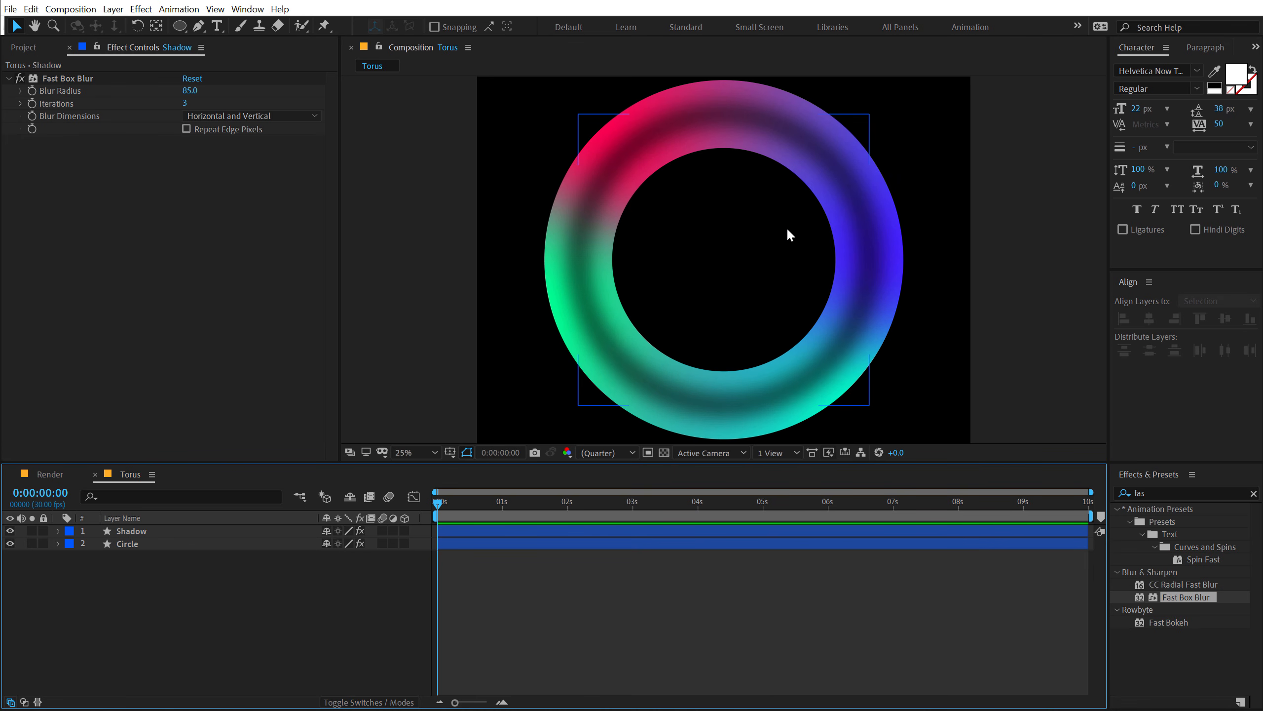
scroll(838, 247, "down", 1)
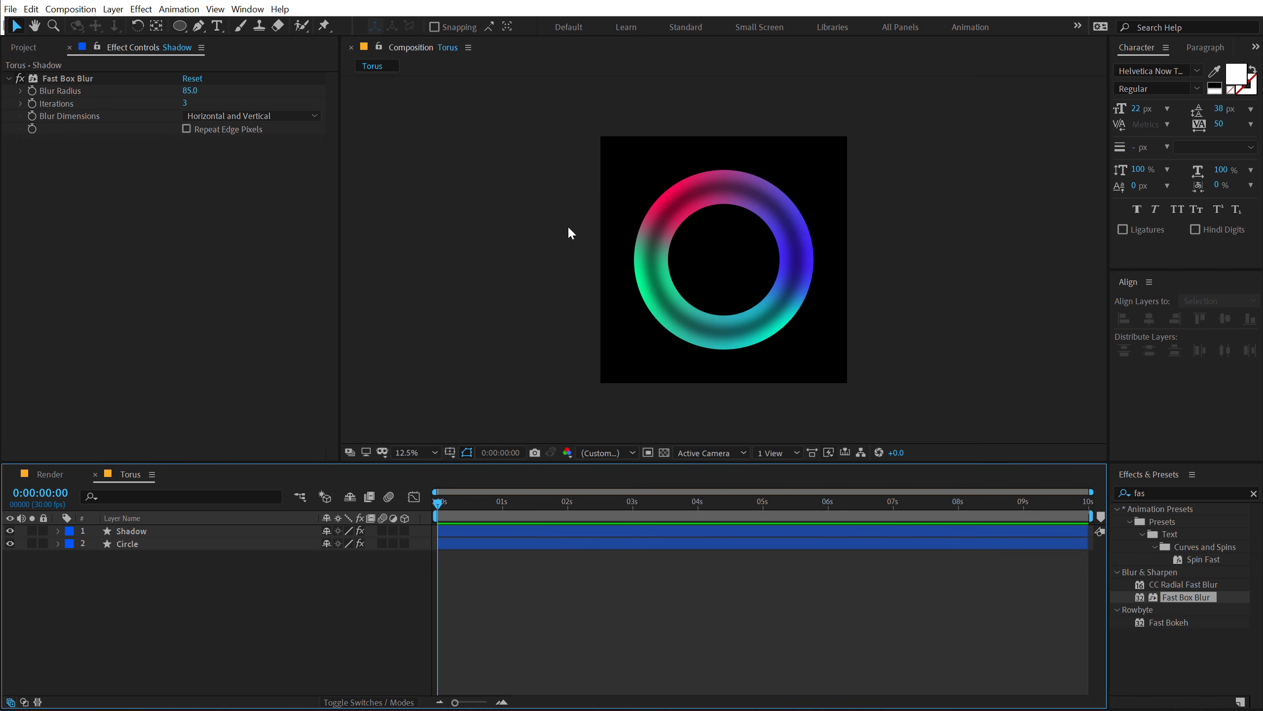
scroll(568, 242, "up", 1)
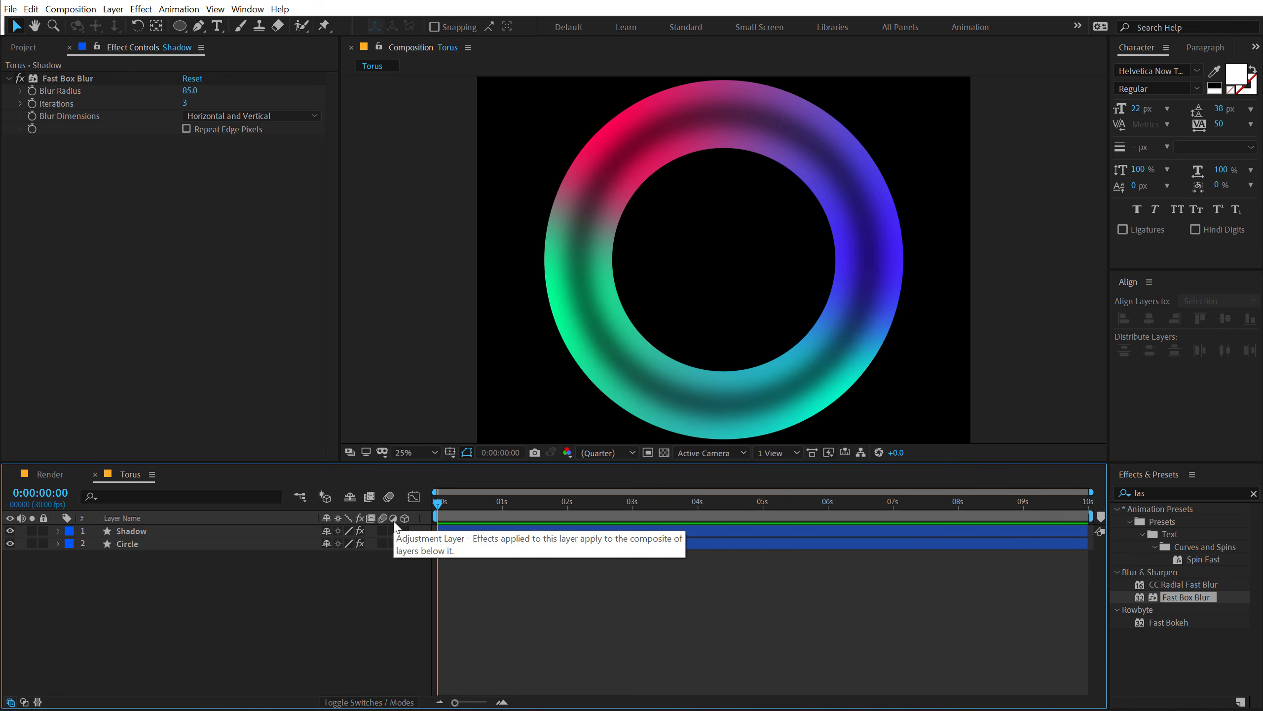
Duplicate the Circle layer, place the copy above the Shadow layer and rename it Mask
left_click(140, 544)
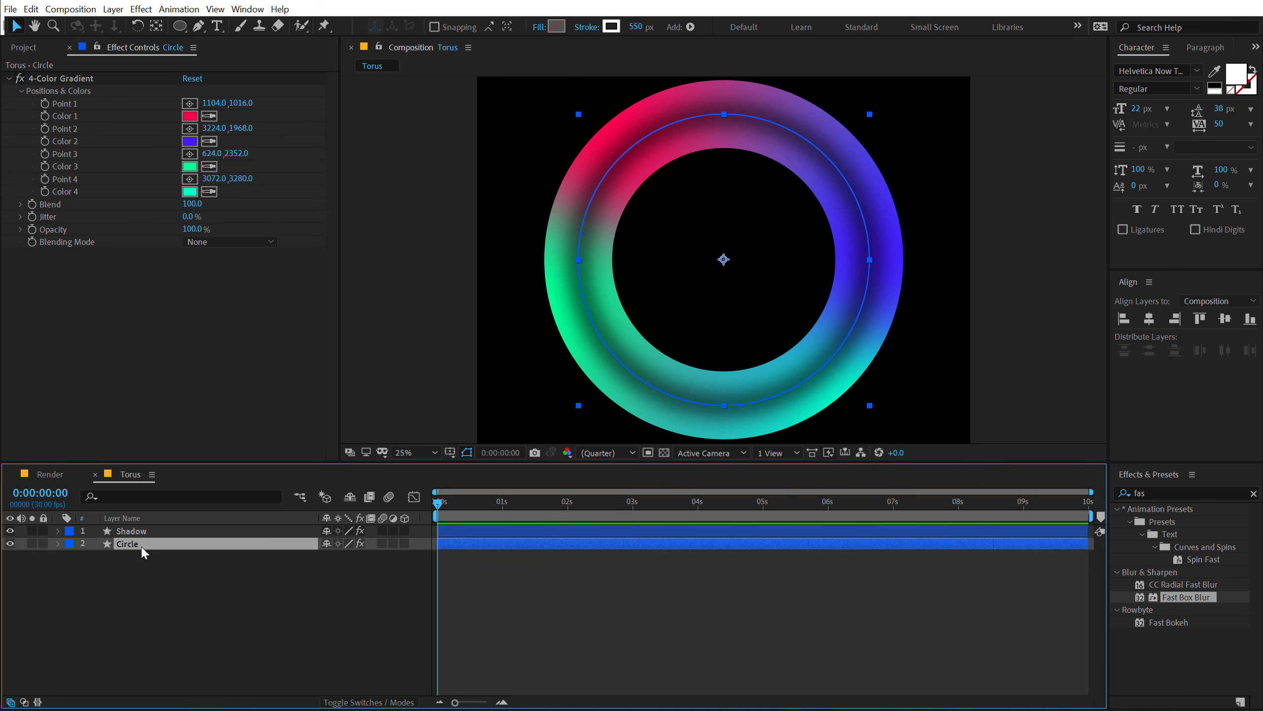
key("ctrl+d")
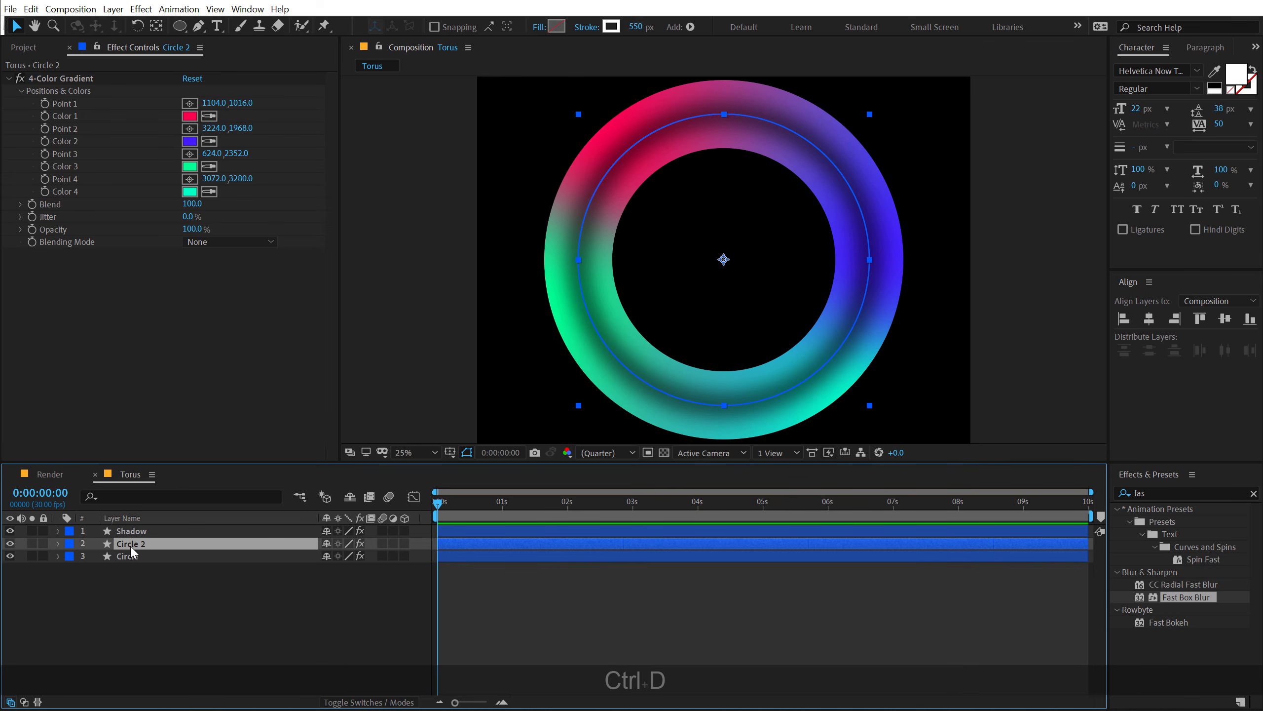
left_click_drag(130, 544, 135, 532)
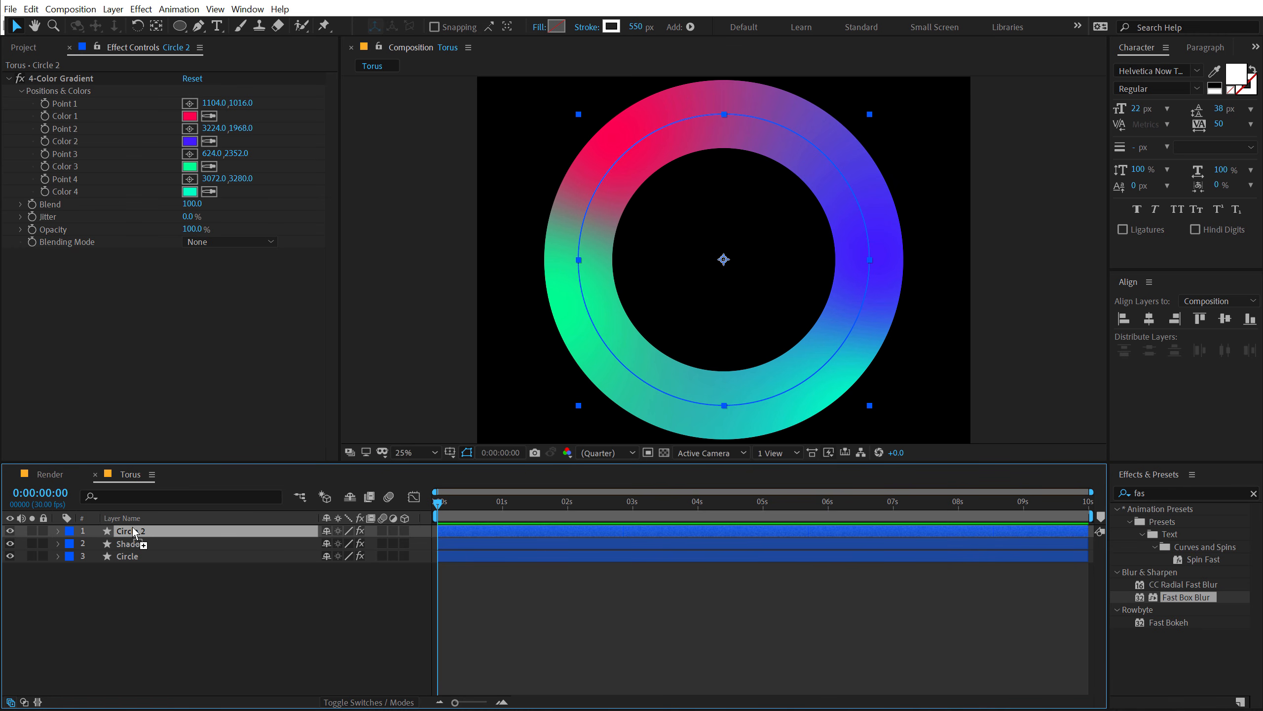
key("Return")
type("Mask")
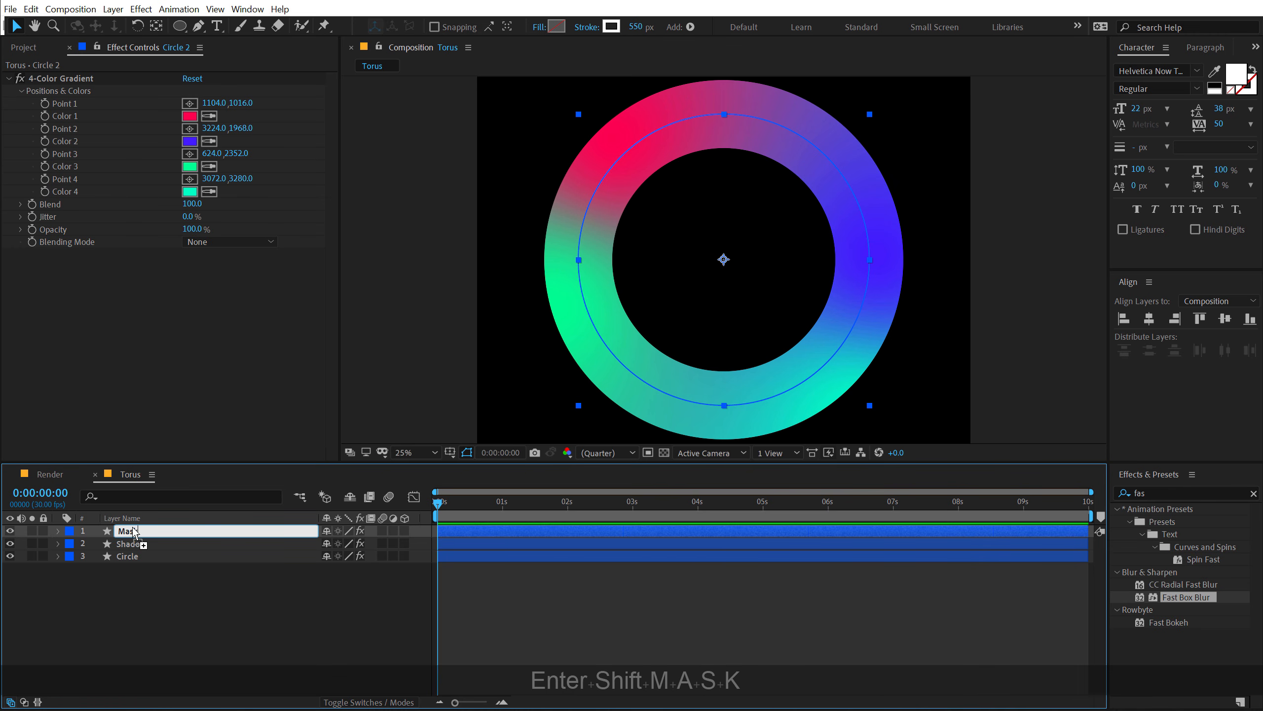
key("Return")
Give the Mask layer a Red label and remove its 4-Color Gradient effect
left_click(69, 531)
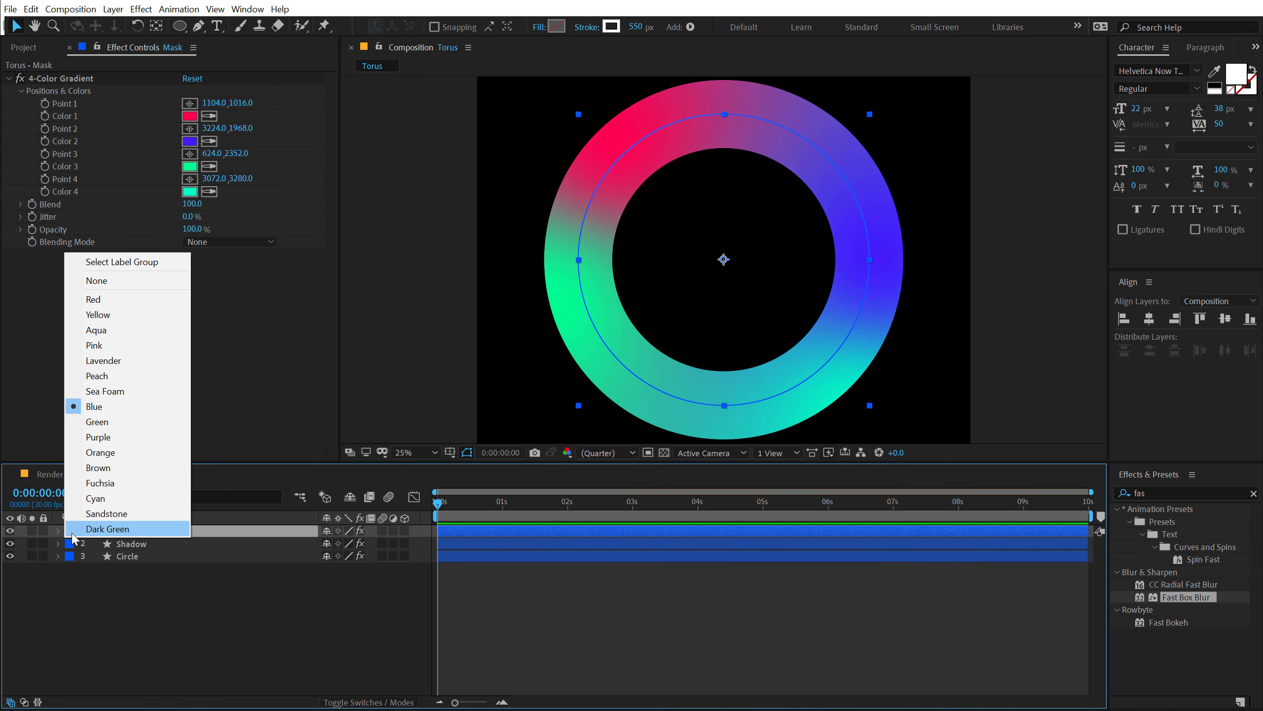
left_click(100, 305)
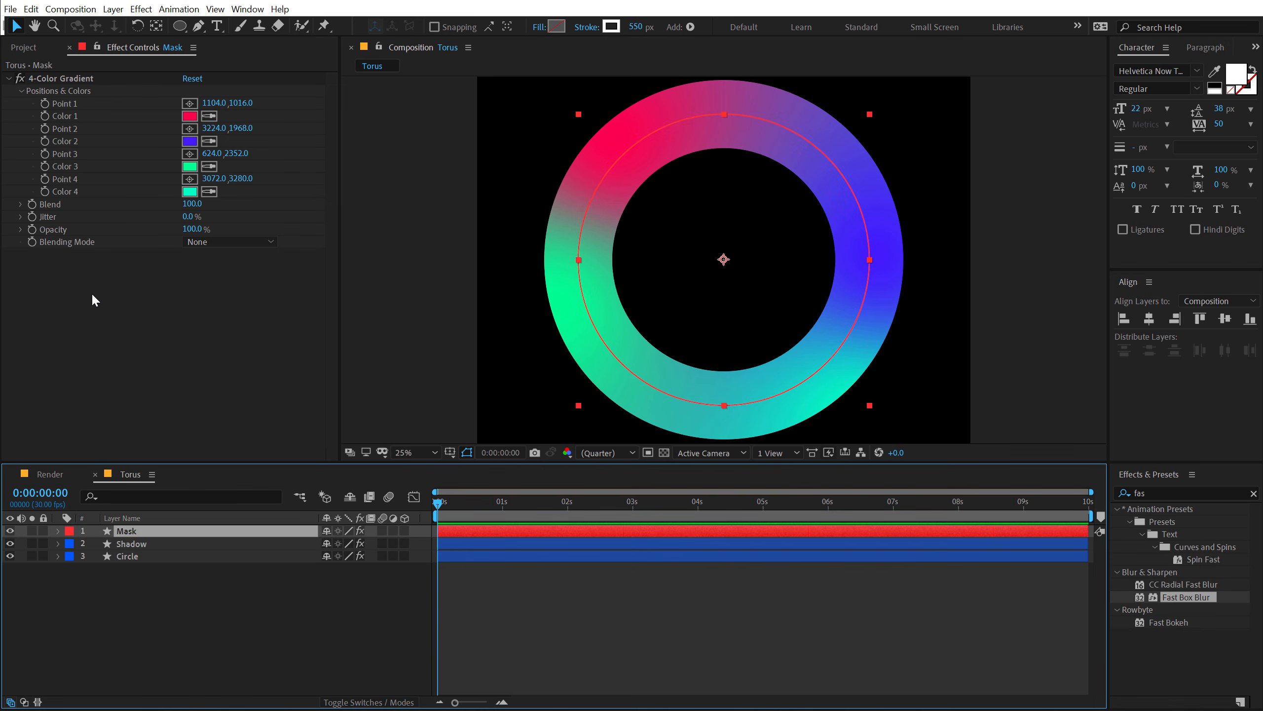
left_click(50, 80)
key("Delete")
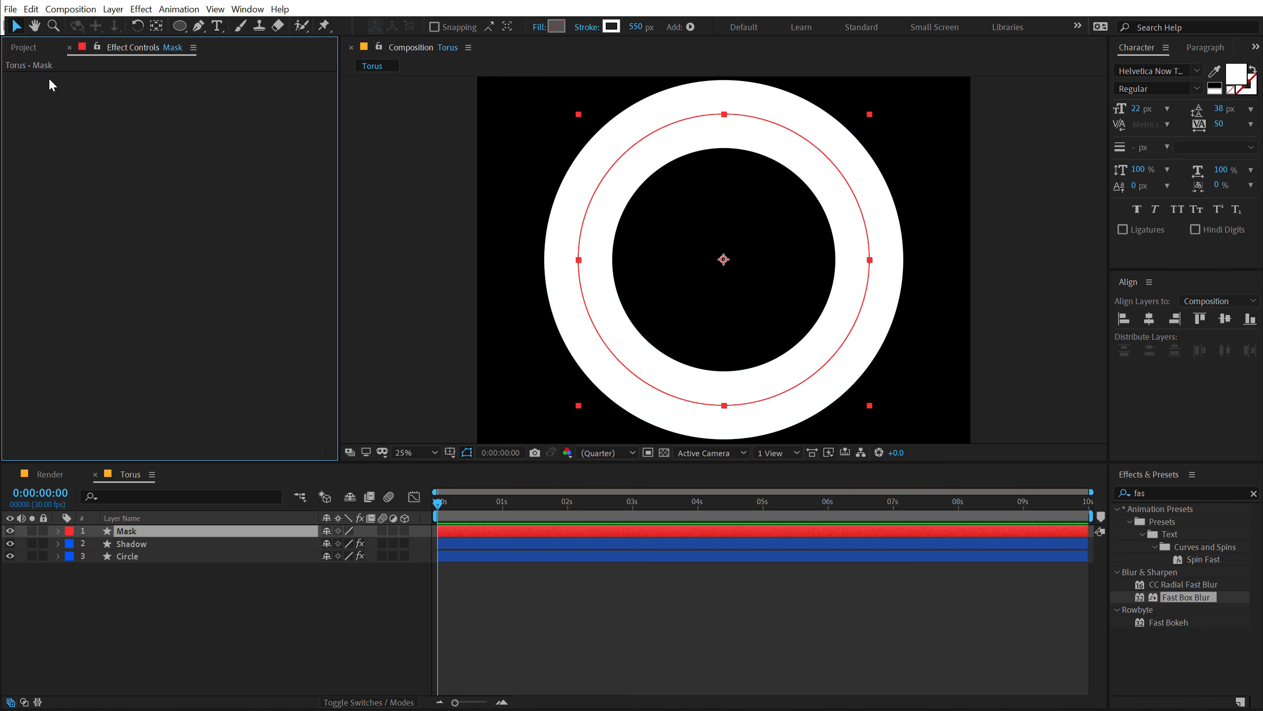
left_click(67, 590)
left_click(138, 530)
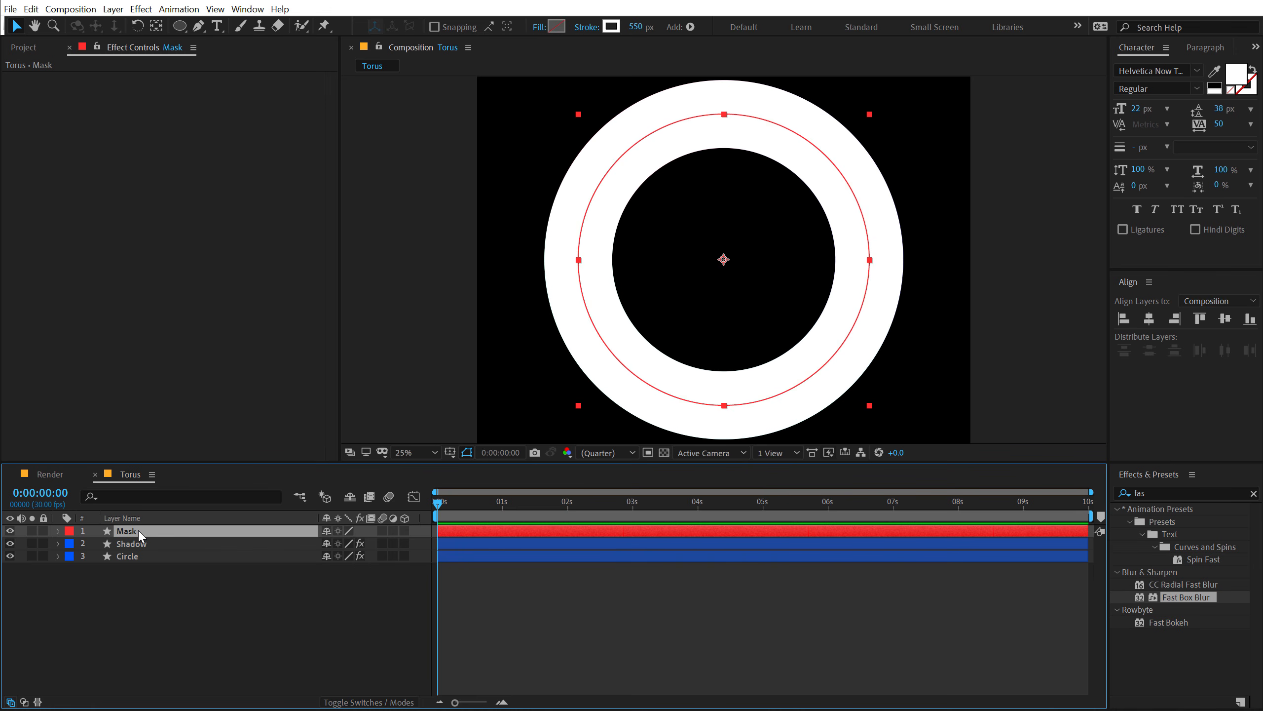
Duplicate the Mask layer, rename the copy Highlight and place it directly below Mask
left_click(133, 572)
left_click(125, 530)
key("ctrl+d")
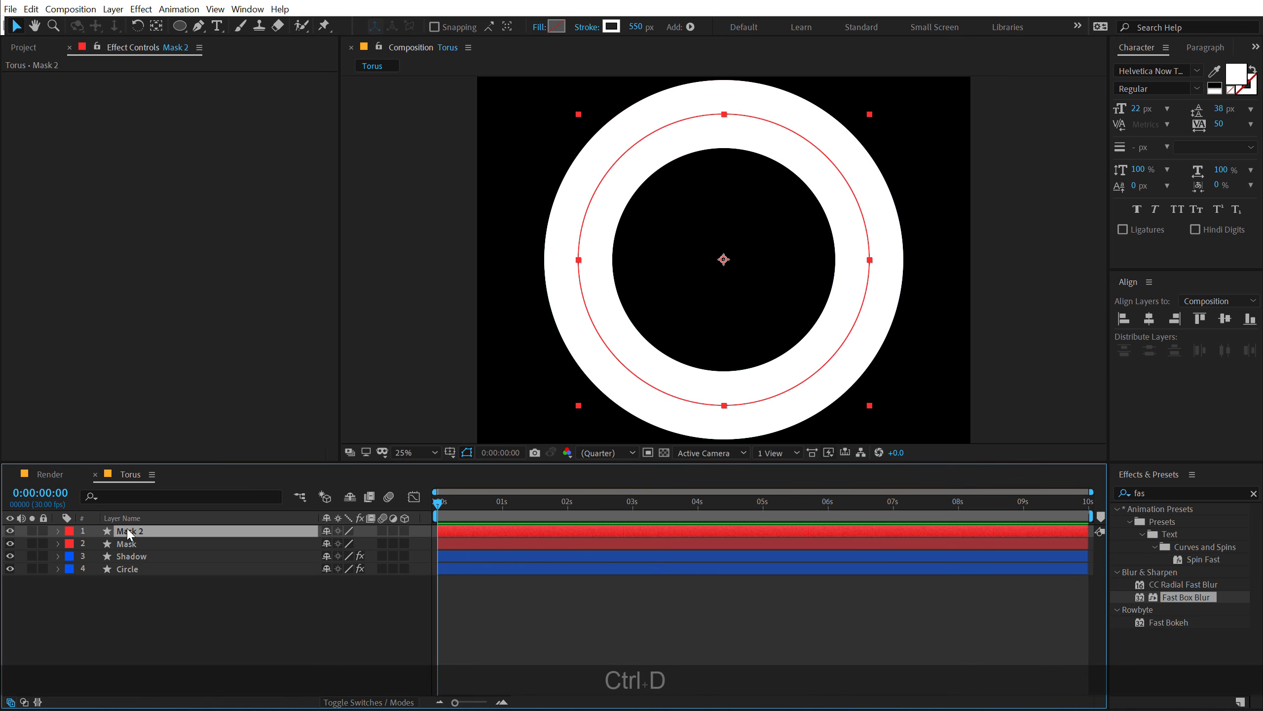
key("Return")
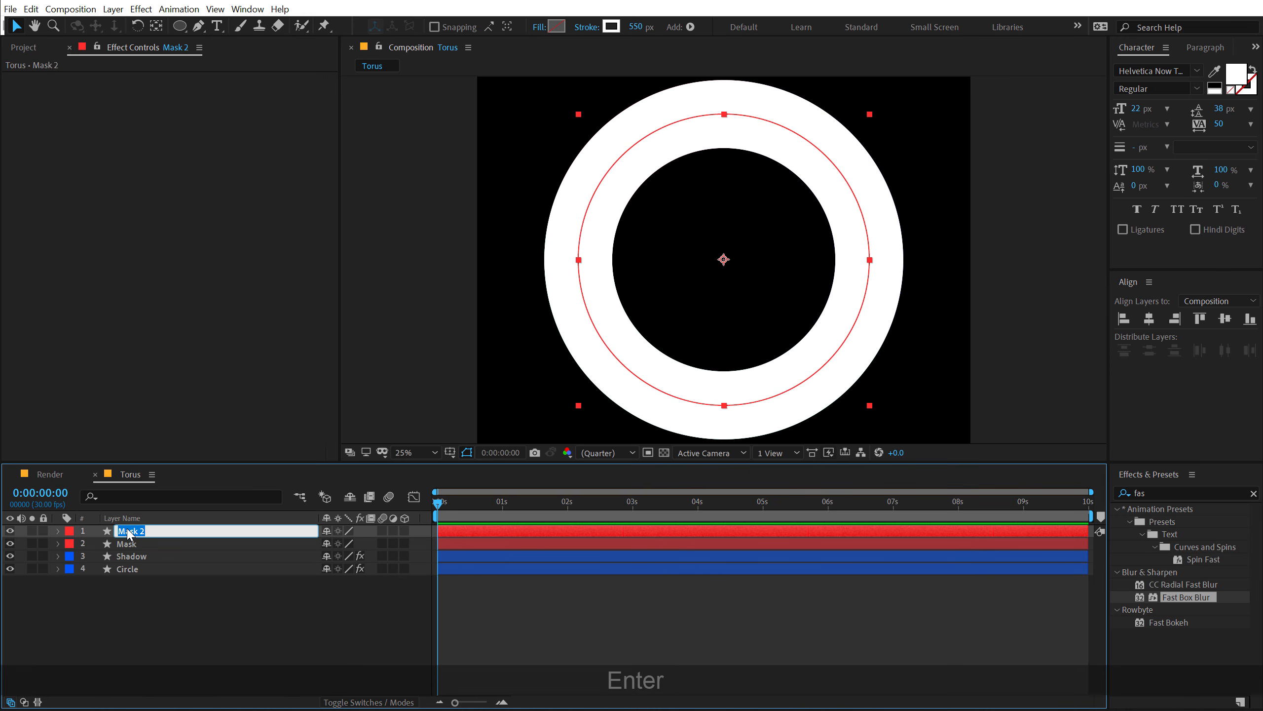
type("Highlight")
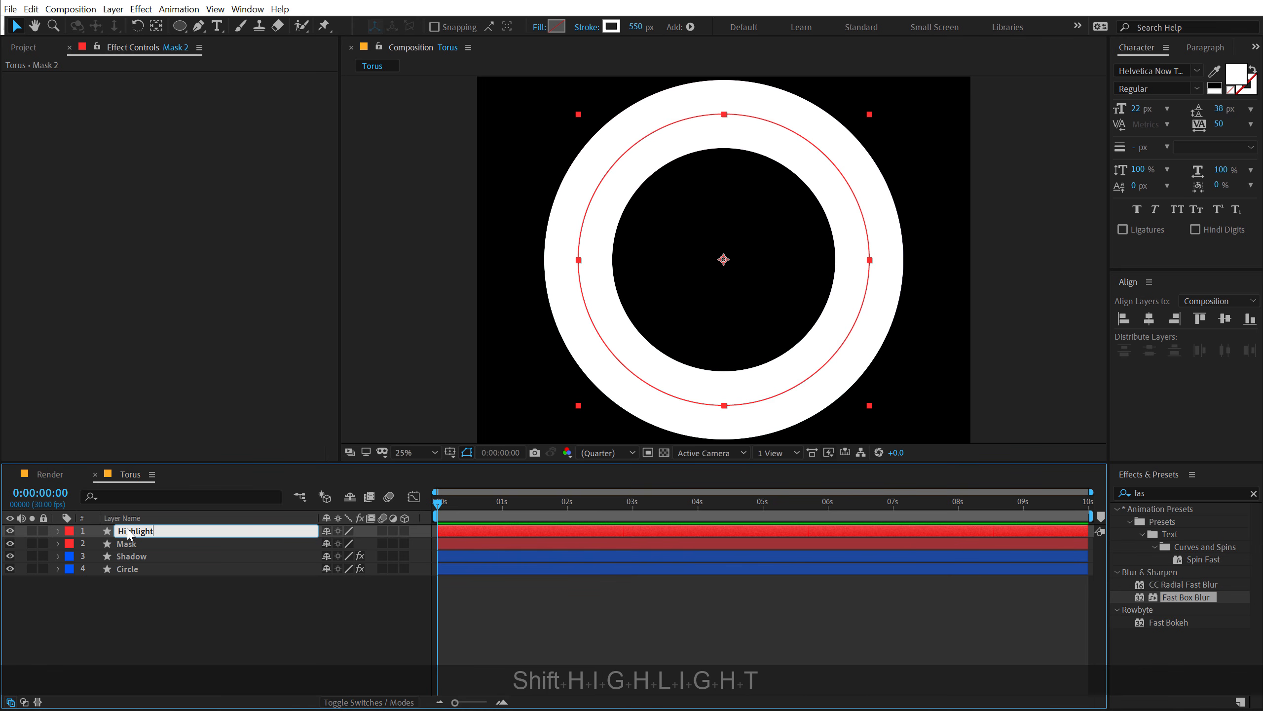
key("Return")
left_click_drag(129, 534, 131, 551)
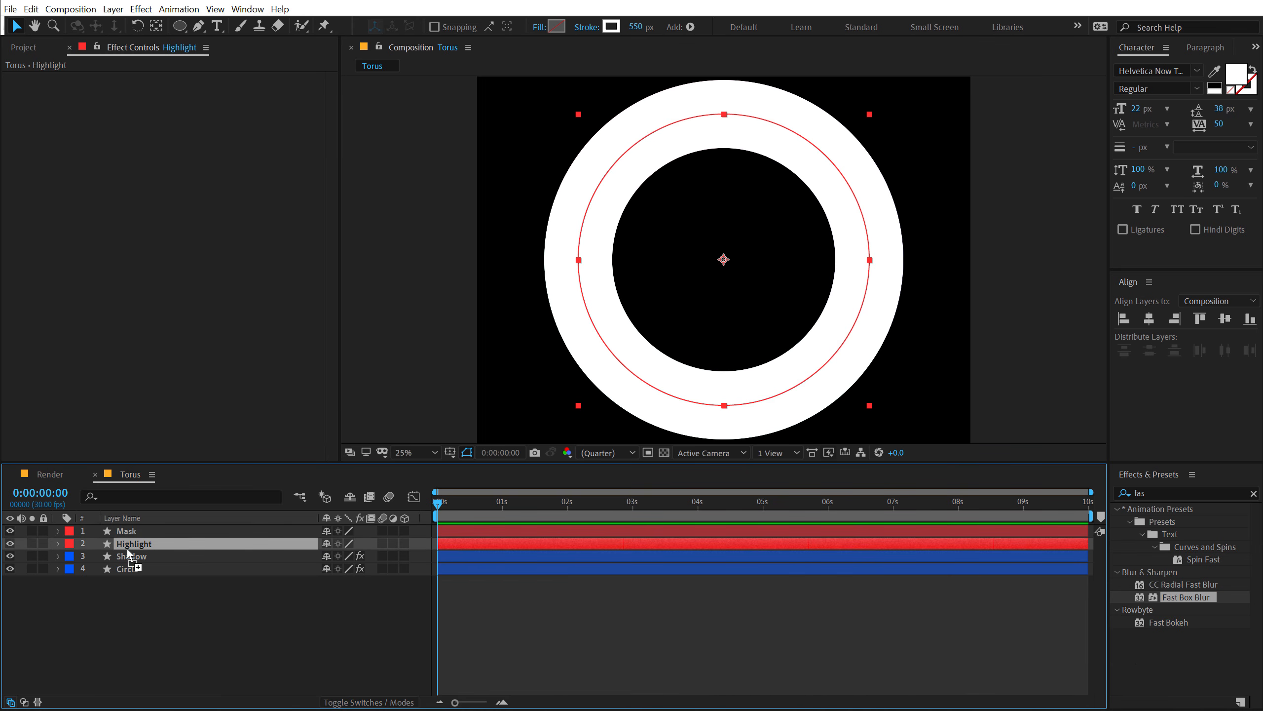
Solo the Highlight layer, set its stroke width to 0 px and give it a Radial Gradient fill
left_click(32, 543)
left_click_drag(641, 30, 552, 46)
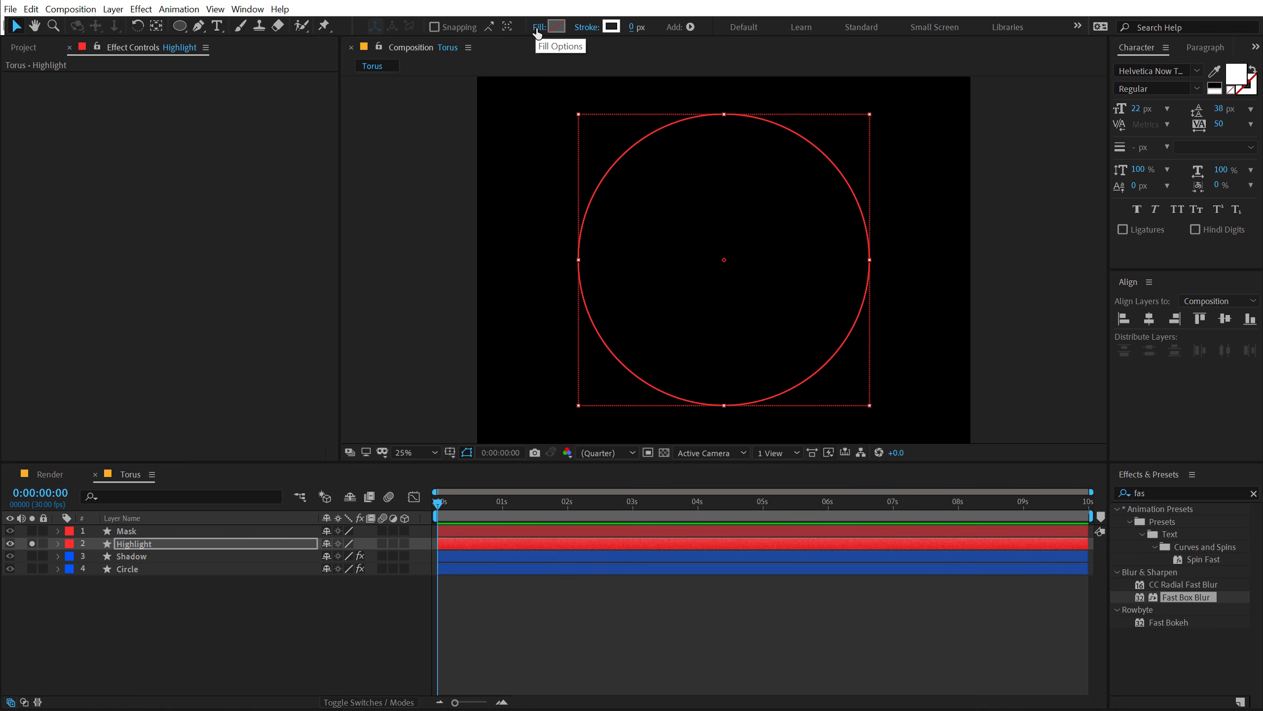
left_click(538, 27)
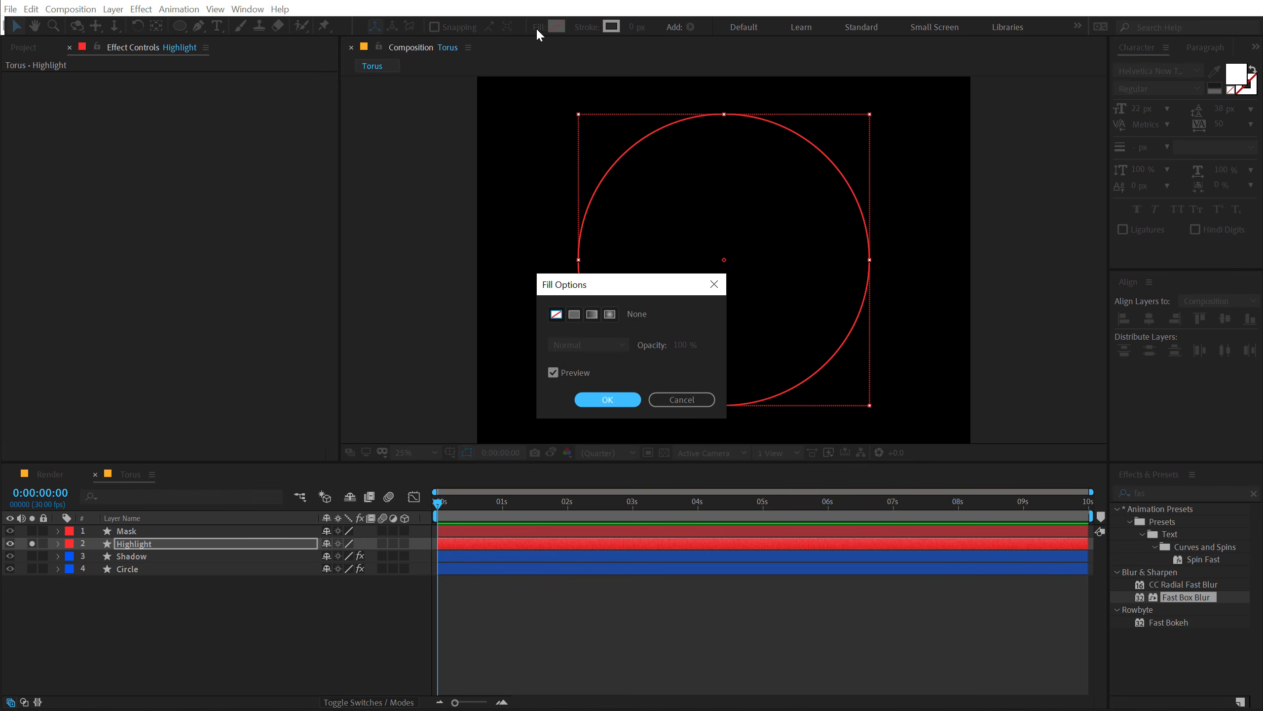
left_click(610, 315)
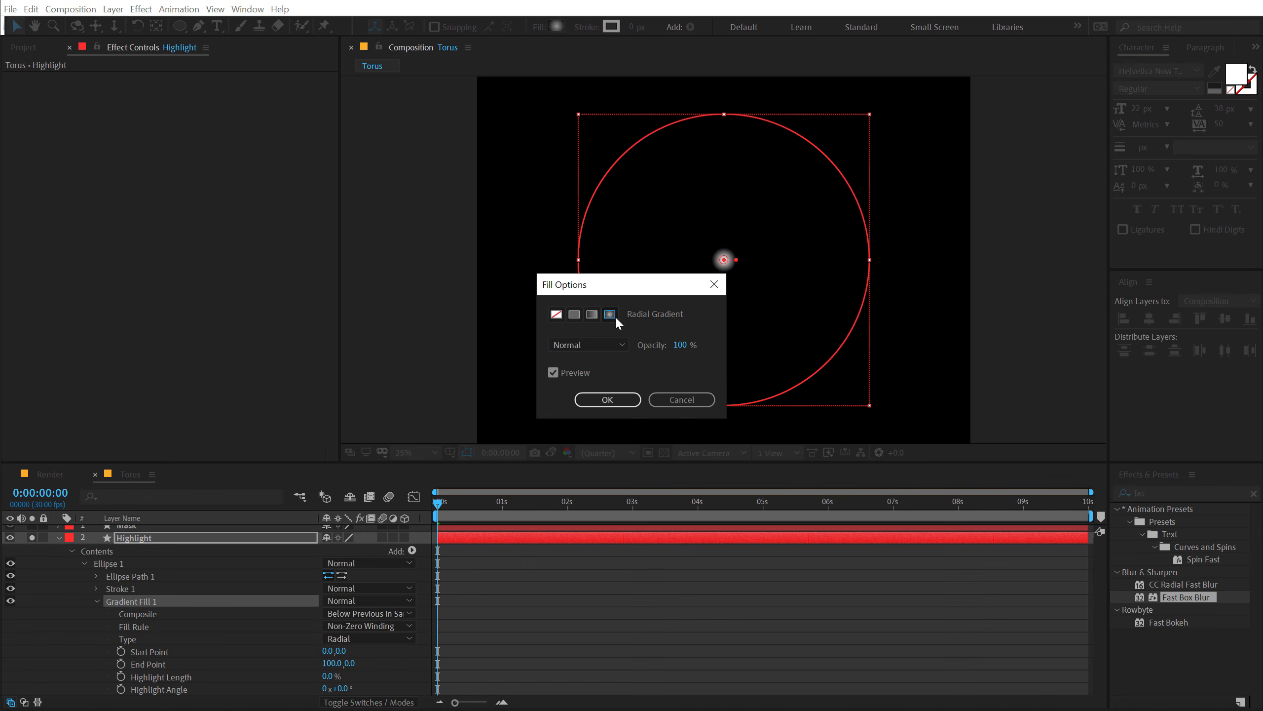
left_click(622, 399)
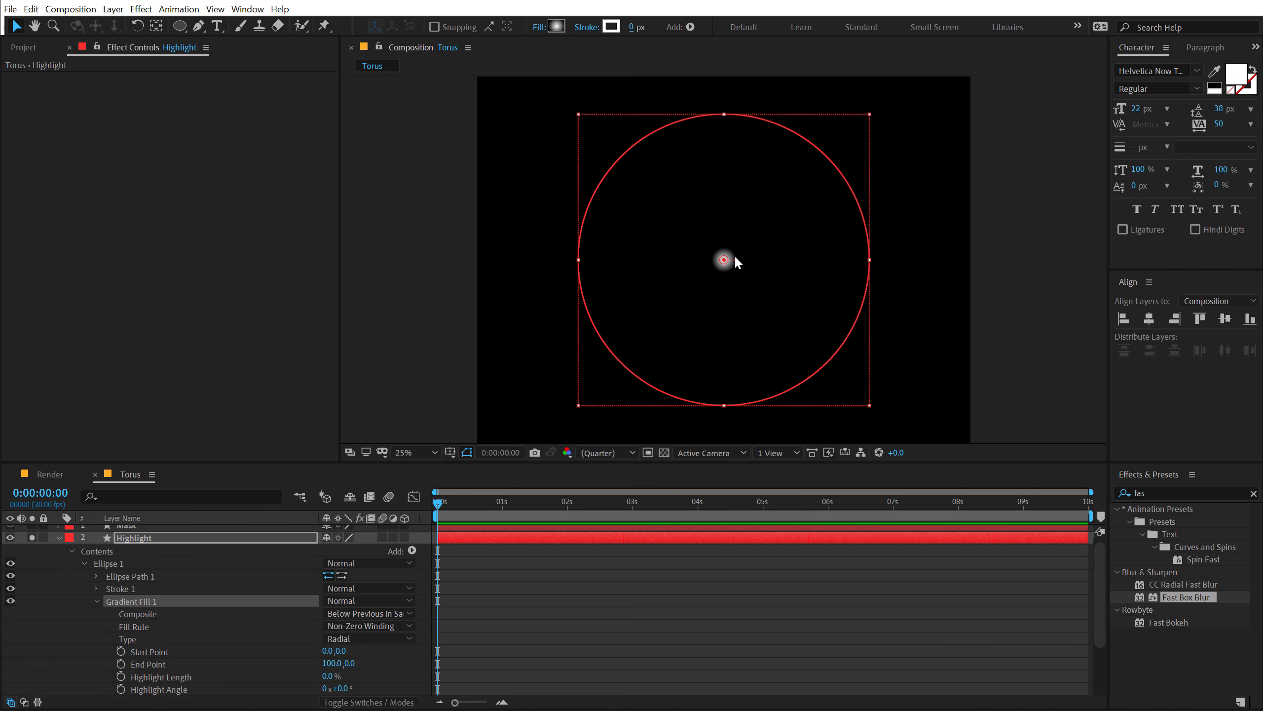
Extend the Highlight's radial gradient close to the circle's edge, with its end point at about 1040, 8
left_click_drag(735, 256, 848, 264)
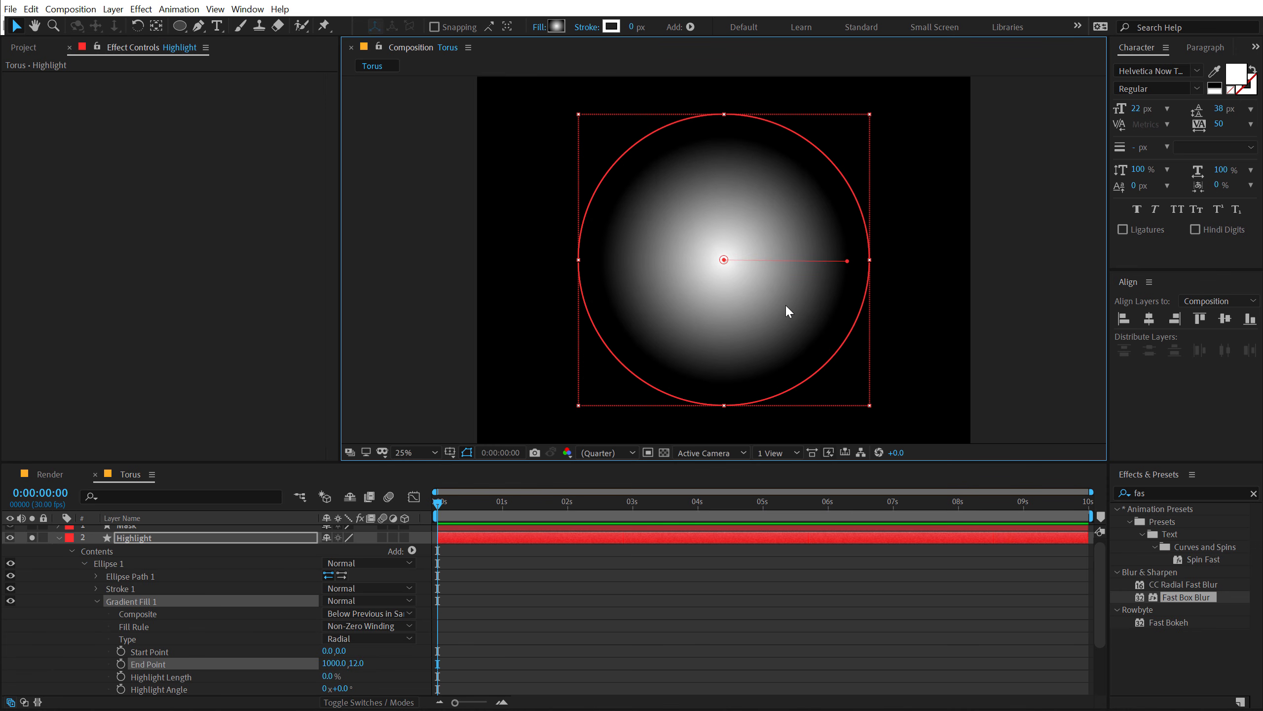
left_click(645, 620)
left_click(139, 601)
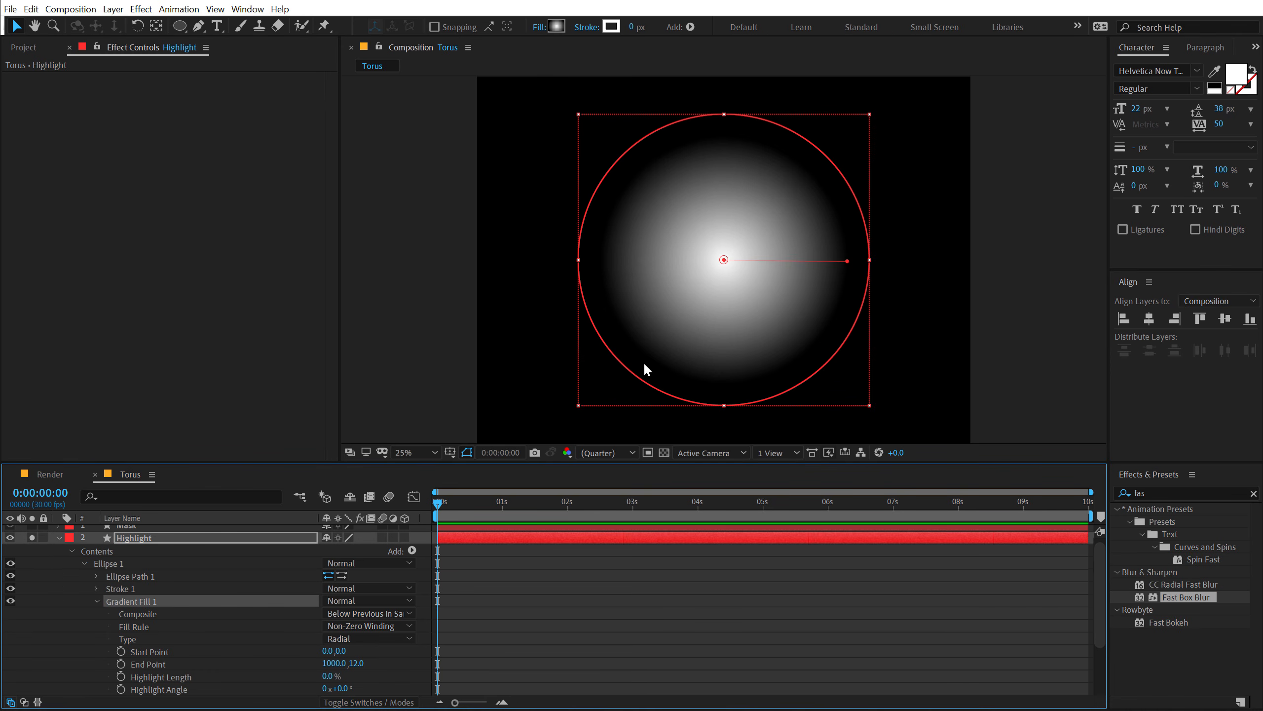
left_click_drag(848, 260, 856, 262)
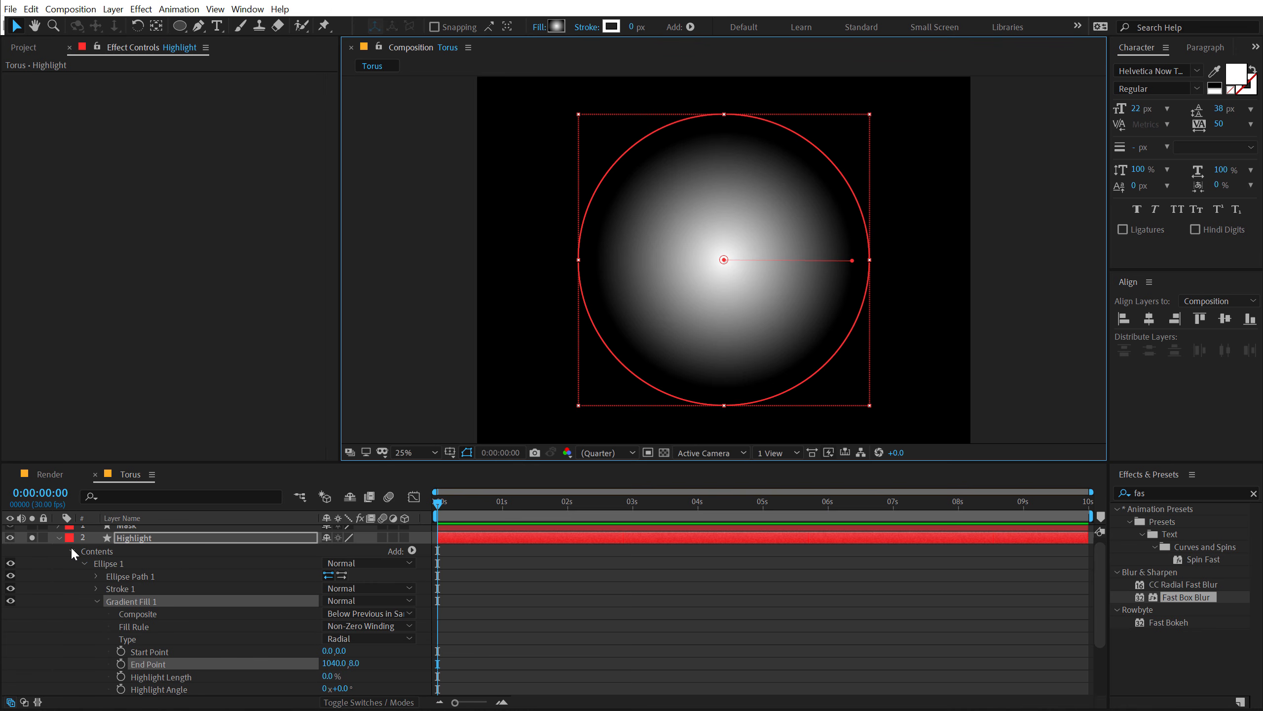
left_click(59, 538)
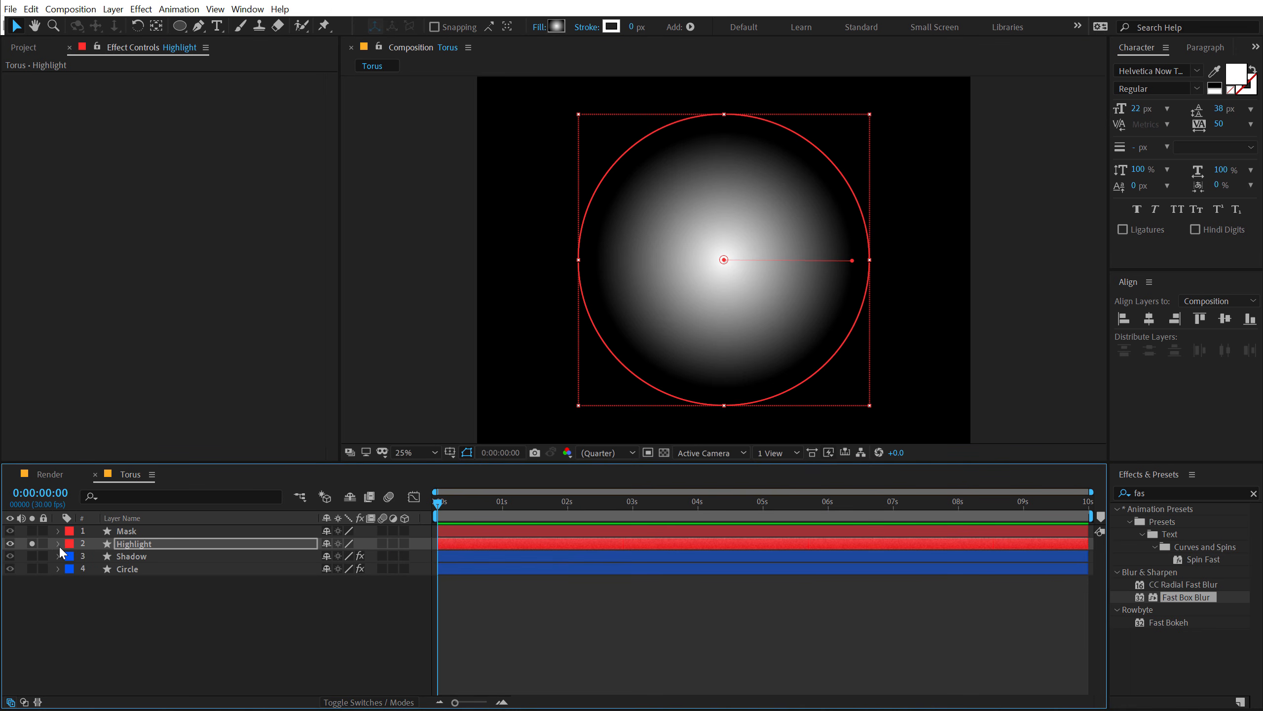
Edit the Highlight's gradient colors so the end stop has 0% opacity and white FFFFFF as its color
left_click(60, 538)
scroll(411, 664, "down", 1)
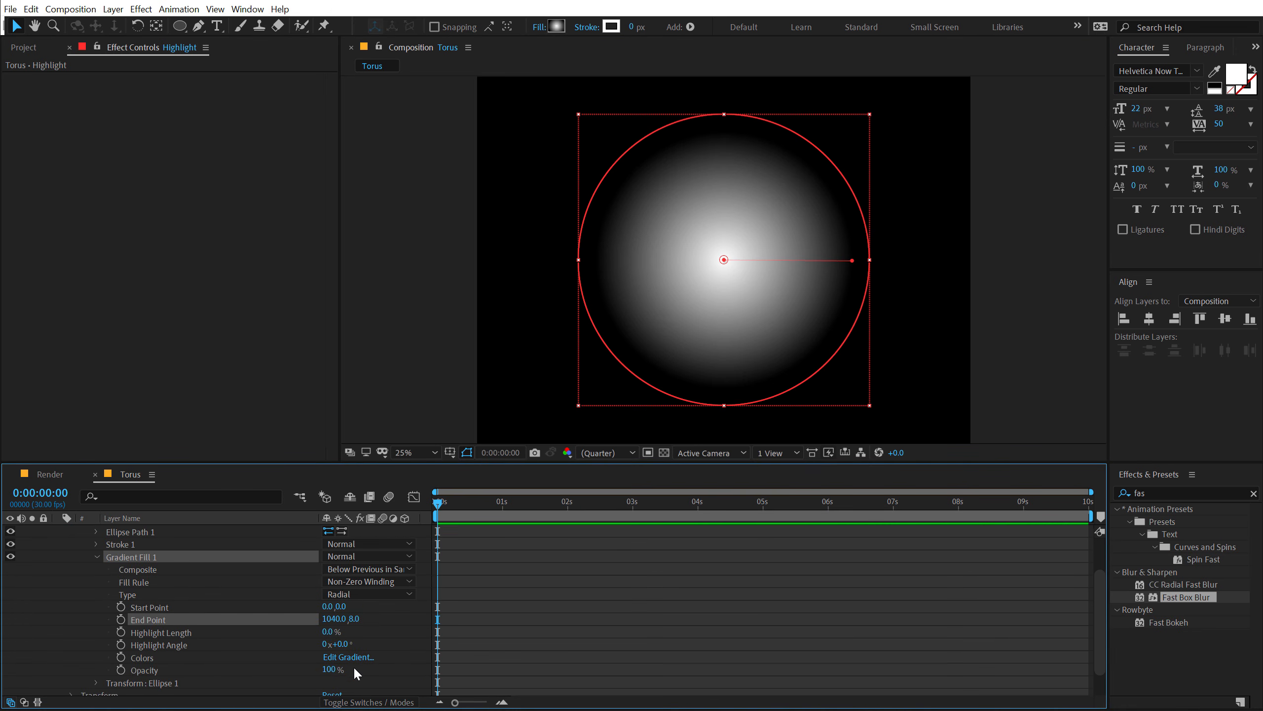
left_click(349, 657)
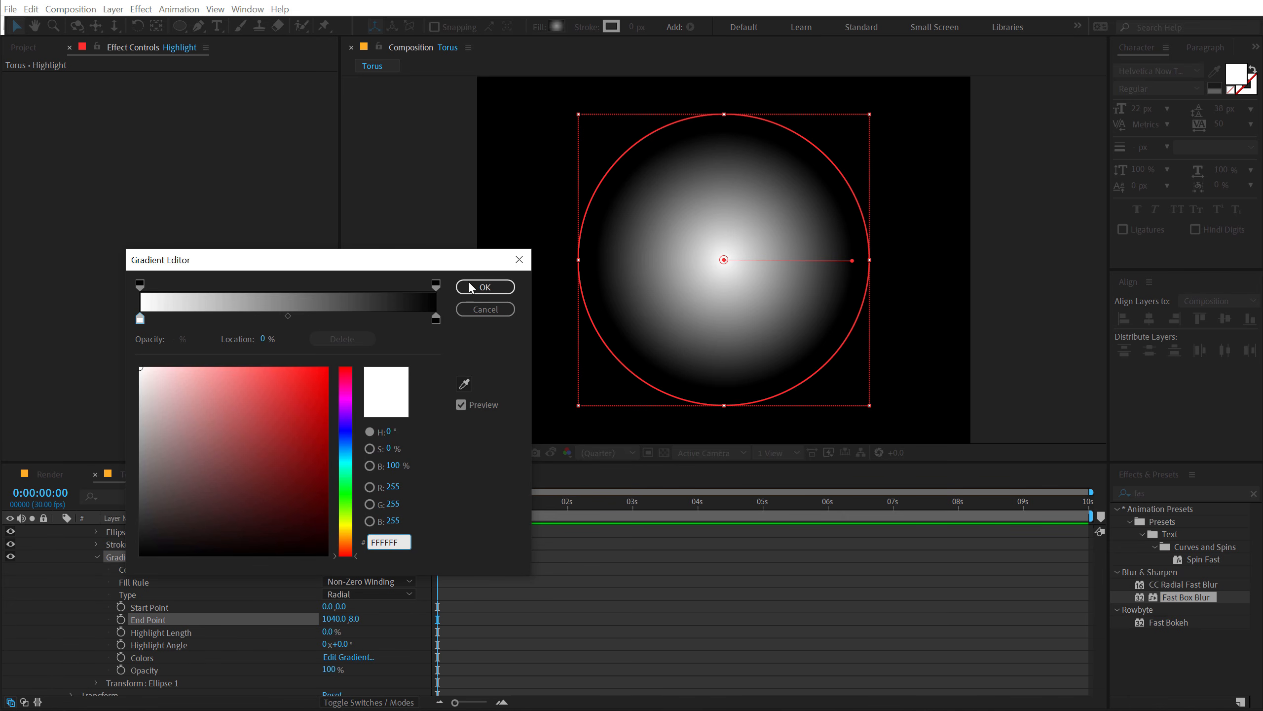
left_click(436, 285)
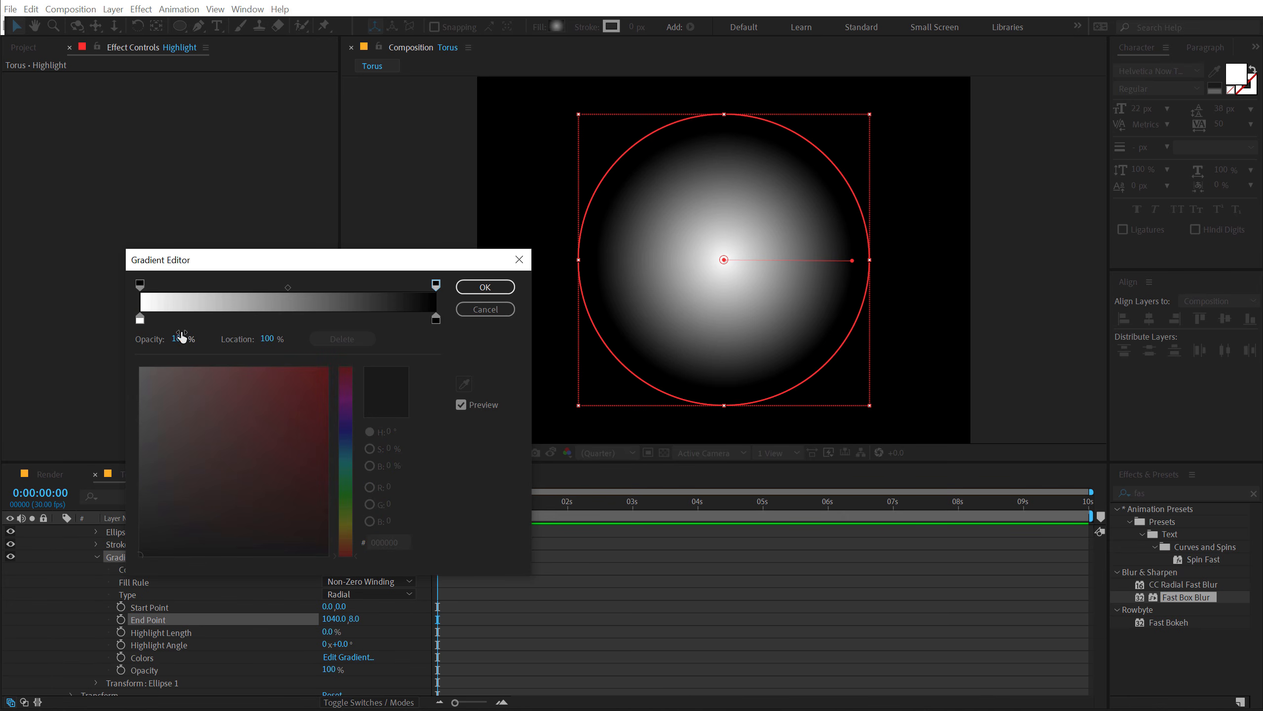
left_click(182, 337)
type("0")
key("Return")
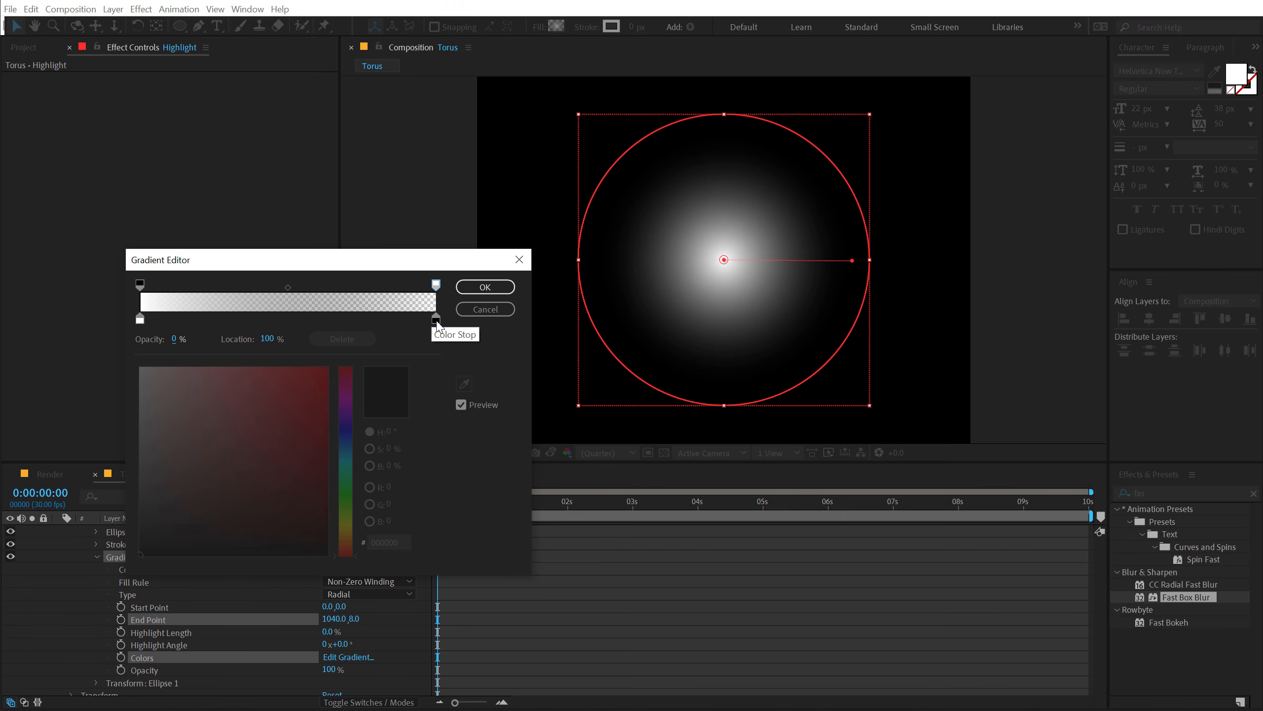
left_click(437, 318)
left_click_drag(143, 416, 17, 324)
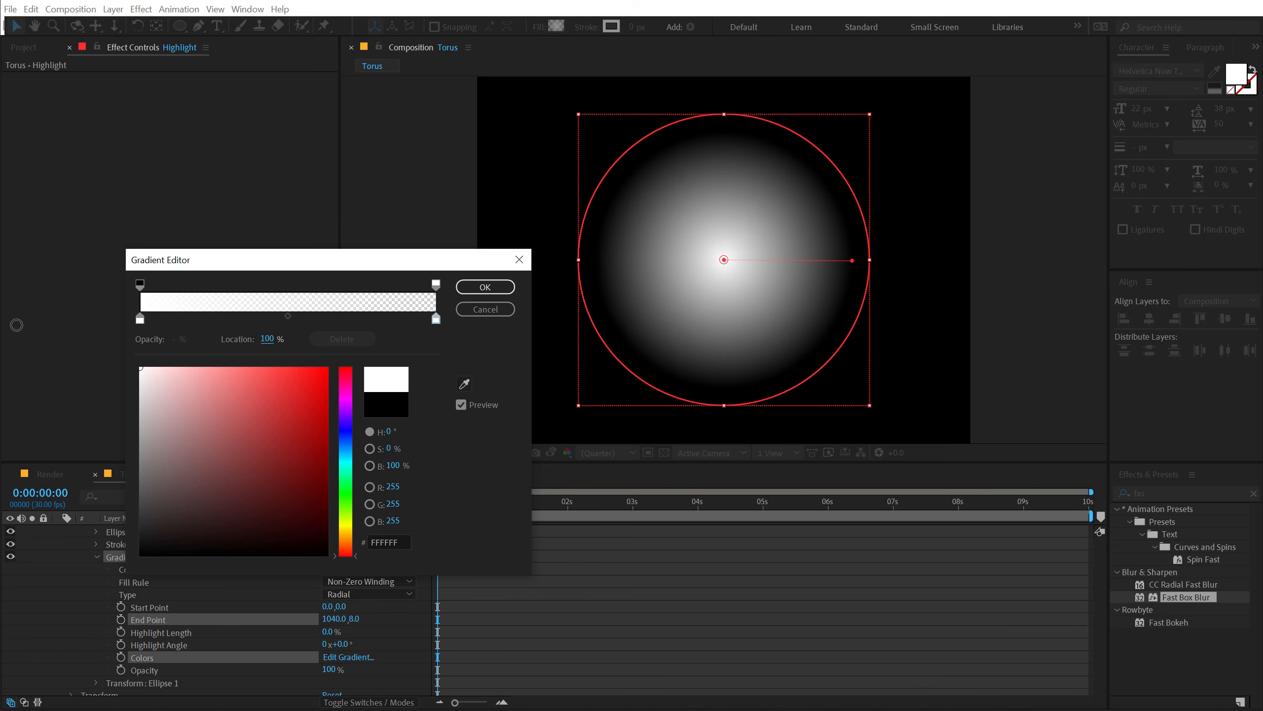
left_click(485, 286)
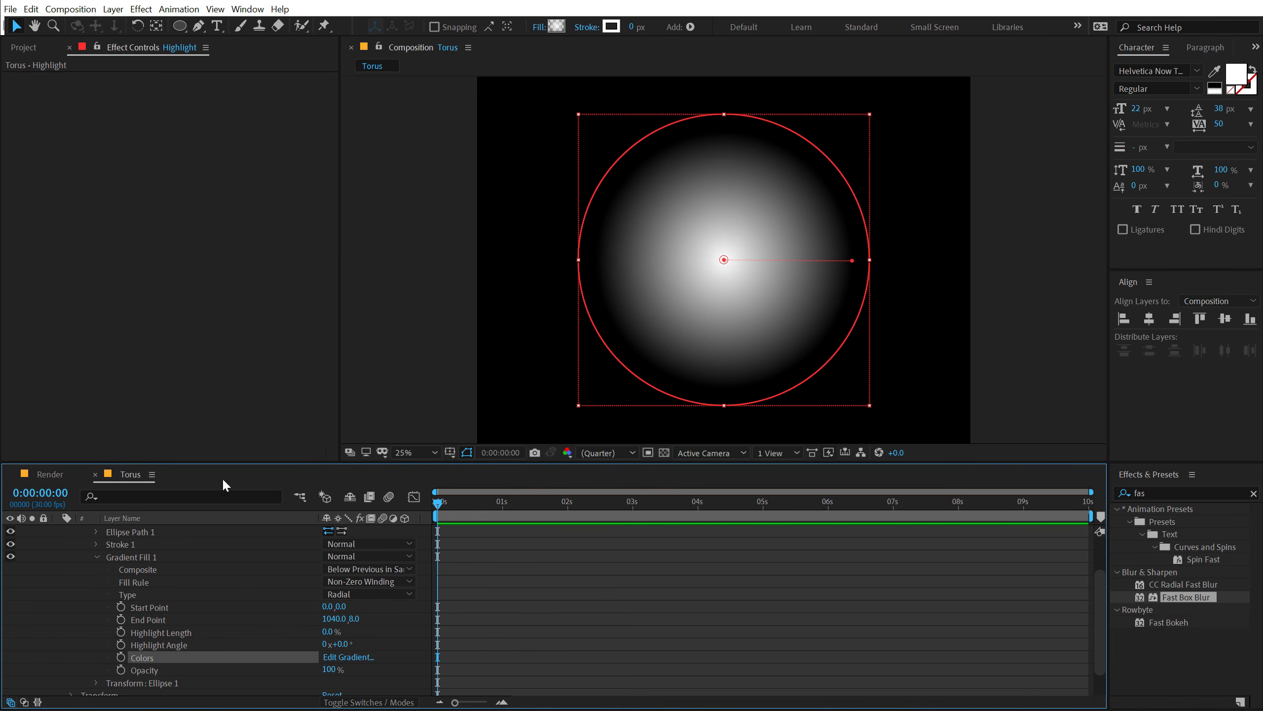
scroll(87, 573, "up", 2)
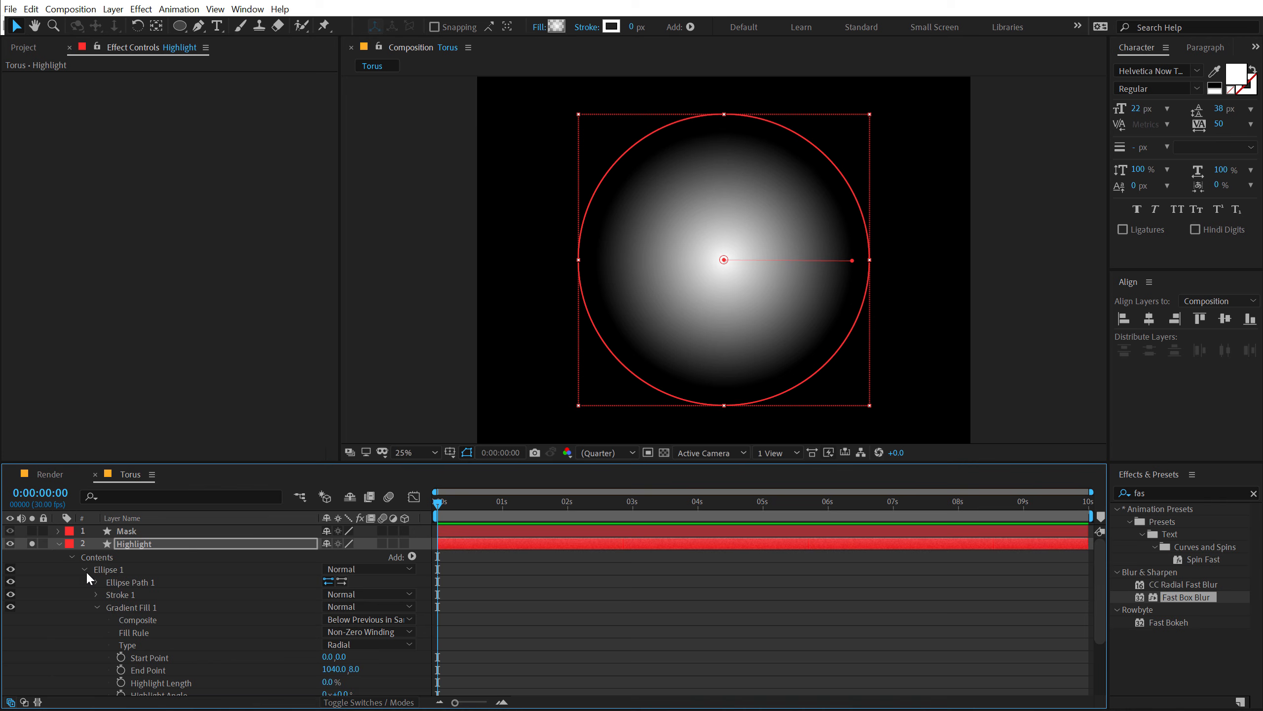
left_click(61, 541)
Set the Highlight layer's track matte to Alpha Matte using the Mask layer
left_click(234, 631)
key("F4")
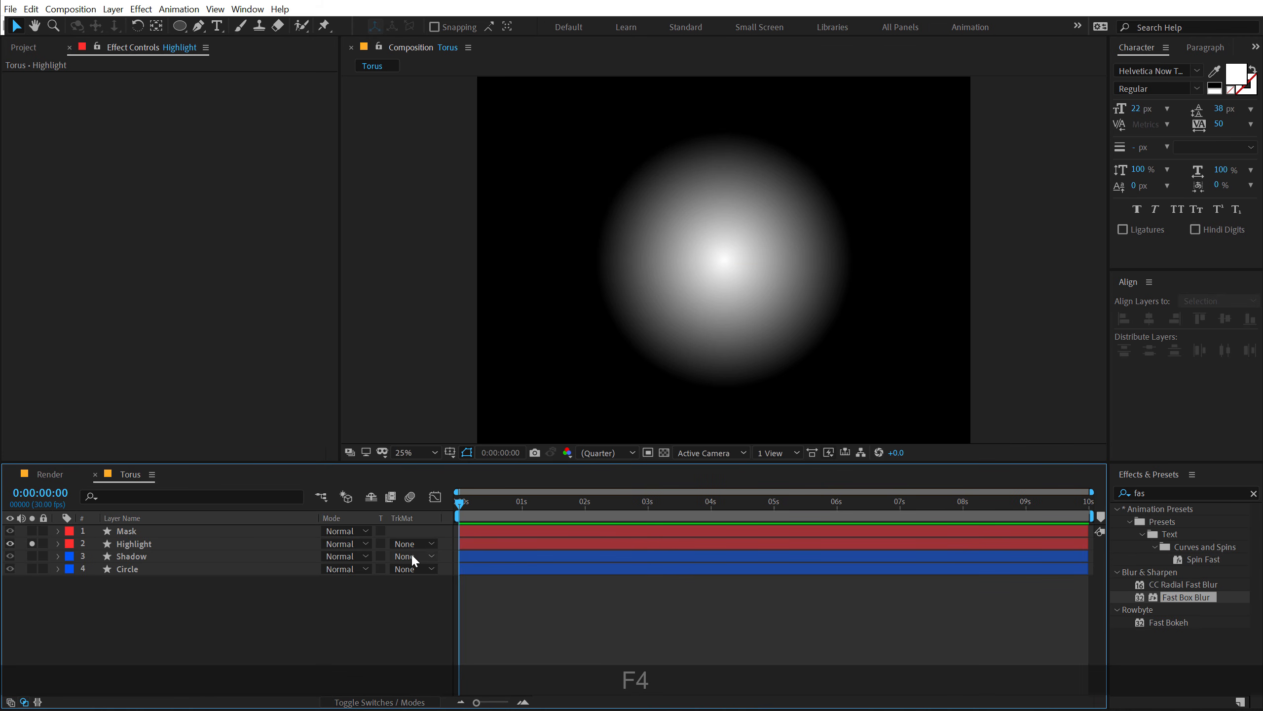
left_click(167, 543)
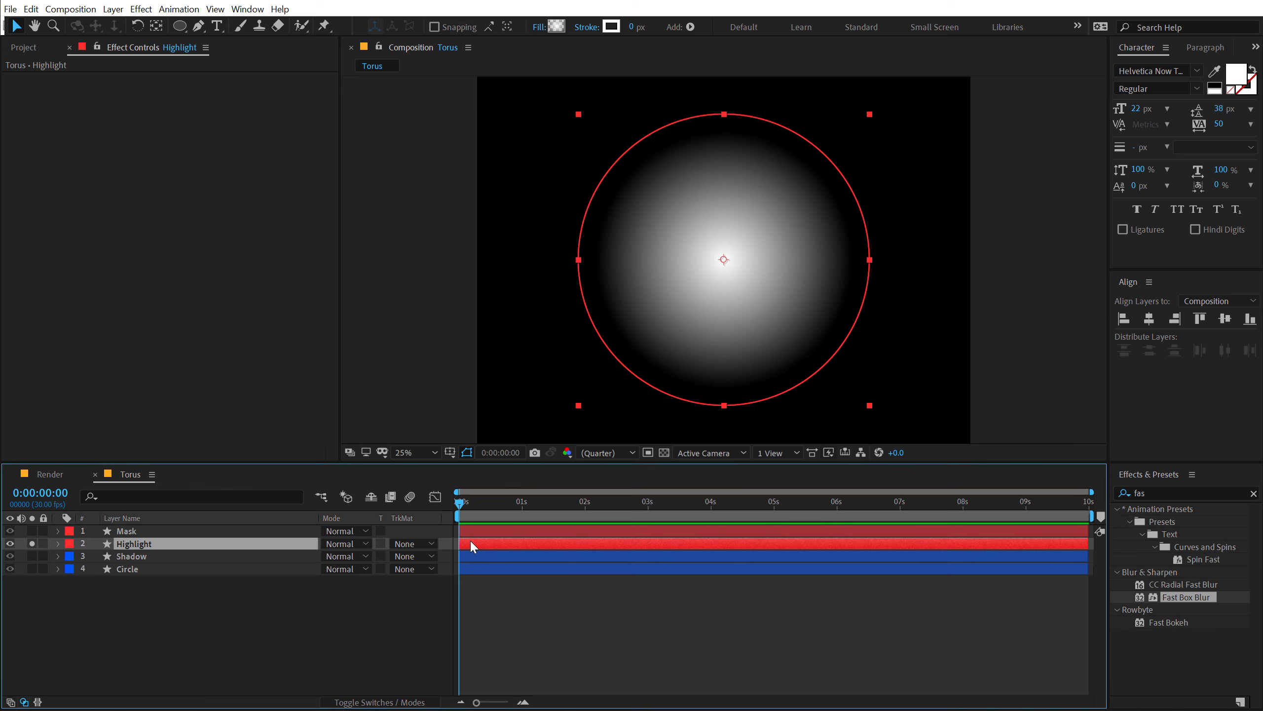
left_click(417, 540)
left_click(416, 578)
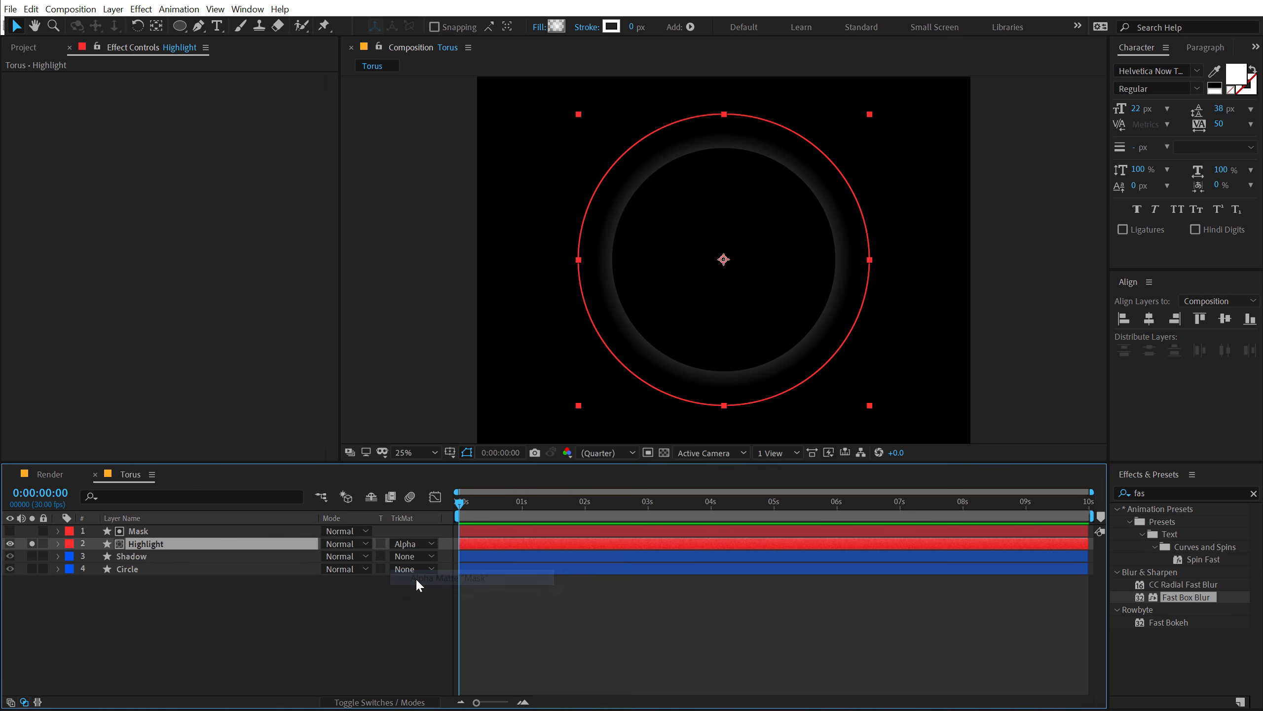
left_click(222, 623)
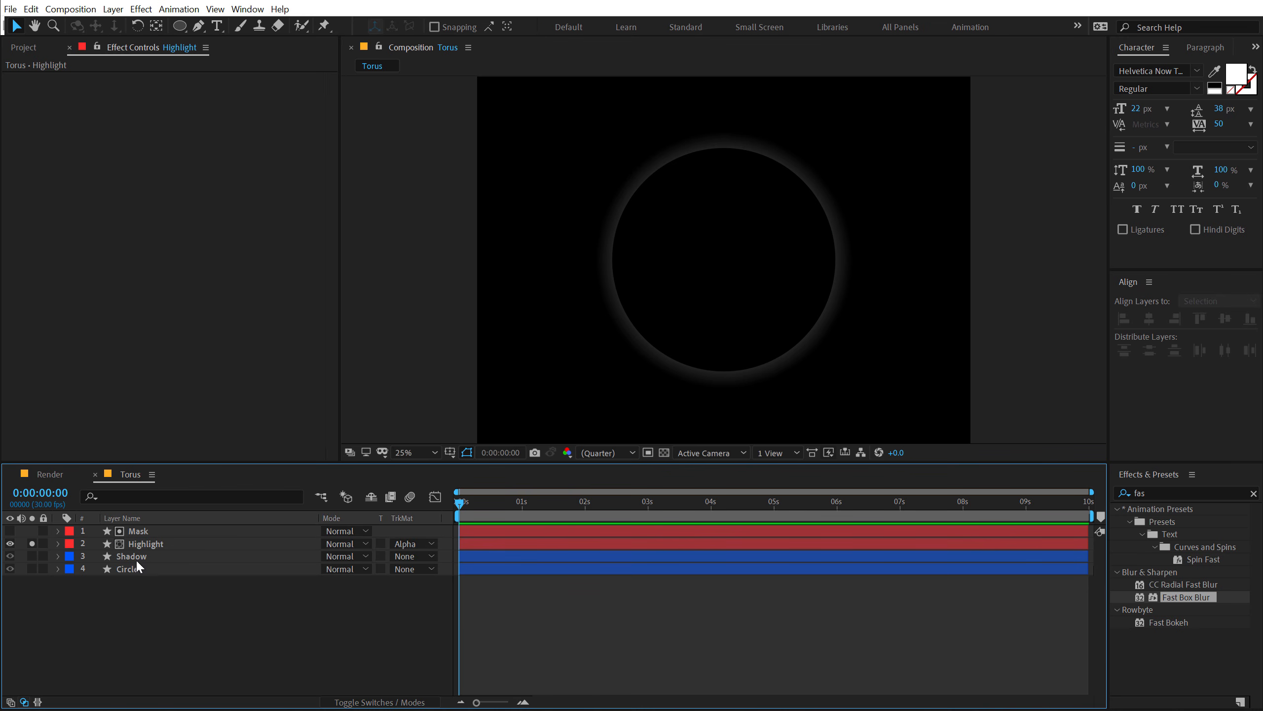
Move the Highlight layer so its glow falls on the lower-left part of the ring
left_click(144, 544)
left_click_drag(692, 277, 562, 230)
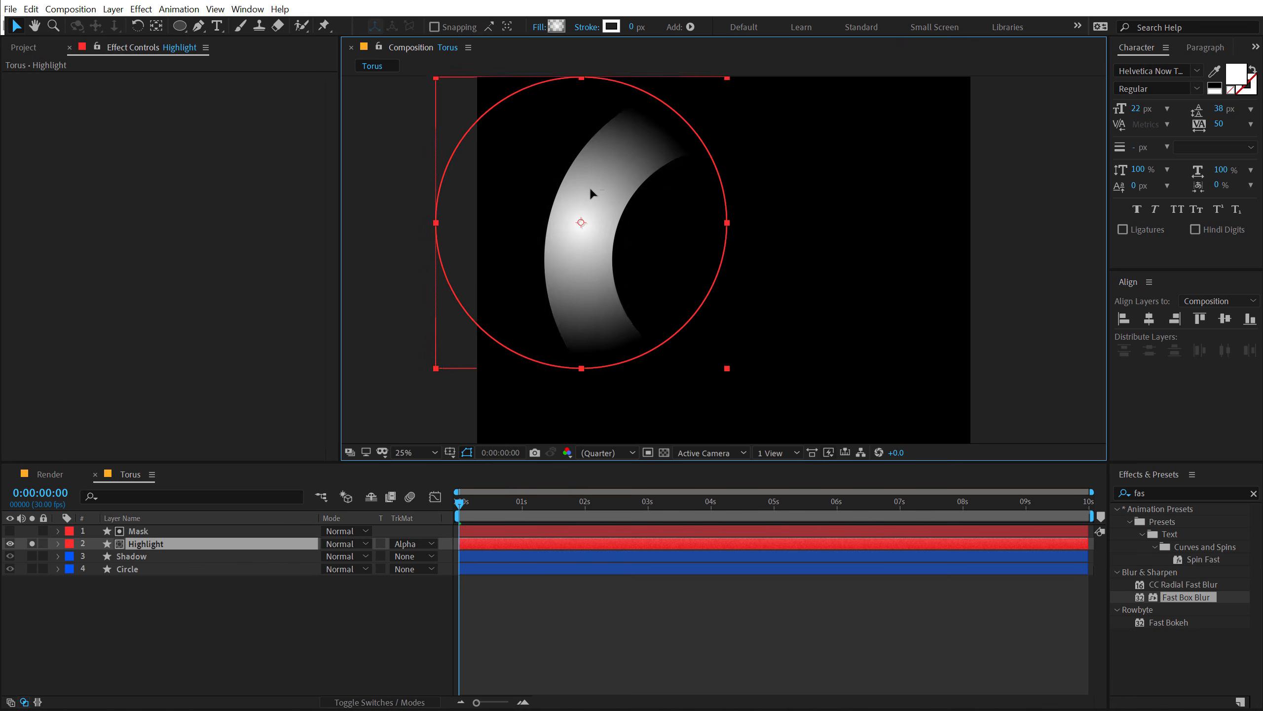
left_click_drag(590, 190, 648, 314)
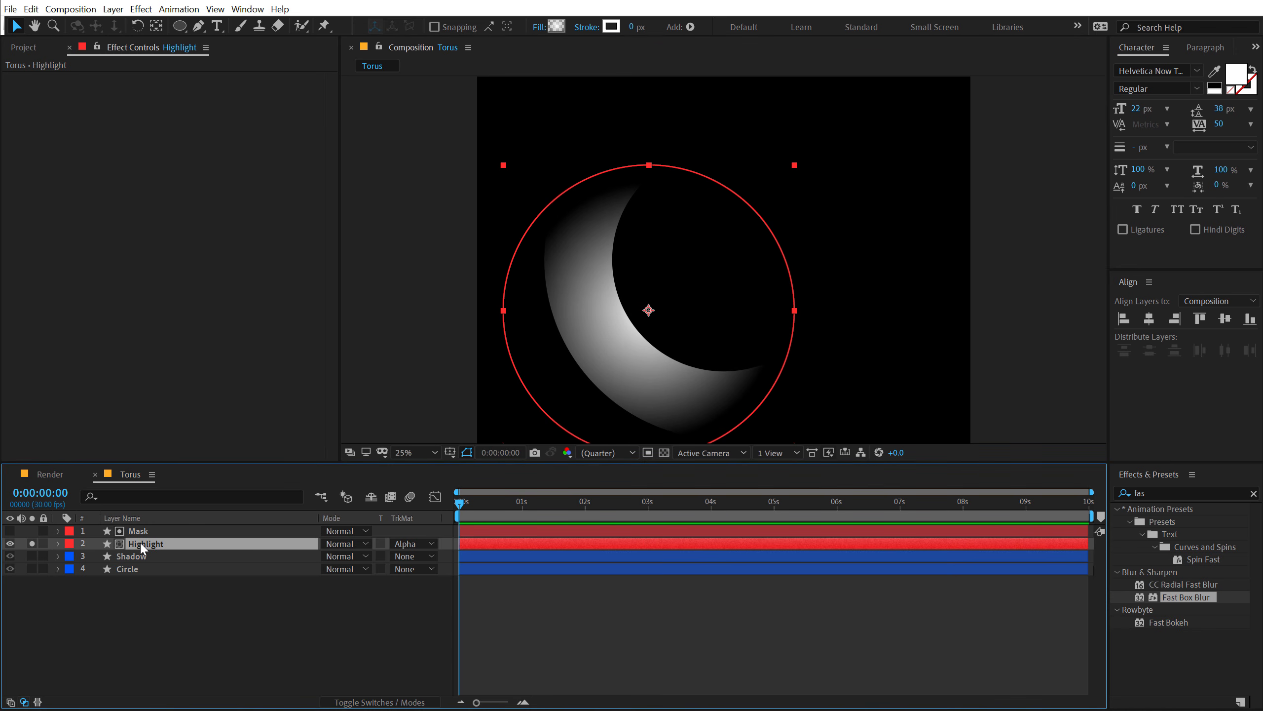
Reduce the Highlight's ellipse size to 1883 and pull its gradient end point inside the circle, to about 880, -32
key("u")
key("u")
left_click_drag(381, 597, 63, 632)
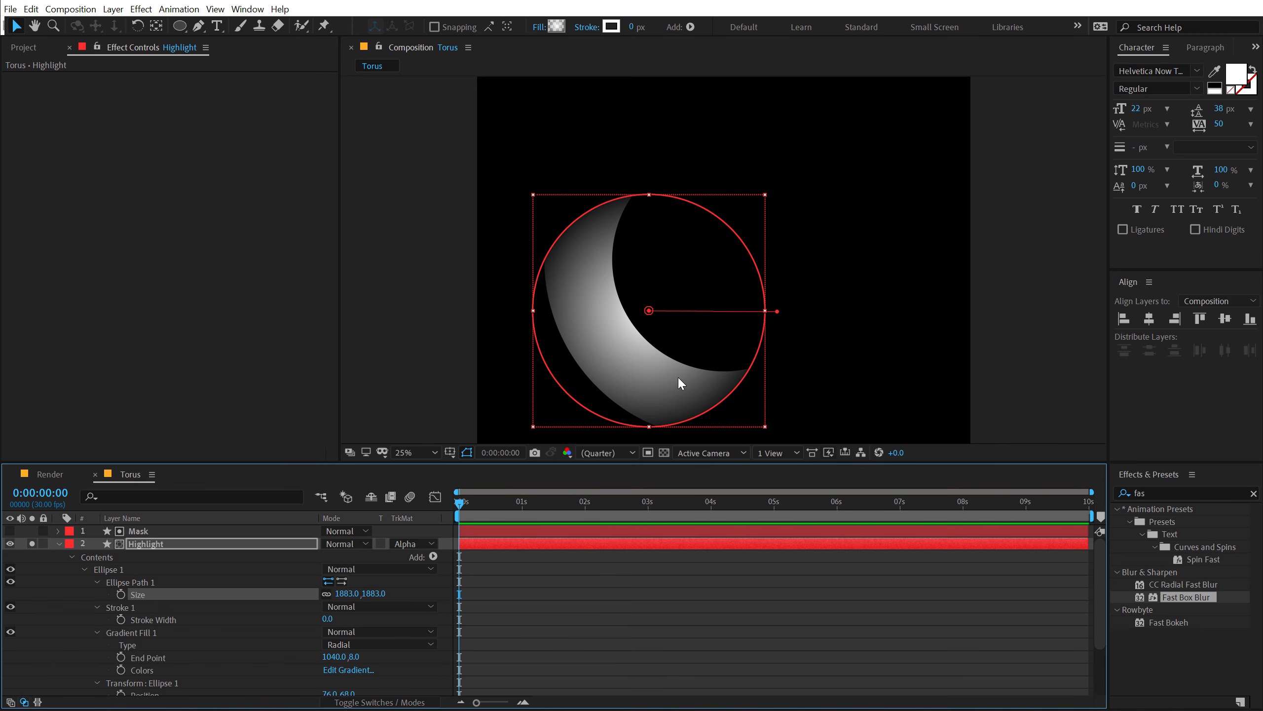
mouse_move(777, 312)
left_mouse_down()
mouse_move(669, 314)
mouse_move(758, 310)
left_mouse_up()
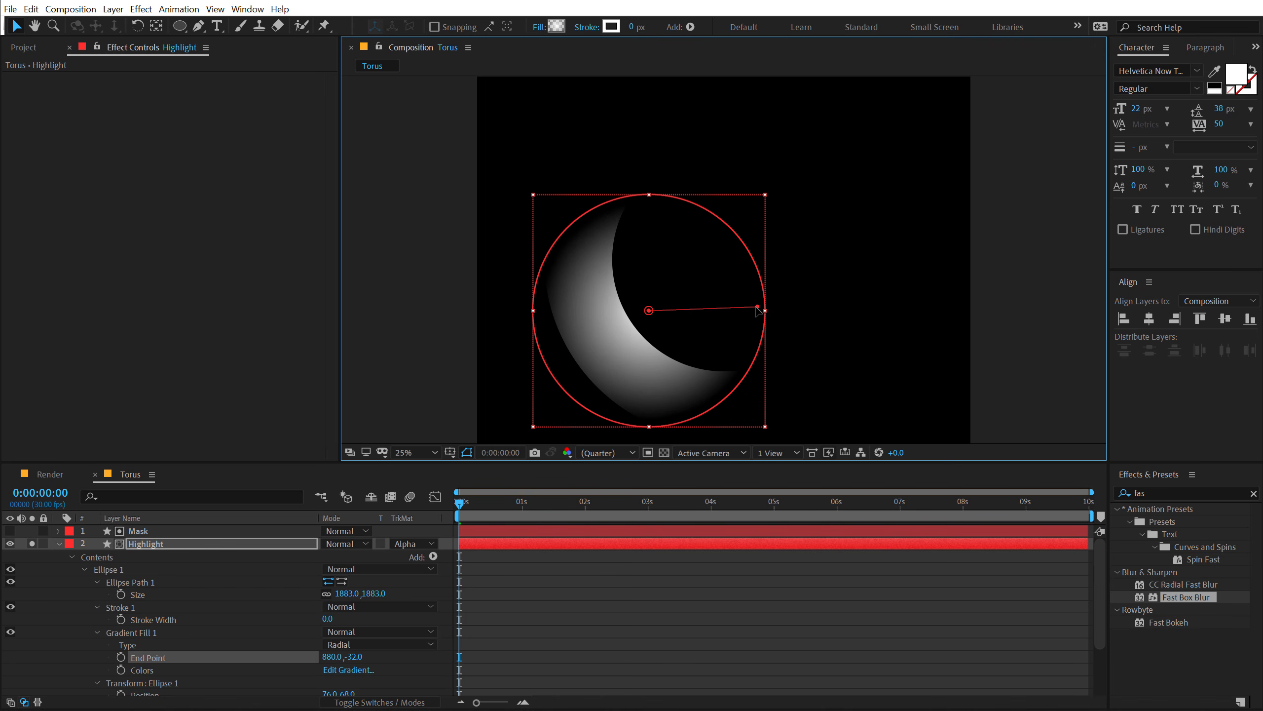
Move the Highlight's ellipse up and to the right for a thinner glow crescent, and turn off the layer's solo
left_click_drag(630, 334, 665, 323)
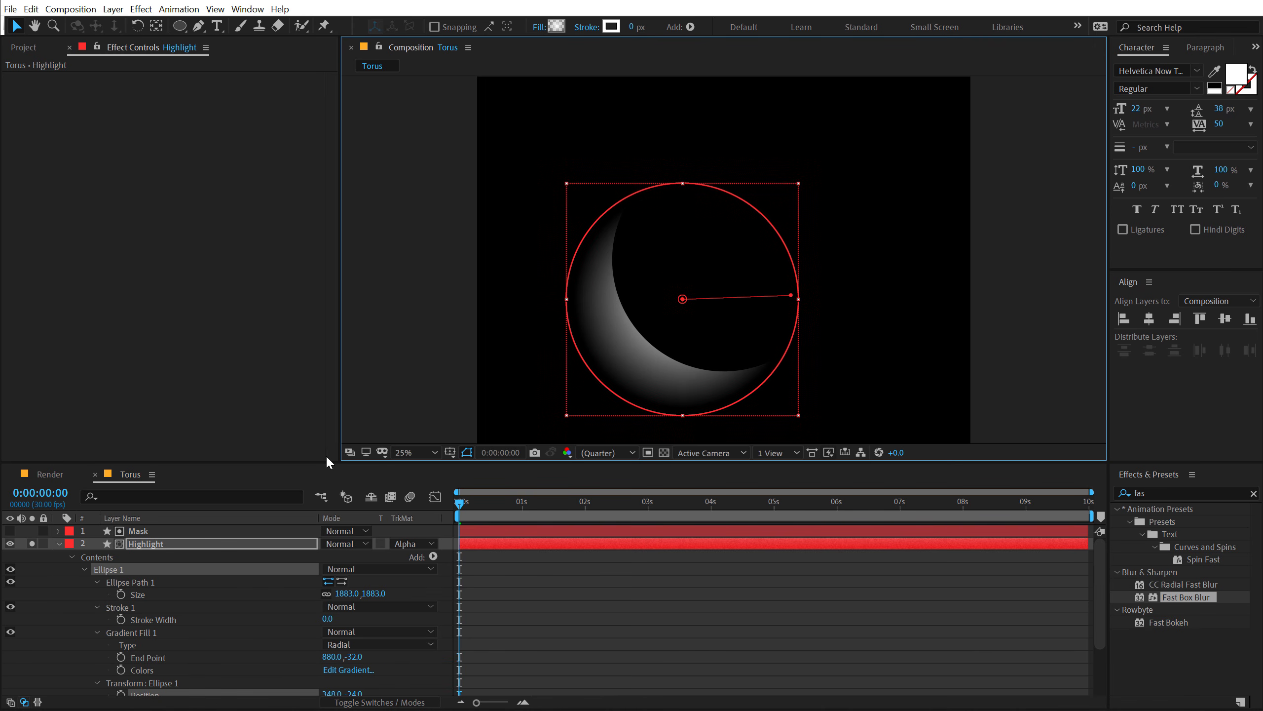
left_click(59, 543)
left_click(32, 543)
left_click(82, 631)
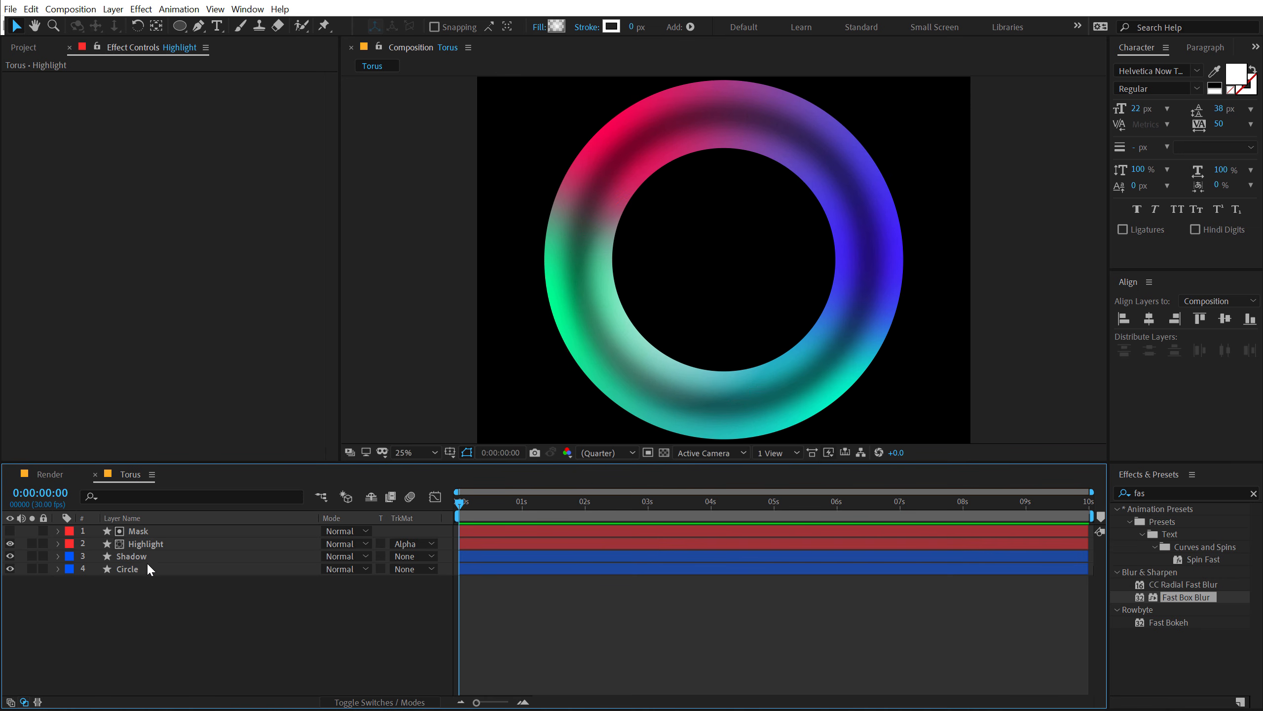
Nudge the Highlight layer slightly to the left over the lower-left part of the ring
left_click(152, 543)
mouse_move(666, 319)
left_mouse_down()
mouse_move(650, 280)
mouse_move(673, 319)
mouse_move(662, 319)
left_mouse_up()
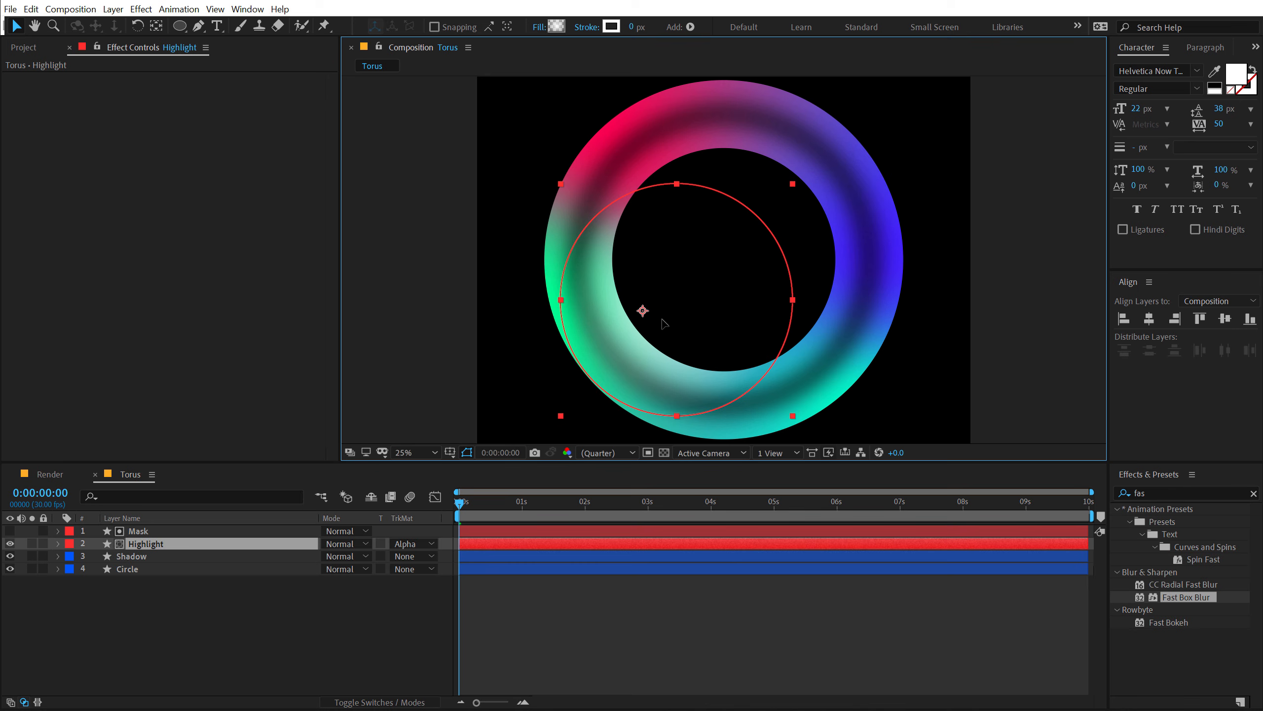
left_click(283, 604)
Duplicate the Highlight layer together with its Mask layer
left_click(150, 543)
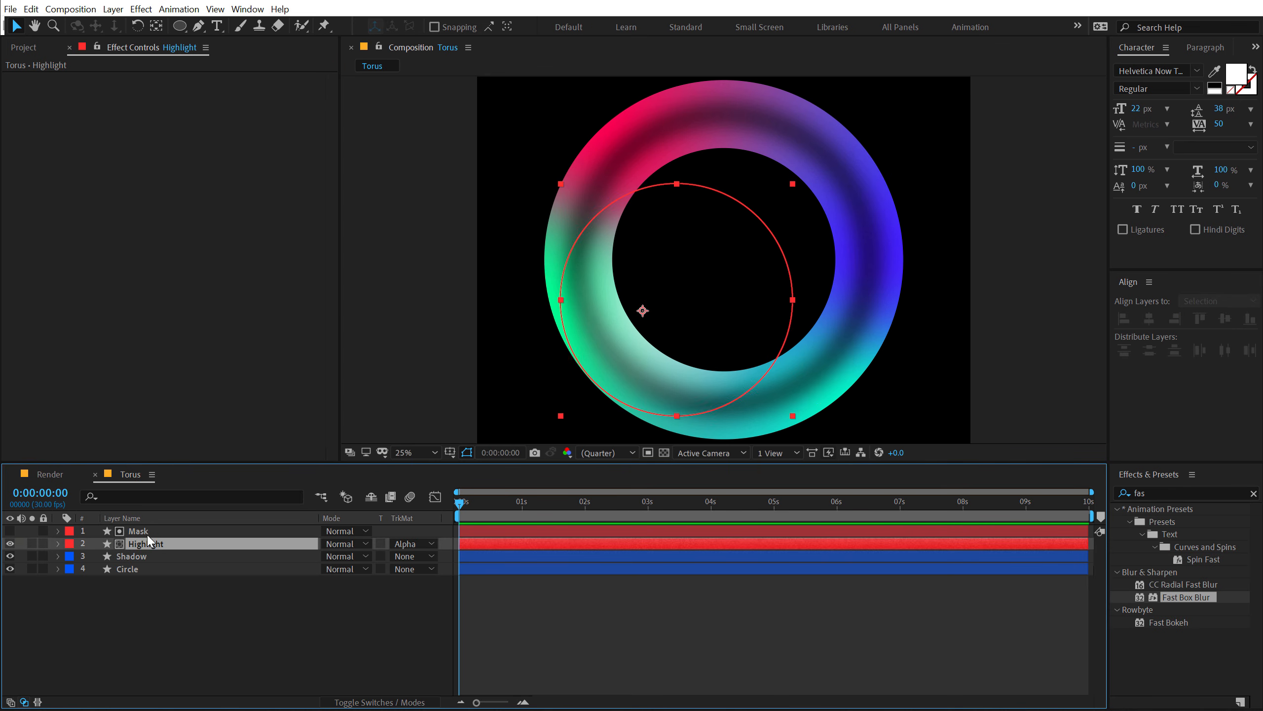
left_click(147, 531, "ctrl")
key("ctrl+d")
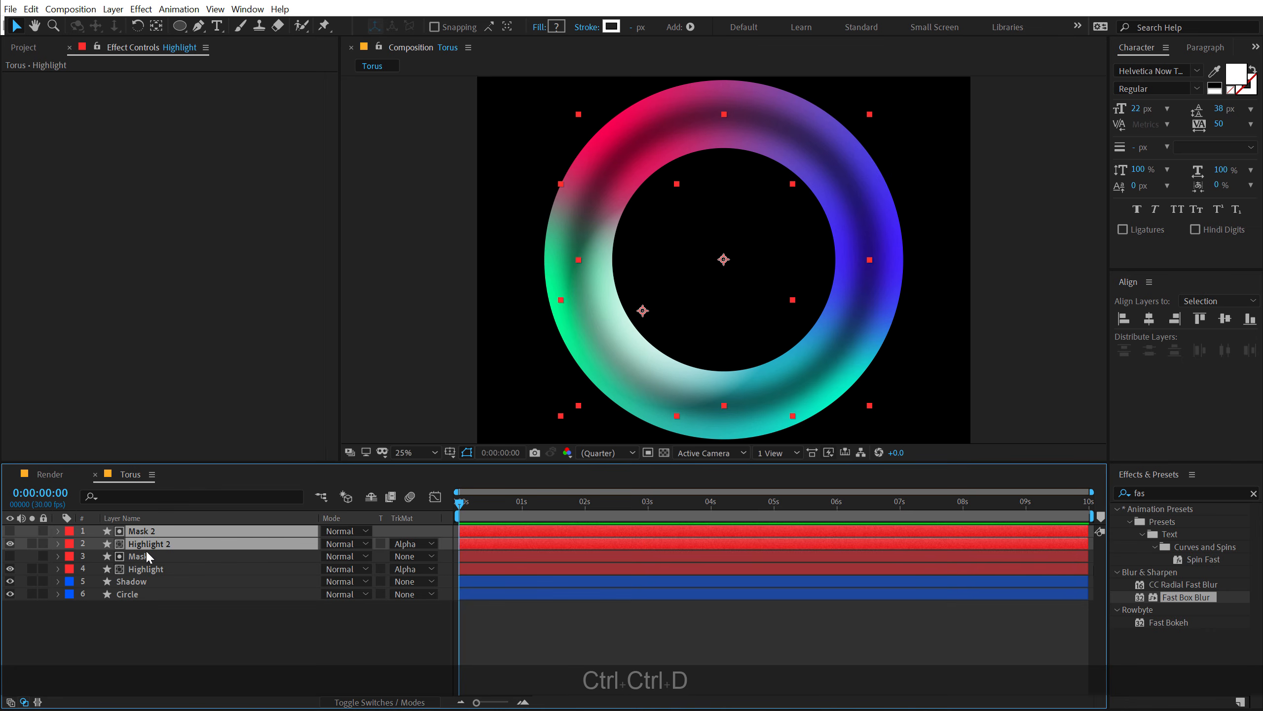
left_click(138, 620)
Apply a Fill effect in yellow F8FF00 to Highlight 2 and move that layer to the upper-left part of the ring
left_click(156, 545)
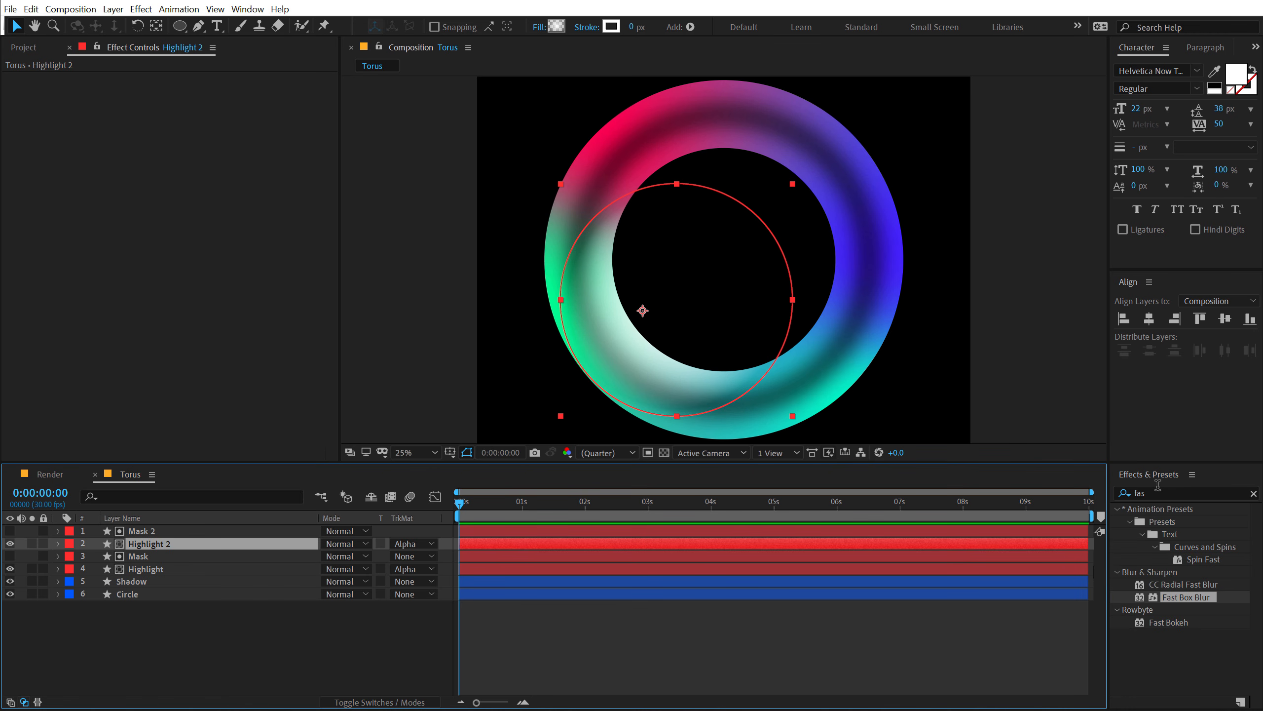
type("fill")
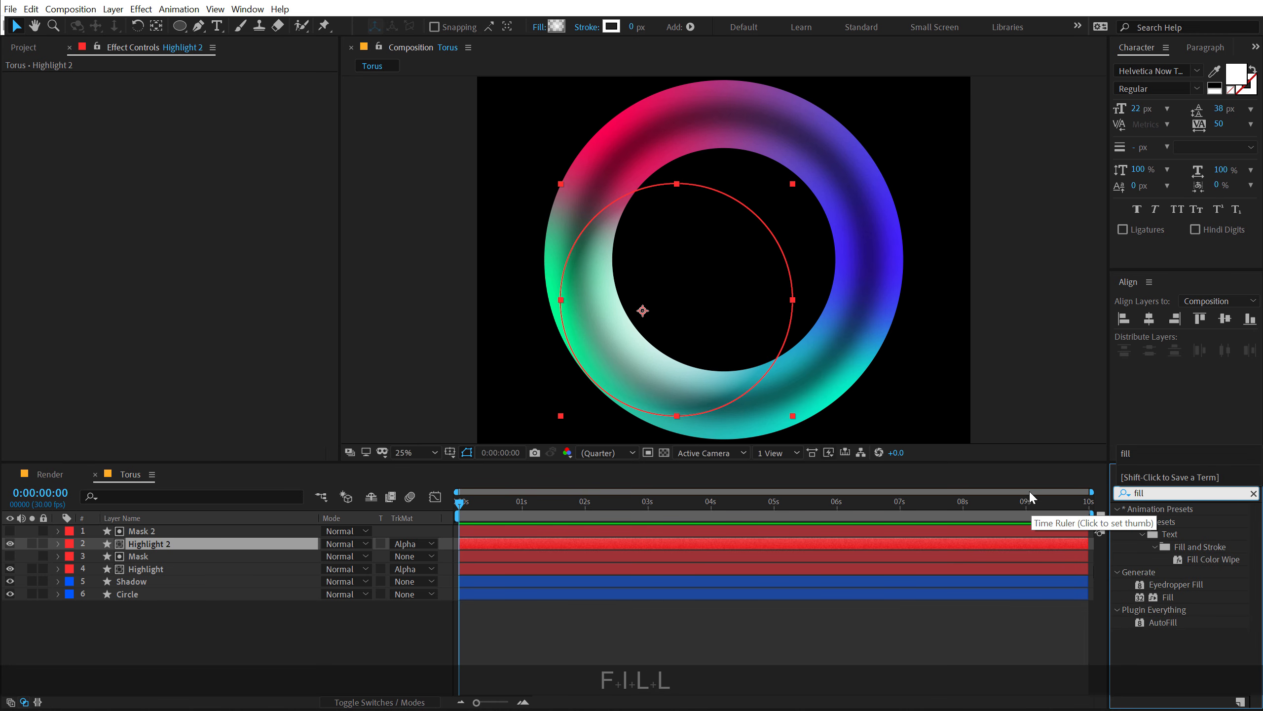
double_click(1166, 596)
left_click_drag(648, 313, 638, 234)
left_click(191, 118)
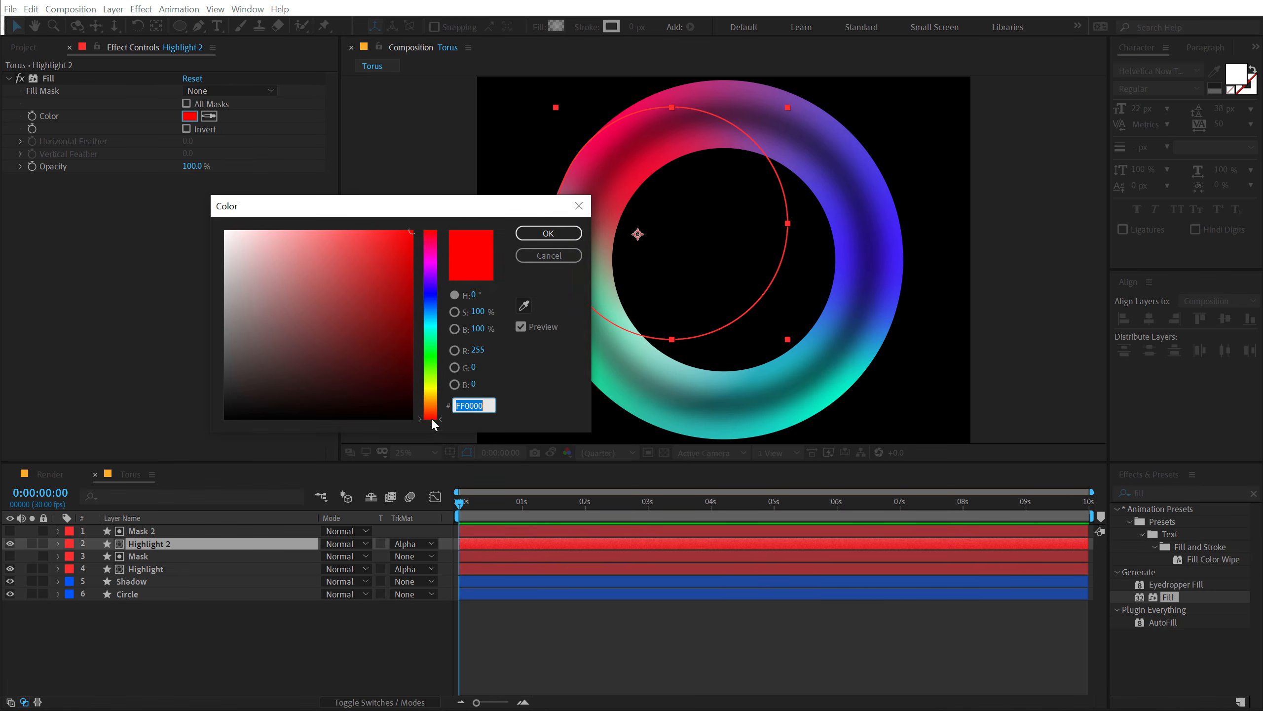
left_click_drag(431, 420, 432, 391)
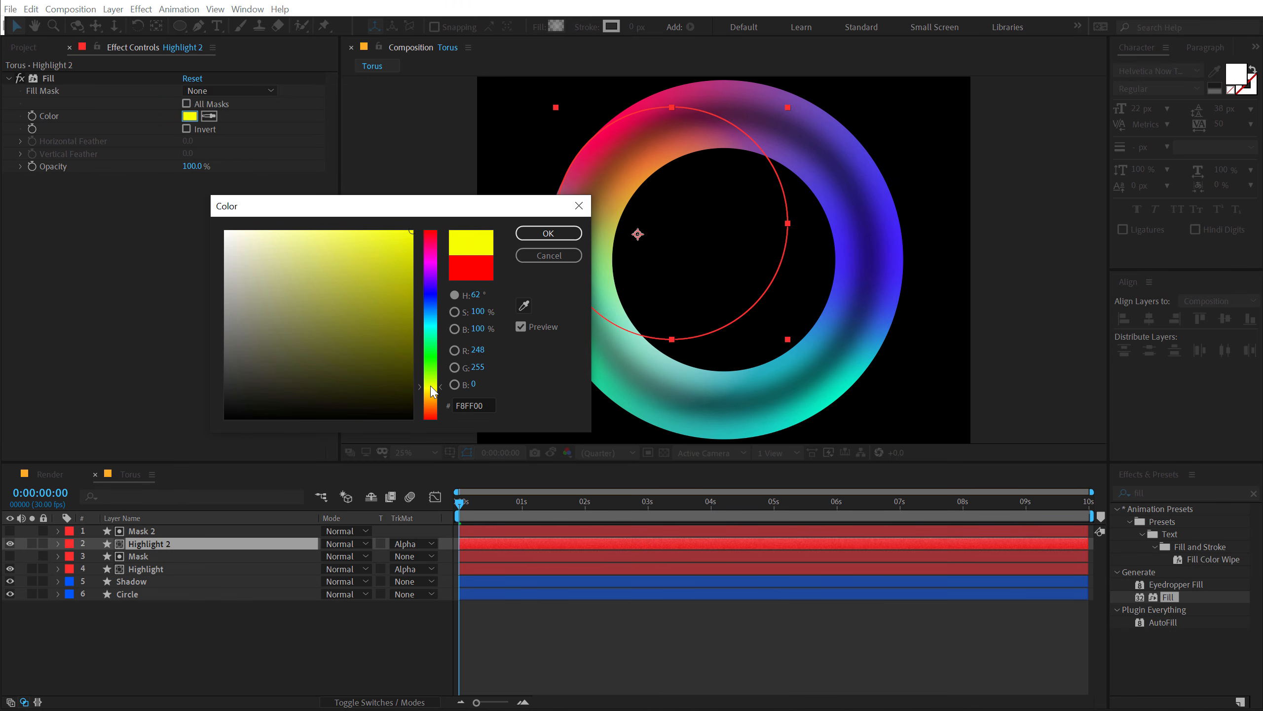
left_click(548, 232)
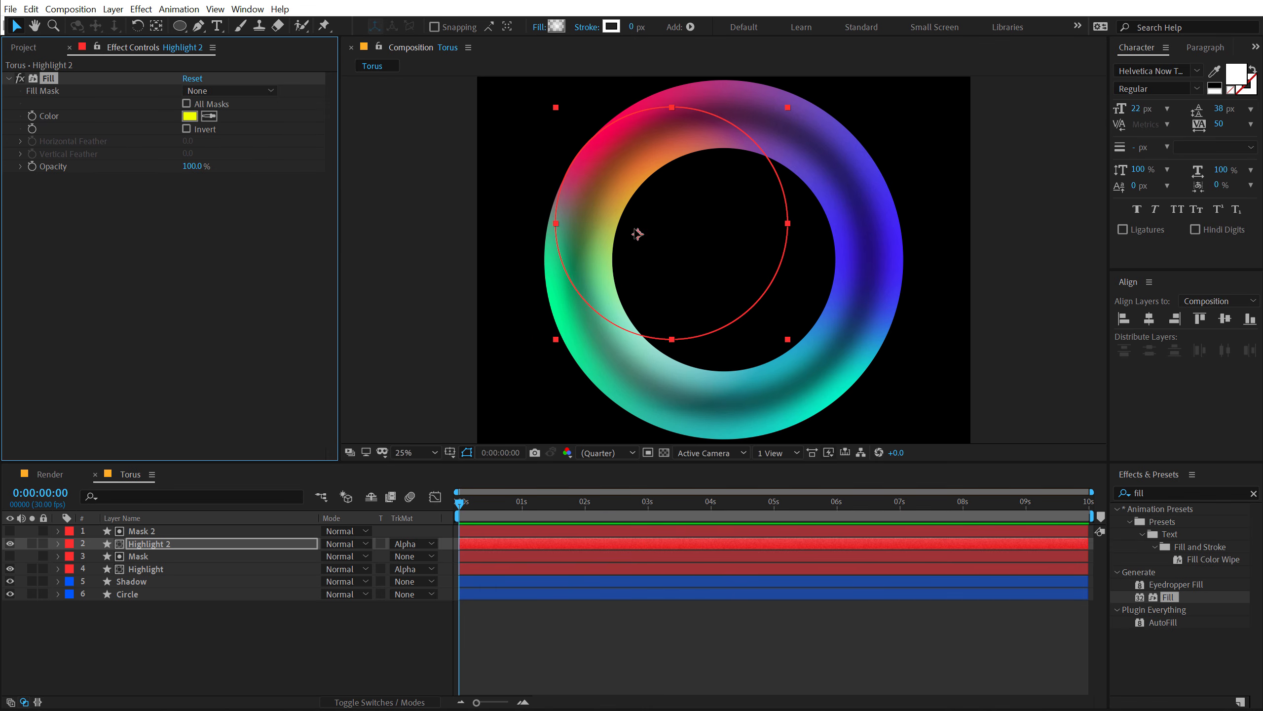
left_click_drag(637, 234, 611, 235)
left_click(191, 623)
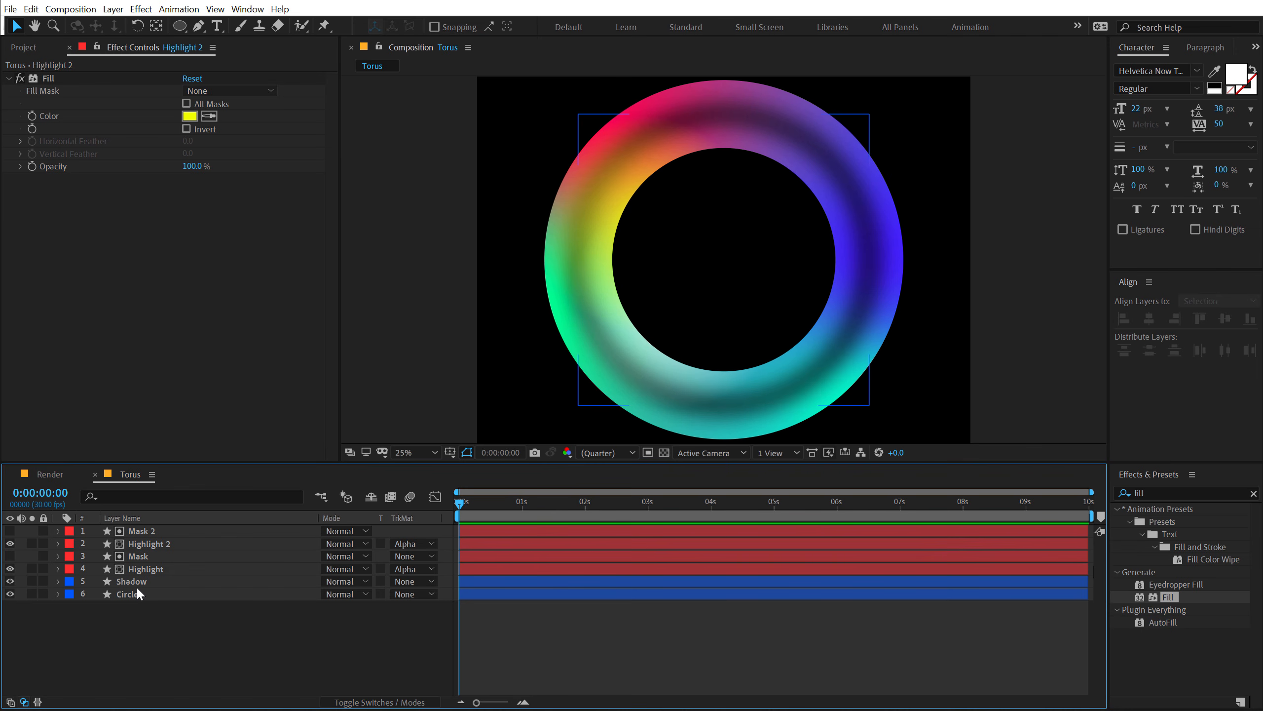
Move Point 1 of the Circle layer's 4-Color Gradient up and to the right, to about 1292, 896
left_click(136, 582)
left_click(134, 593)
left_click(86, 78)
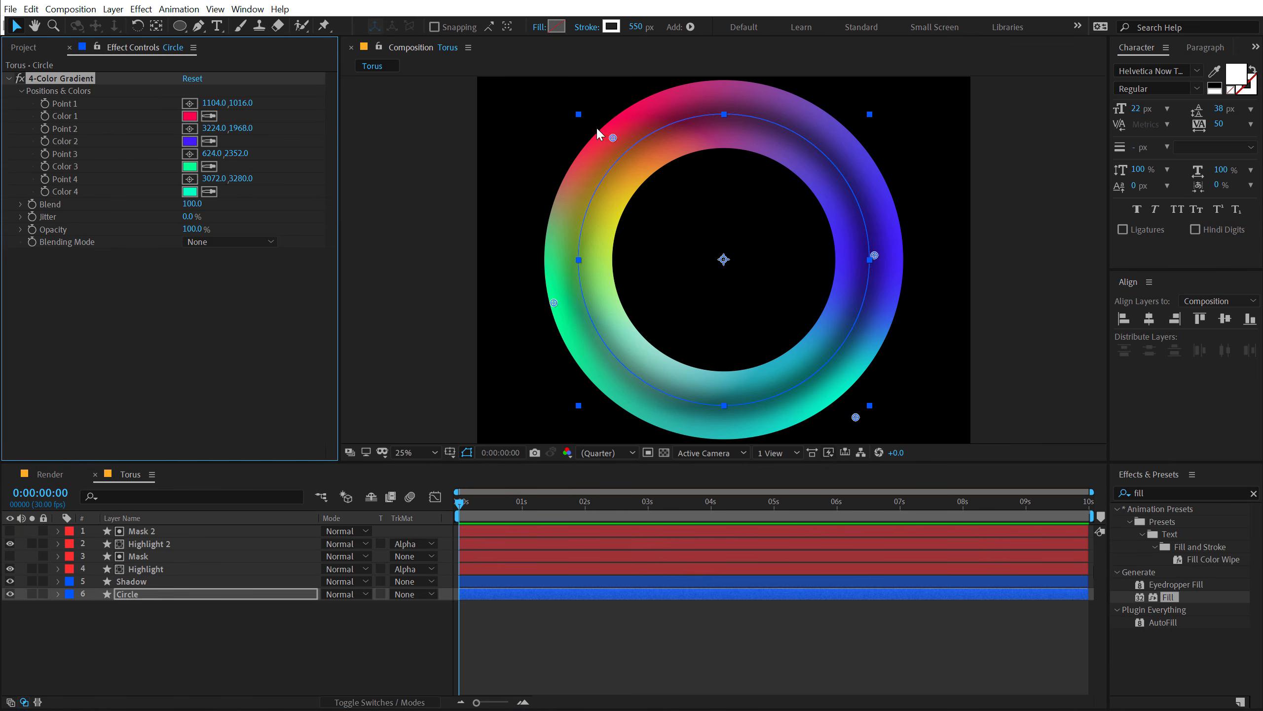
left_click_drag(613, 138, 644, 119)
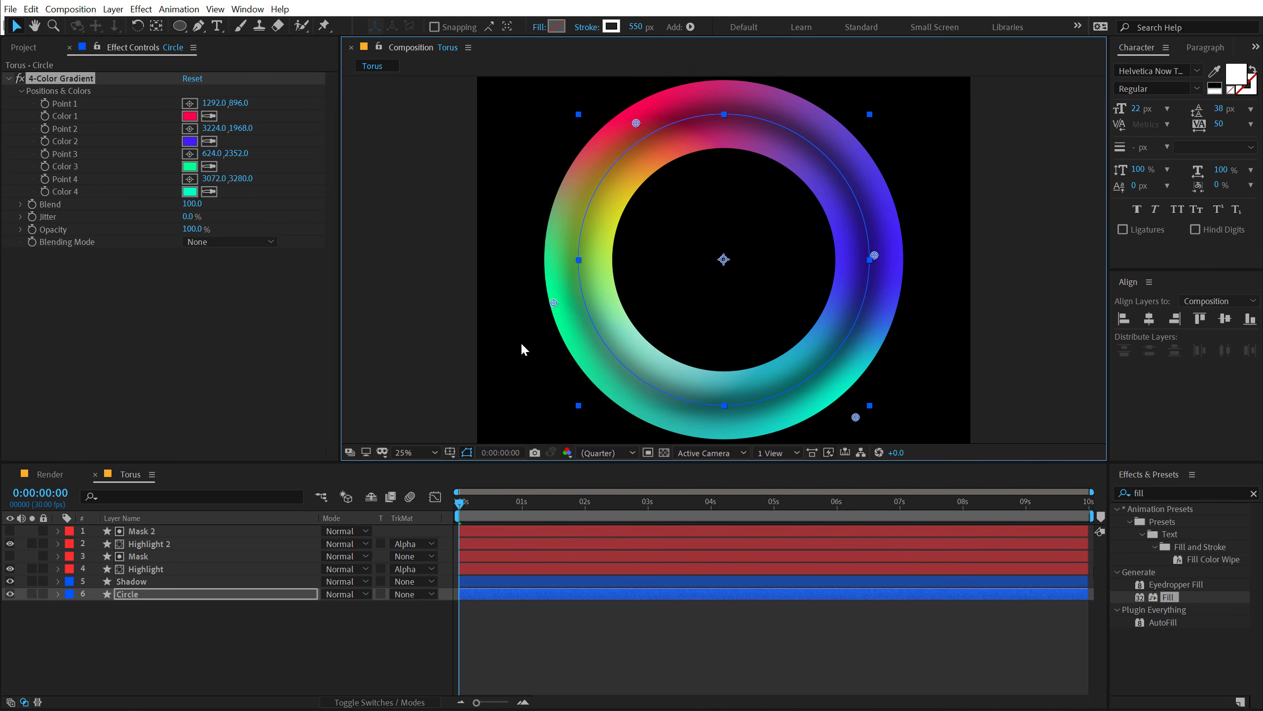
left_click(330, 636)
scroll(592, 320, "down", 1)
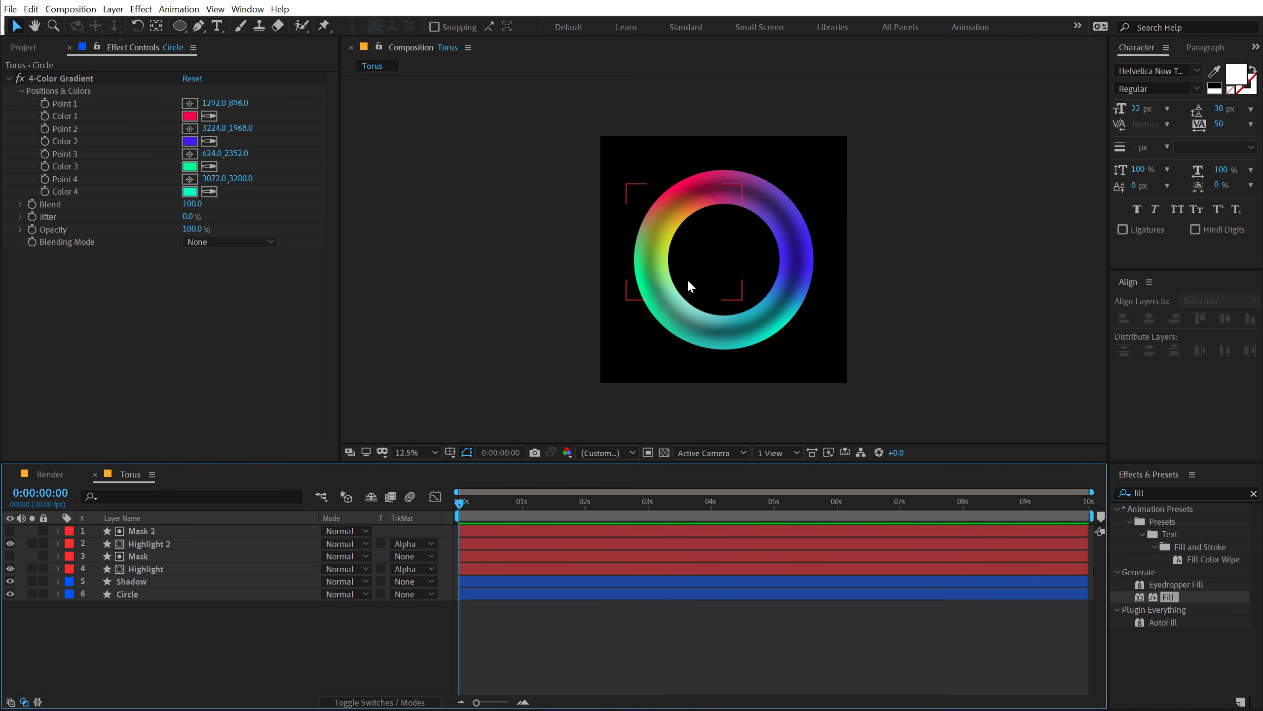
Create a 1920 x 1080 solid named BG in the Render composition
left_click(46, 473)
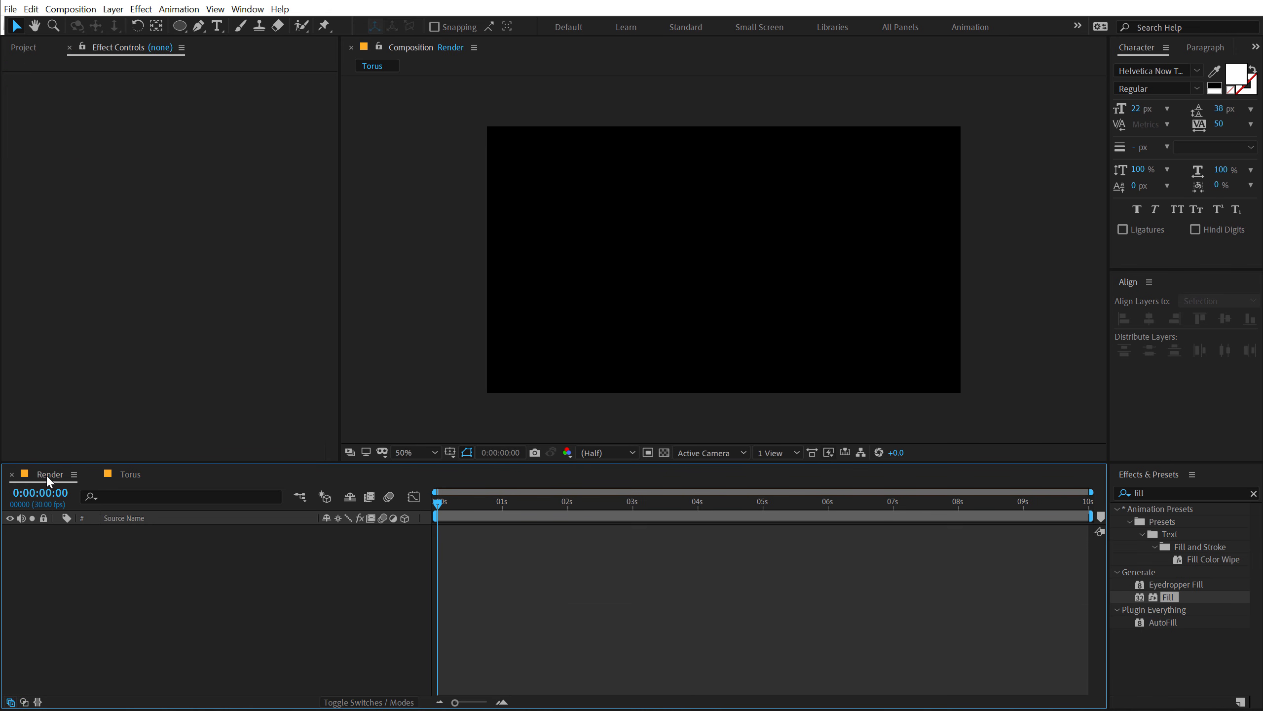
left_click(28, 54)
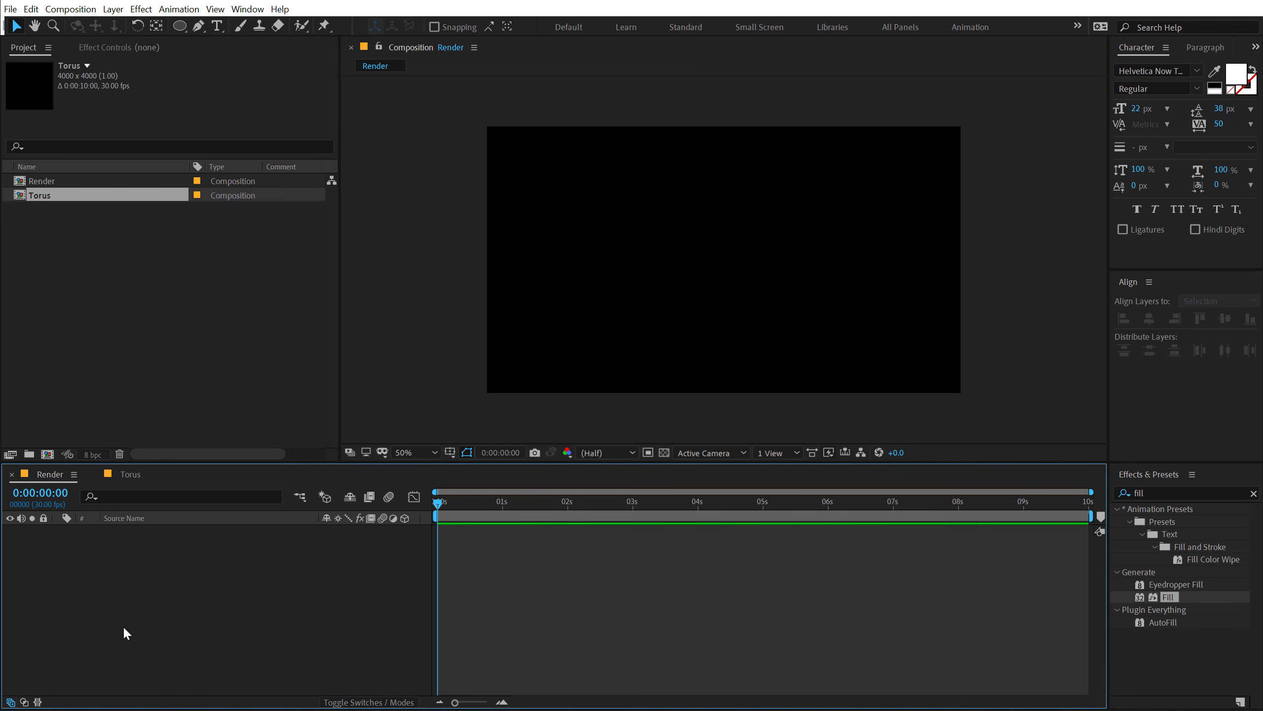
key("ctrl+y")
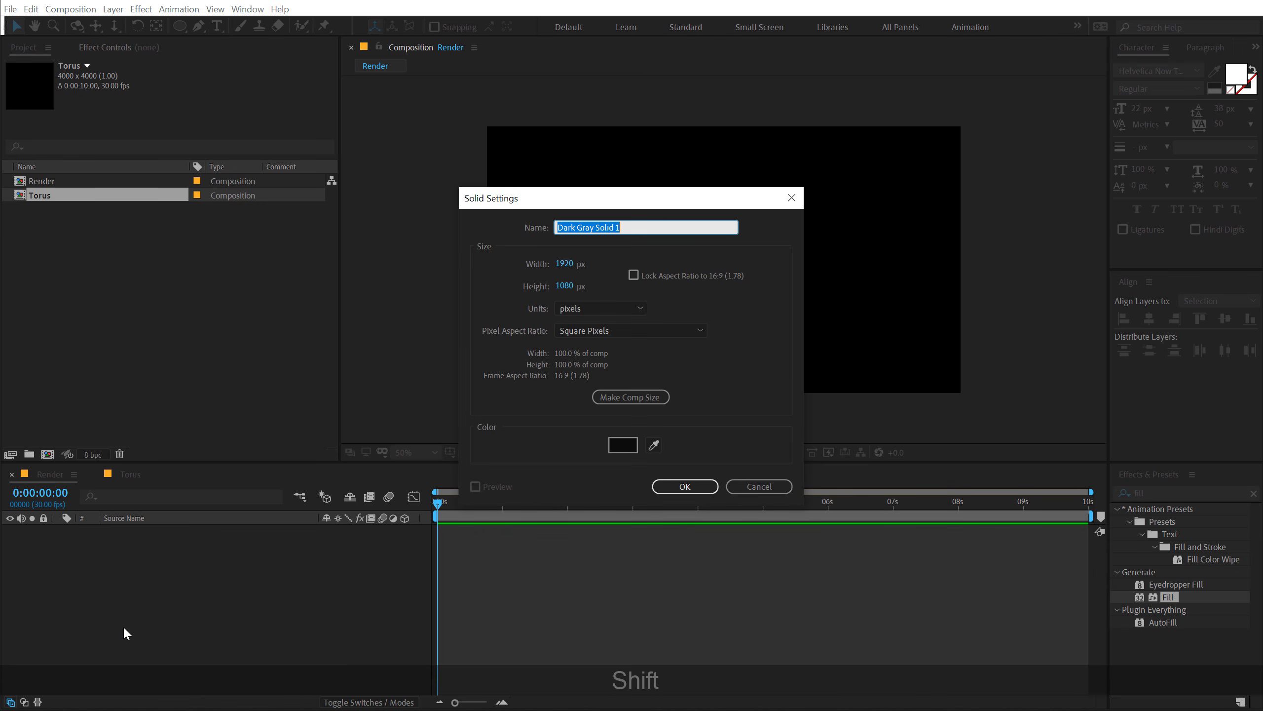
type("BG")
left_click(685, 487)
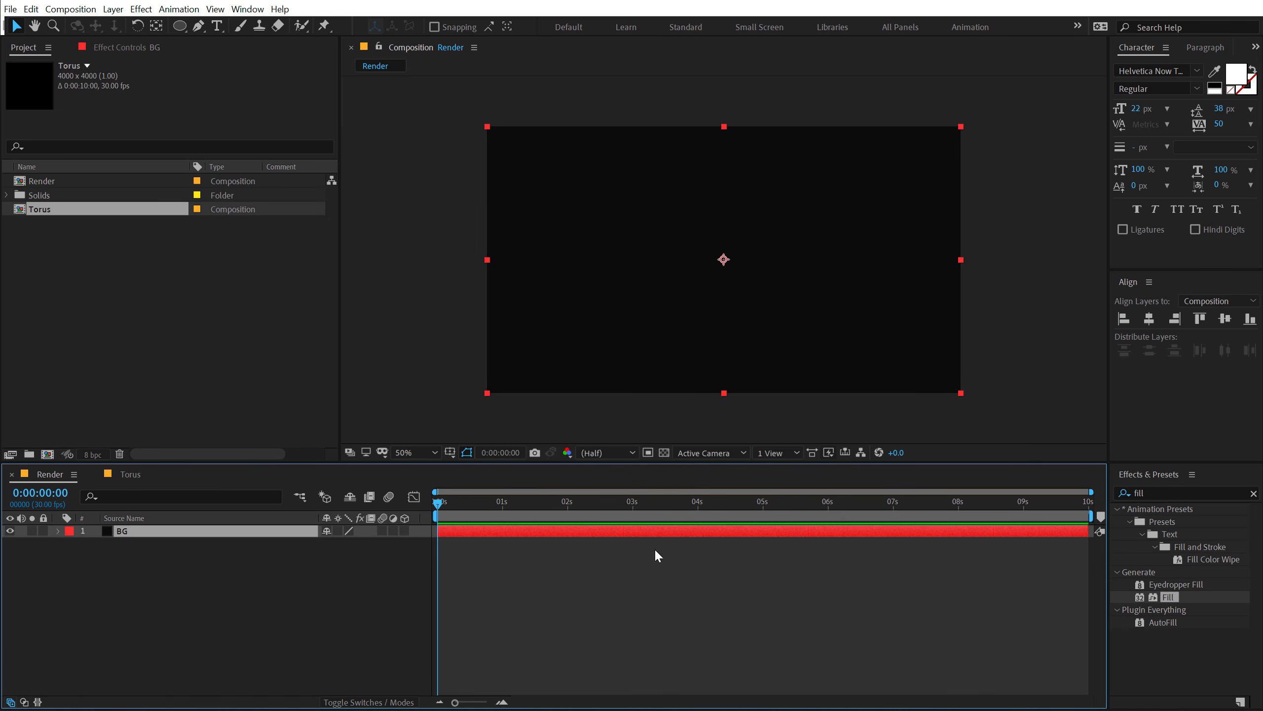
Apply a Fill effect to the BG solid and set its color to dark navy 050916
double_click(1169, 597)
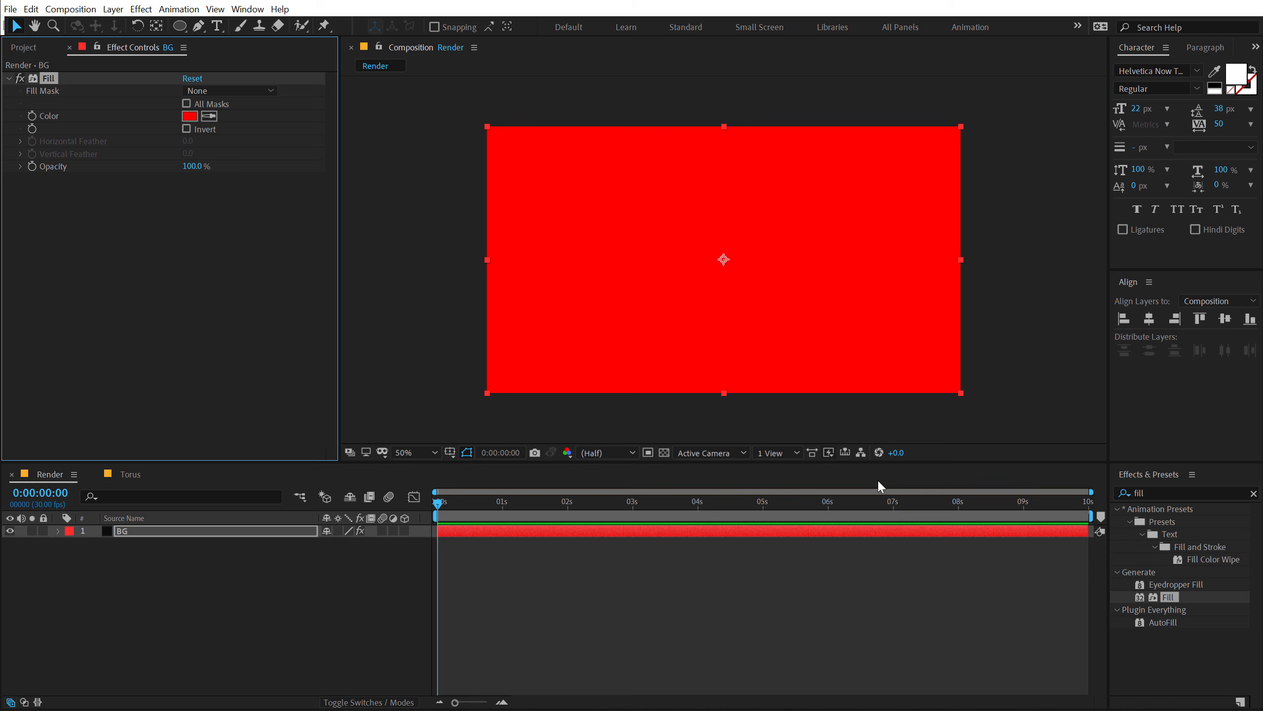
left_click(190, 116)
left_click(421, 298)
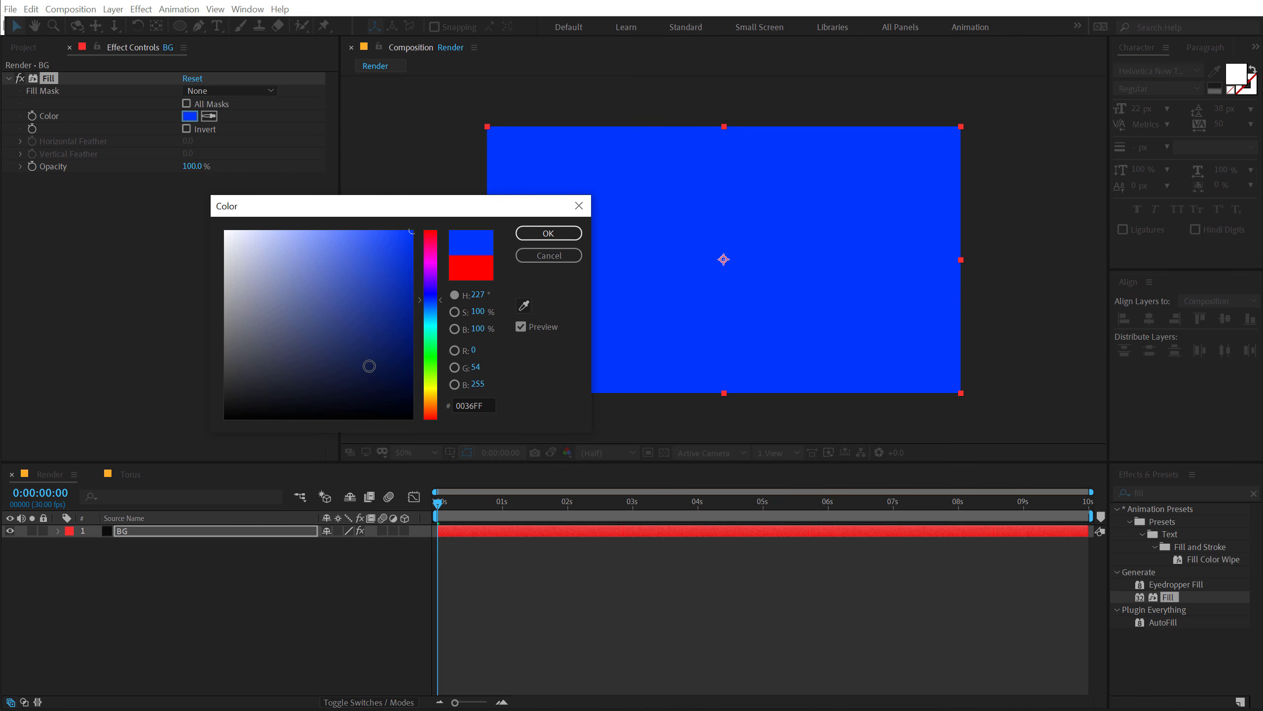
mouse_move(367, 362)
left_mouse_down()
mouse_move(330, 402)
mouse_move(364, 405)
left_mouse_up()
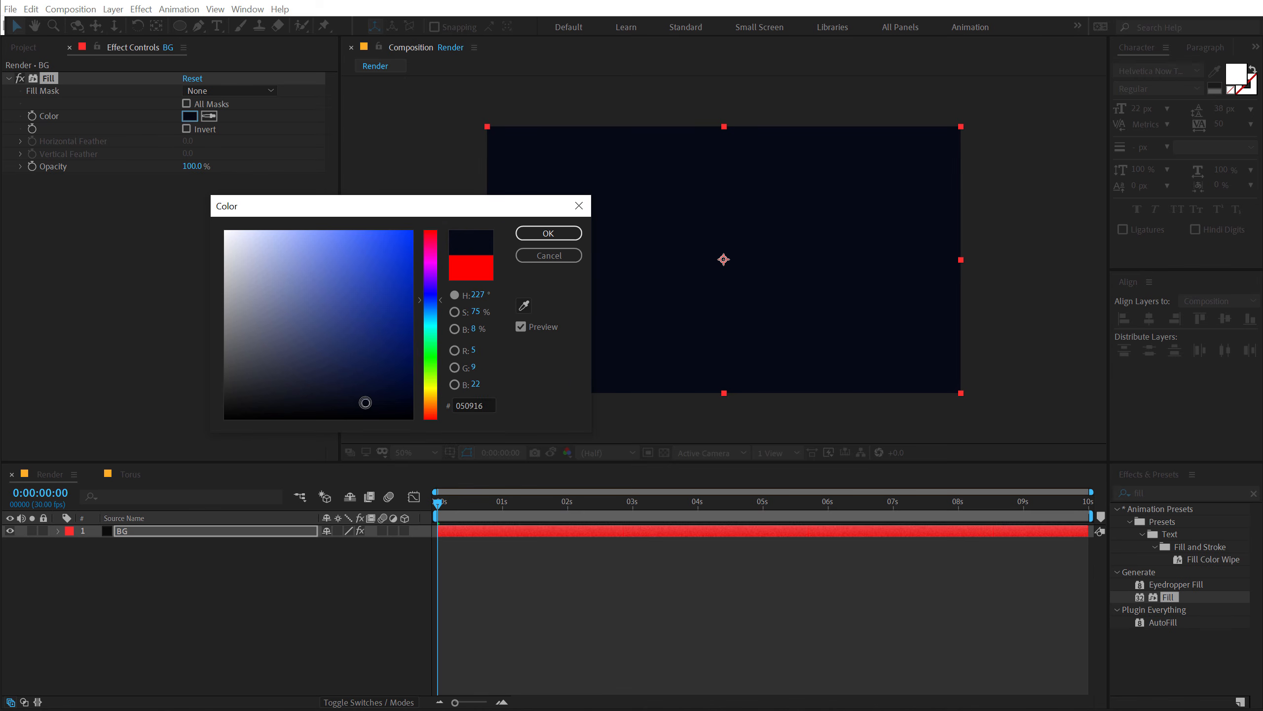
left_click(548, 233)
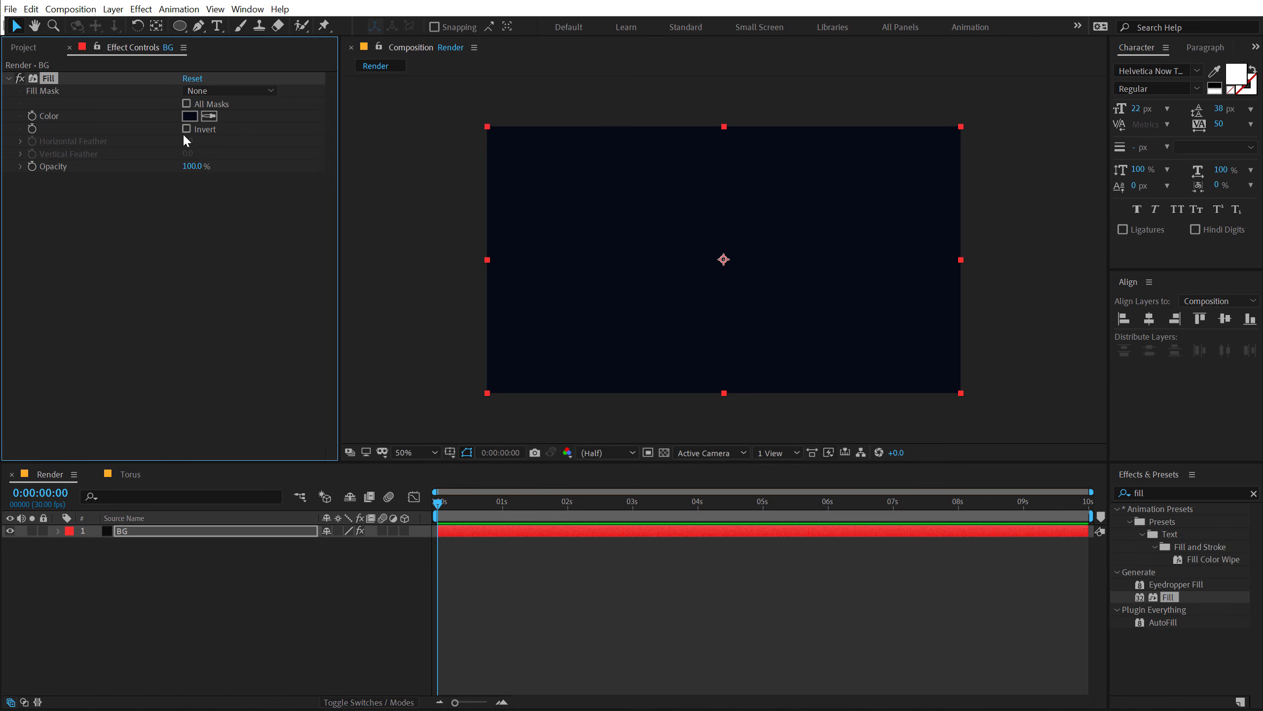
Place the Torus composition above BG in the Render composition and scale it to 29%
left_click(38, 49)
left_click_drag(43, 209, 143, 529)
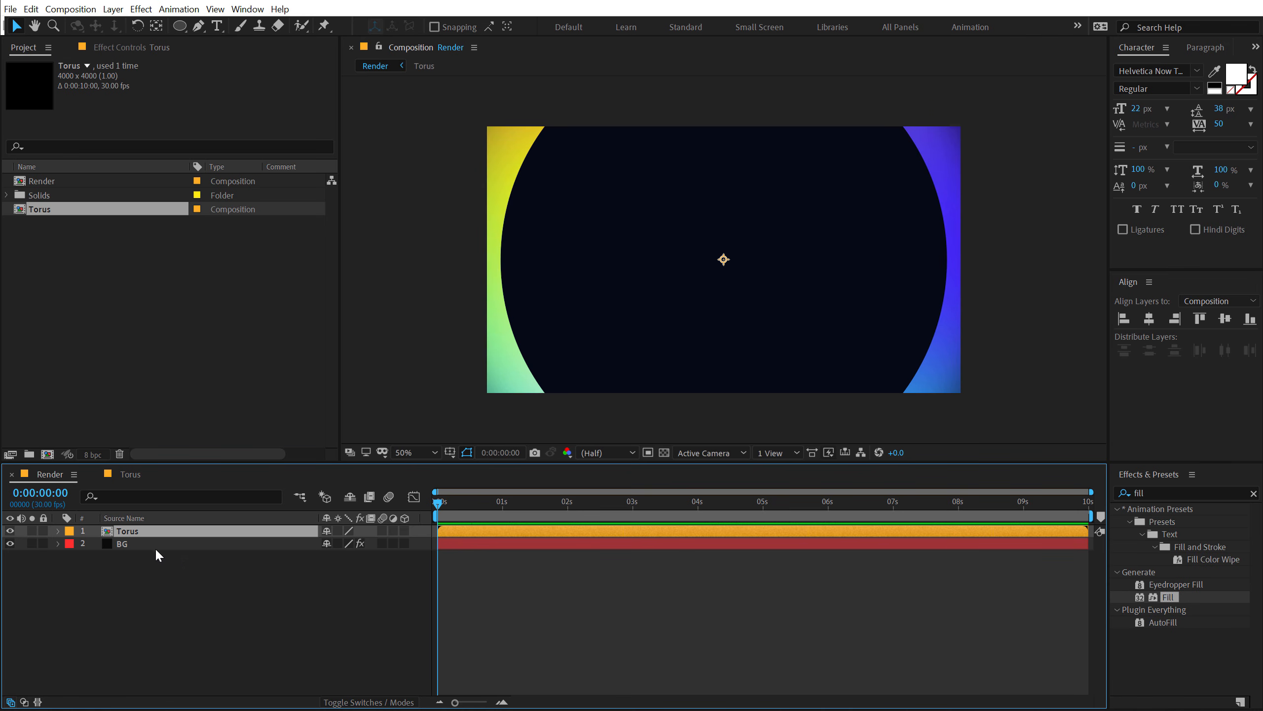
key("s")
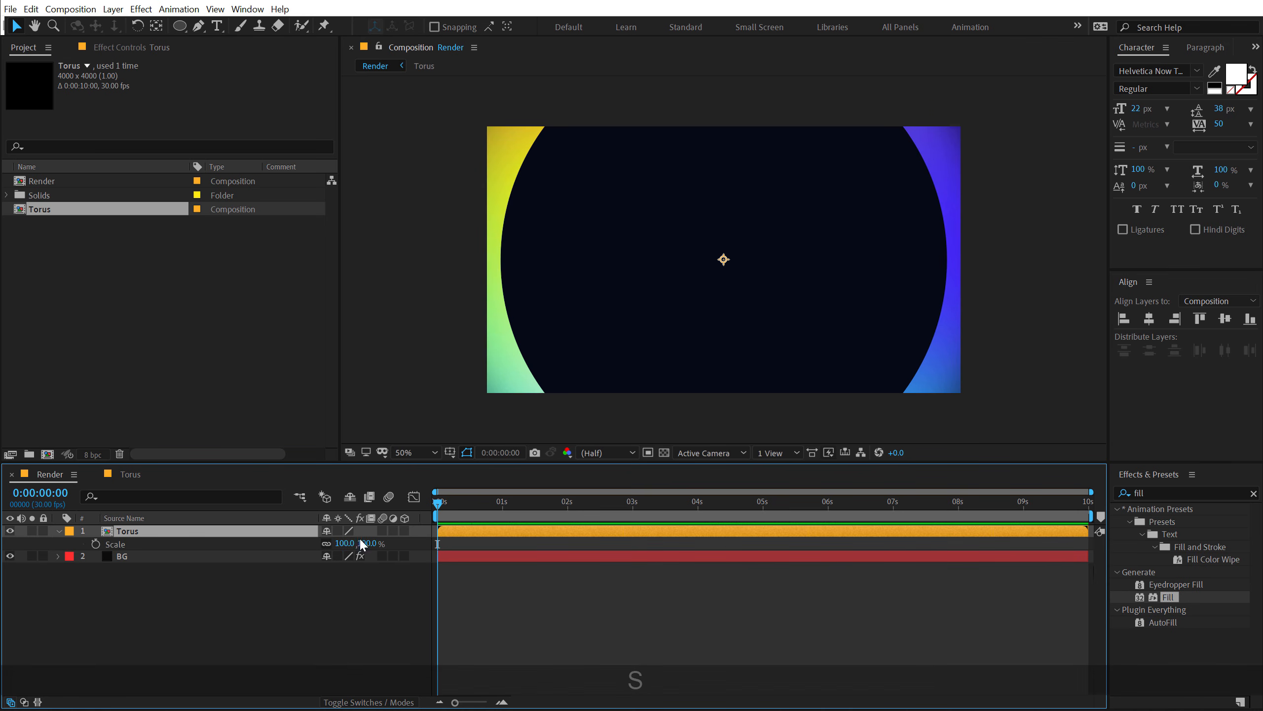
left_click_drag(364, 543, 317, 541)
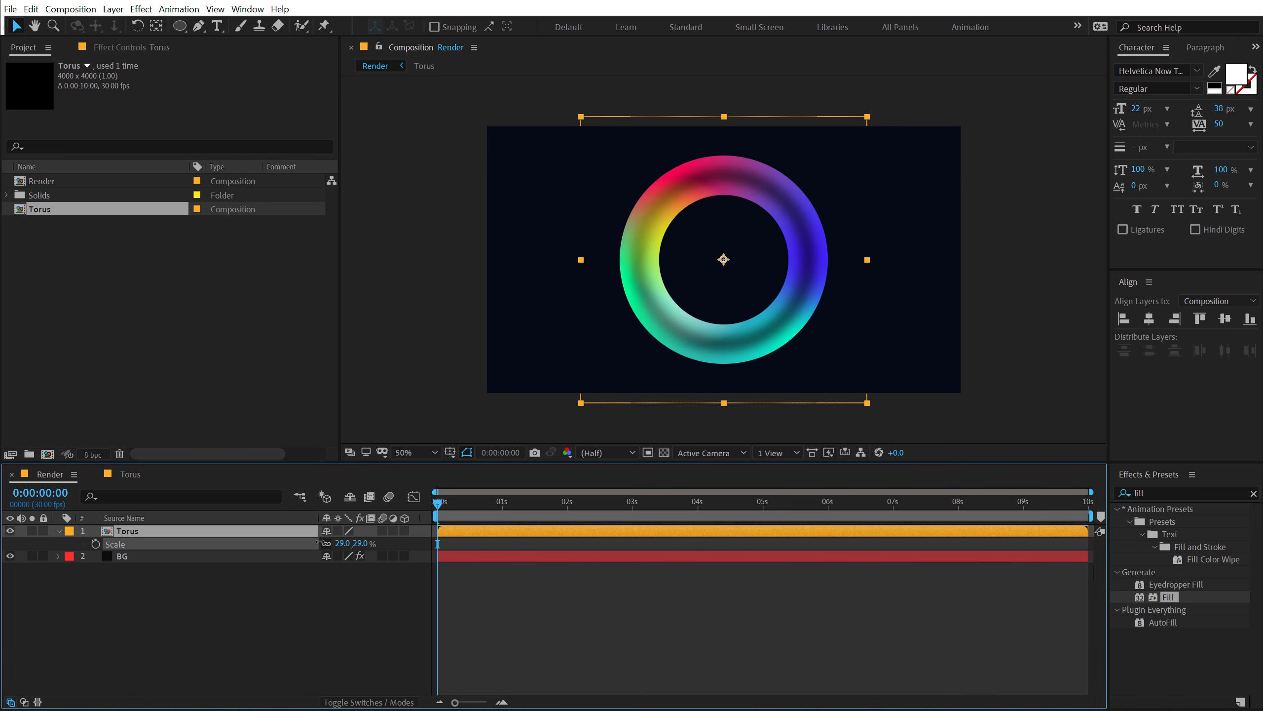
left_click(215, 623)
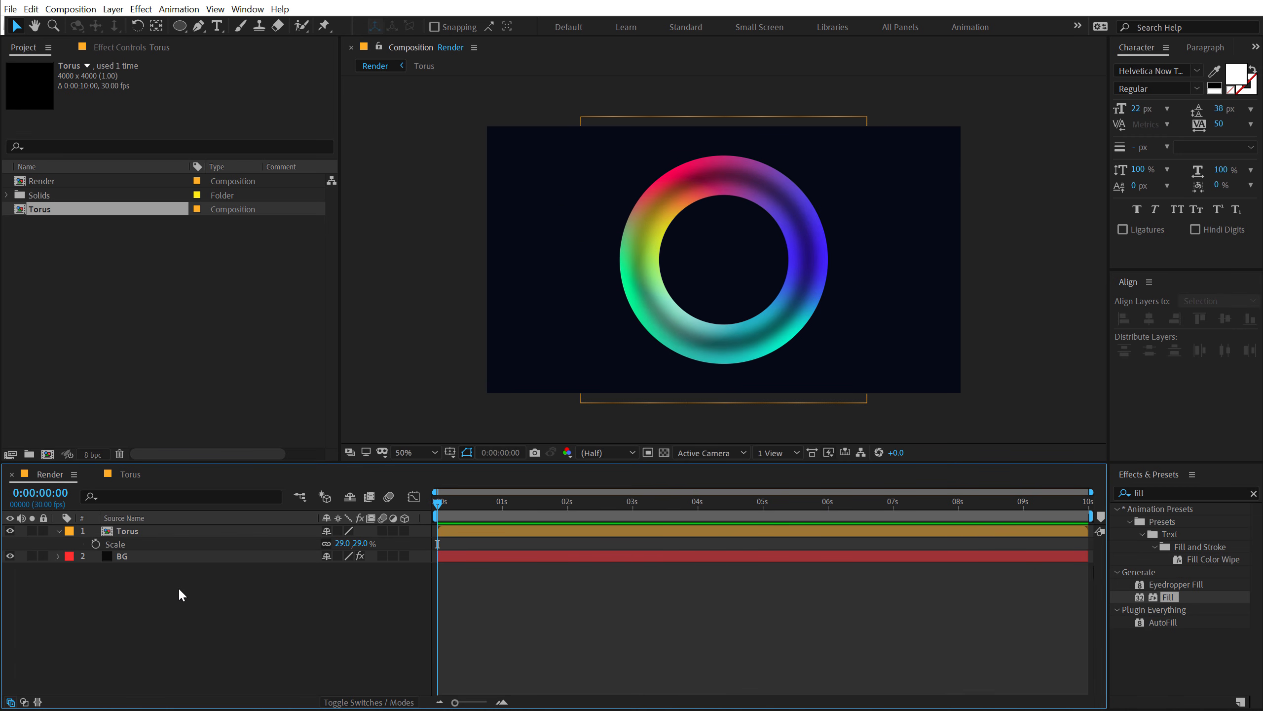
Add the expression time*20 to the Torus layer's Rotation and preview the spin, stopping at frame 20
left_click(130, 530)
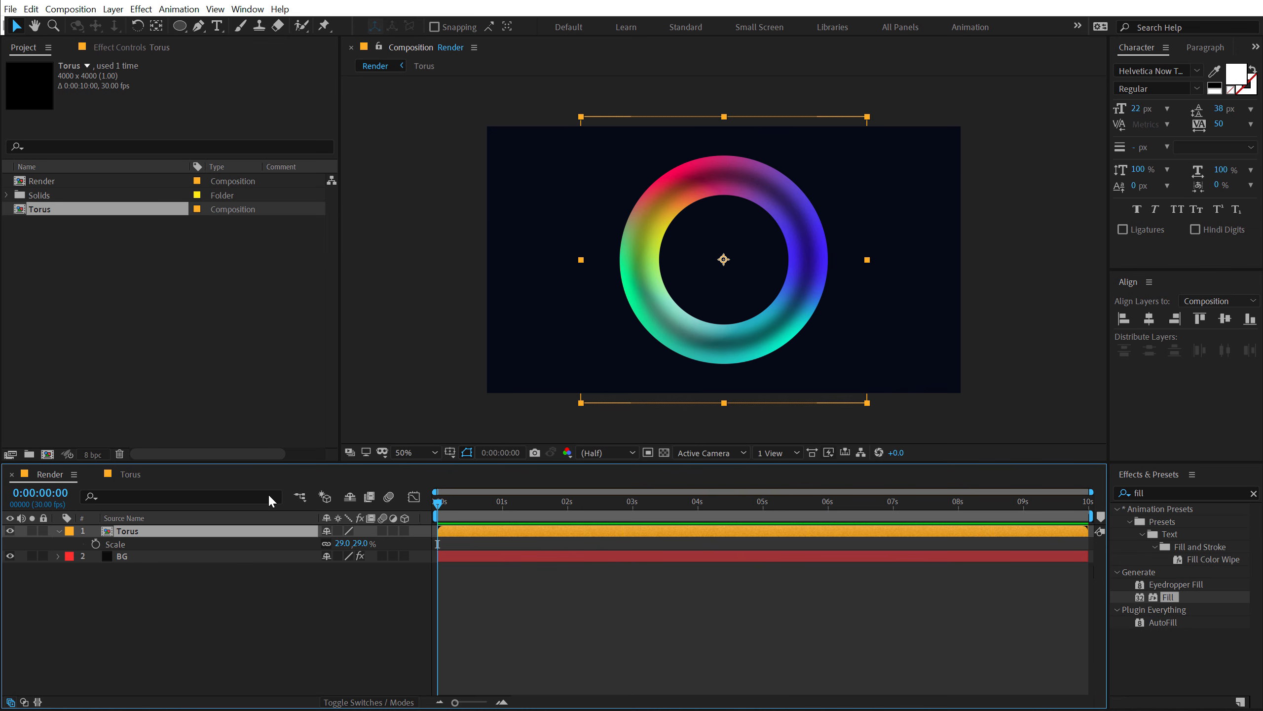
key("r")
left_click(96, 544, "alt")
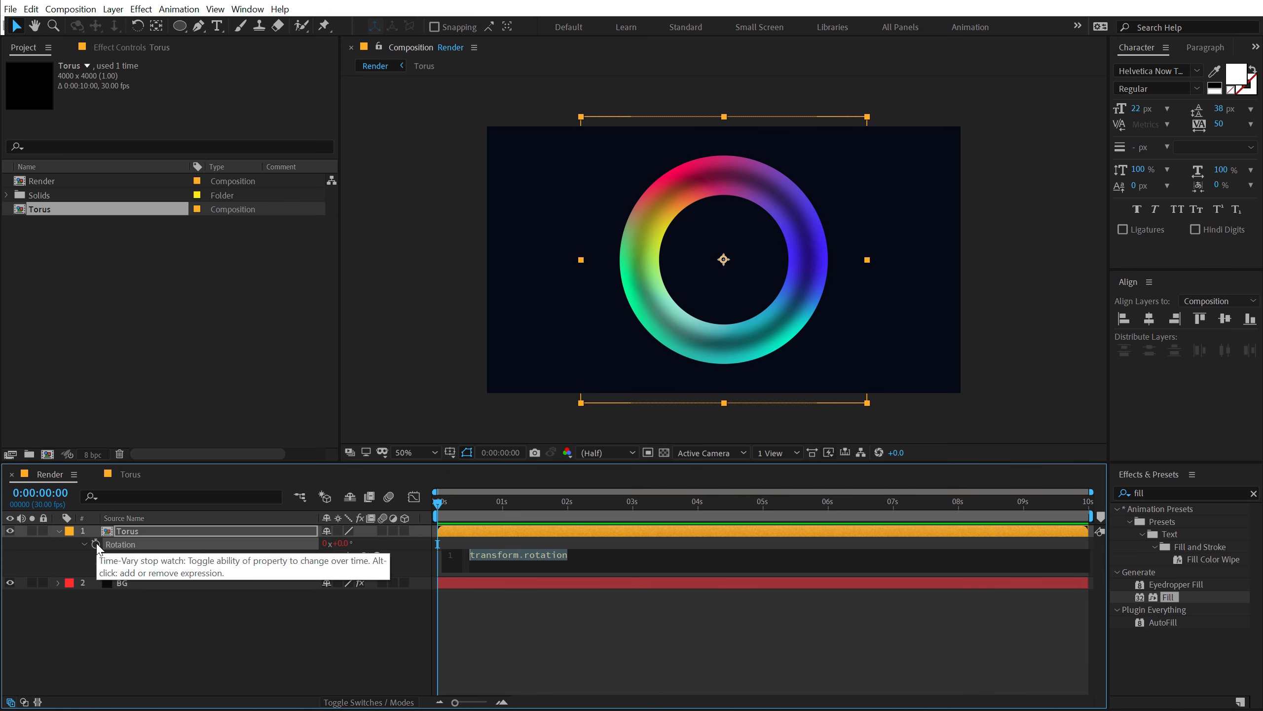
type("time")
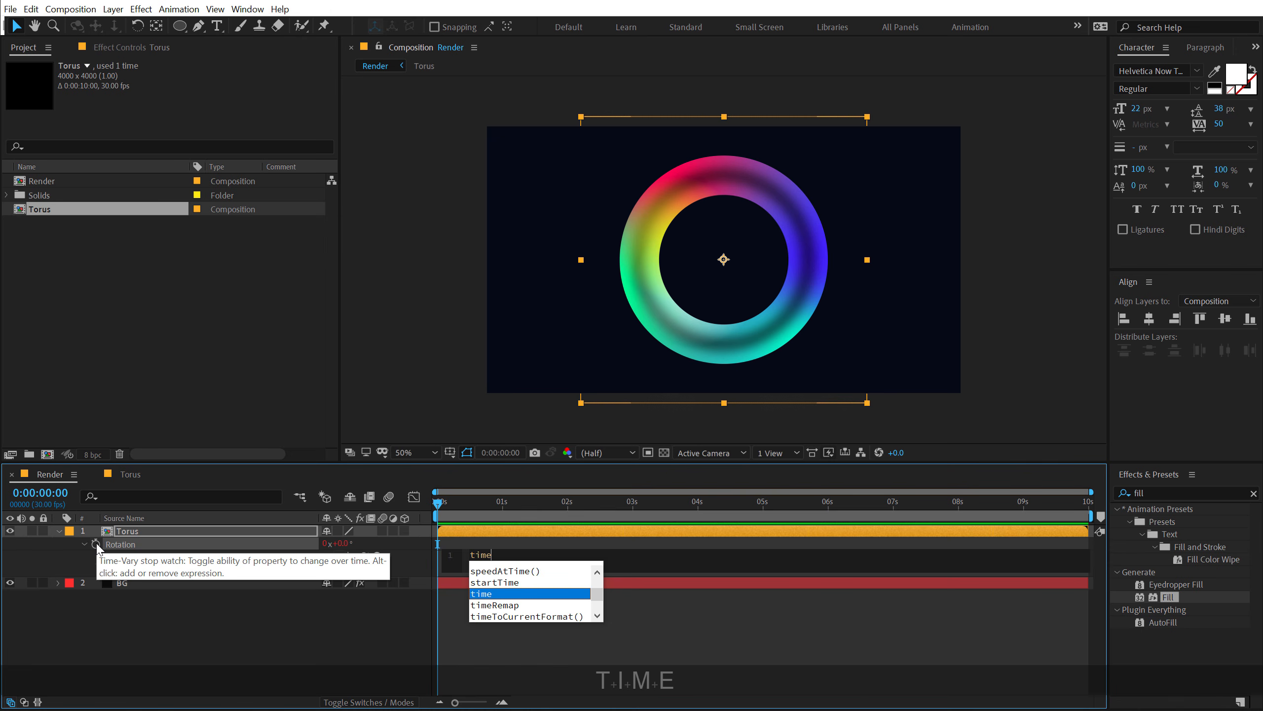
type("*20")
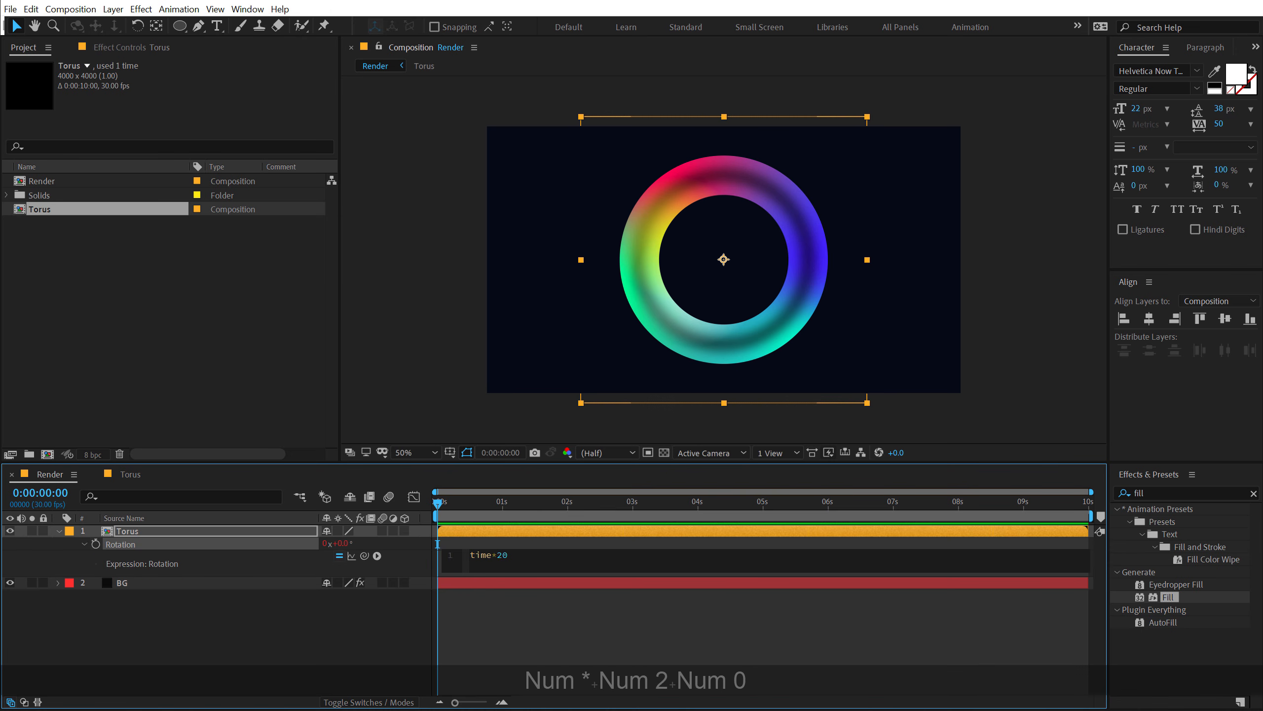
left_click(317, 634)
key("space")
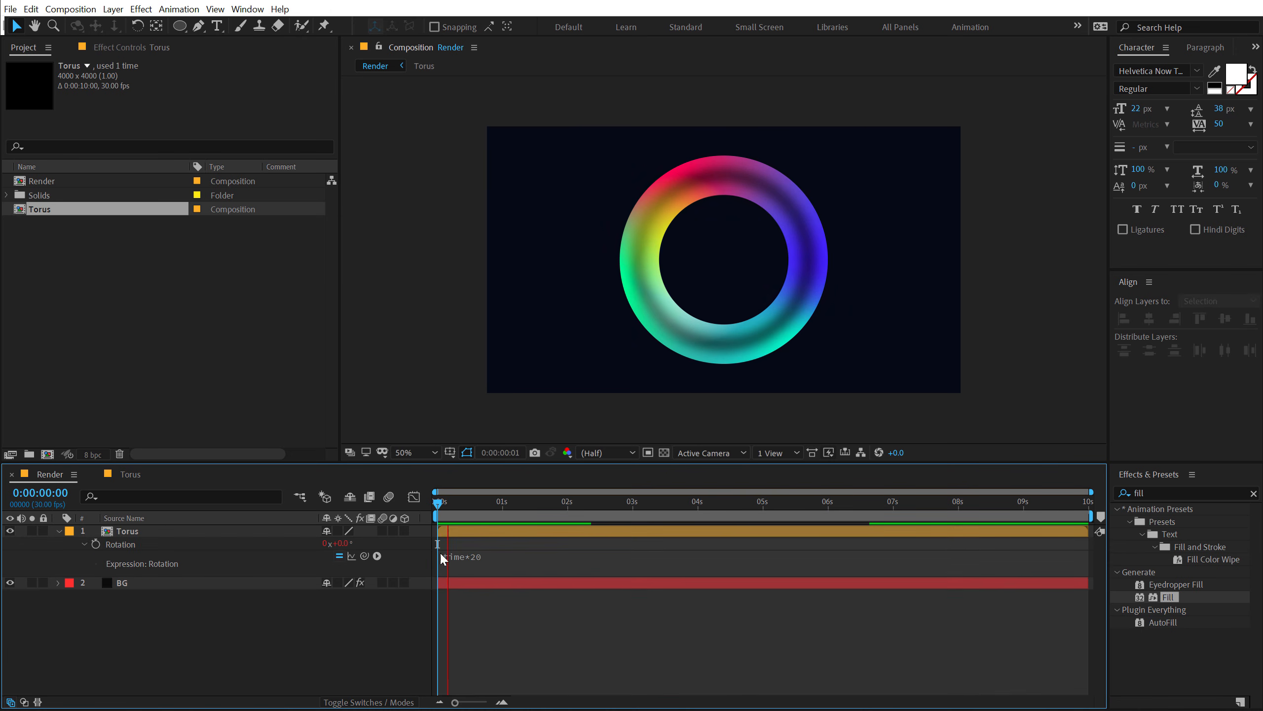
left_click_drag(467, 504, 480, 543)
Add the expression wiggle(.5,25) to the Torus layer's Position and scrub the timeline to check the motion
left_click(145, 531)
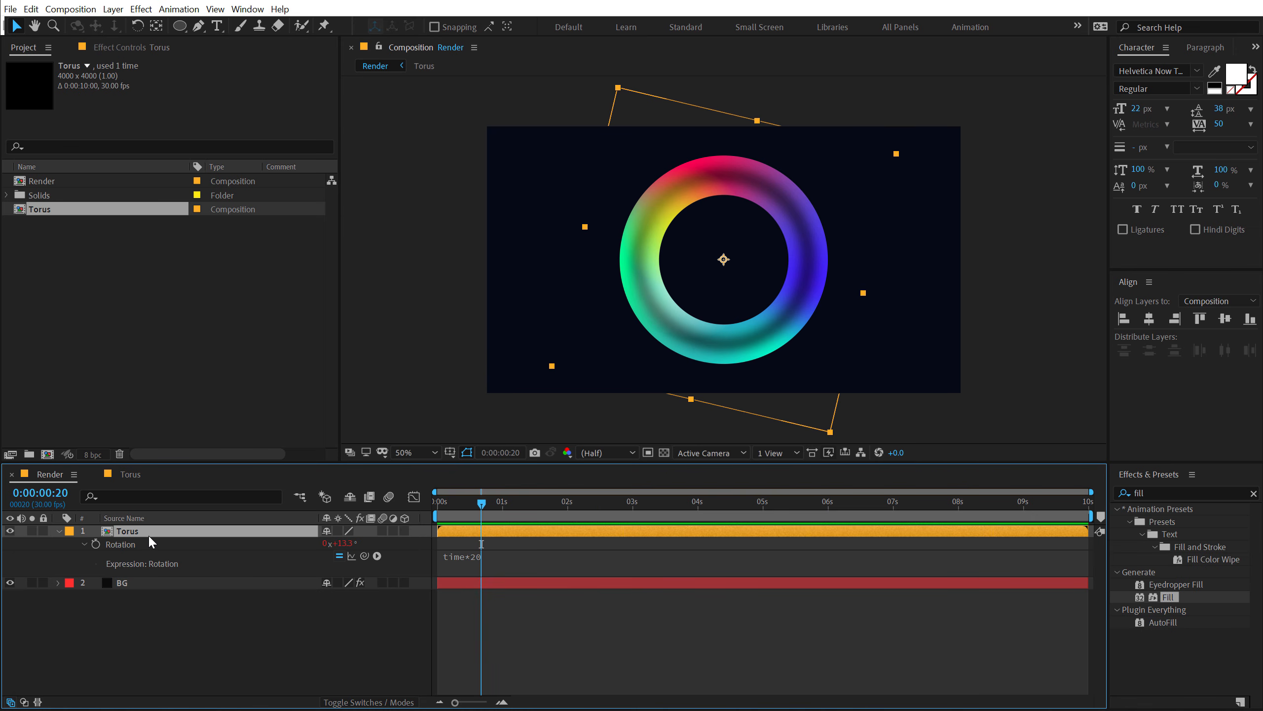
key("p")
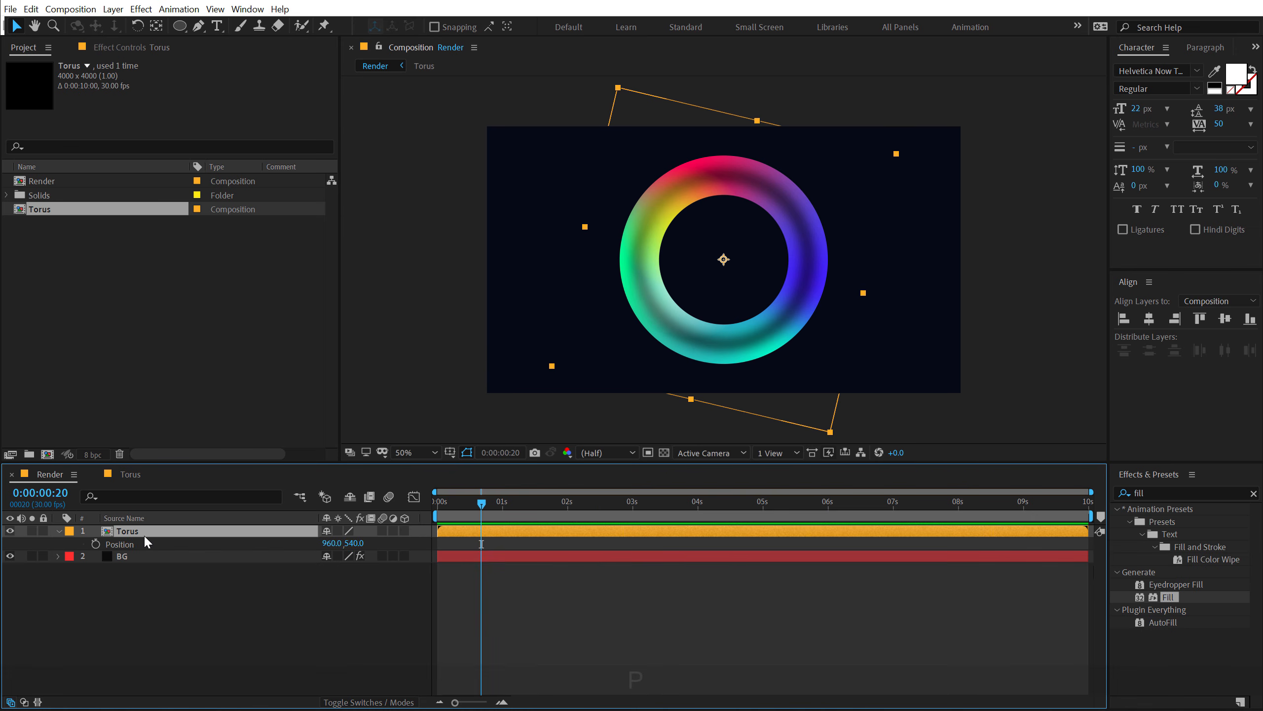
left_click(96, 543, "alt")
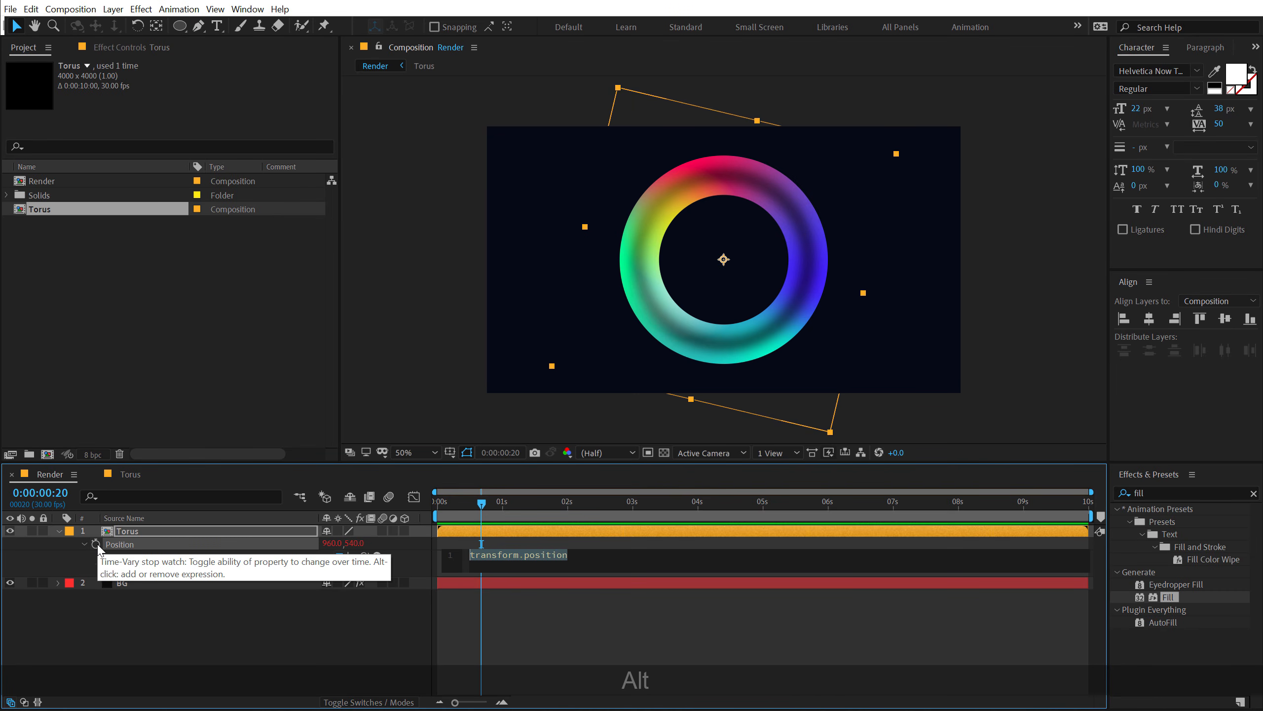
type("wiggle")
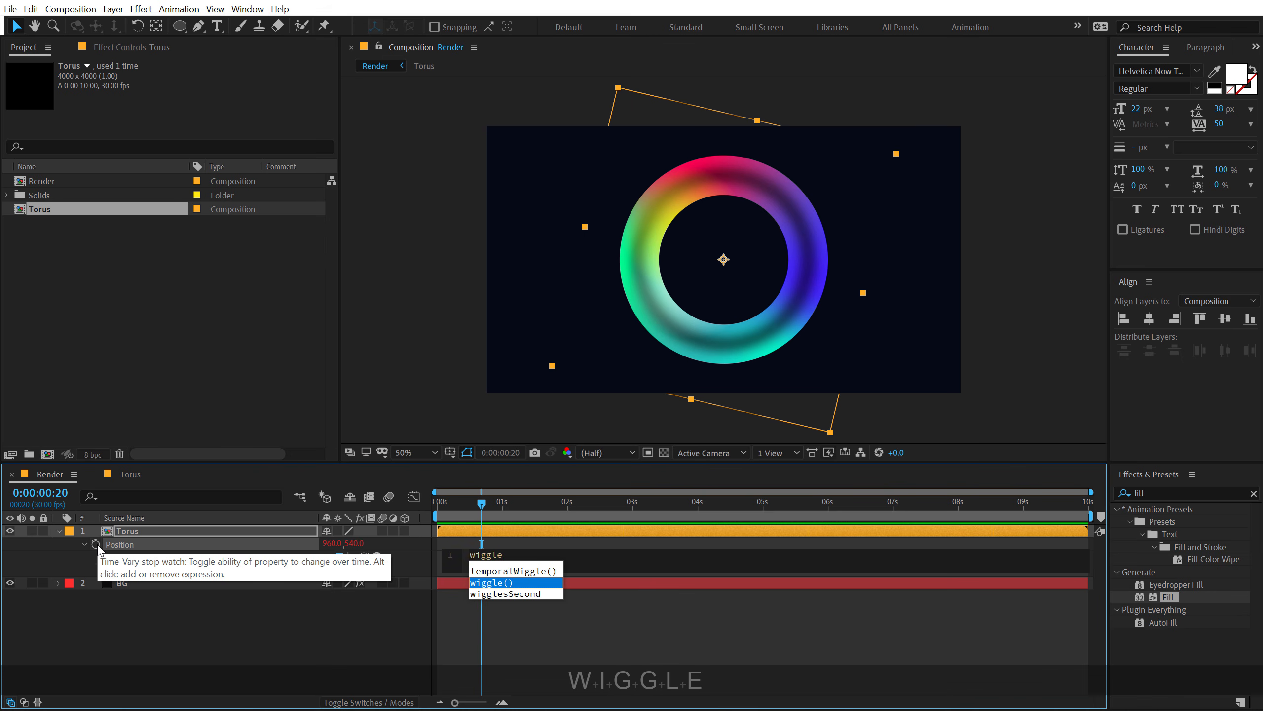
type("()")
key("Left")
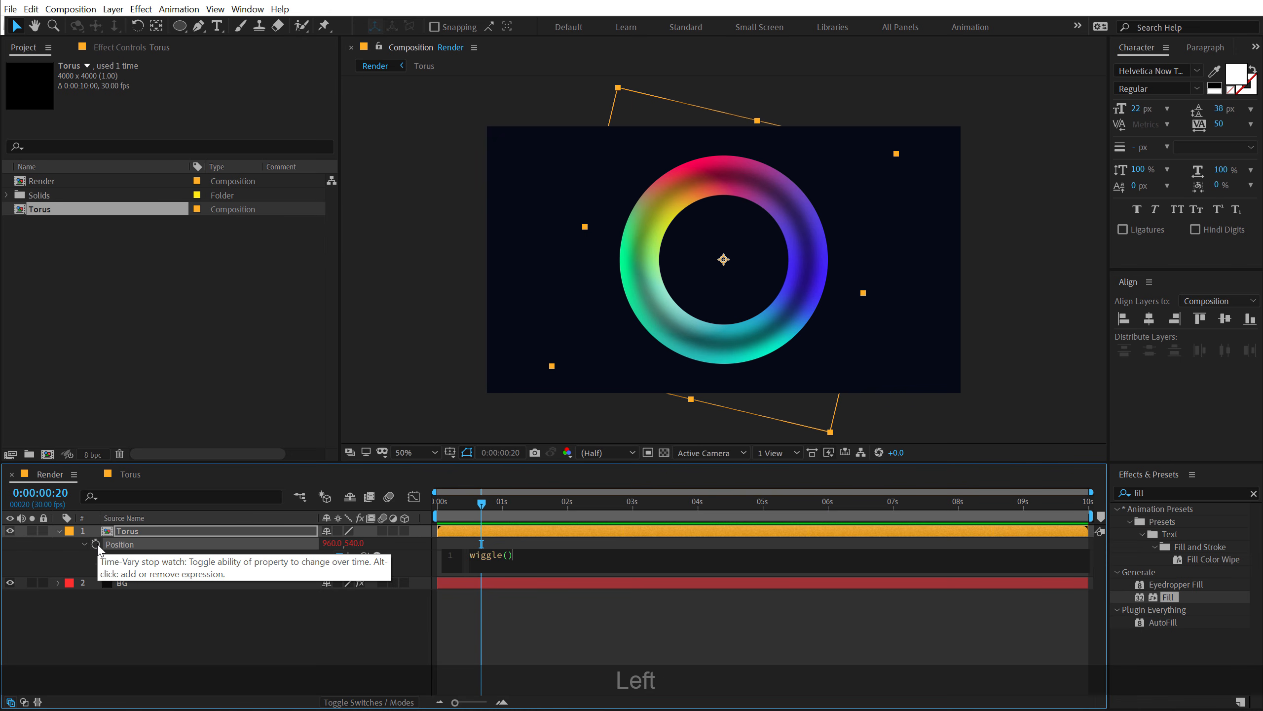
type(".5")
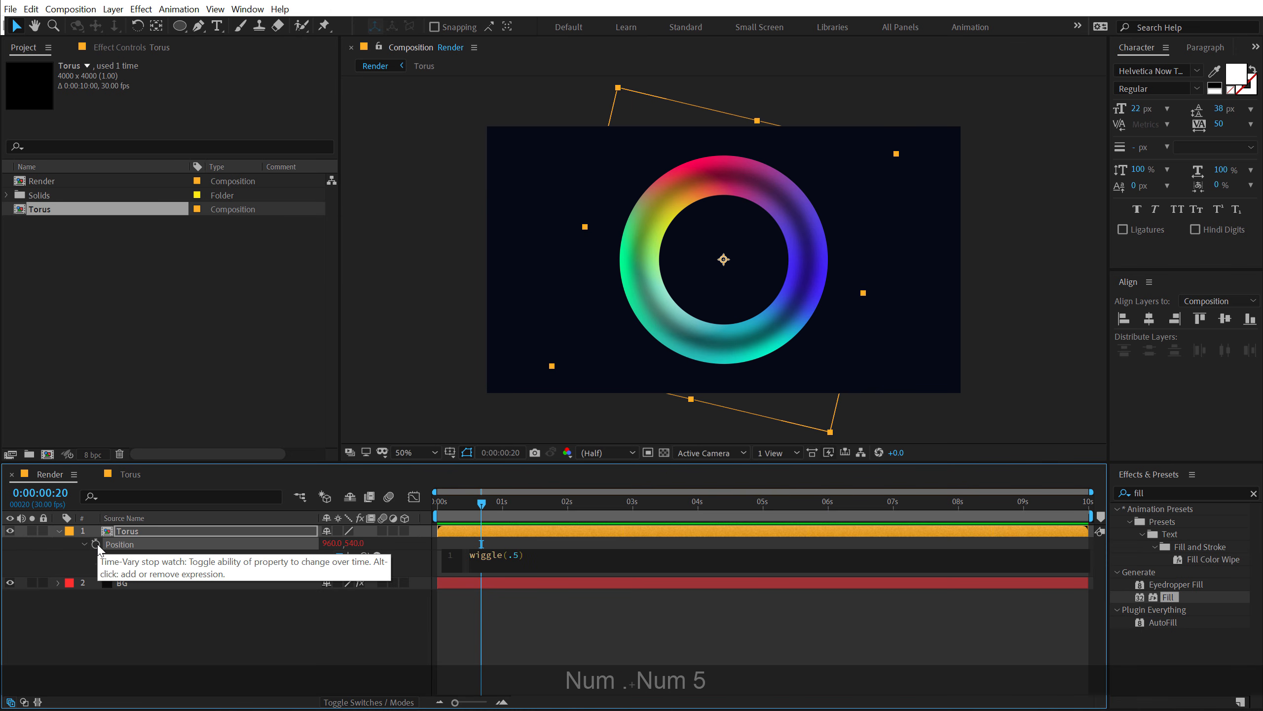
type(",25")
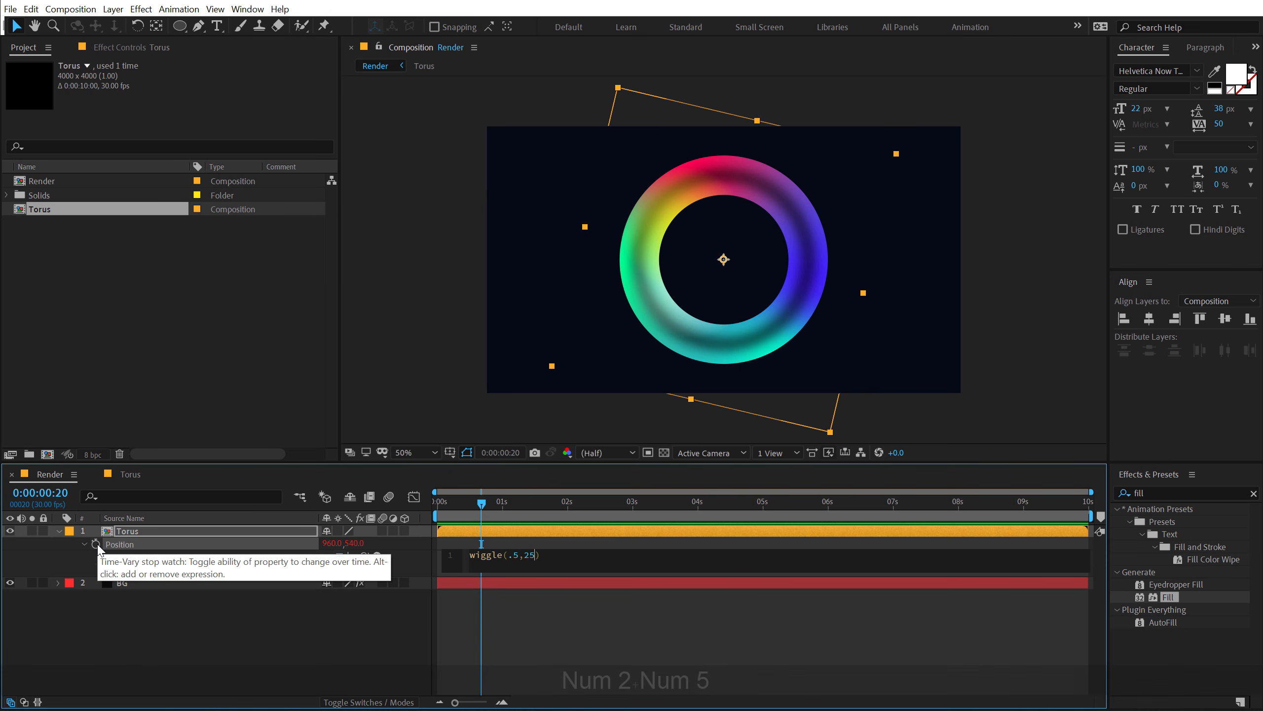
left_click(531, 634)
left_click_drag(511, 514, 549, 507)
Raise the wiggle amplitude in the Torus Position expression to 50 and preview the stronger movement
left_click(508, 551)
left_click(530, 555)
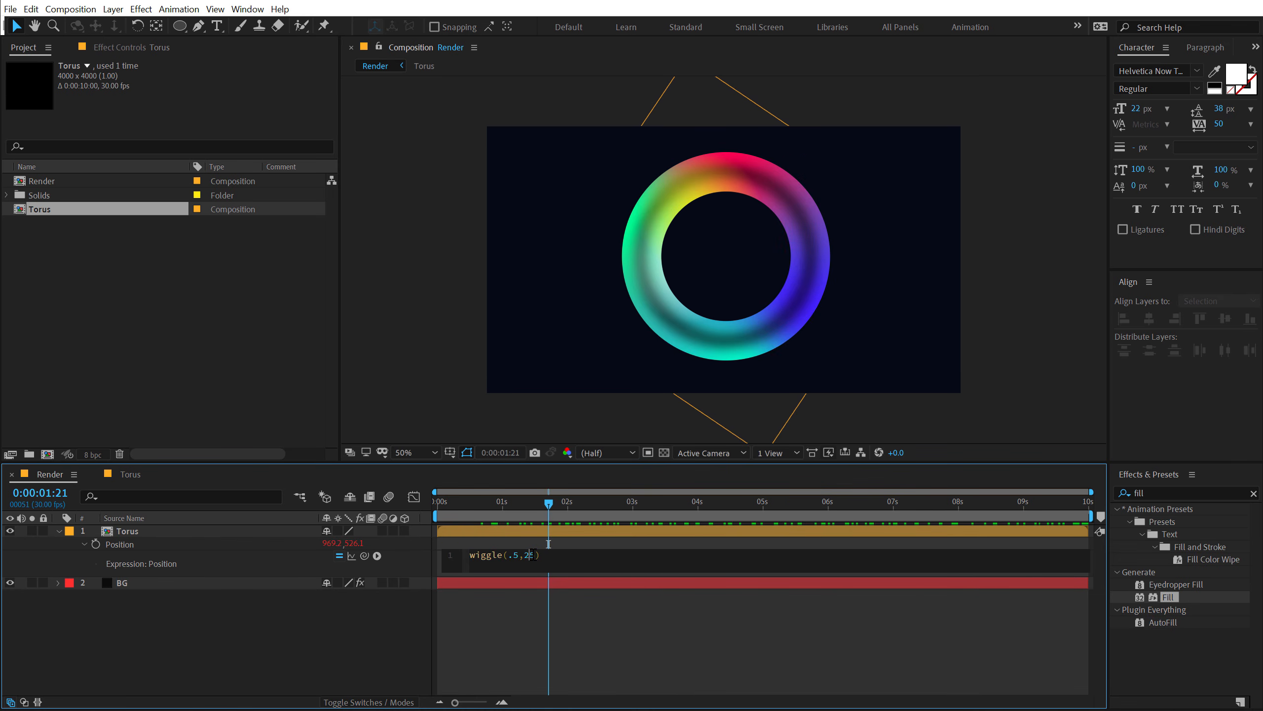
key("Right")
key("BackSpace")
key("BackSpace")
type("50")
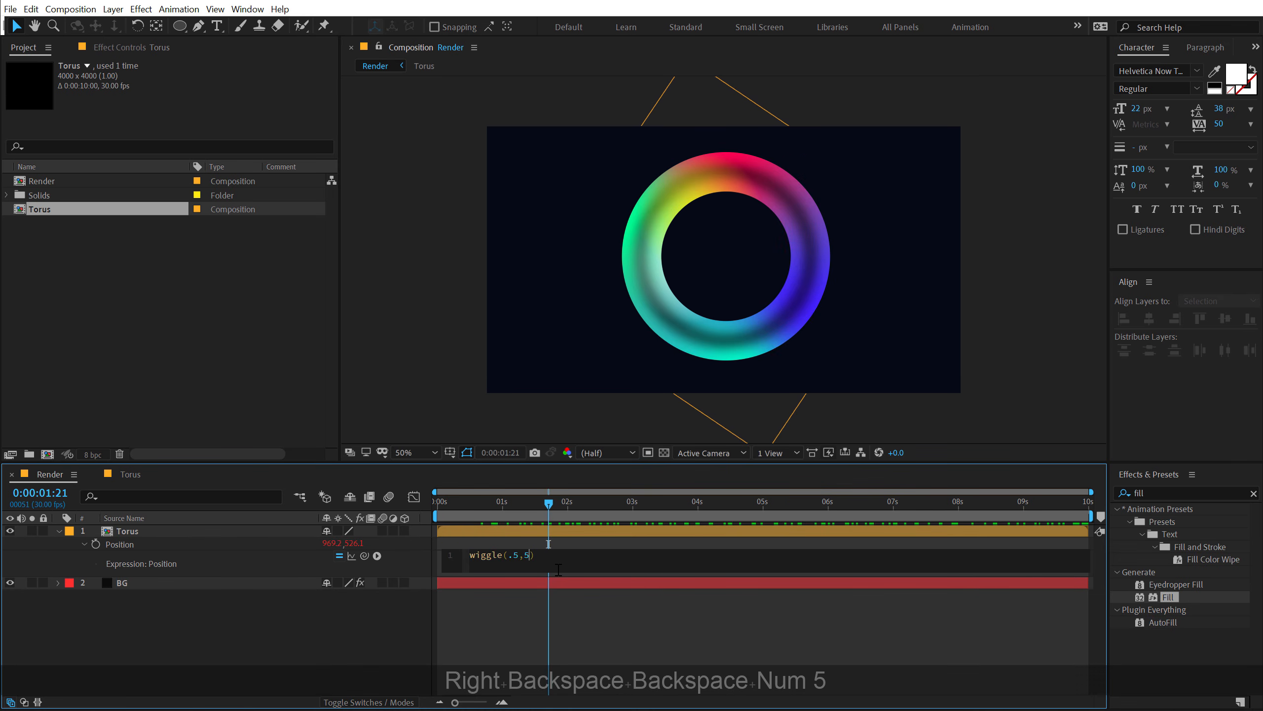
left_click(538, 619)
key("space")
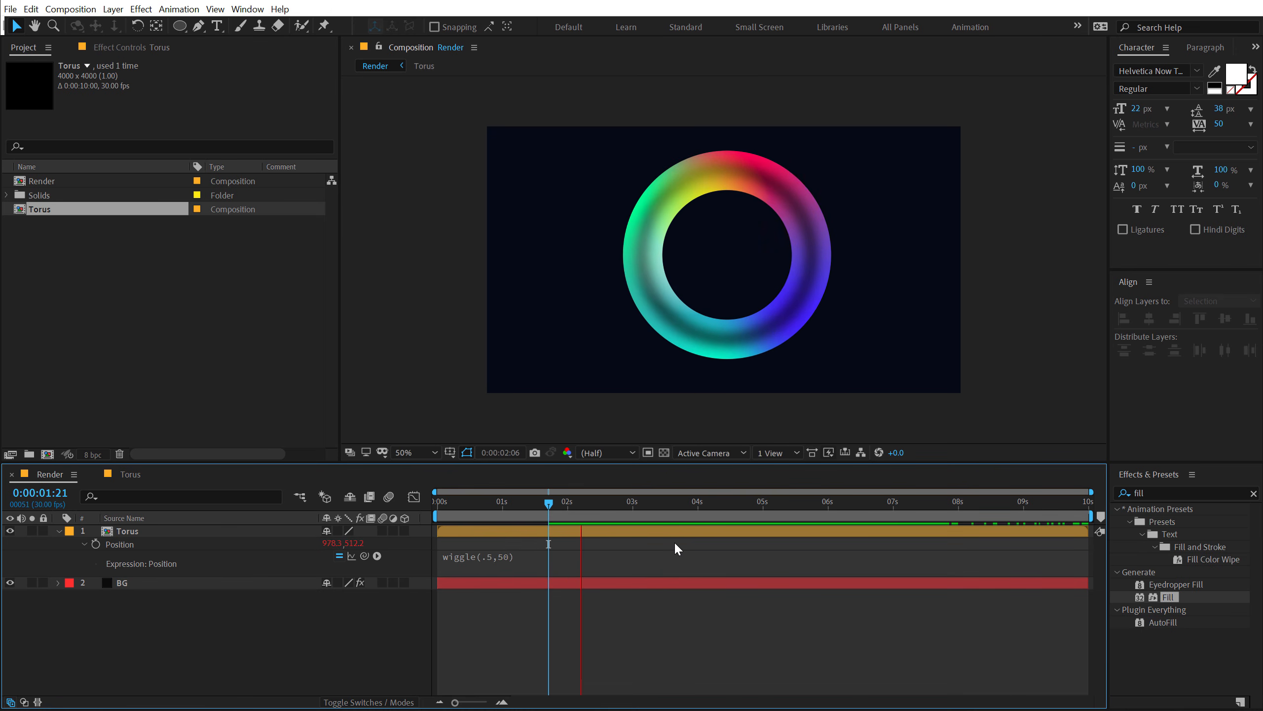
left_click_drag(563, 504, 886, 501)
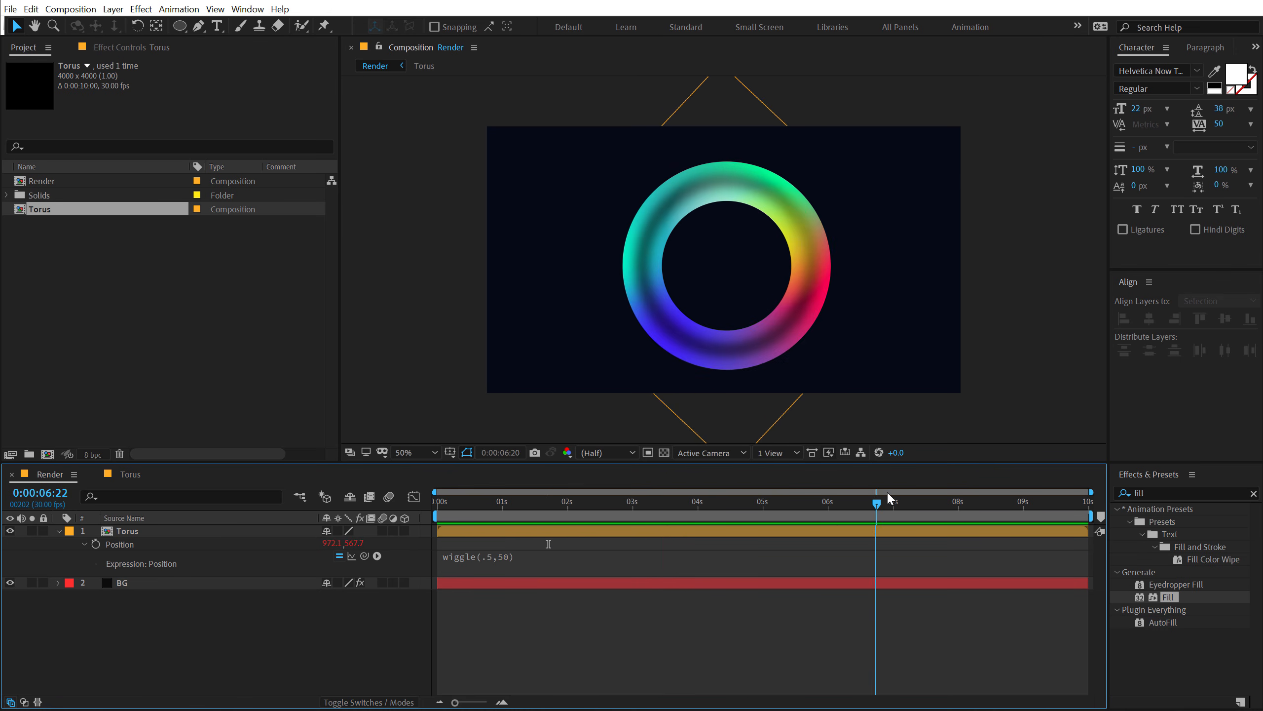
Collapse the Torus properties and create an adjustment layer named Glow on top of the Render composition
left_click(58, 531)
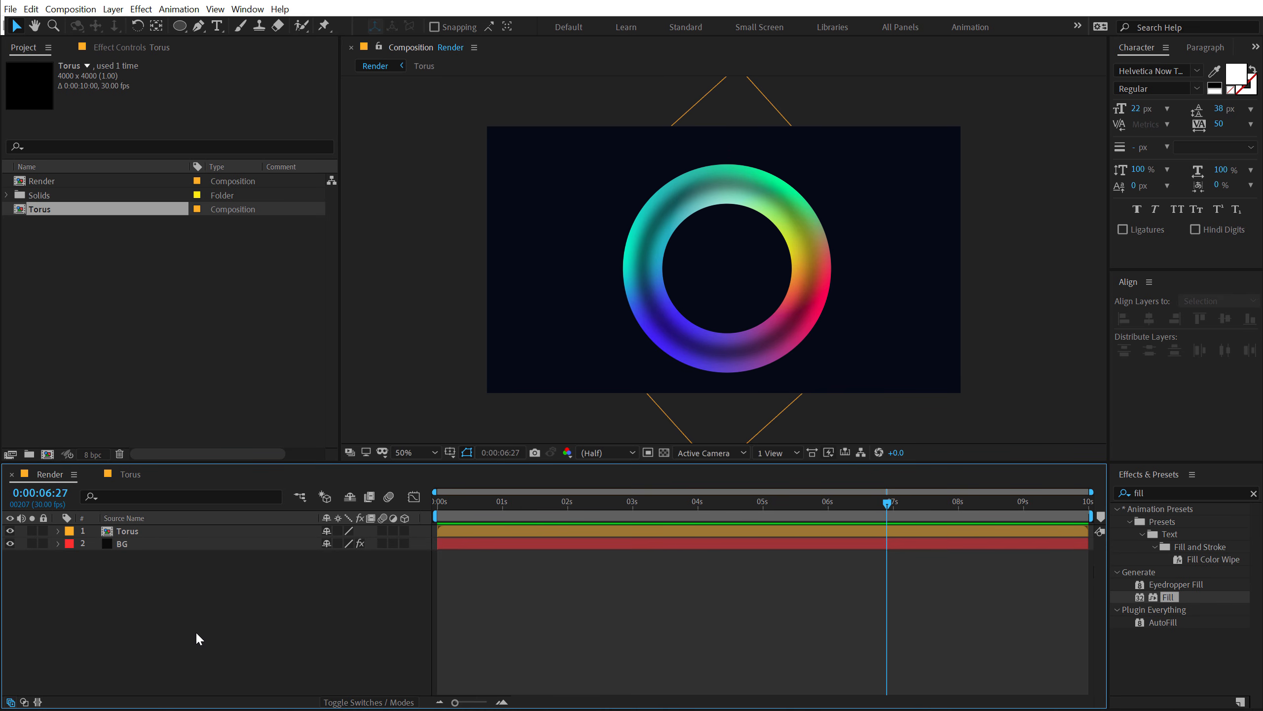
right_click(180, 612)
mouse_move(233, 462)
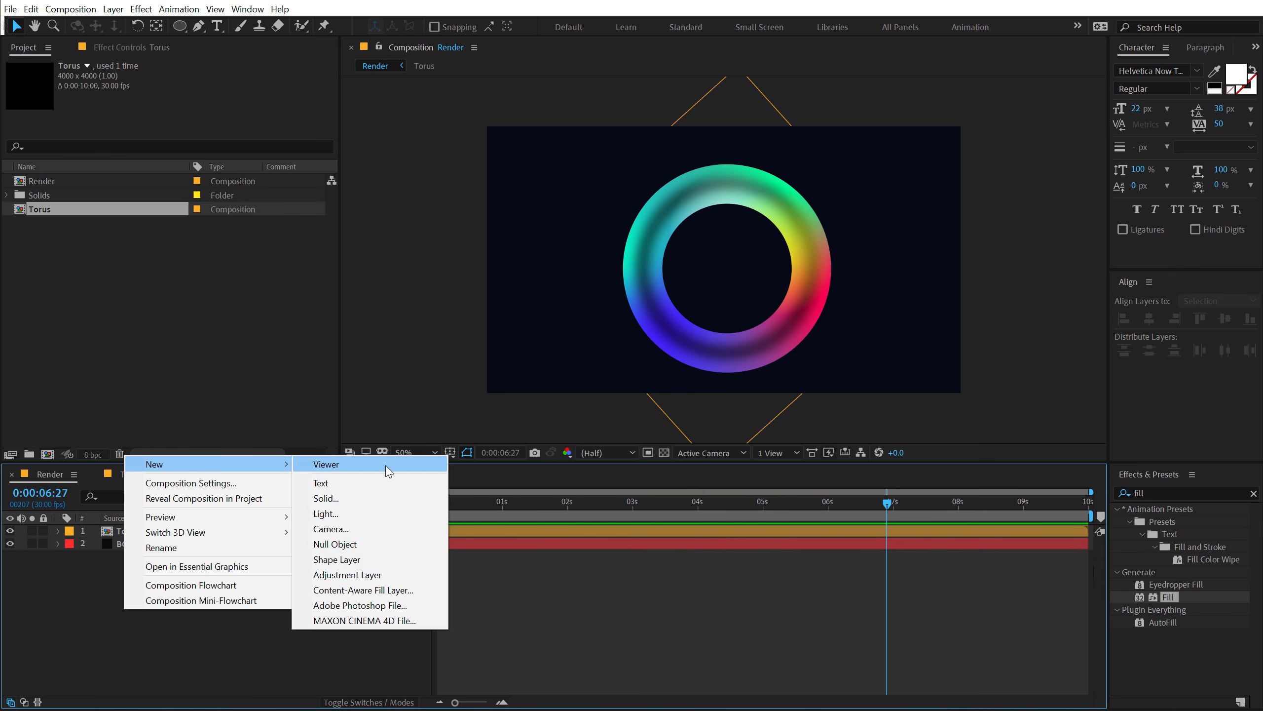
left_click(342, 573)
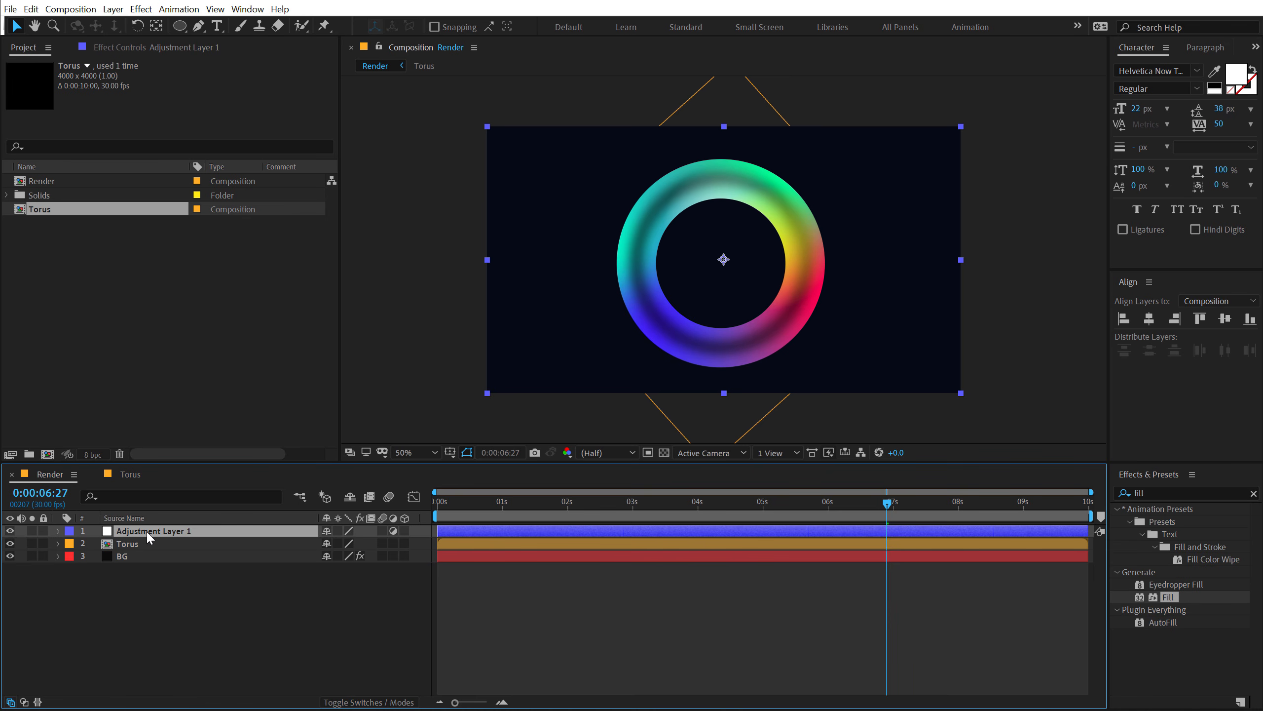
key("Return")
type("Glow")
key("Return")
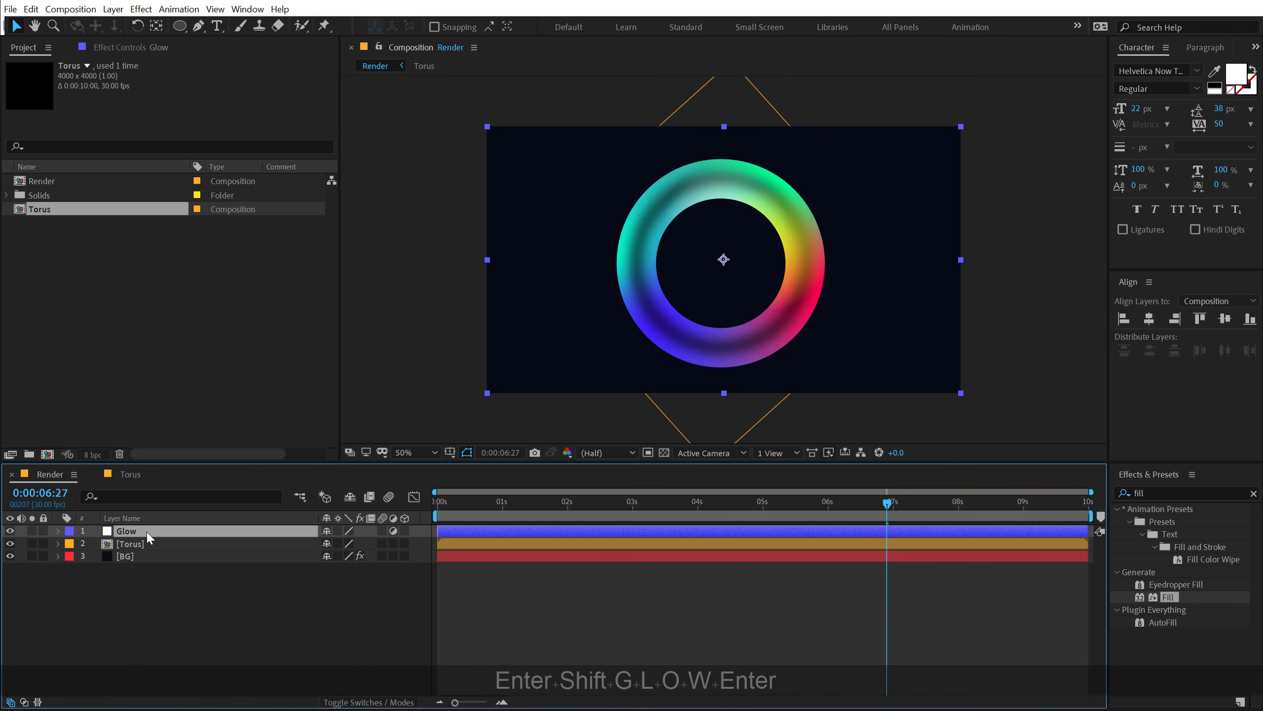
Apply the Stylize Glow effect to the Glow adjustment layer and set its Glow Threshold to 80%
key("ctrl+5")
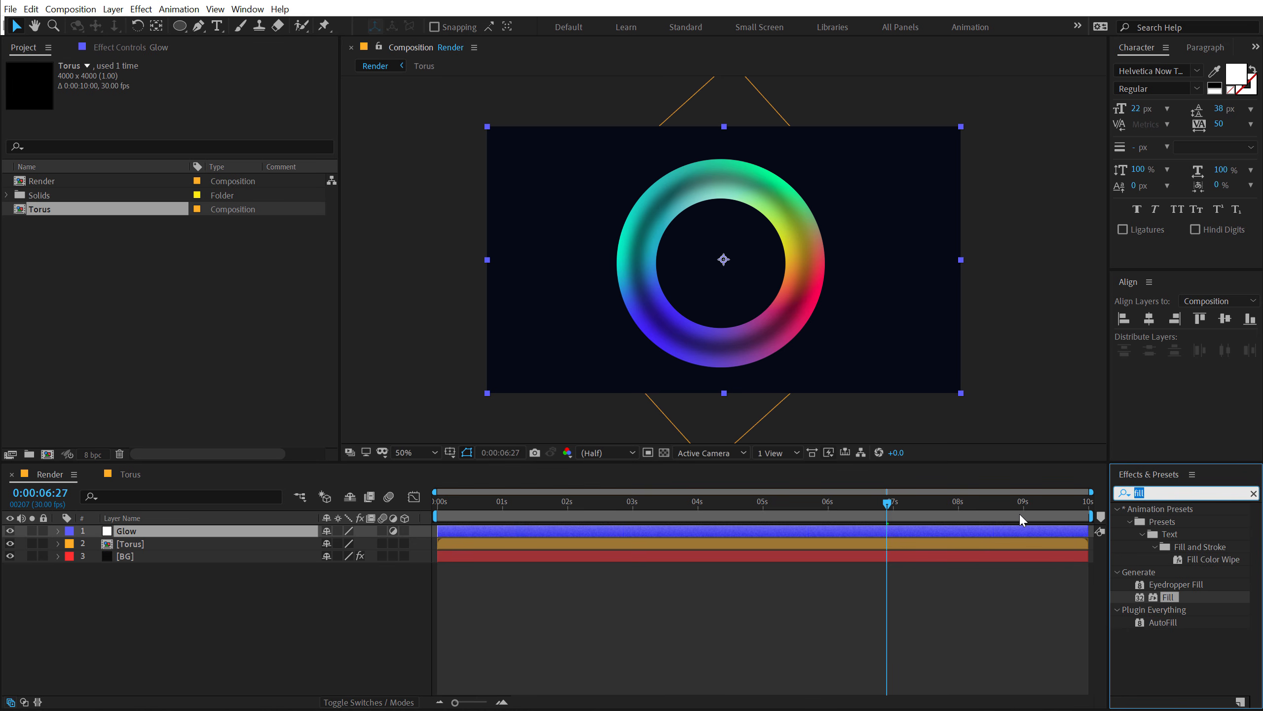
type("glow")
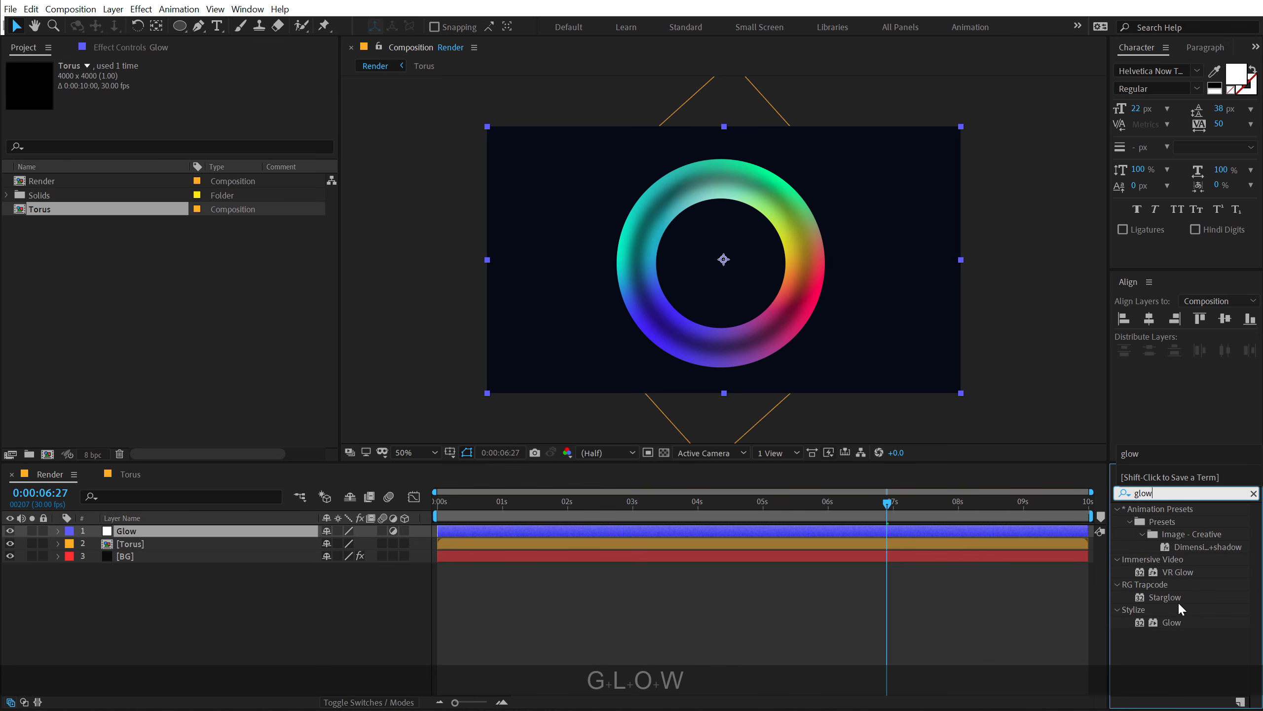
double_click(1166, 623)
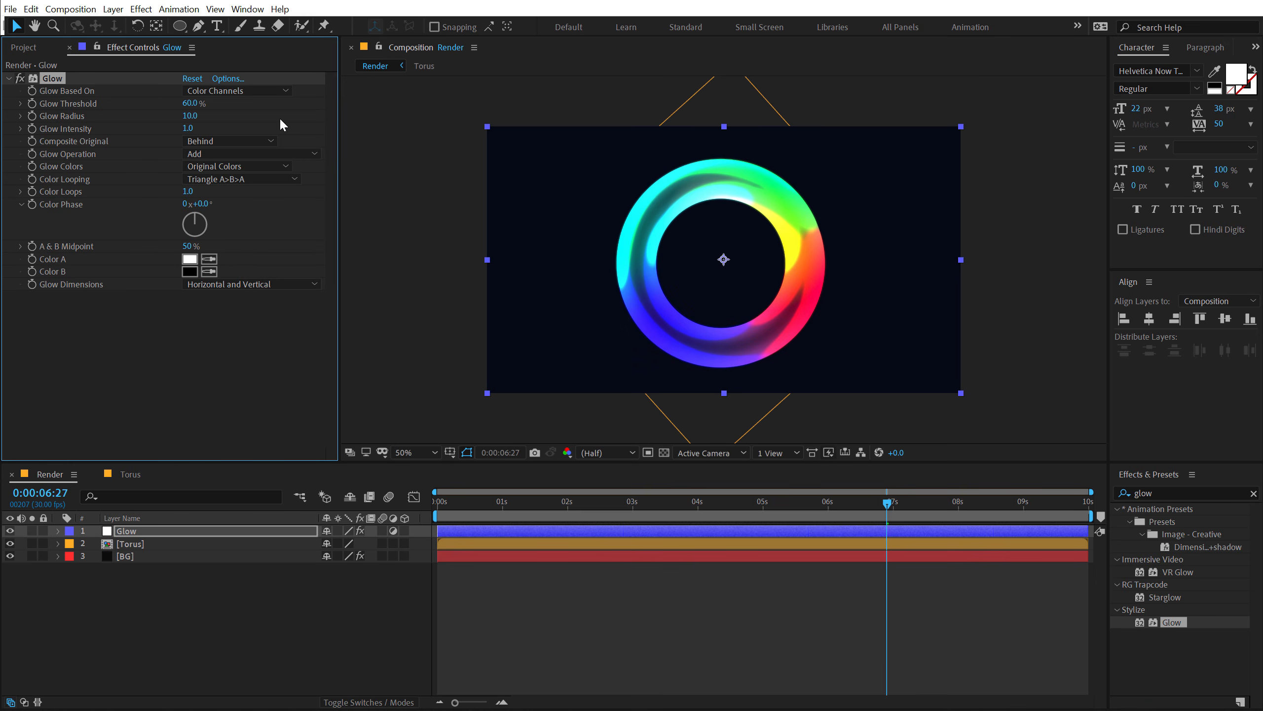
left_click(189, 104)
type("80")
key("Return")
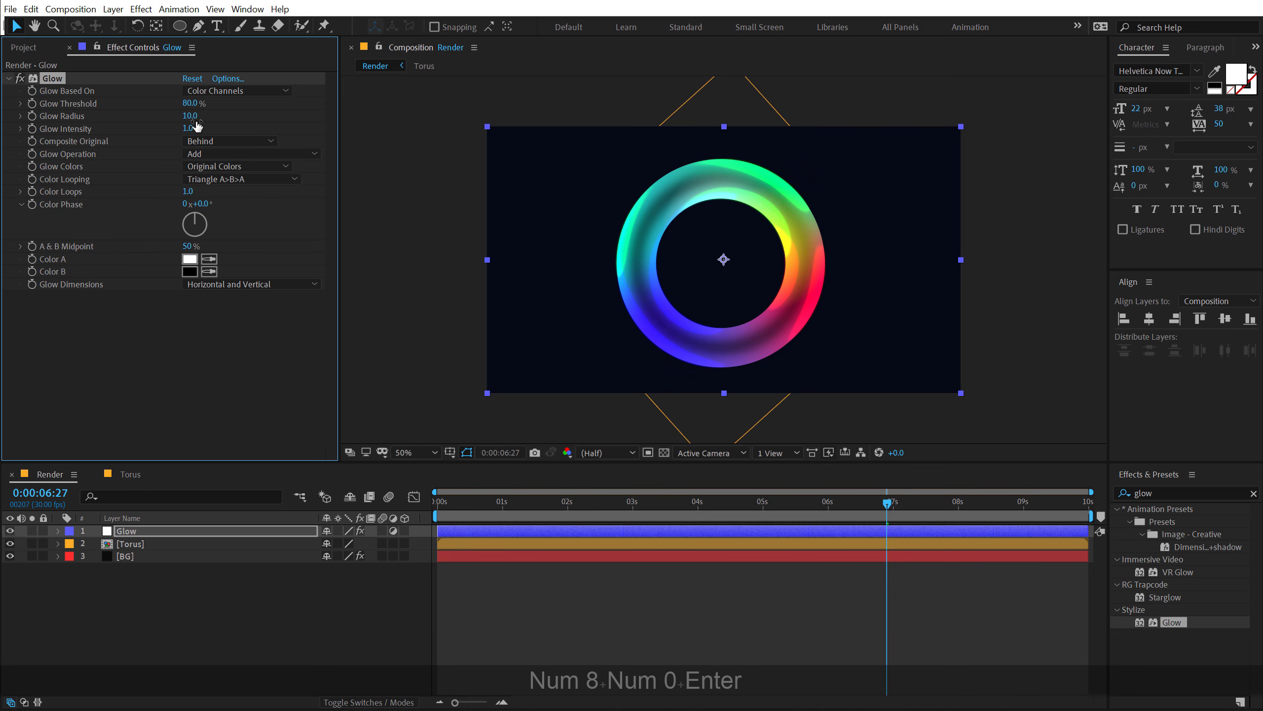
Set the Glow effect's Glow Radius to 700 and its Glow Threshold to 70%
type("700")
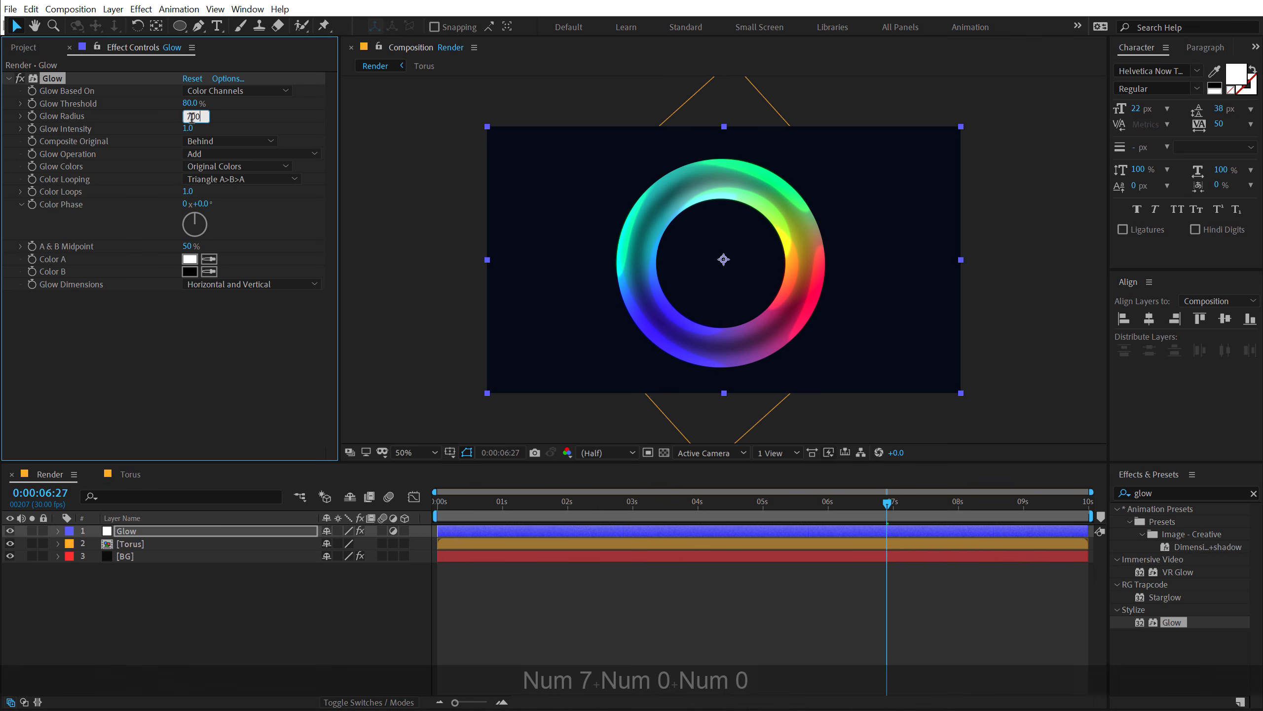
key("Return")
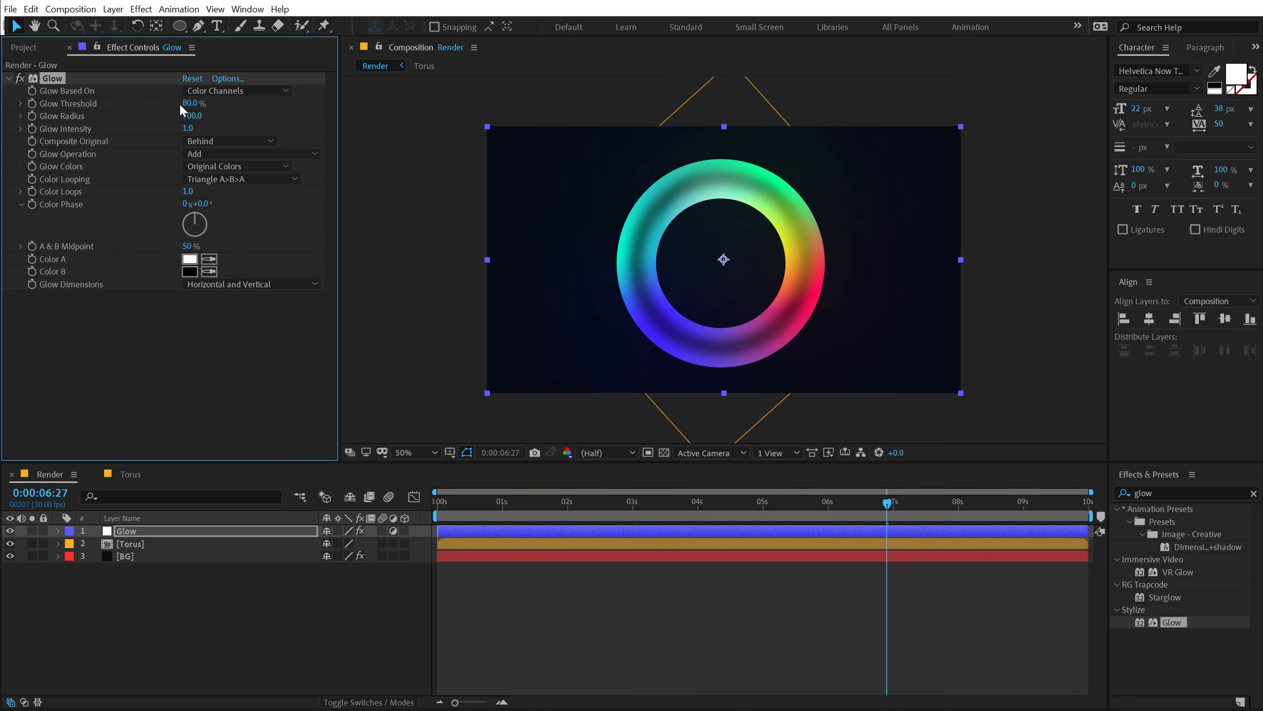
type("70")
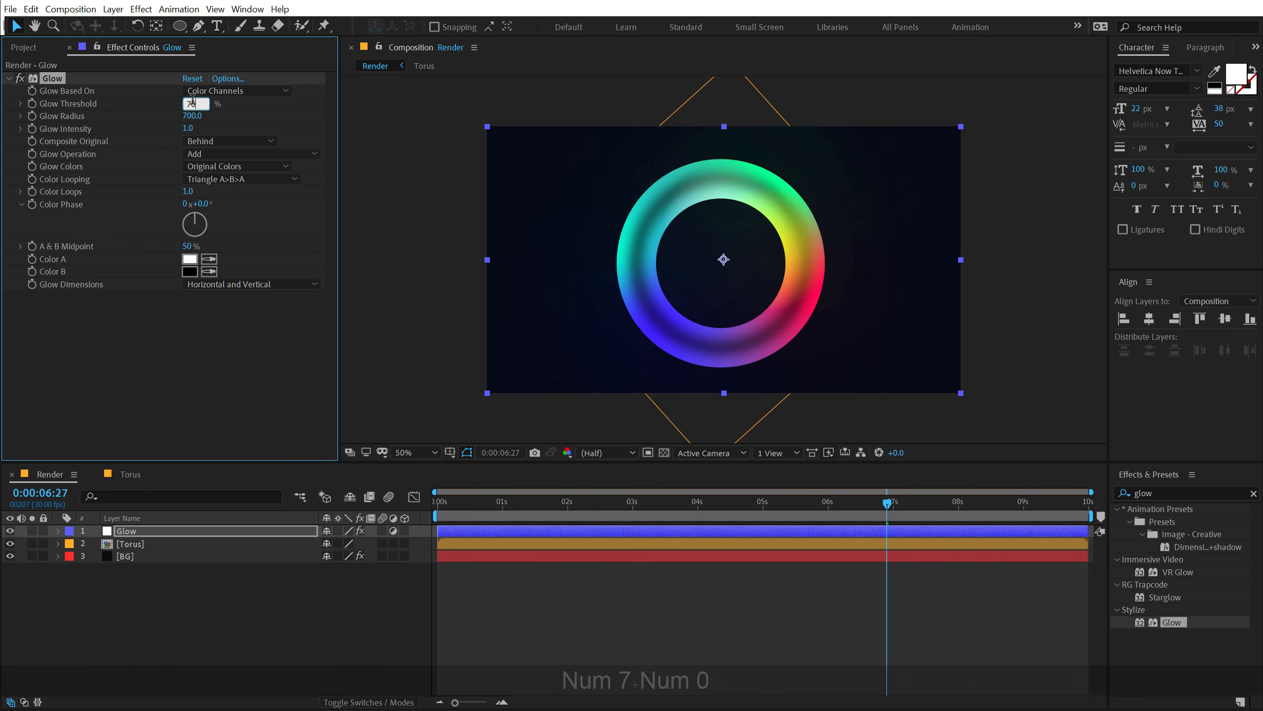
key("Return")
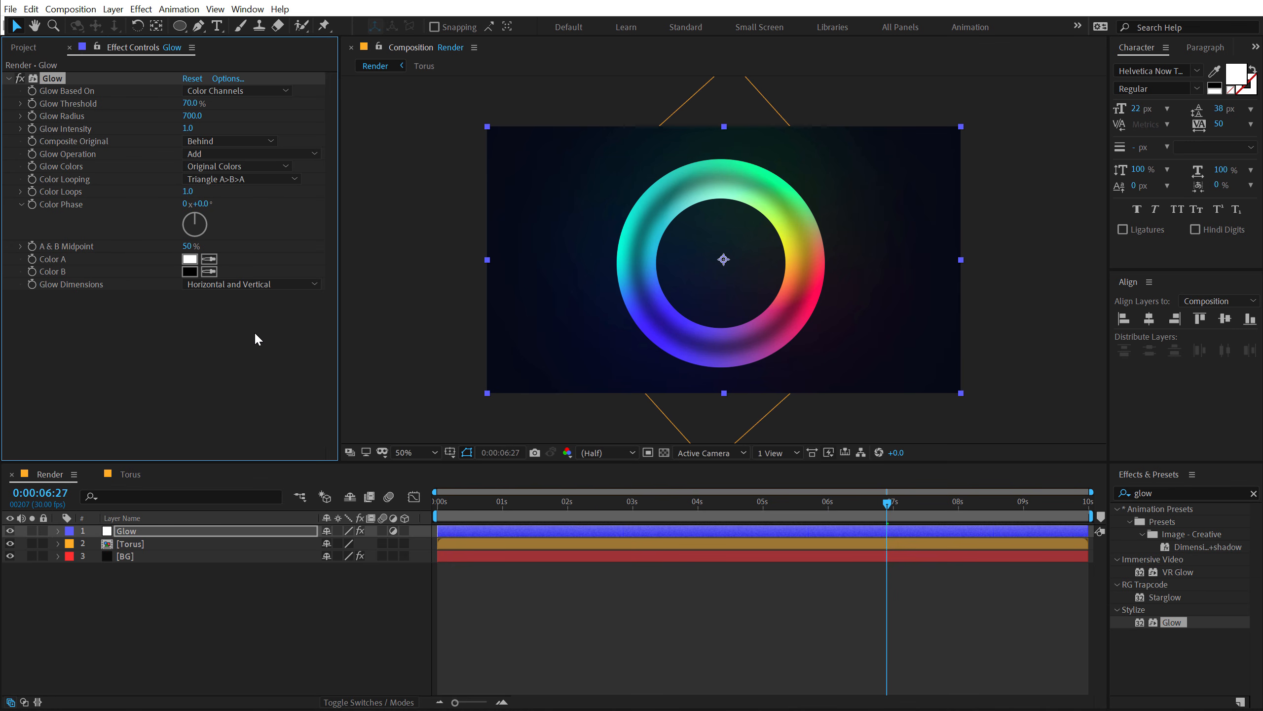
left_click(255, 334)
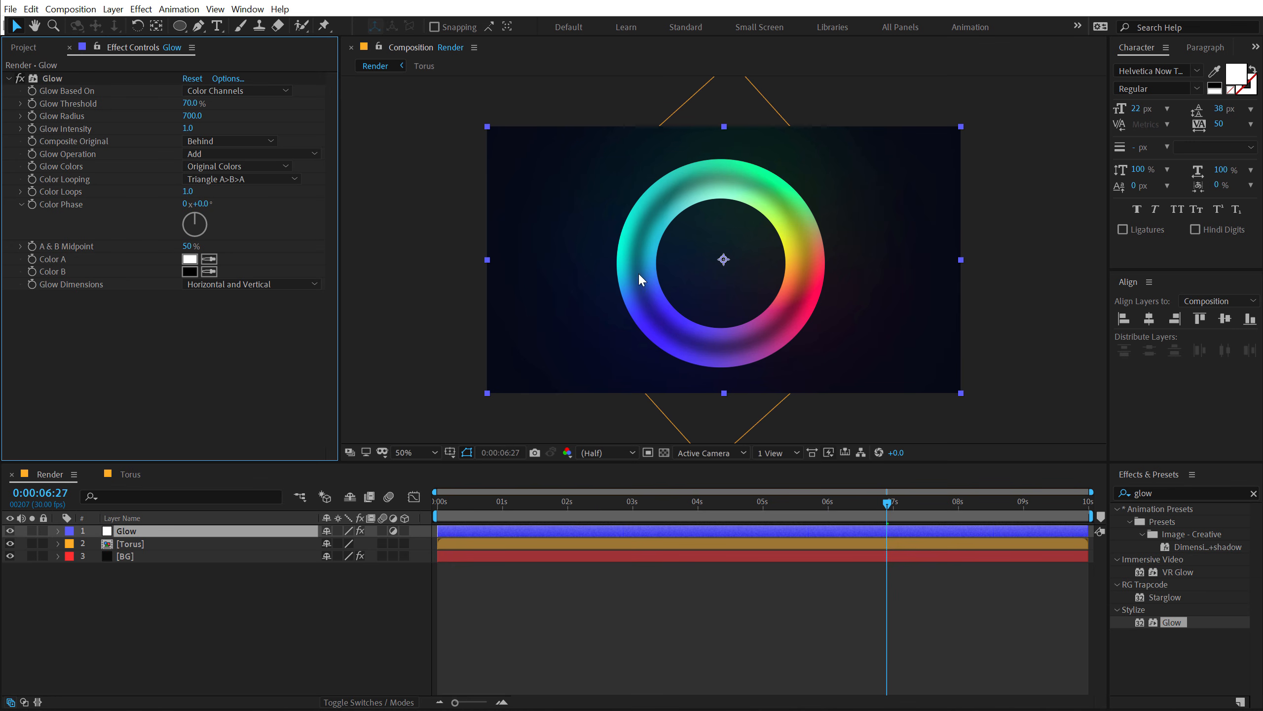
Inspect the glow's color banding beside the torus and switch the project color depth to 16 bpc
scroll(613, 265, "up", 1)
key("space")
left_click_drag(553, 275, 825, 244)
scroll(664, 250, "up", 1)
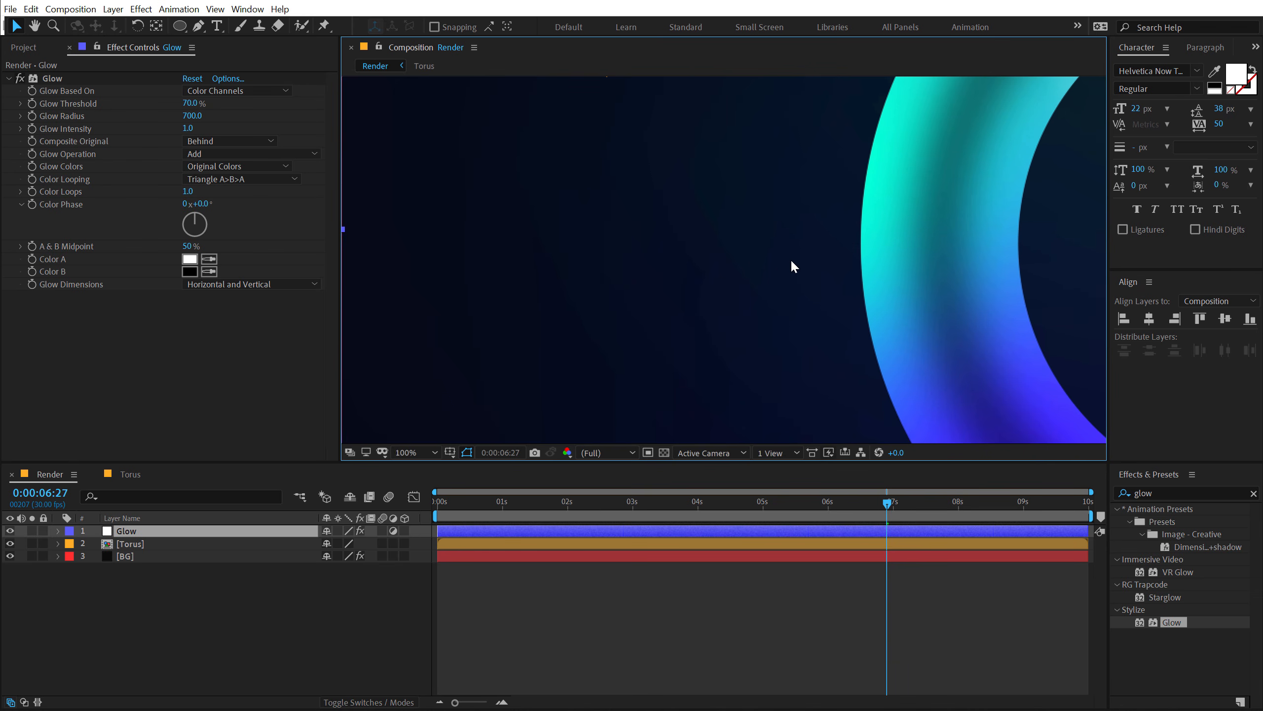
scroll(794, 266, "down", 1)
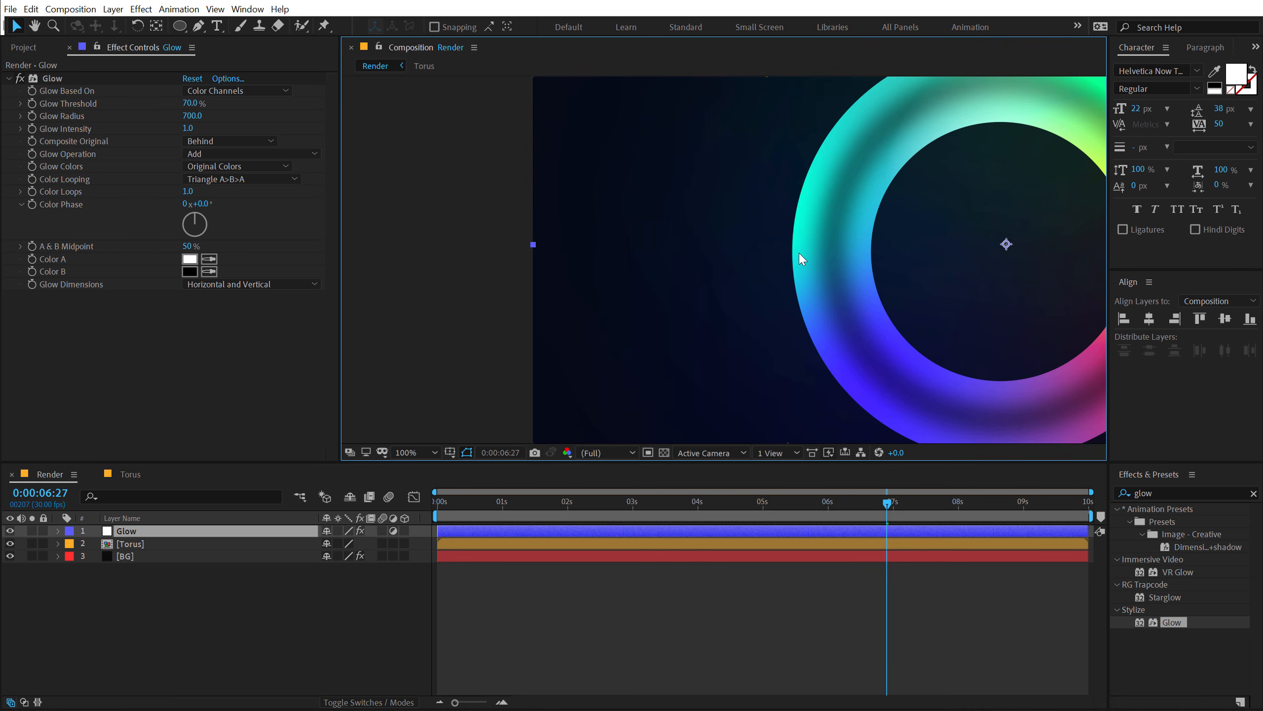
left_click(24, 48)
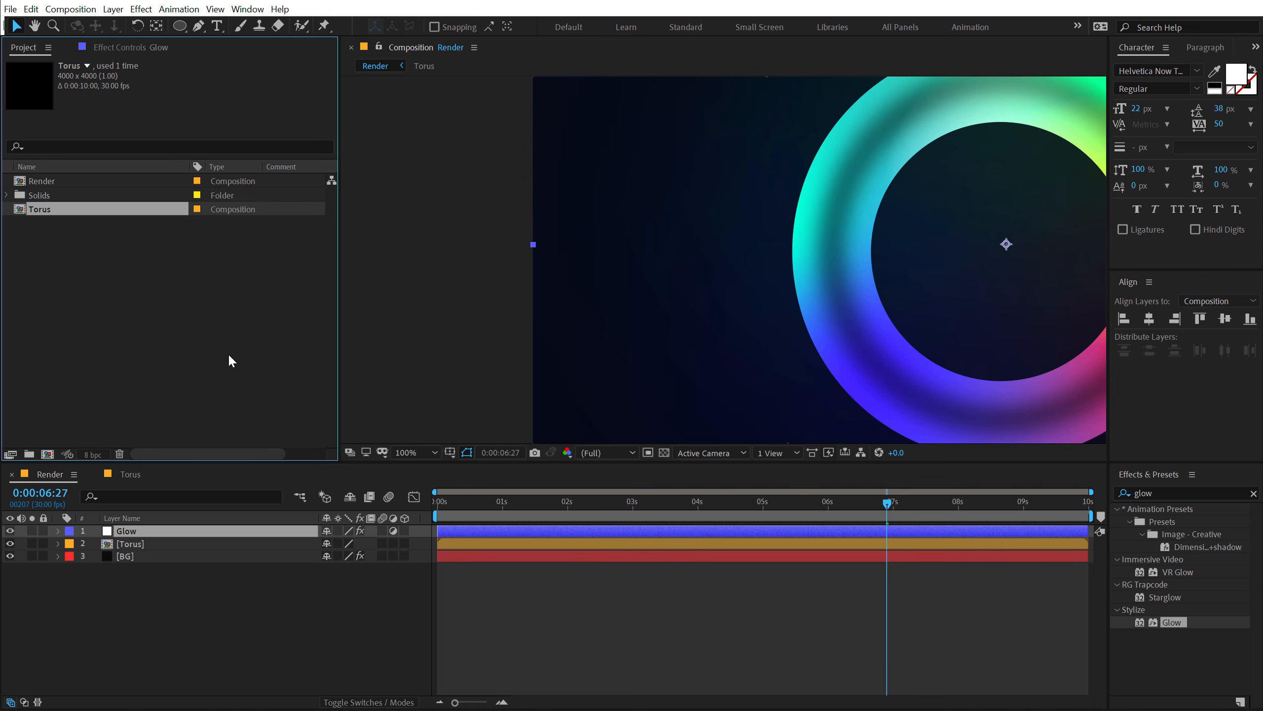
left_click(96, 457, "alt")
Create another adjustment layer above Glow in the Render composition and name it Noise
right_click(140, 608)
mouse_move(228, 463)
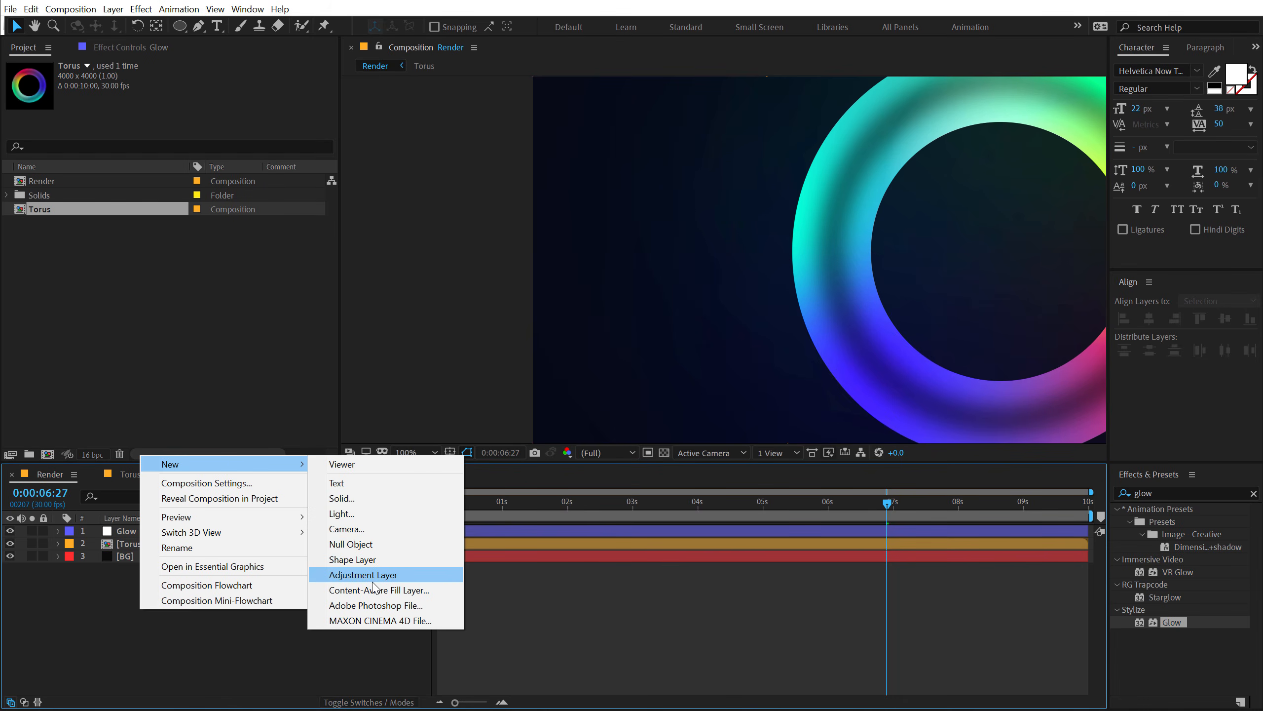
left_click(373, 579)
key("Return")
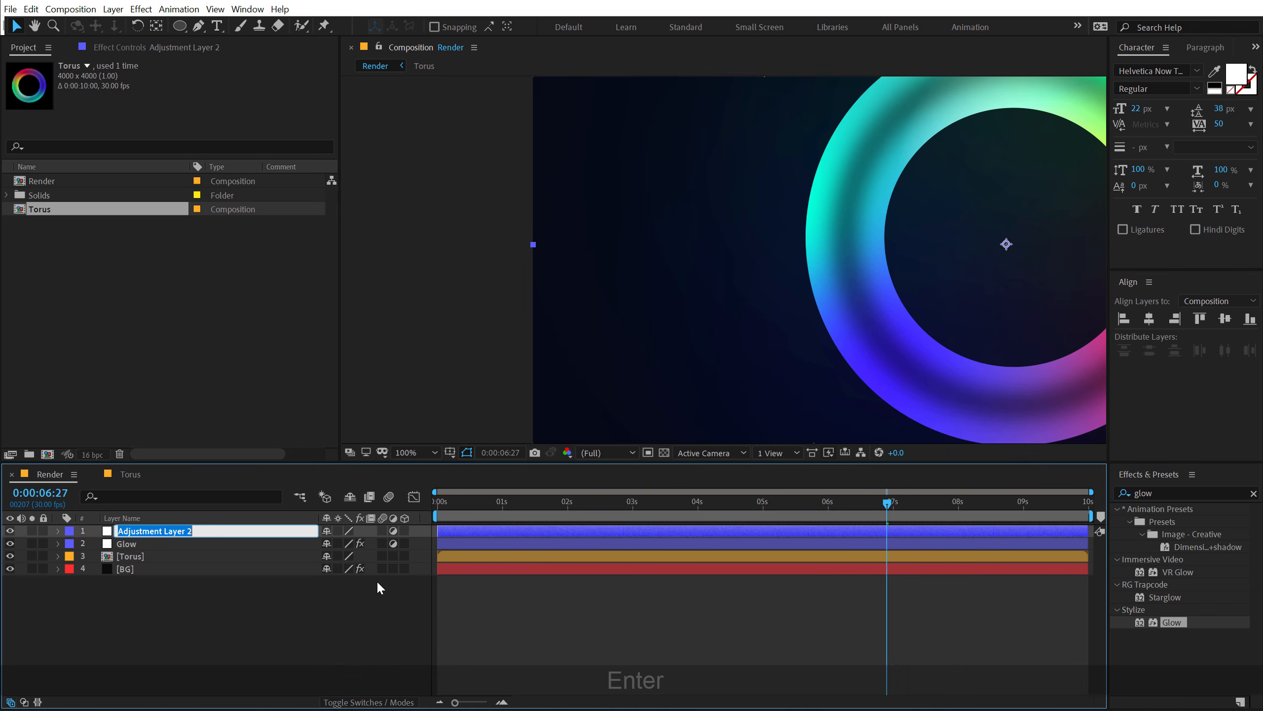
type("Noise")
key("Return")
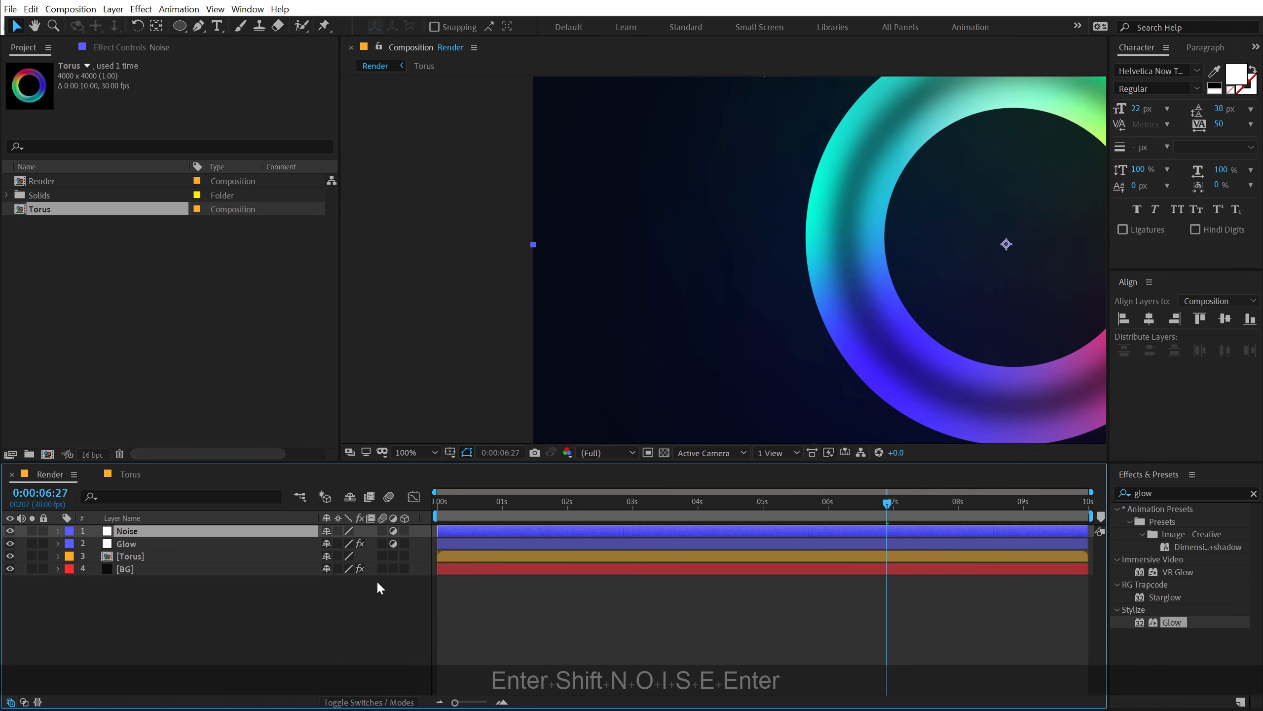
Apply the Noise & Grain Noise effect to the Noise layer and set its Amount of Noise to 3%
left_click(1165, 489)
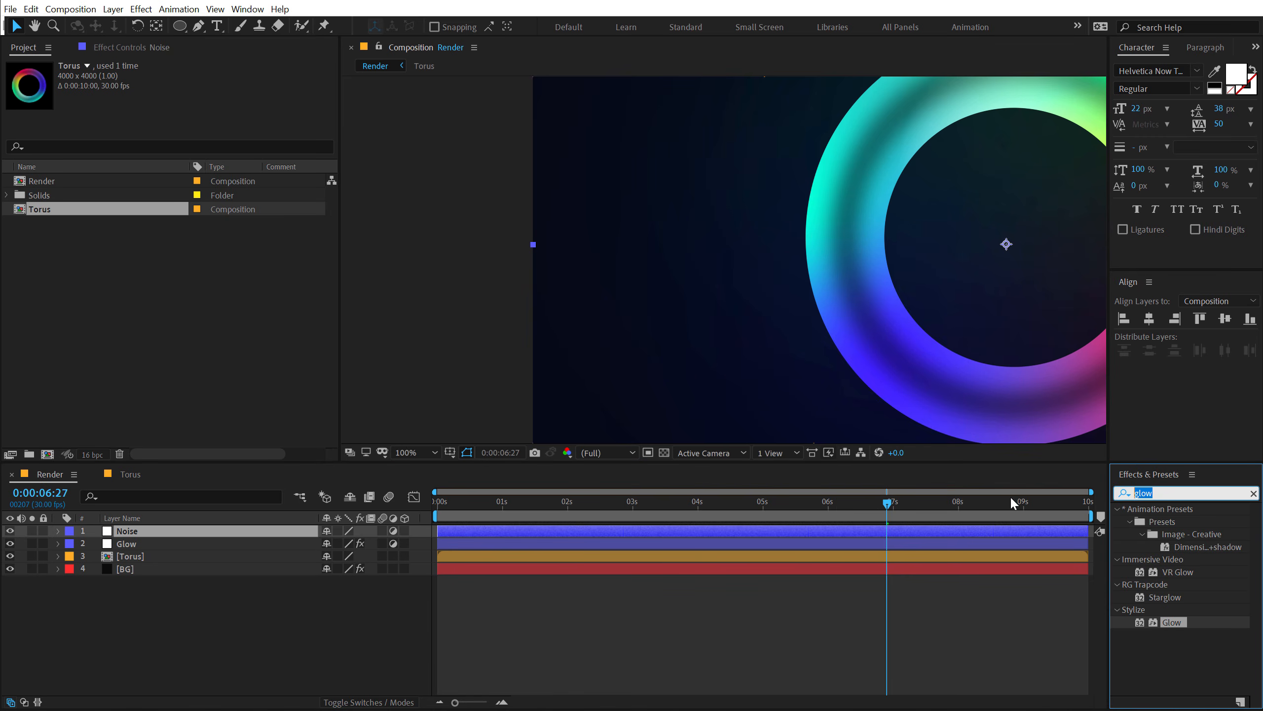
type("noise")
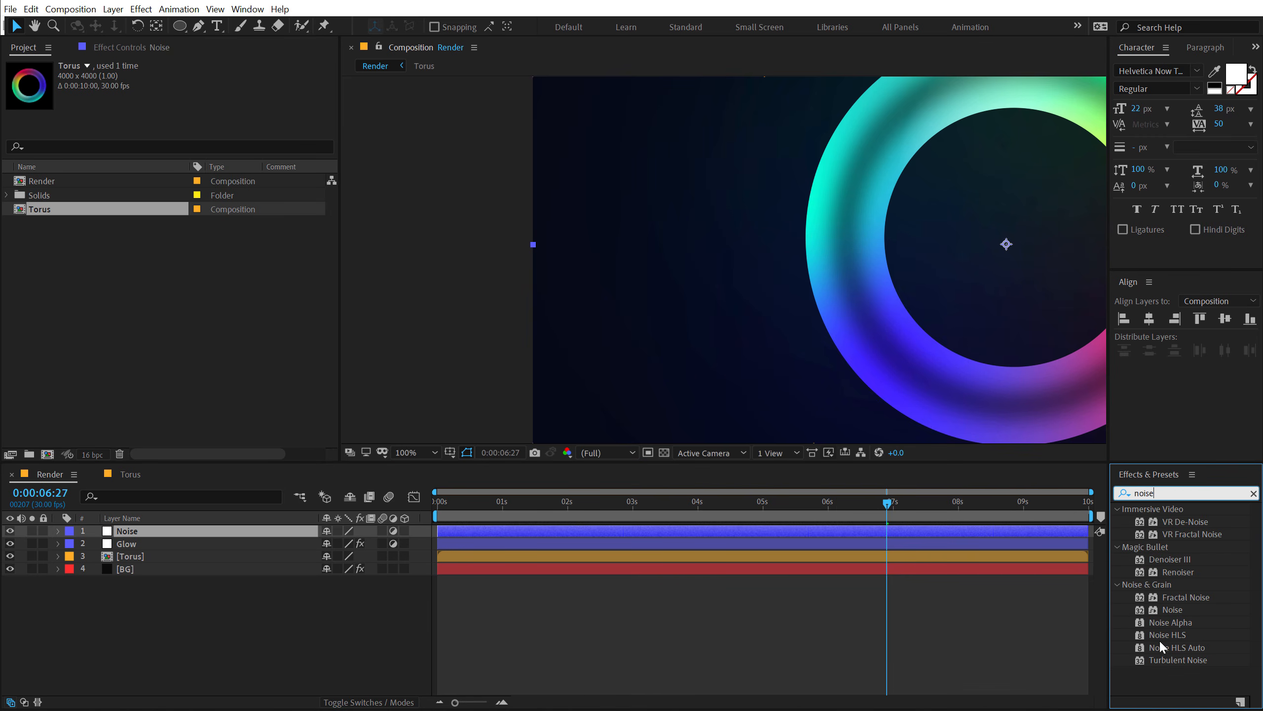
double_click(1172, 609)
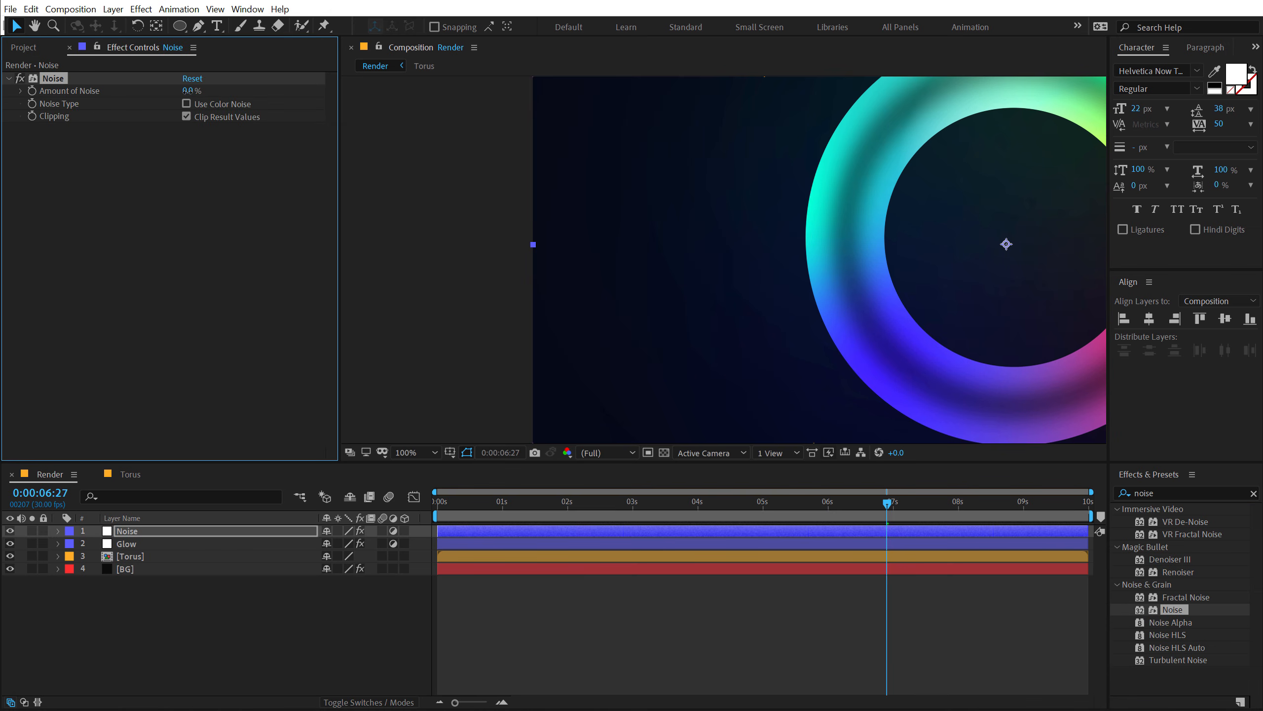
left_click(111, 291)
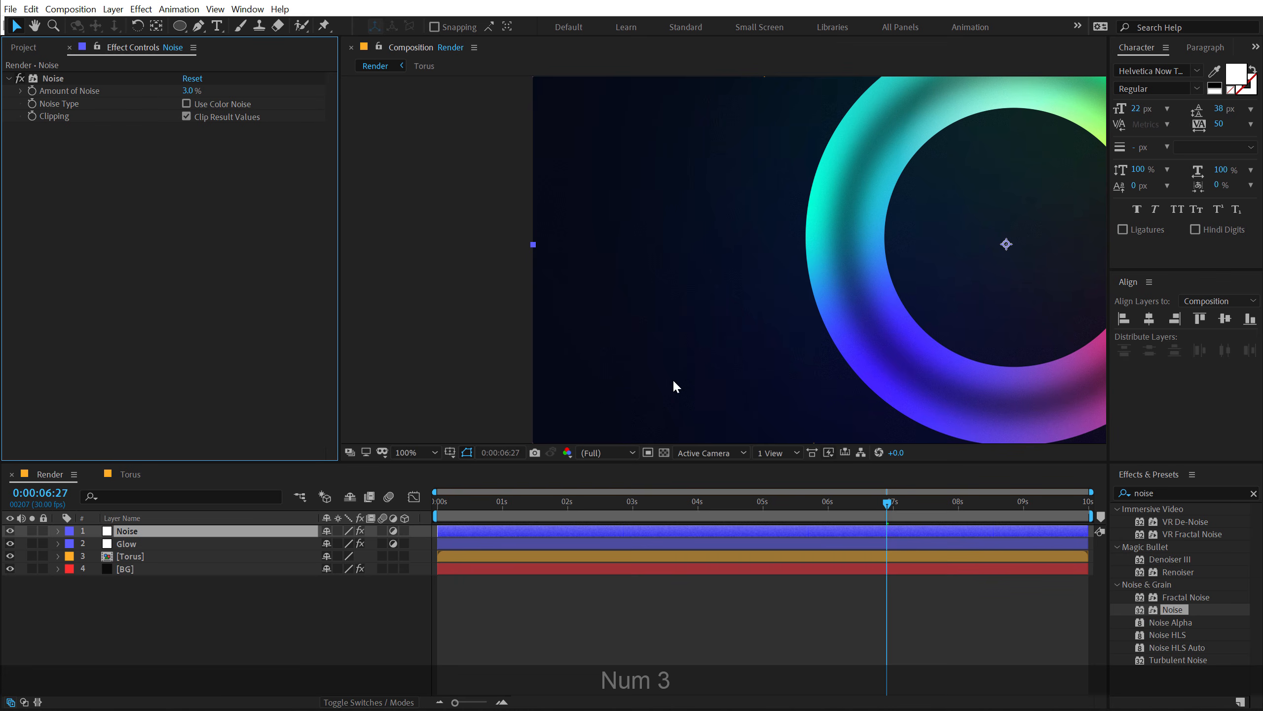
scroll(736, 344, "down", 1)
left_click_drag(786, 324, 691, 346)
scroll(750, 318, "up", 1)
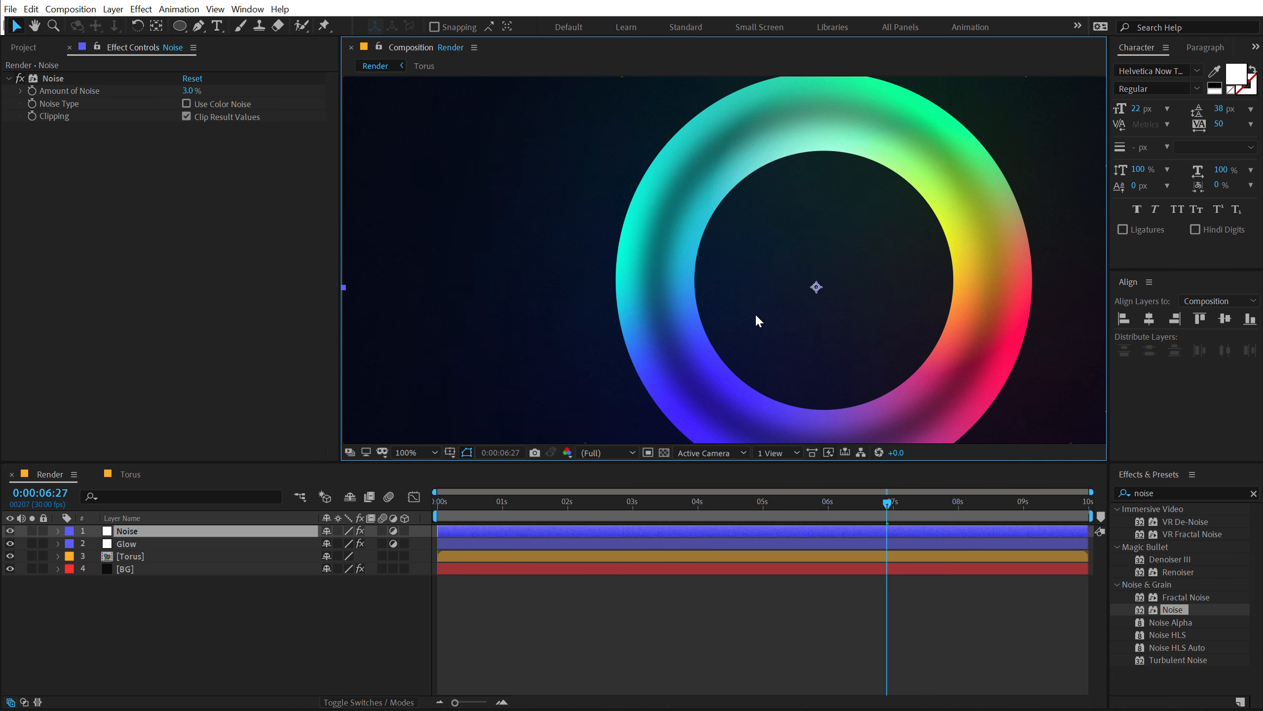
Set the composition's preview resolution to Full and inspect the noise around the torus close up and in the full frame
left_click(595, 454)
left_click(606, 499)
scroll(617, 303, "down", 1)
left_click_drag(682, 294, 657, 294)
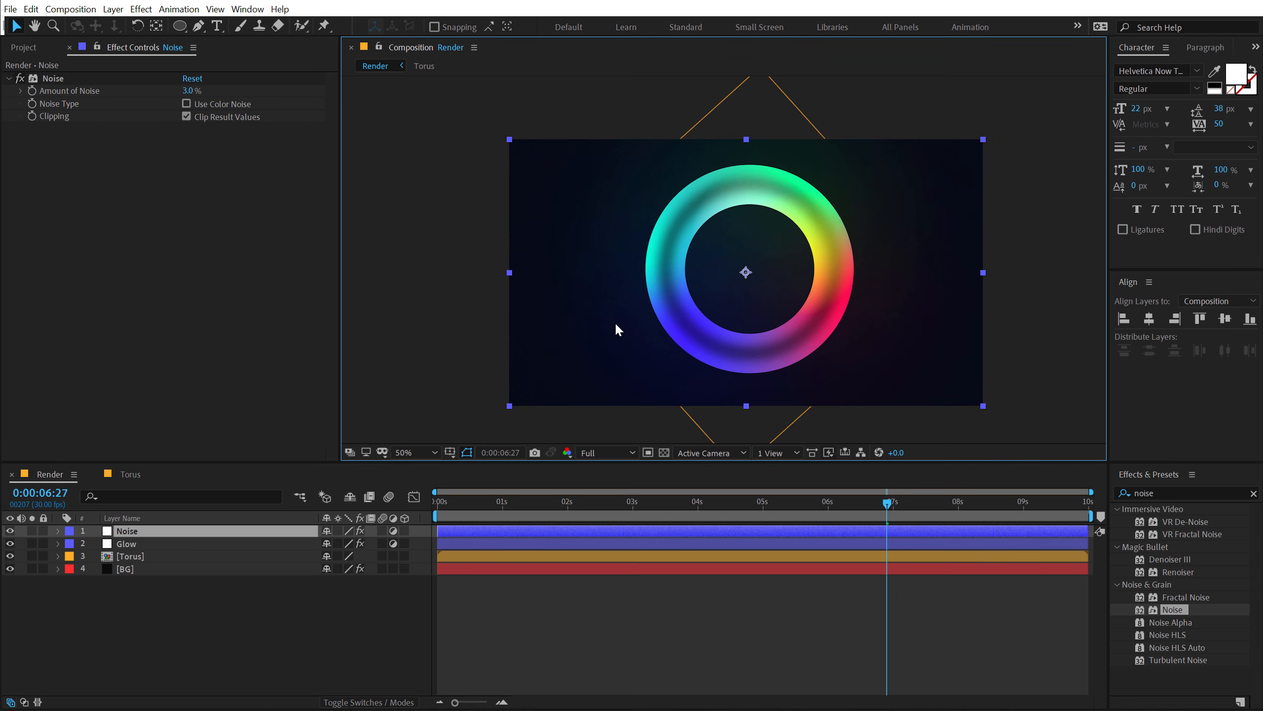
scroll(617, 327, "up", 1)
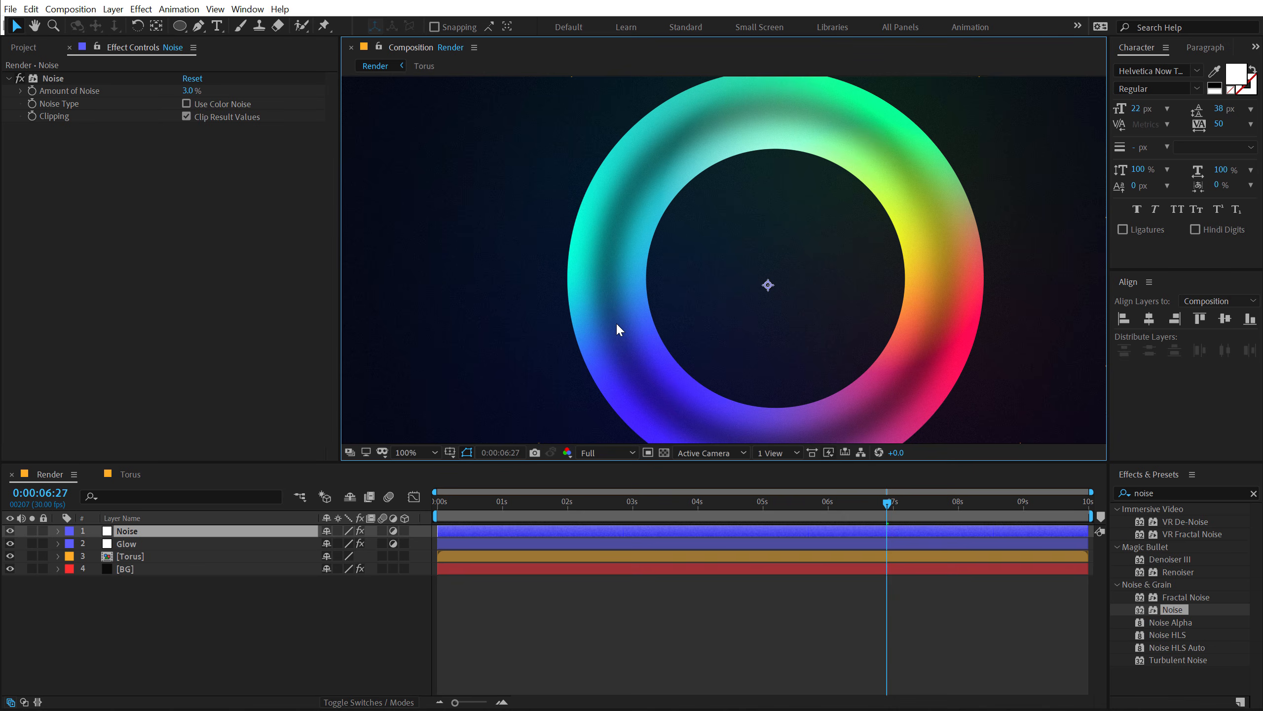
scroll(617, 327, "down", 1)
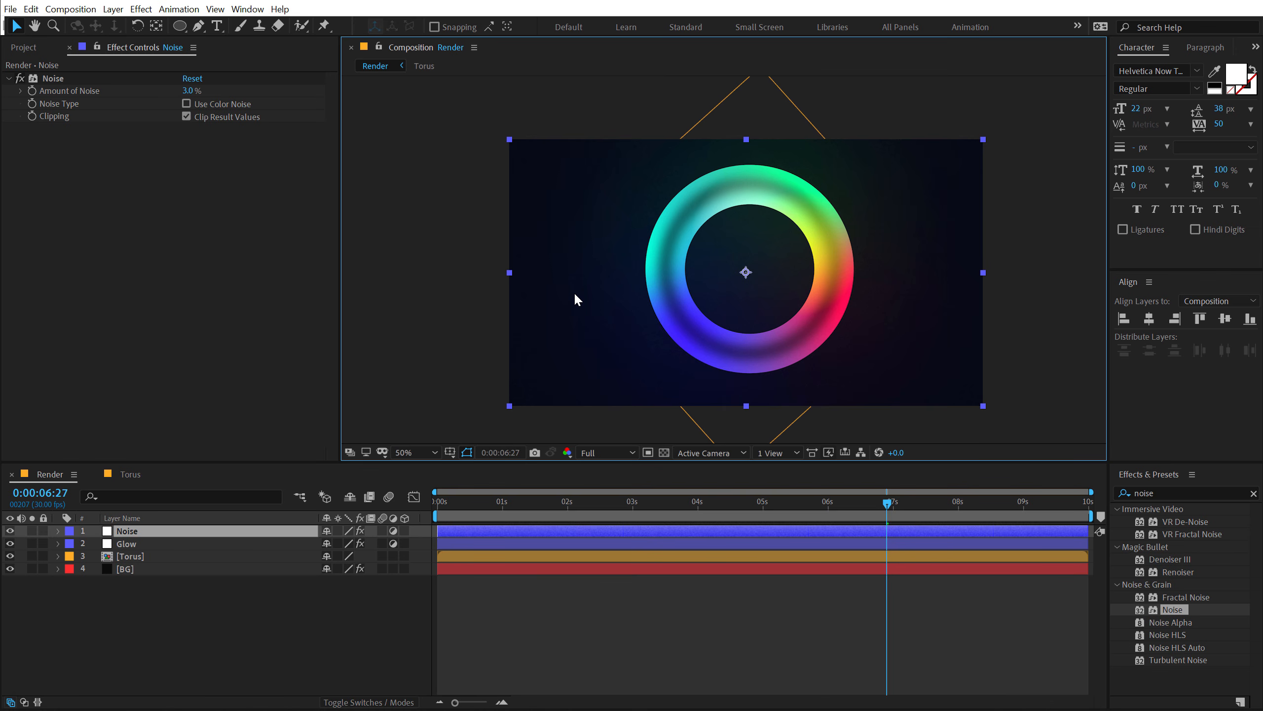
Set the Noise layer's Amount of Noise to 2%
left_click(187, 90)
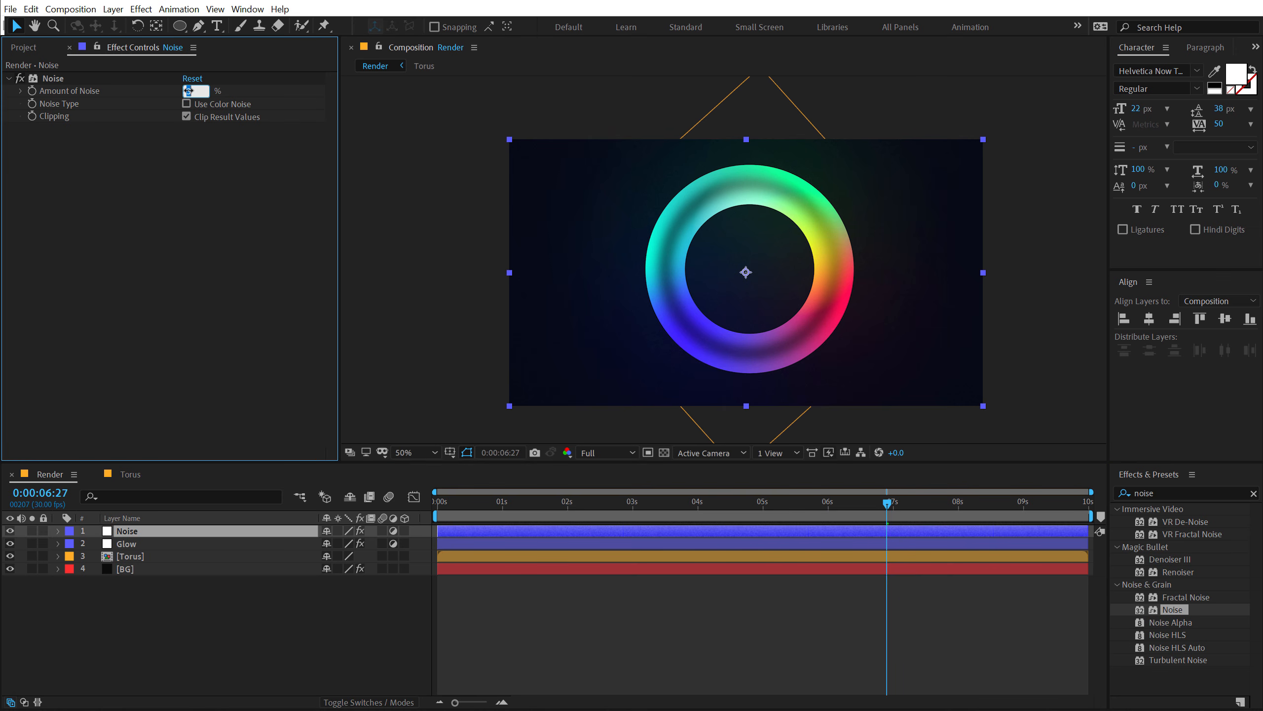
type("2")
key("Return")
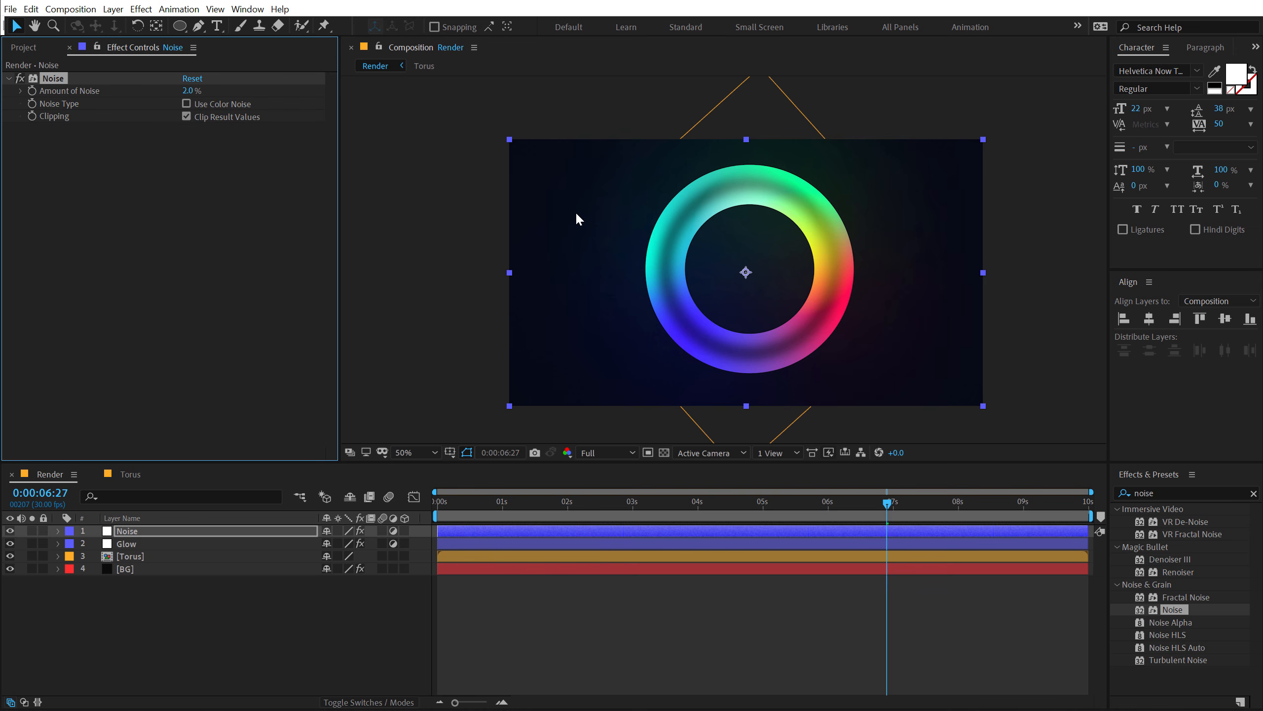
Duplicate the Glow effect on the Glow adjustment layer and compare the result with the single glow
left_click(133, 544)
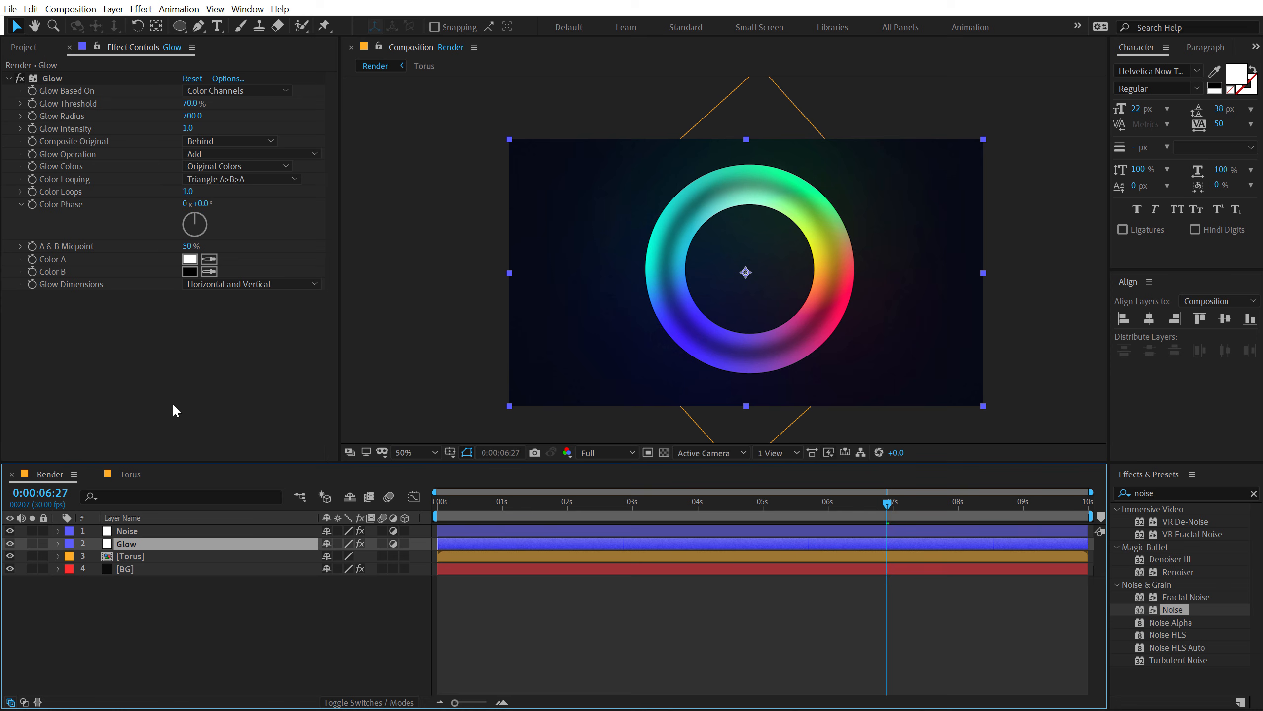
left_click(53, 78)
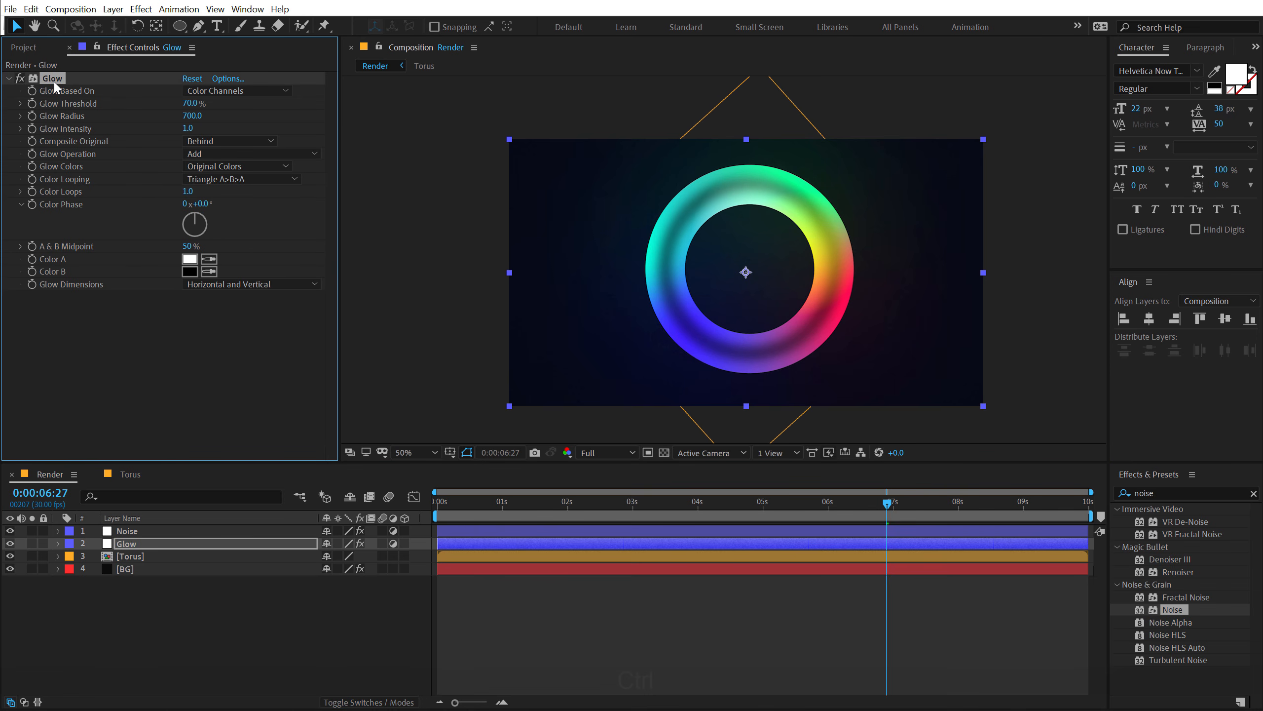
key("ctrl+d")
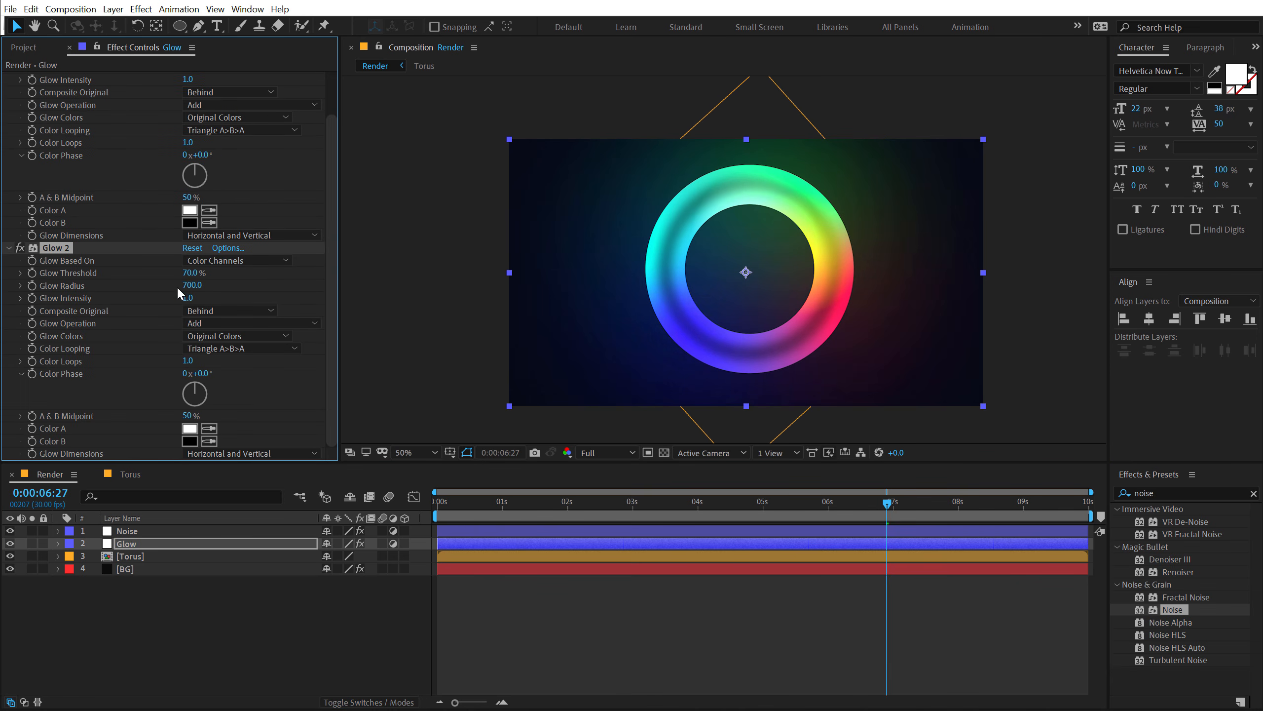
key("ctrl+z")
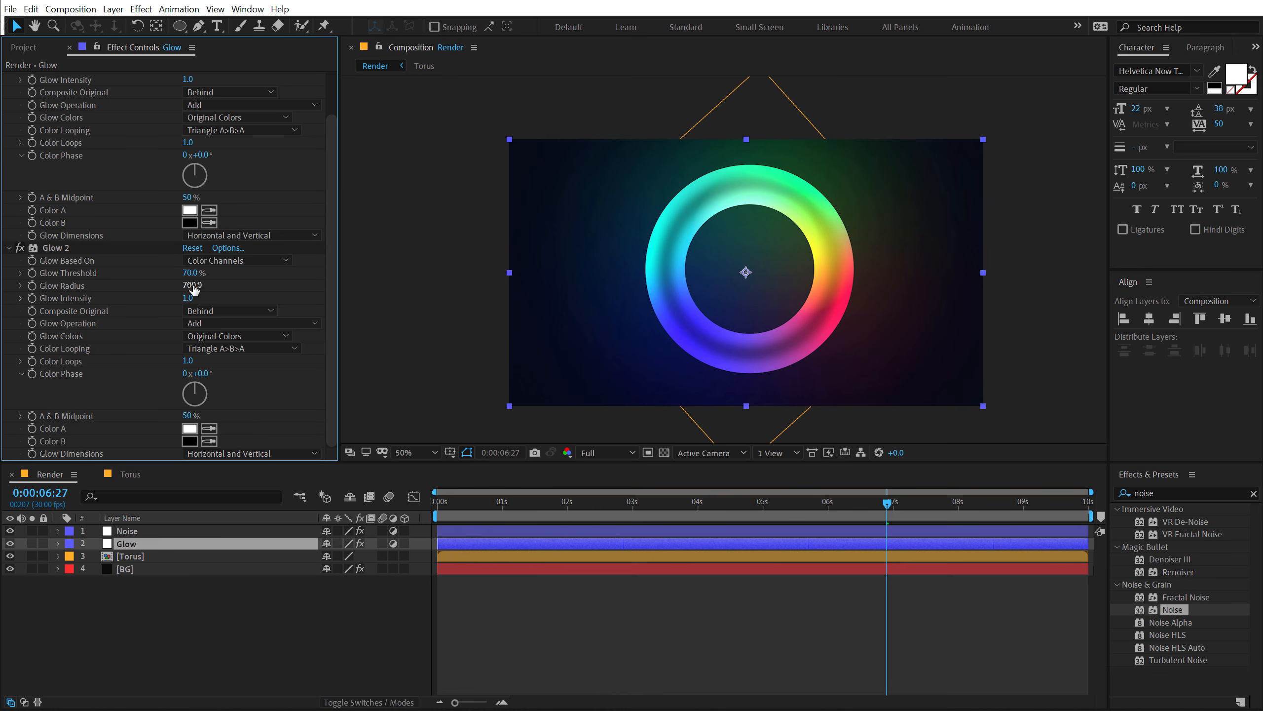
Set the duplicated Glow effect's Glow Radius to 1000 and its Glow Intensity to 0.6
type("00")
key("Return")
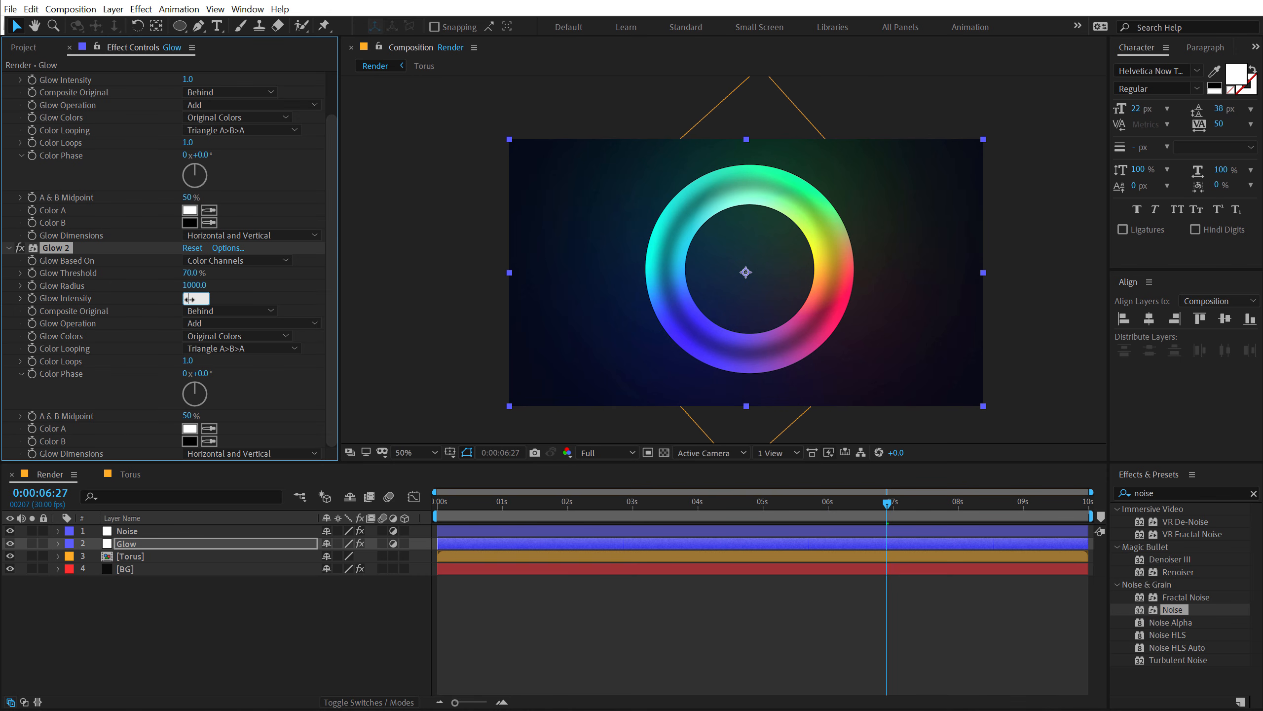
type(".6")
key("Return")
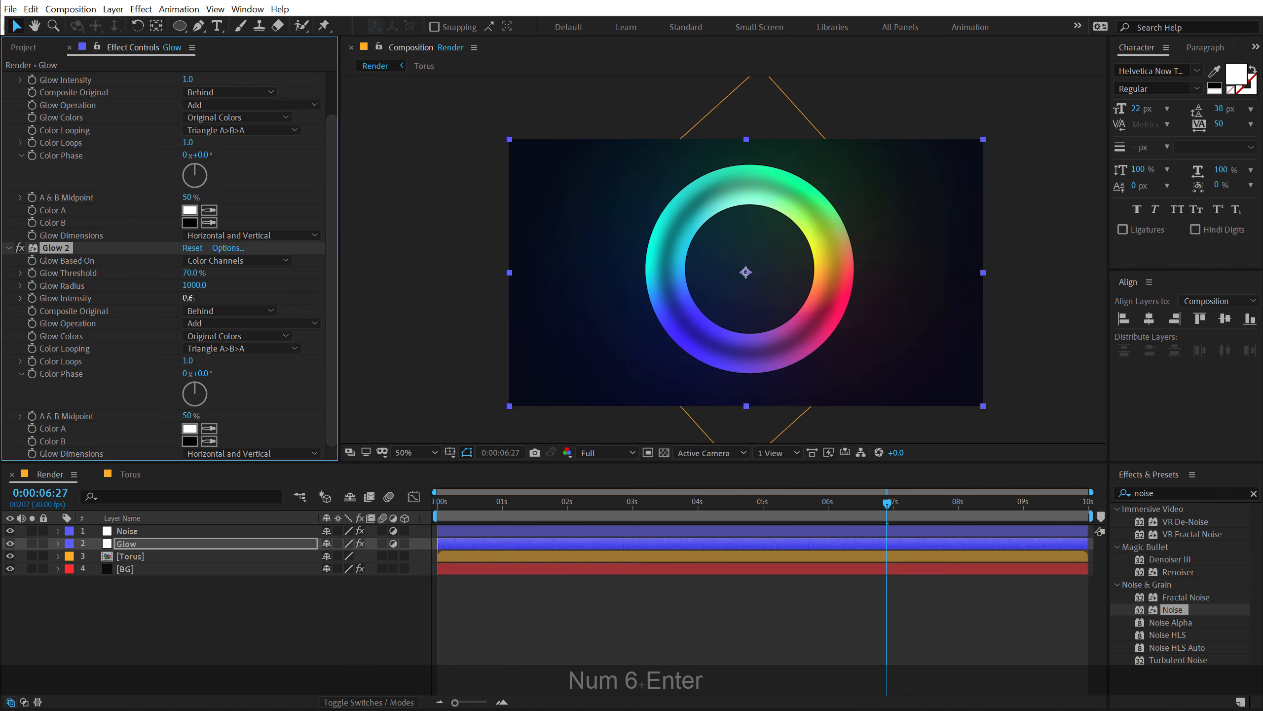
left_click(244, 647)
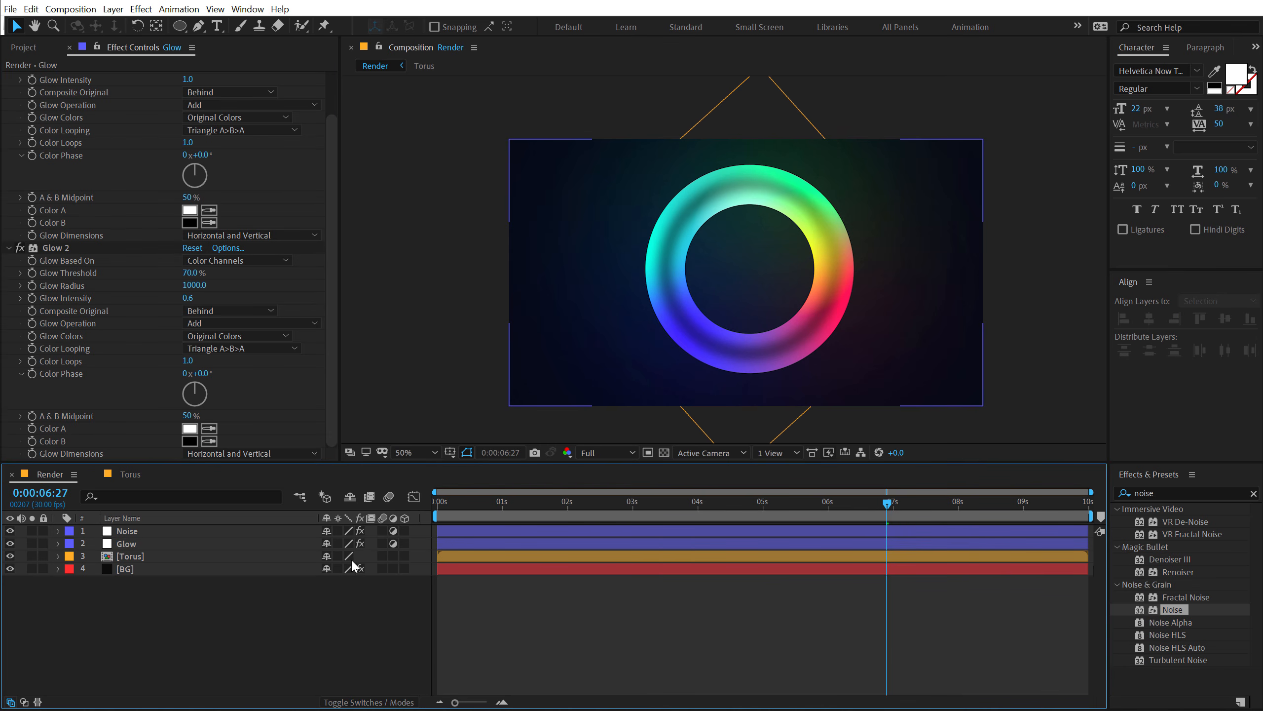
Check the glowing torus at several points of the animation between 0:00:02:22 and 0:00:05:24
left_click_drag(463, 505, 619, 504)
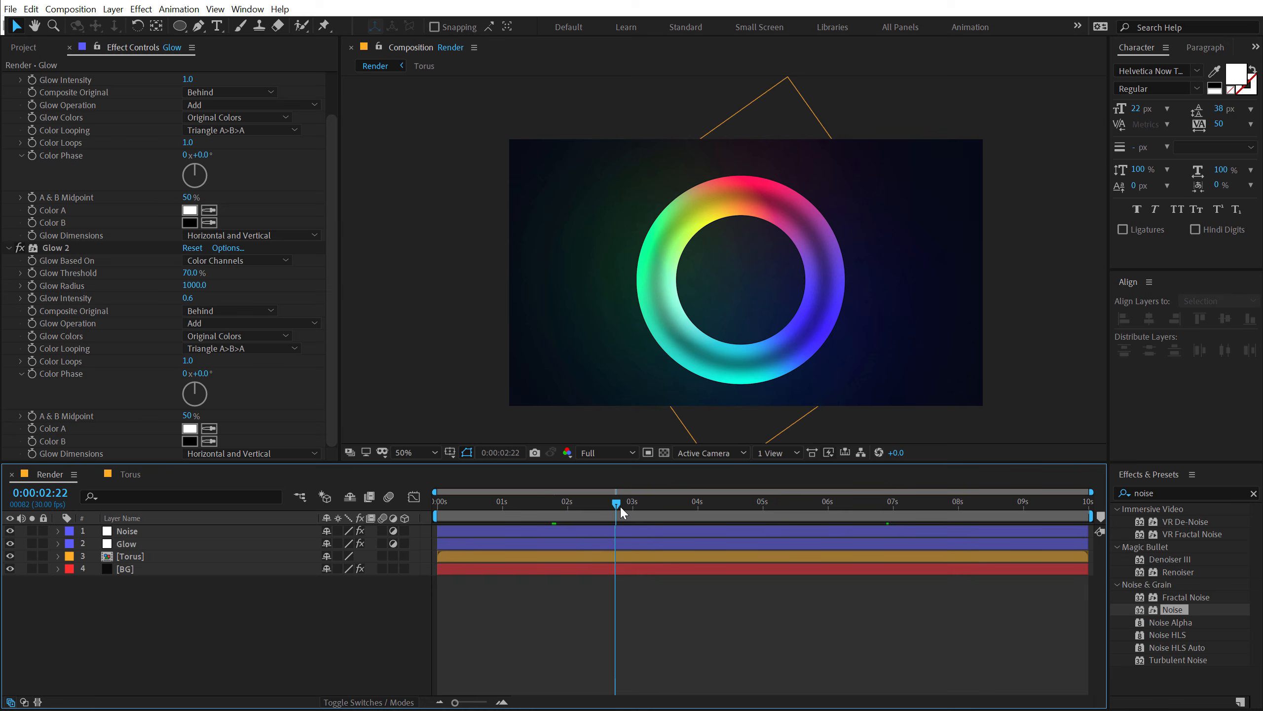
left_click(664, 502)
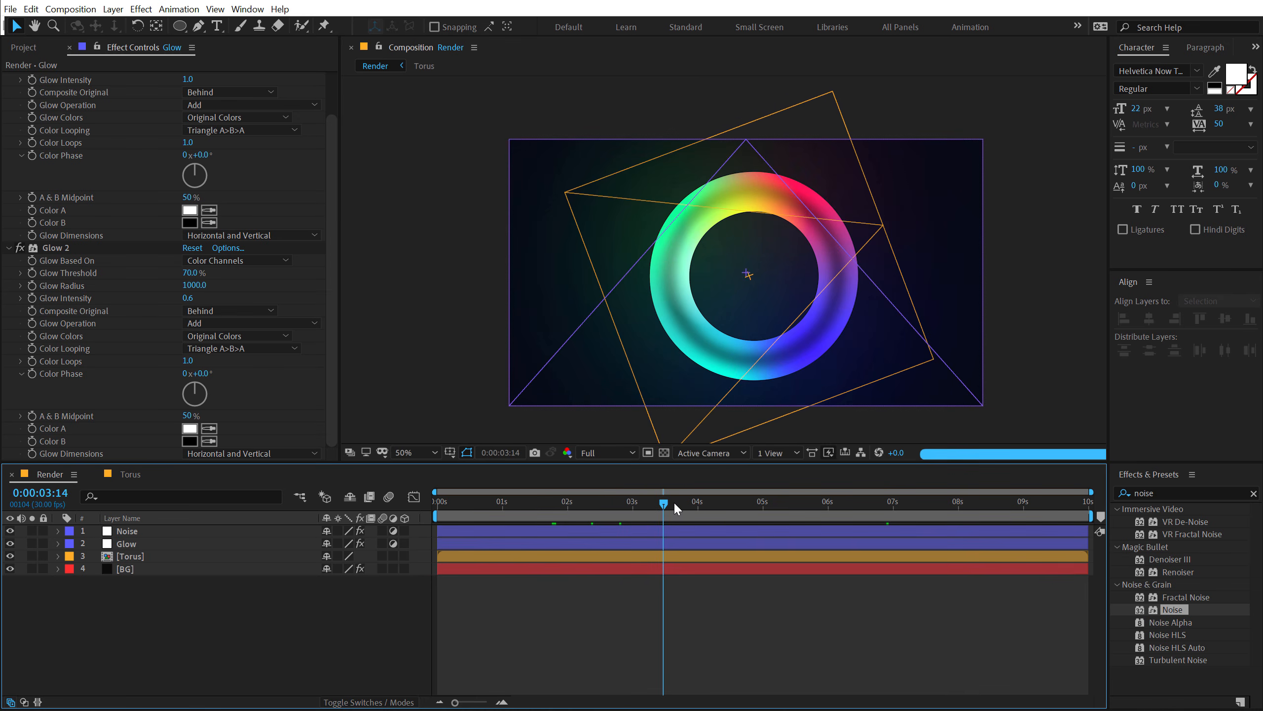
left_click(695, 504)
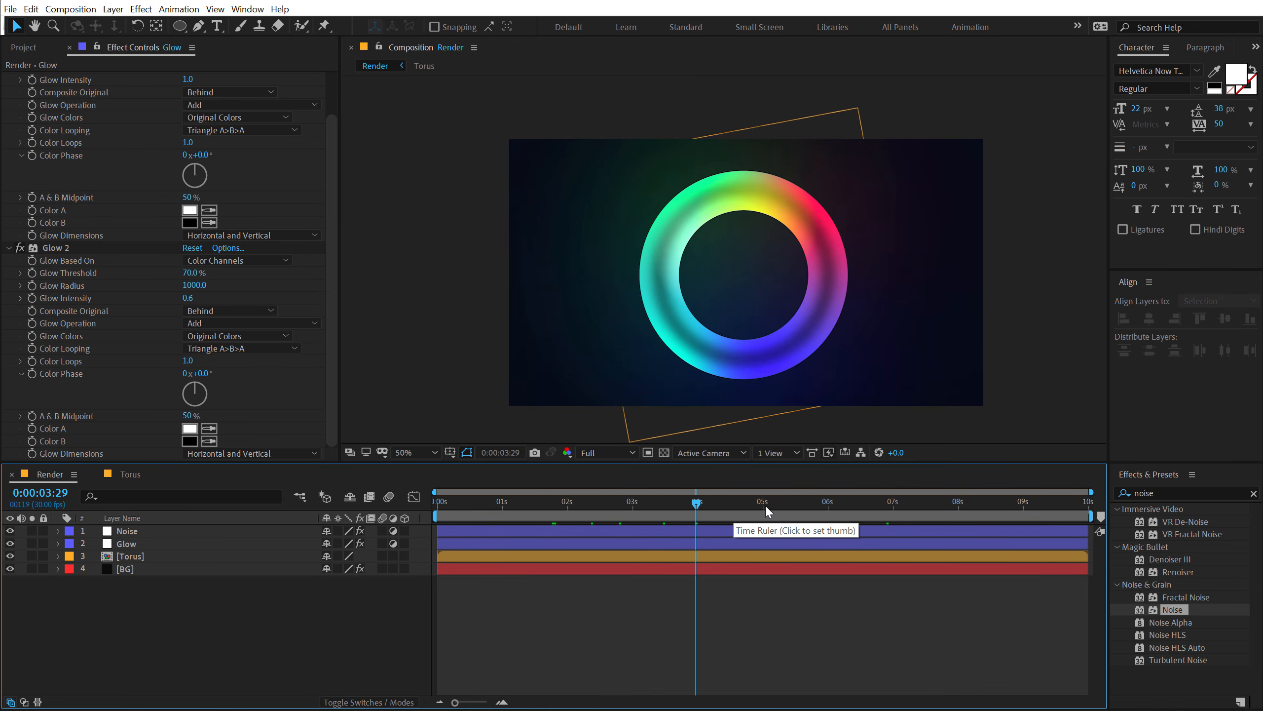
left_click(754, 504)
left_click(816, 513)
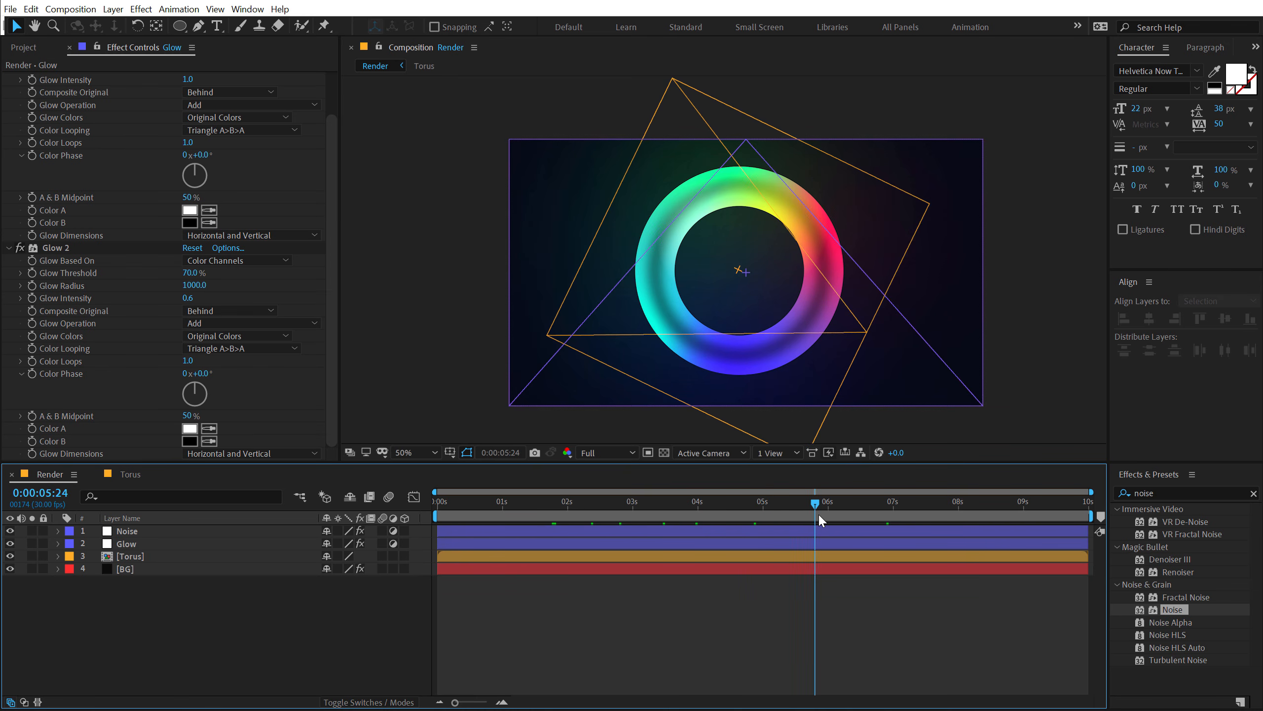
left_click(755, 504)
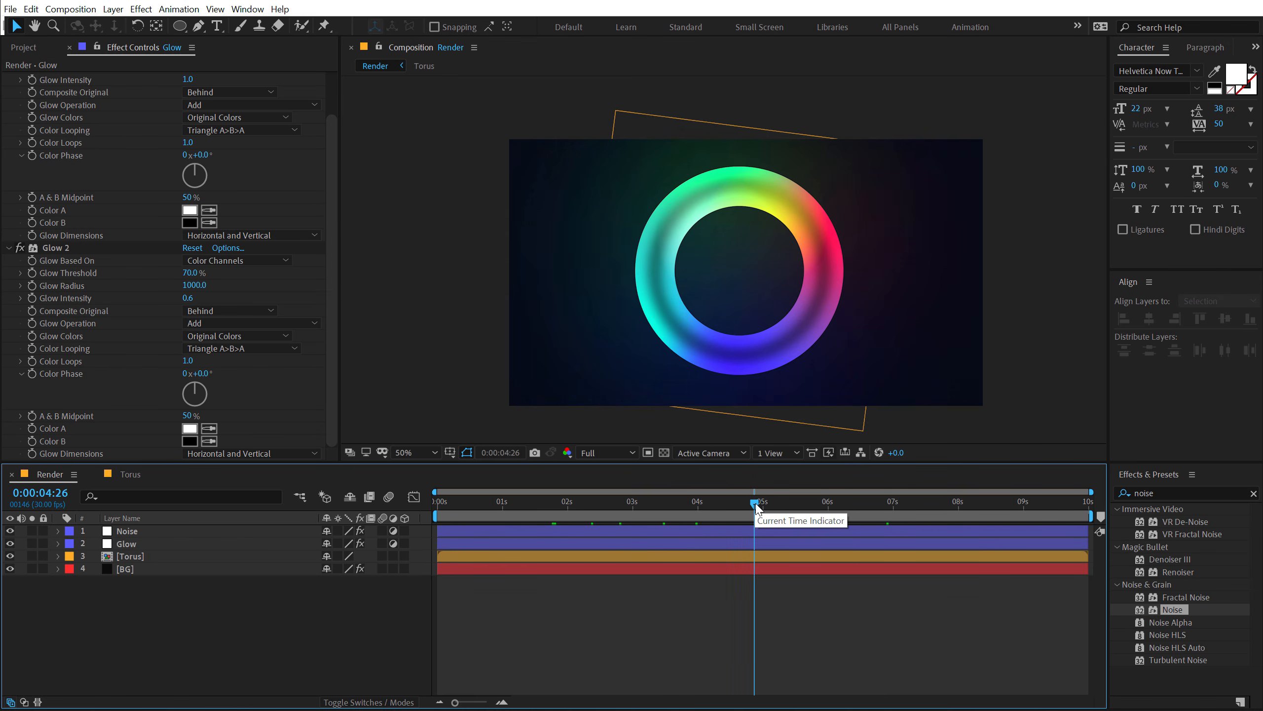
left_click(818, 513)
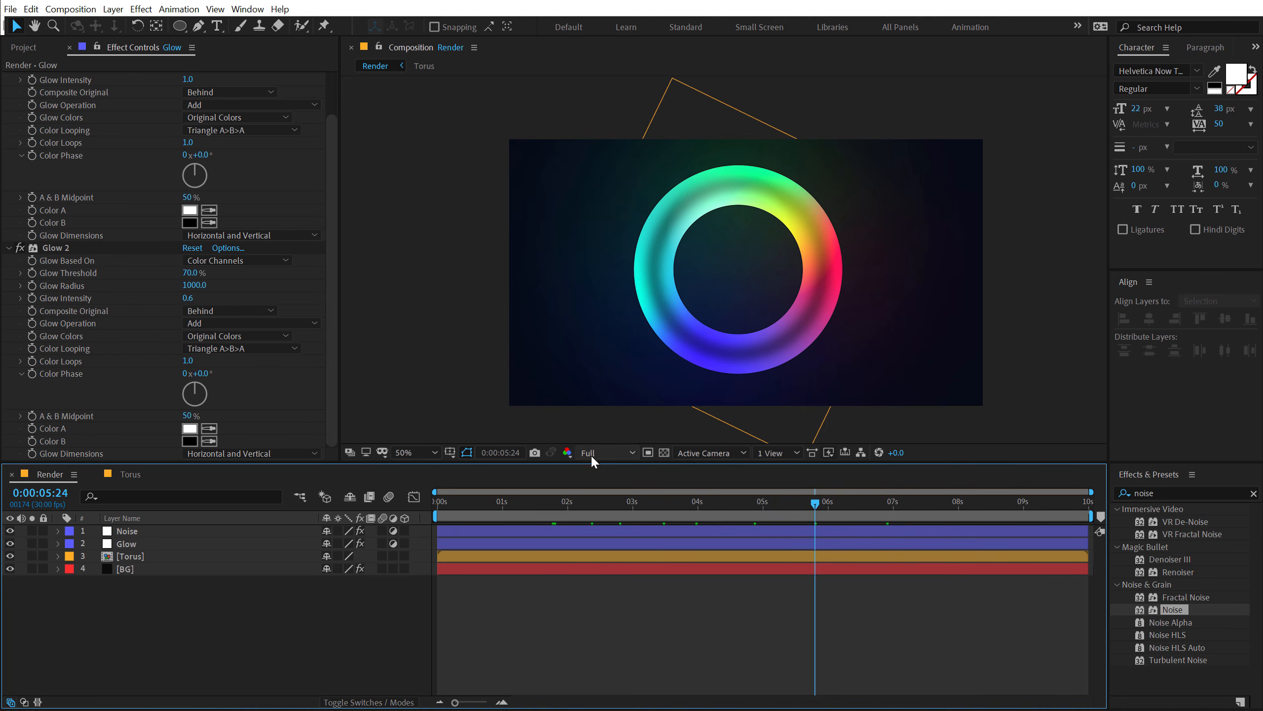
Set the Render composition's preview resolution to Auto
left_click(591, 453)
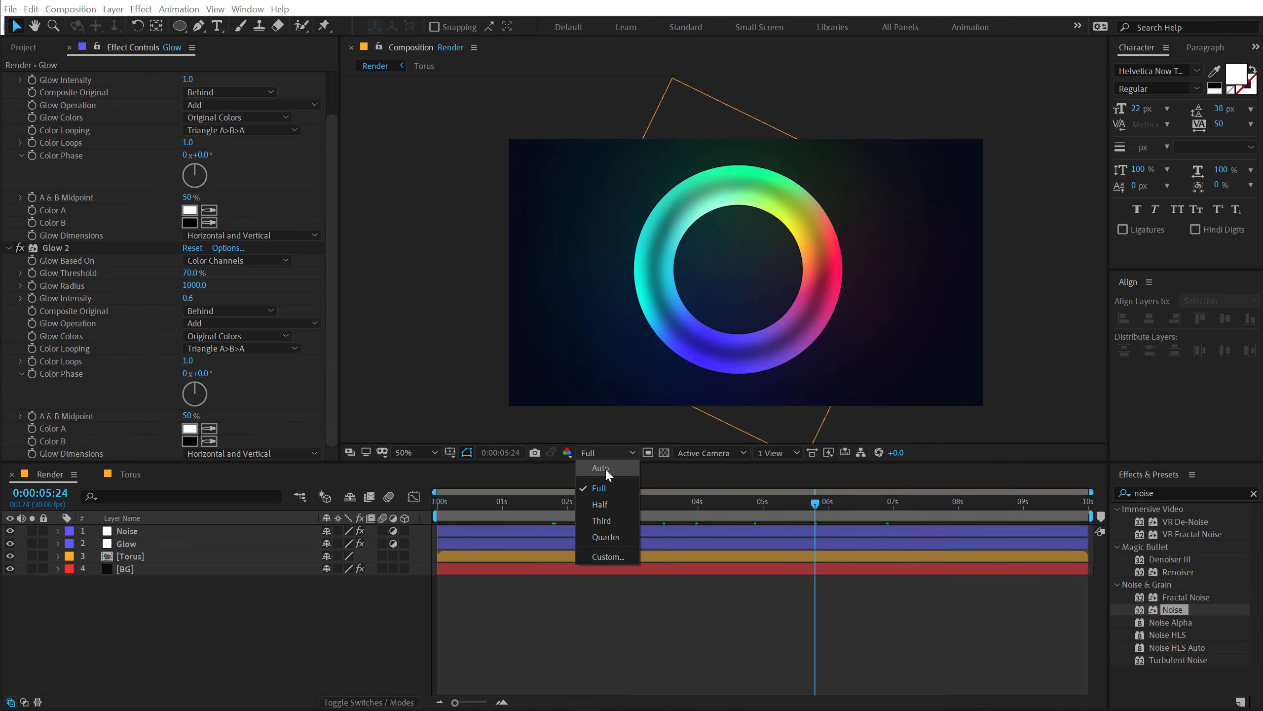
left_click(602, 498)
left_click(740, 352)
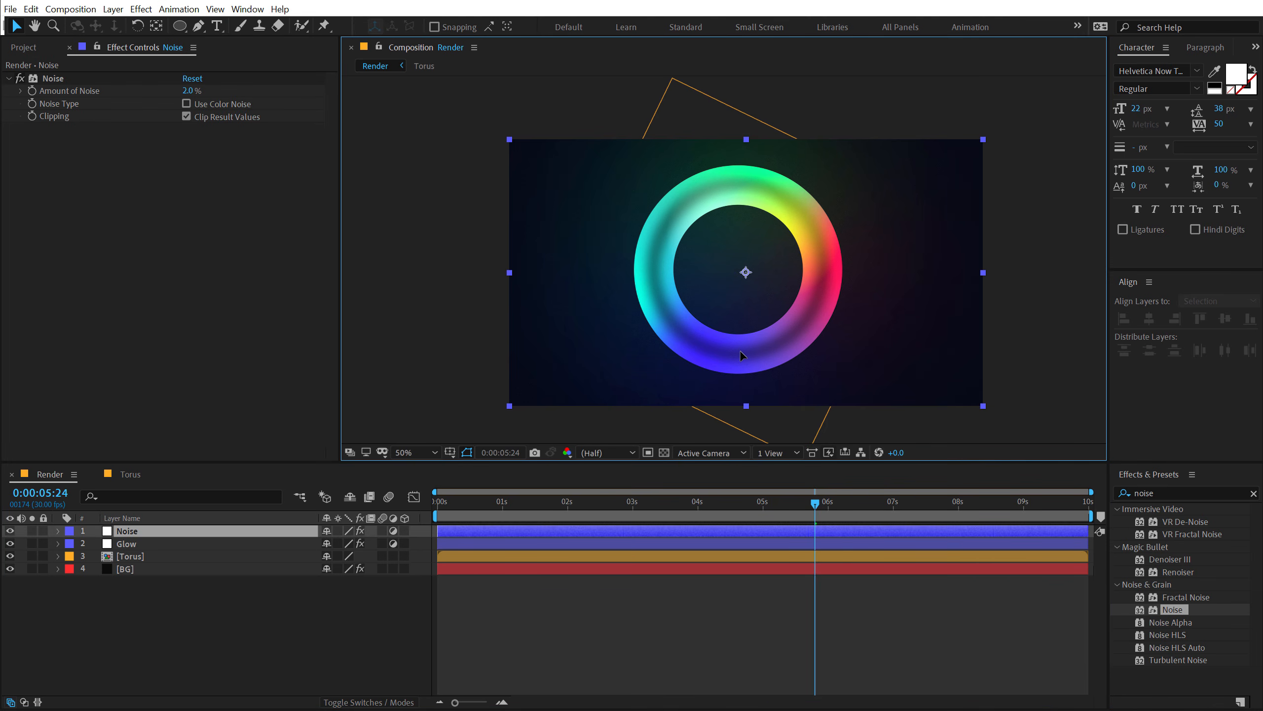
Duplicate the Torus layer and move the copy to the upper-right corner of the composition frame
left_click(128, 555)
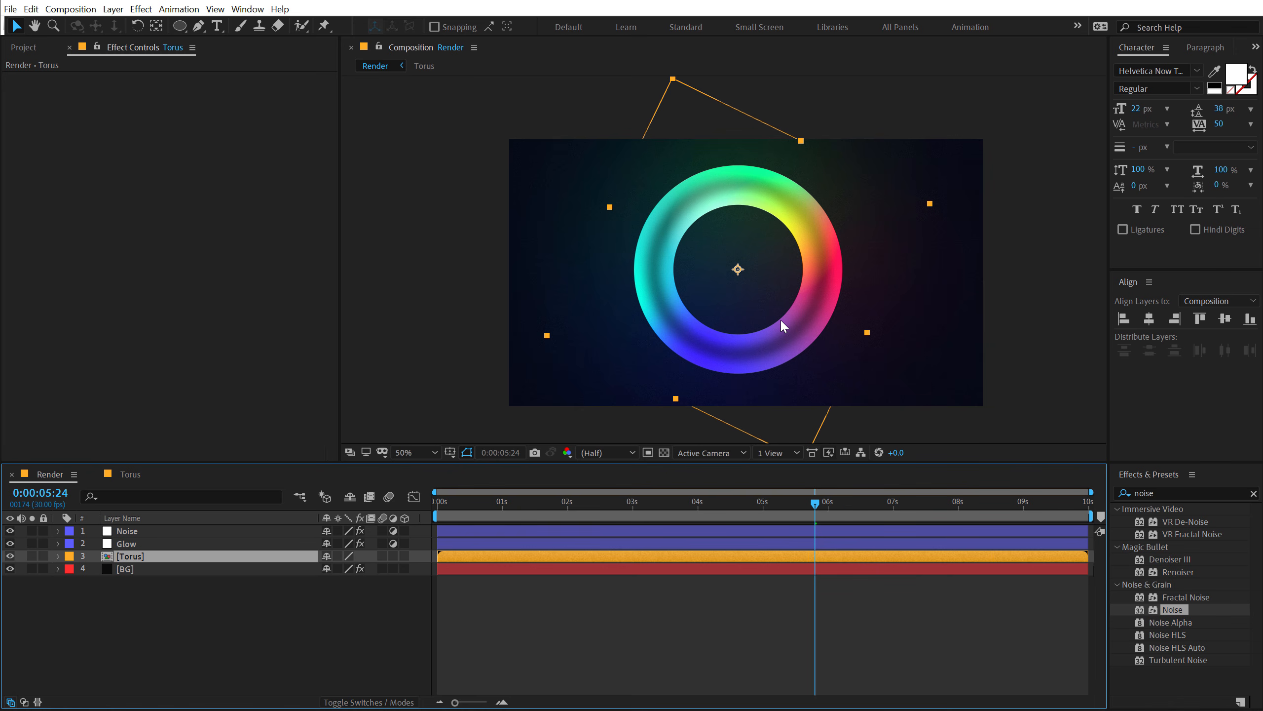
key("ctrl+d")
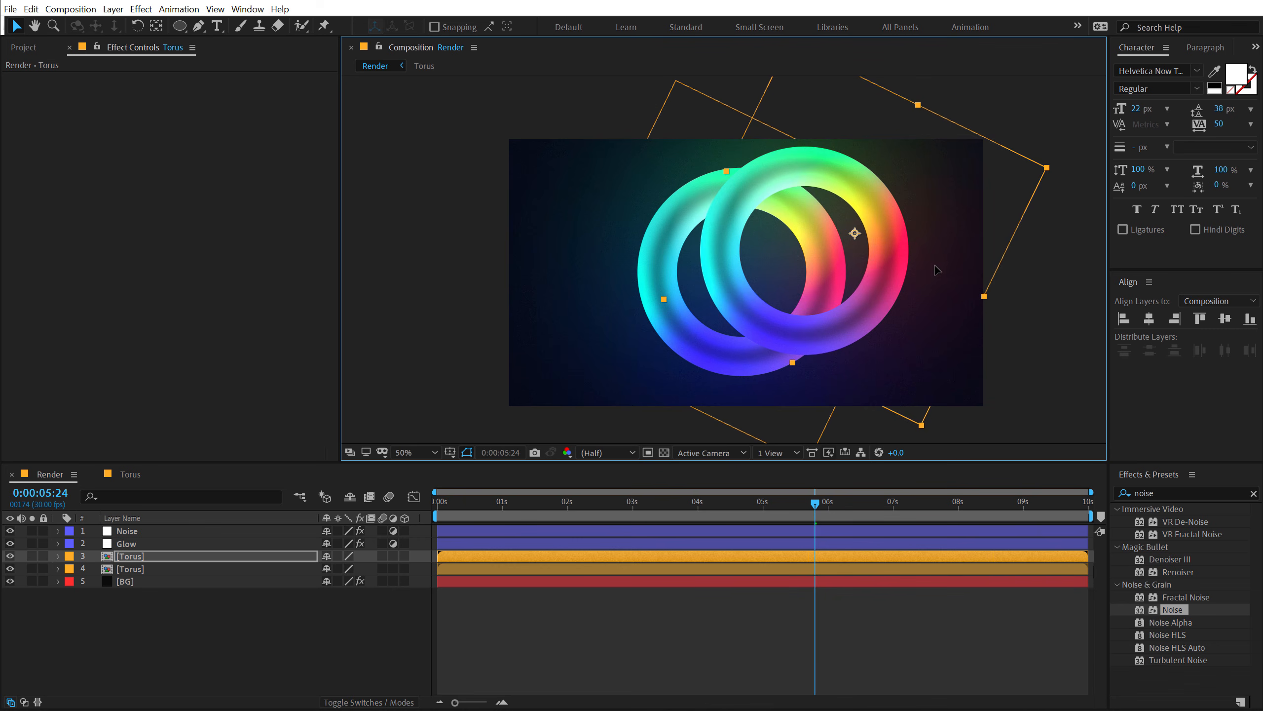
left_click_drag(937, 270, 967, 213)
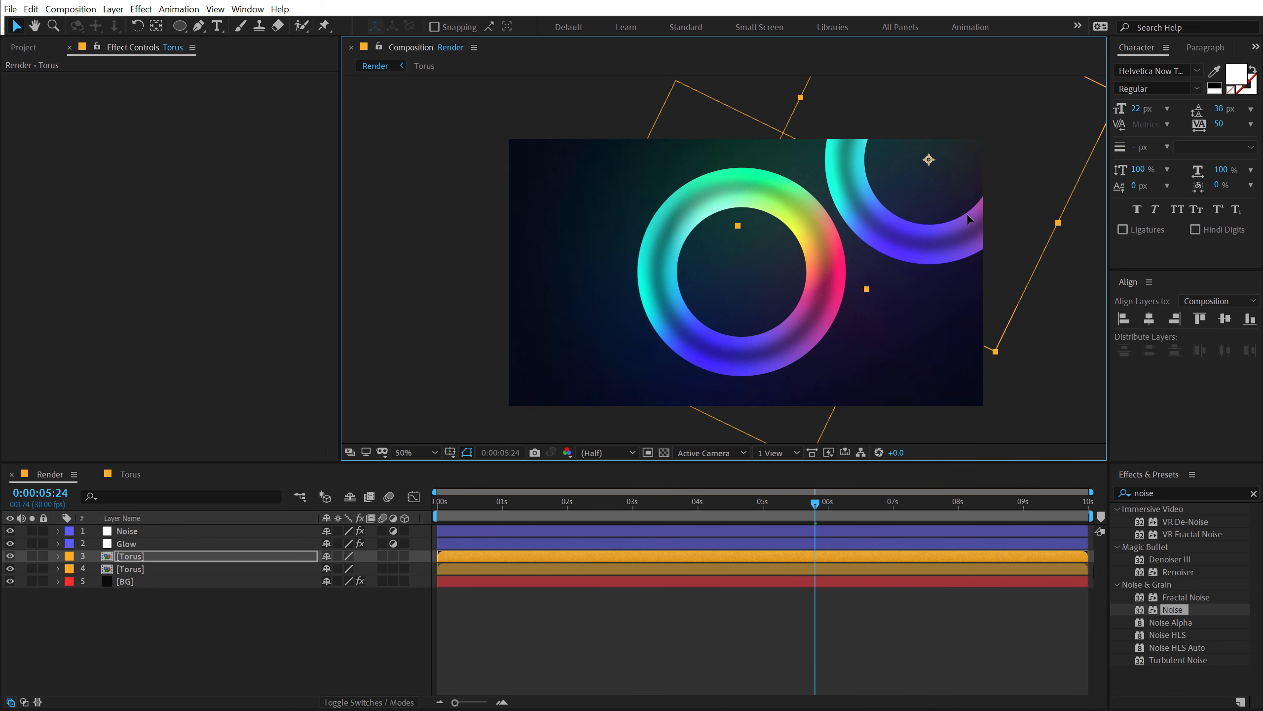
Set the duplicated torus's Scale to 24% and reposition it partly beyond the frame's upper-right corner
key("s")
left_click(364, 569)
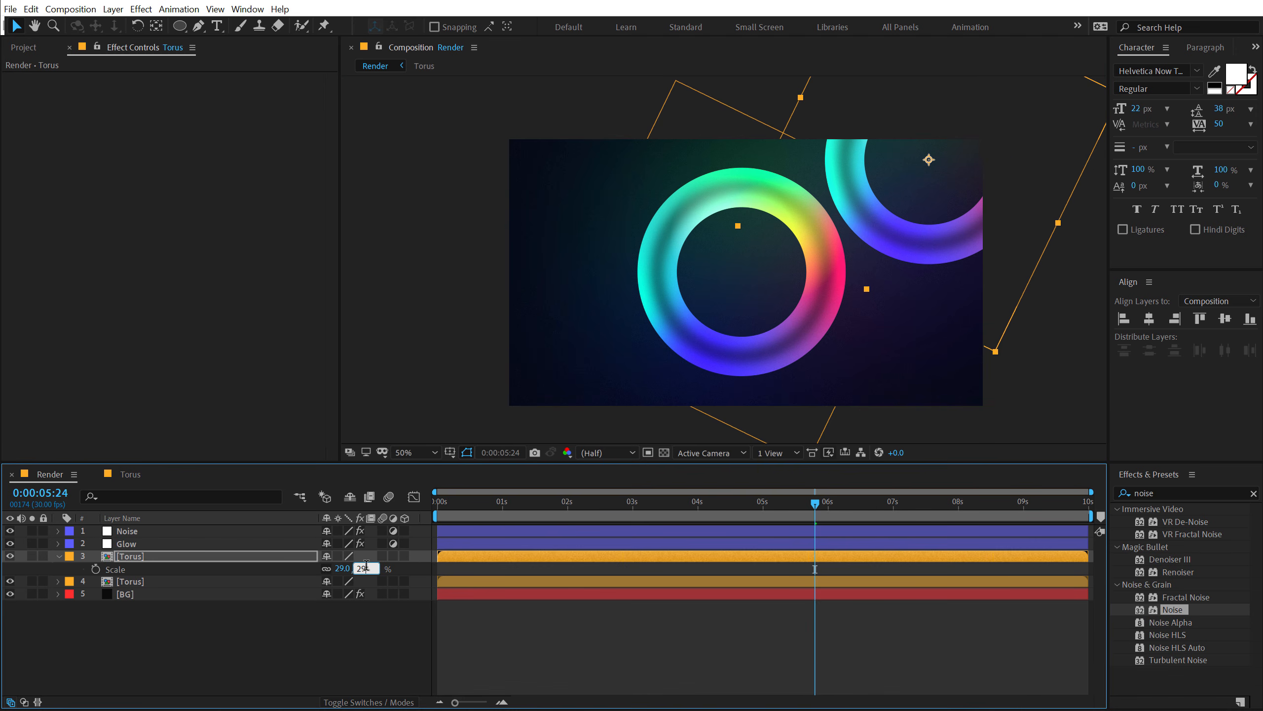
type("24")
key("Return")
left_click_drag(926, 220, 916, 234)
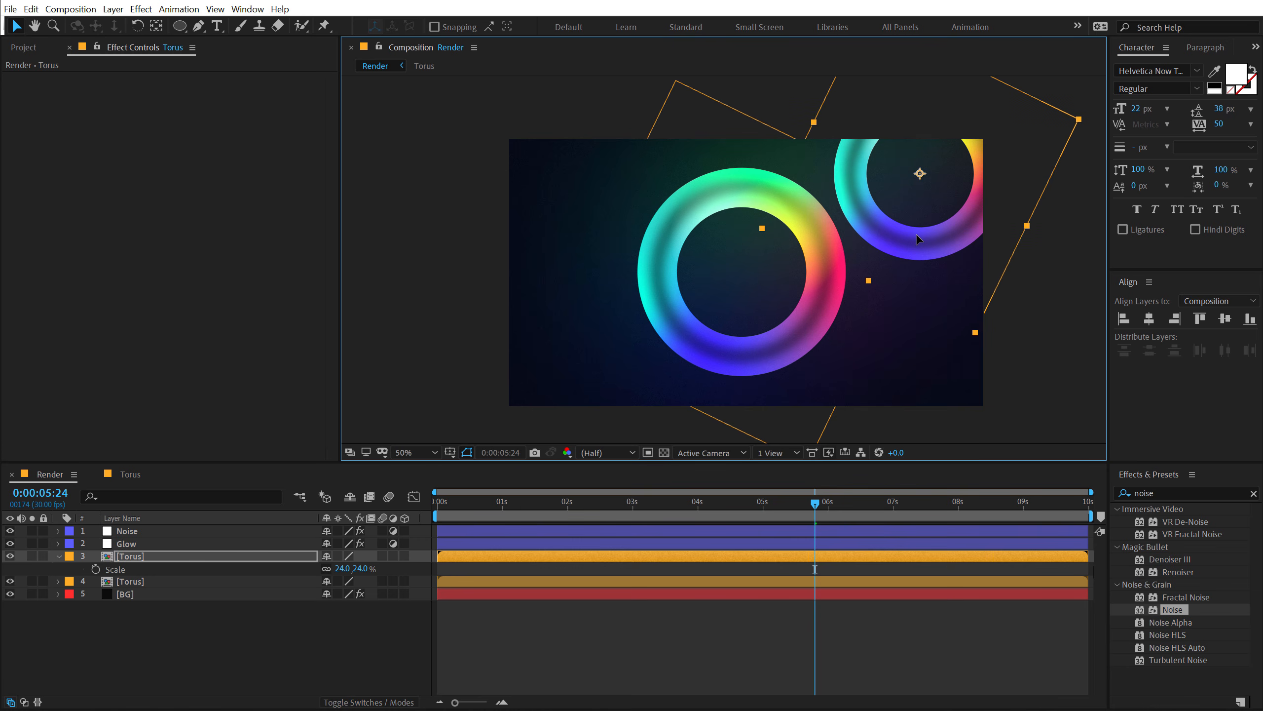
Apply the Distort Transform effect to the smaller torus copy and set its Rotation to 249°
left_click(139, 555)
left_click_drag(1168, 492, 1052, 500)
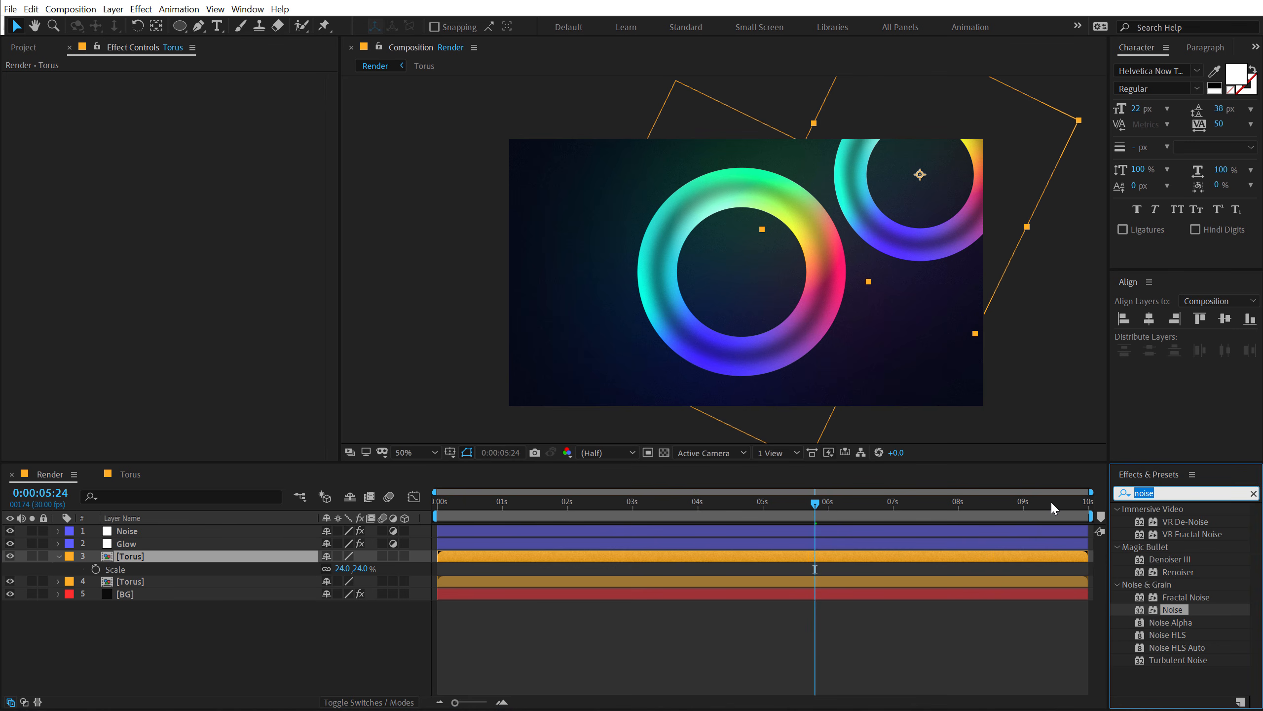
type("trans")
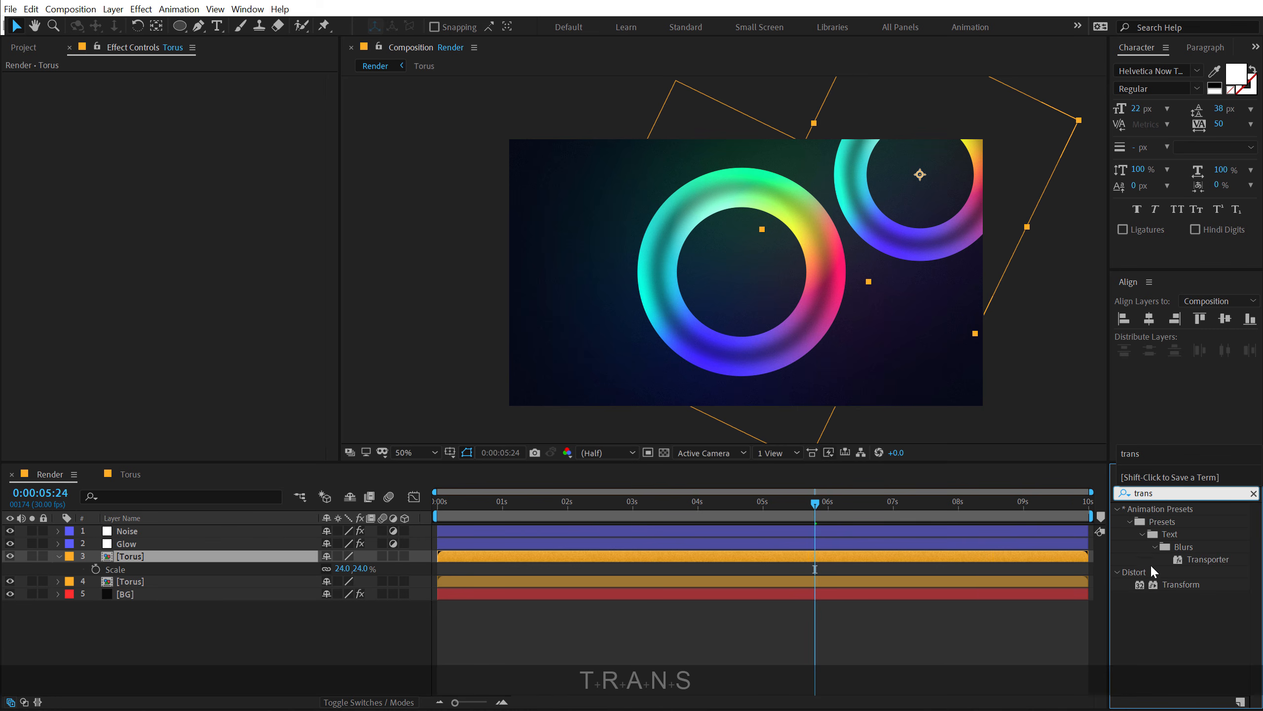
double_click(1168, 585)
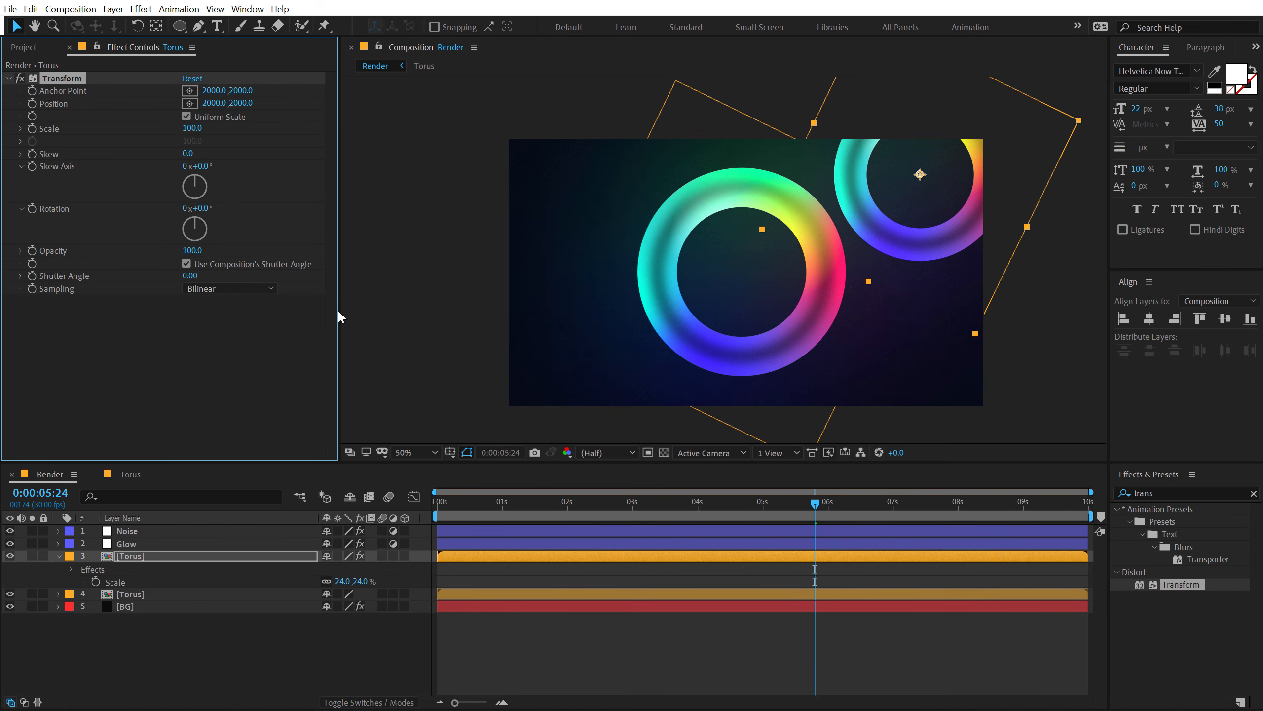
left_click_drag(205, 215, 367, 182)
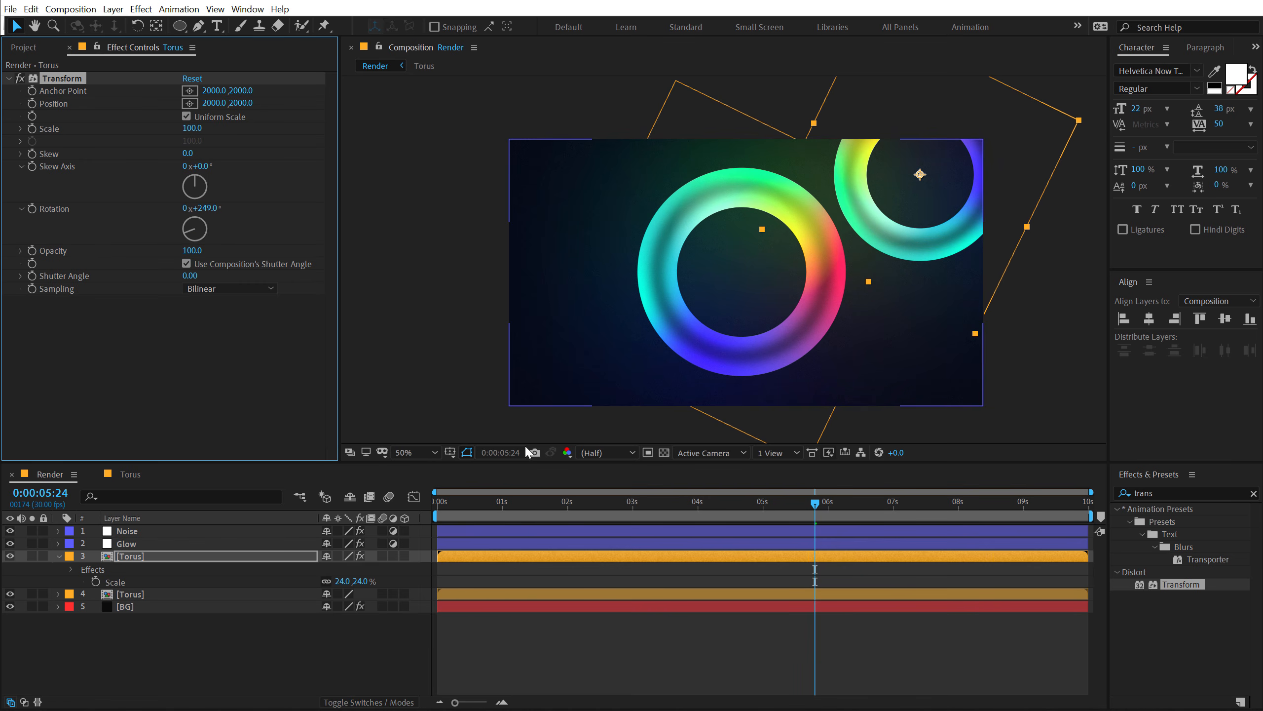
Duplicate the smaller torus, set the new copy's Scale to 44% and place it partly beyond the frame's lower-right corner
left_click(122, 556)
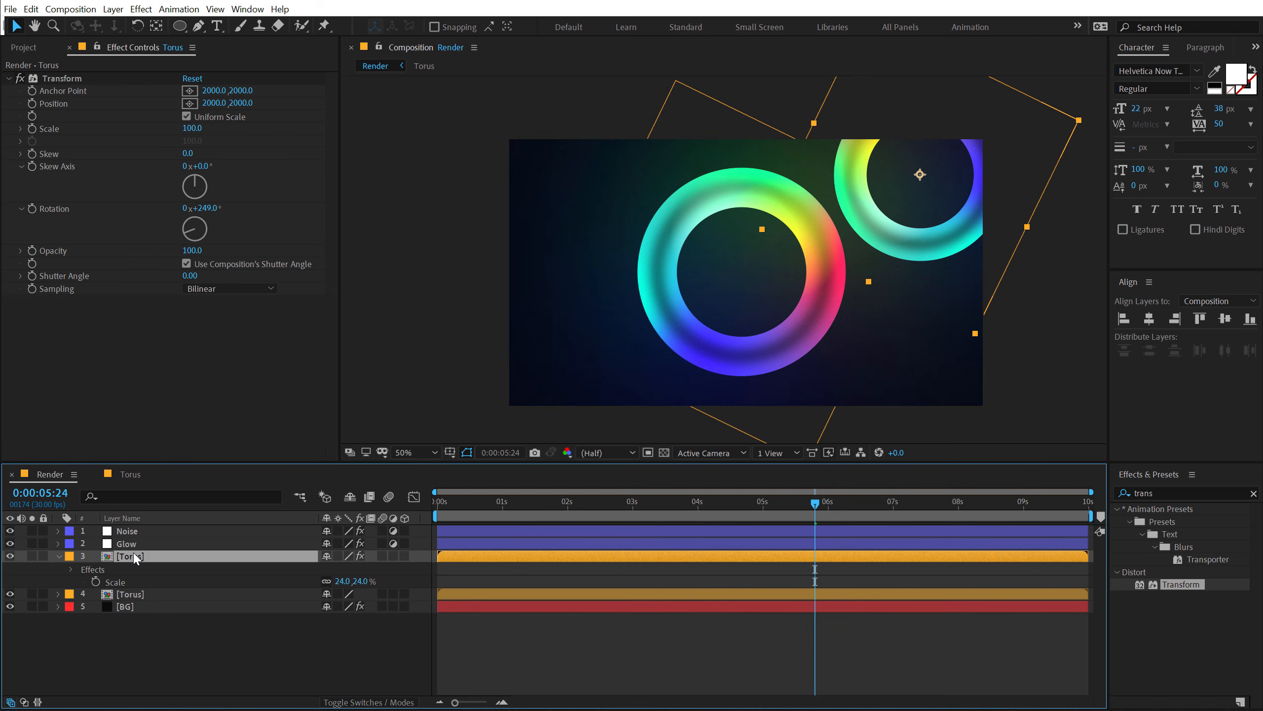
key("ctrl+d")
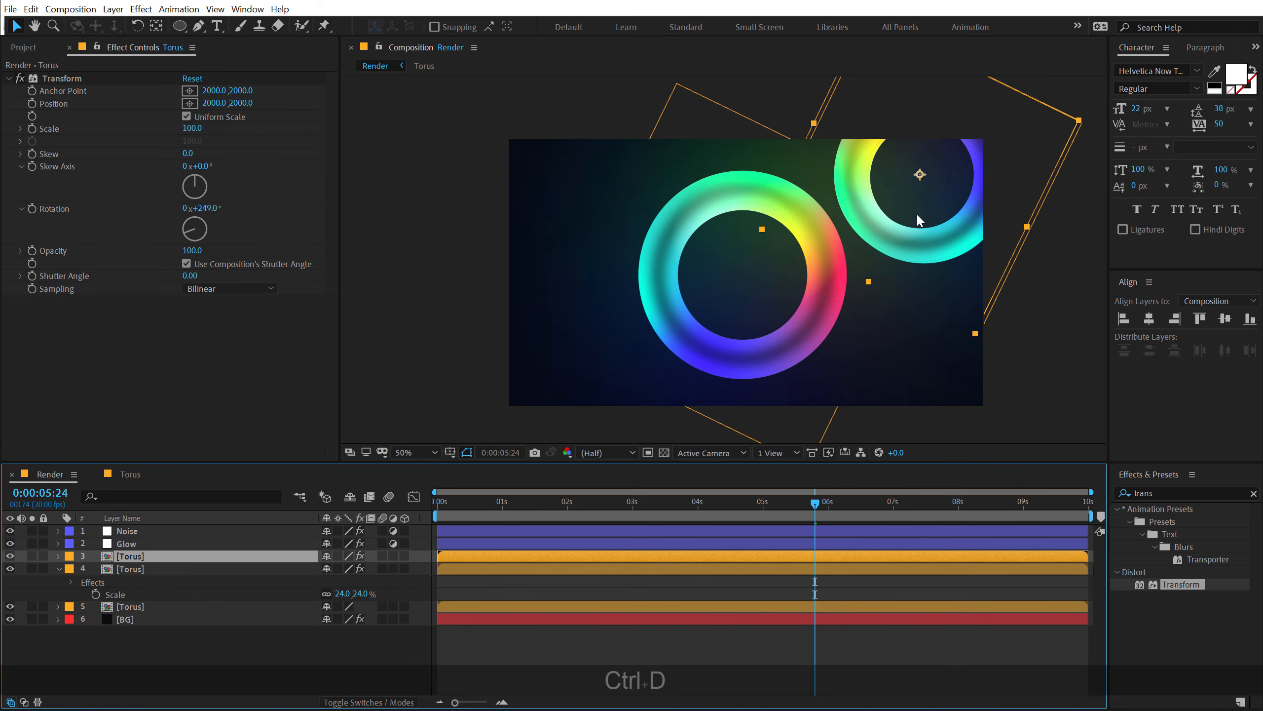
key("s")
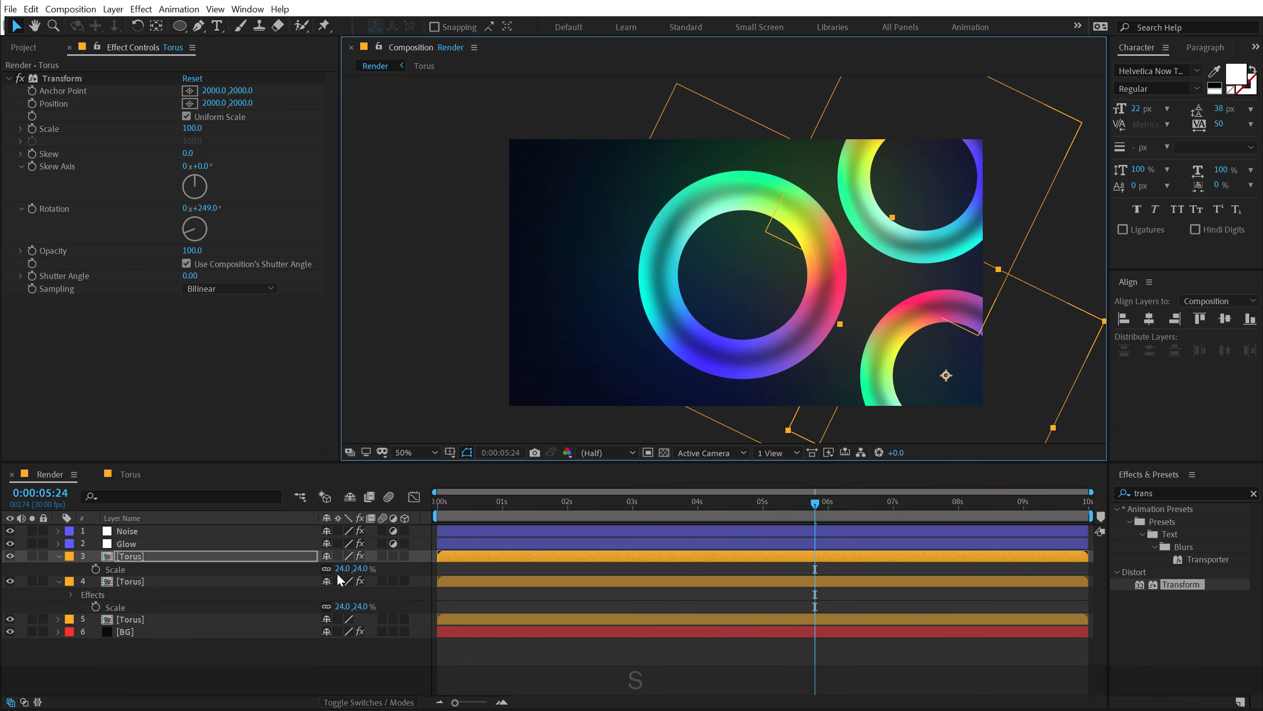
left_click_drag(363, 574, 374, 565)
left_click_drag(993, 361, 1014, 411)
Apply the Hue/Saturation color correction effect to the large lower-right torus copy
double_click(1167, 490)
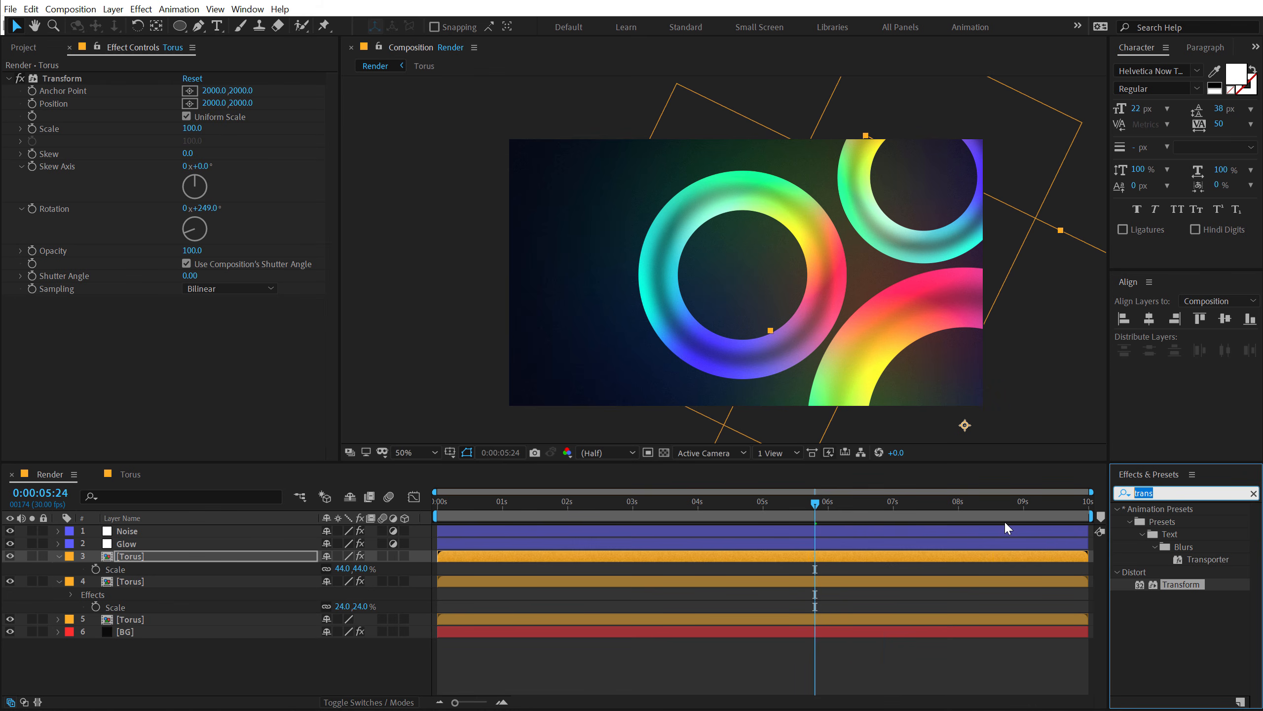
type("hue")
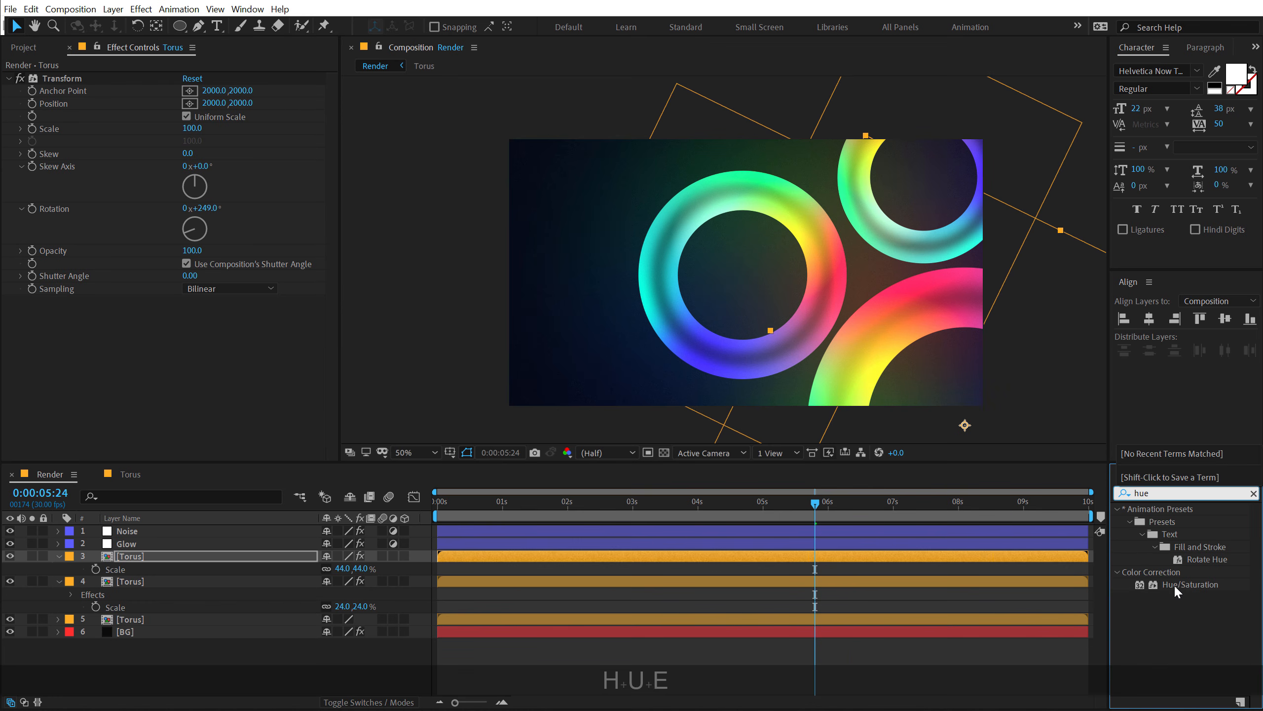
left_click_drag(1174, 585, 146, 333)
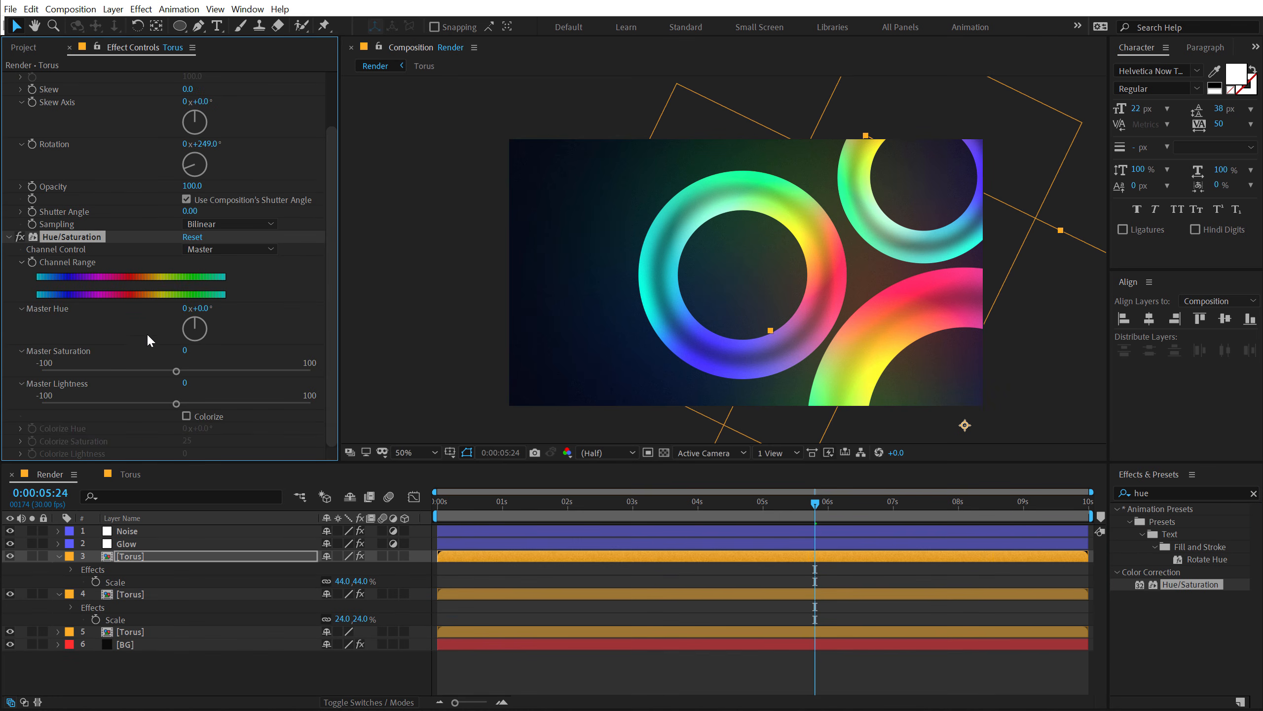
Colorize the large lower-right torus copy with Hue/Saturation, setting Colorize Saturation to 50 and Colorize Hue to 345°
left_click(185, 415)
left_click(189, 441)
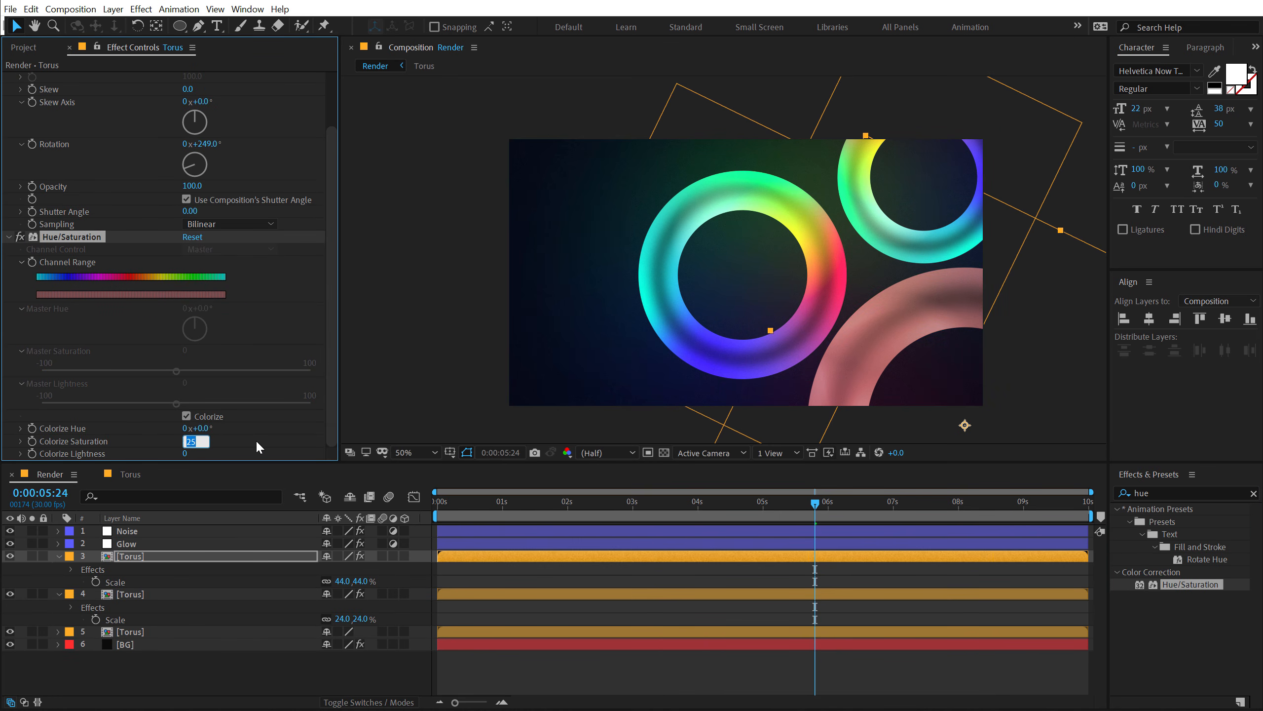
type("50")
key("Return")
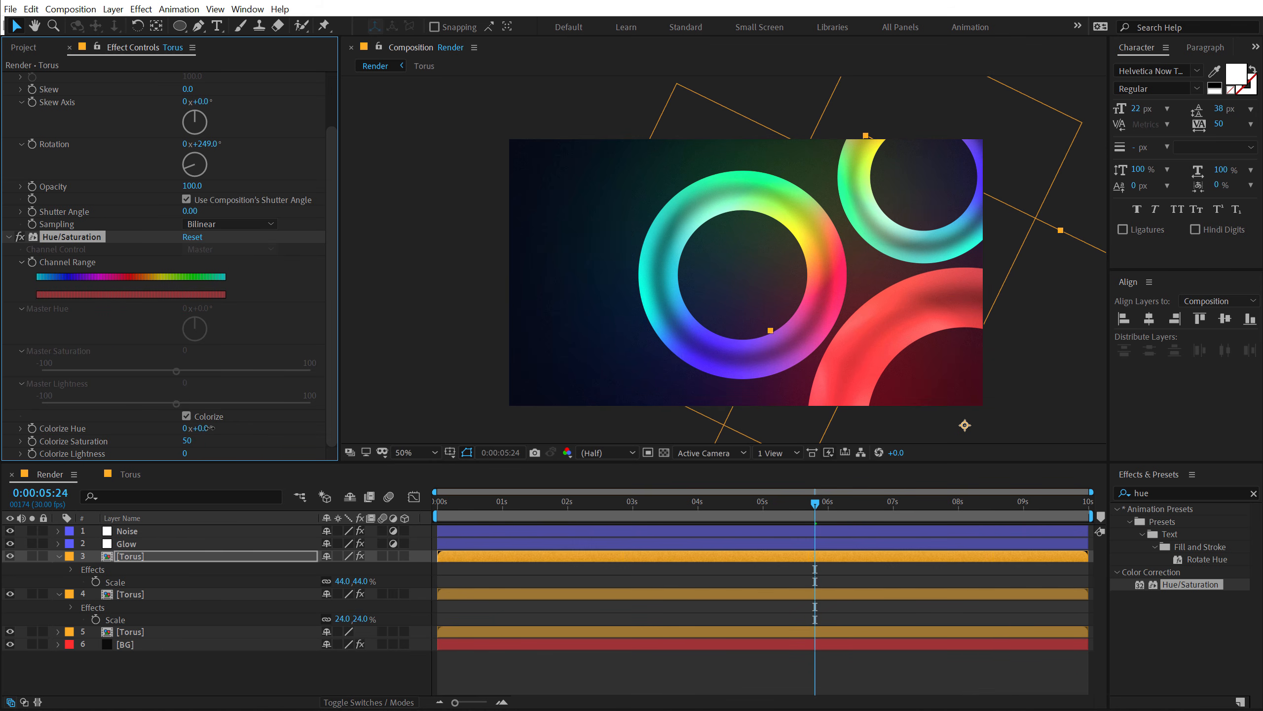
left_click_drag(211, 427, 429, 395)
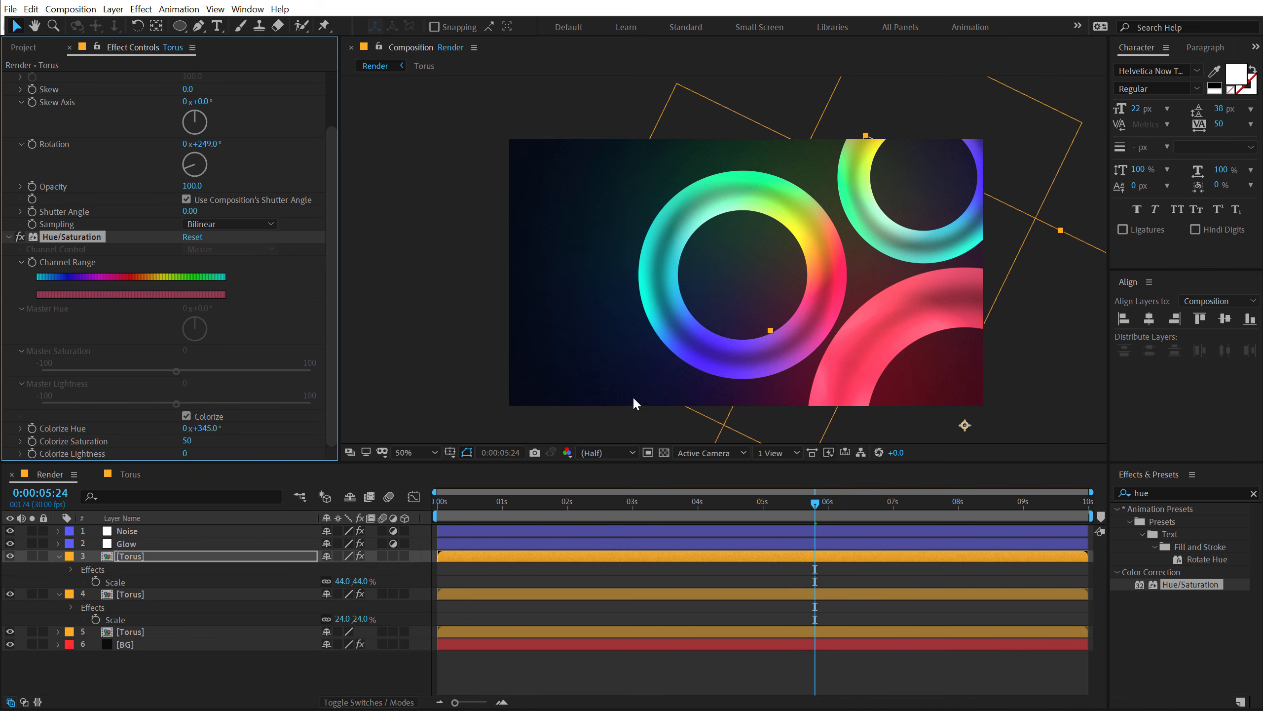
left_click(134, 660)
Duplicate the red torus copy, set the duplicate's Scale to 27% and place it partly beyond the frame's upper-left edge
left_click(135, 554)
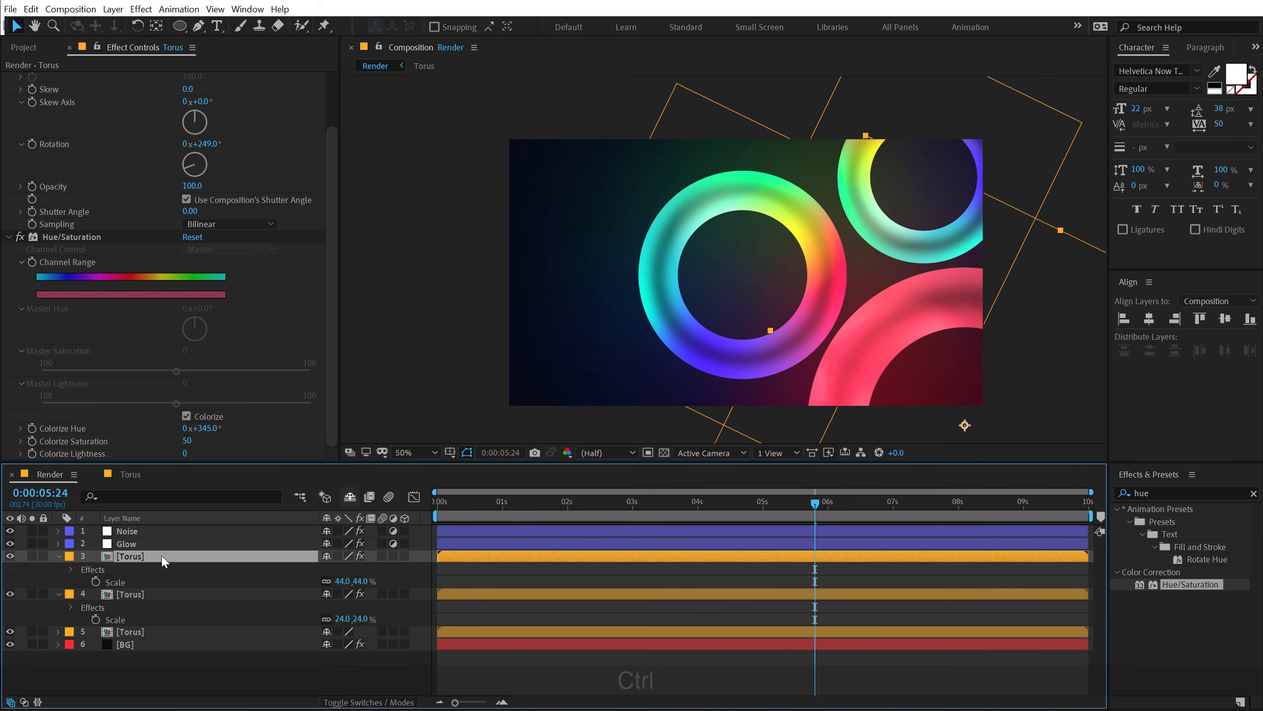
key("ctrl+d")
left_click_drag(960, 394, 627, 28)
key("s")
left_click_drag(364, 569, 354, 568)
left_click_drag(584, 96, 583, 168)
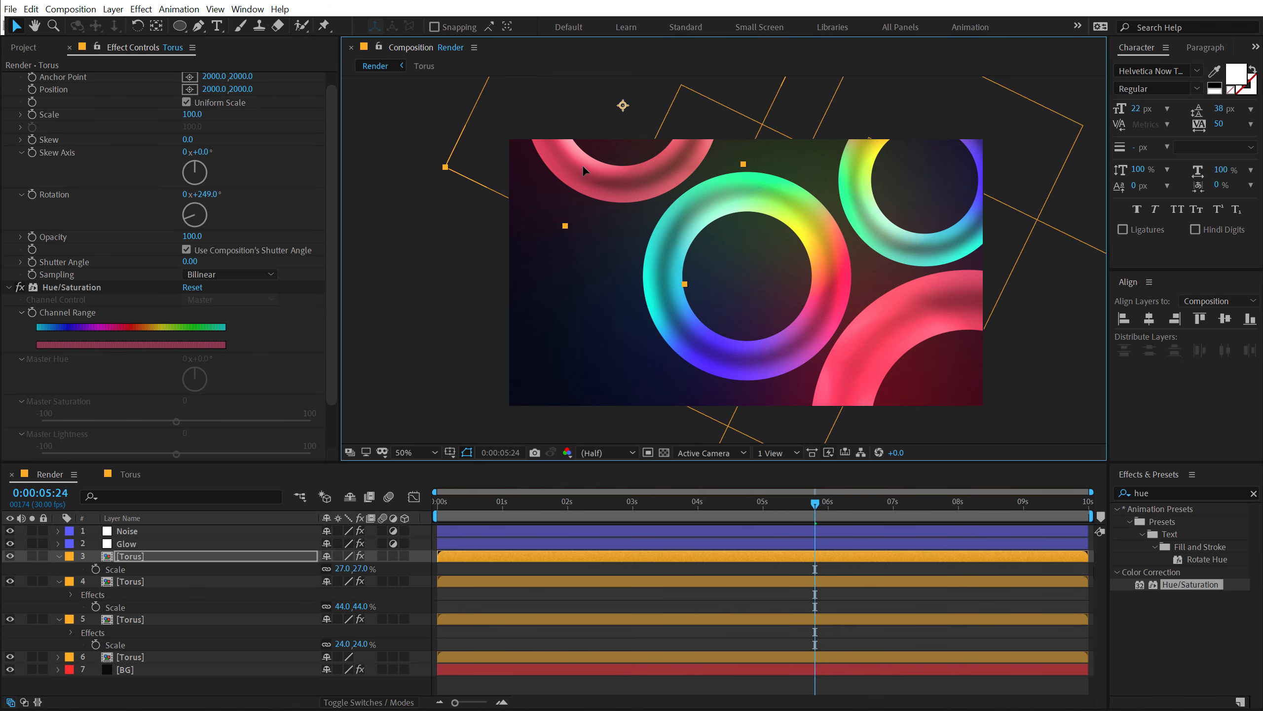
Set the Colorize Hue of the upper-left torus copy to 239°
left_click(132, 558)
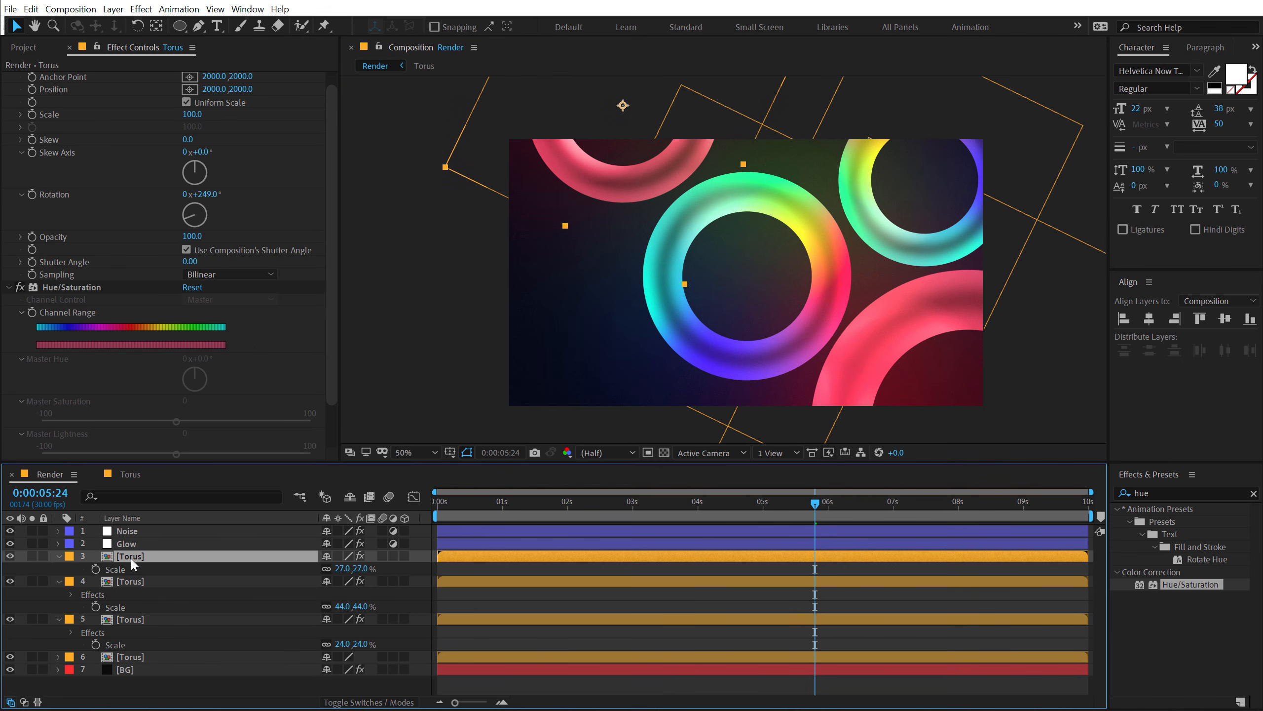
scroll(282, 314, "down", 2)
left_click(186, 416)
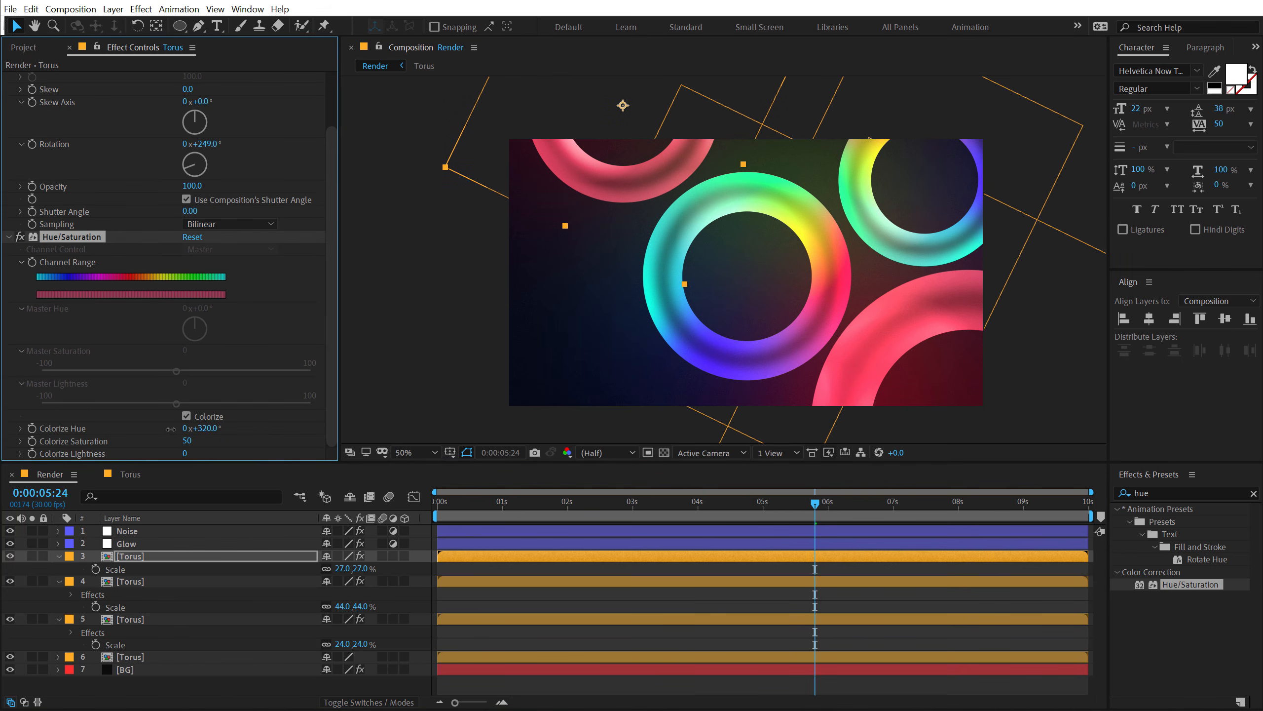
mouse_move(138, 429)
left_mouse_down()
mouse_move(120, 432)
mouse_move(133, 432)
left_mouse_up()
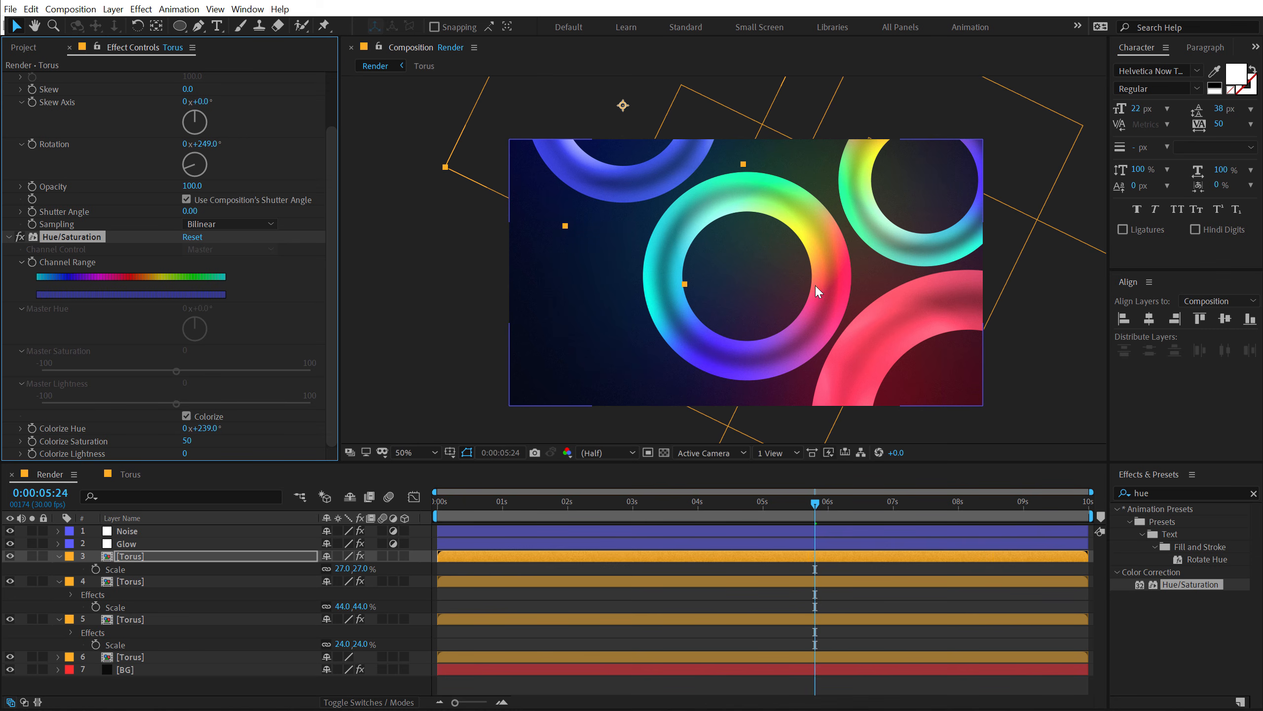
Nudge the upper-right torus, then place the central torus layer above the other torus layers and shift it slightly right to overlap them
mouse_move(1055, 118)
left_mouse_down()
mouse_move(1026, 136)
mouse_move(1050, 127)
left_mouse_up()
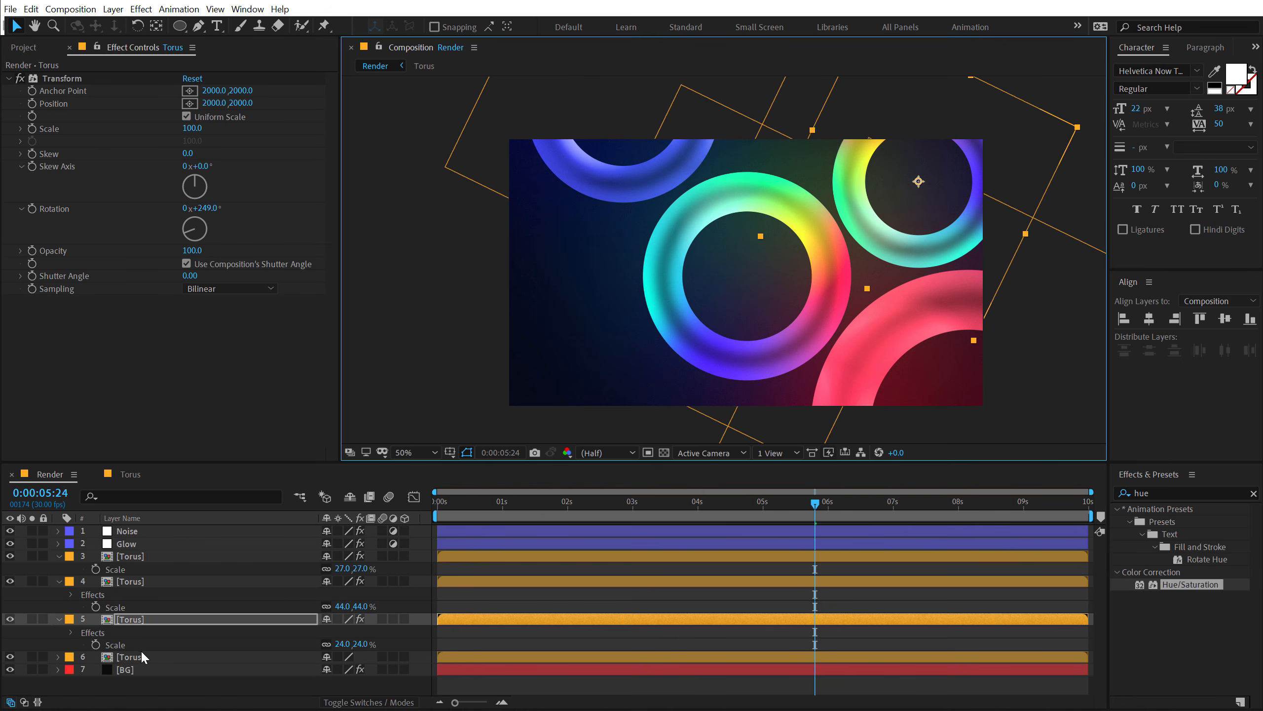
left_click_drag(140, 651, 158, 552)
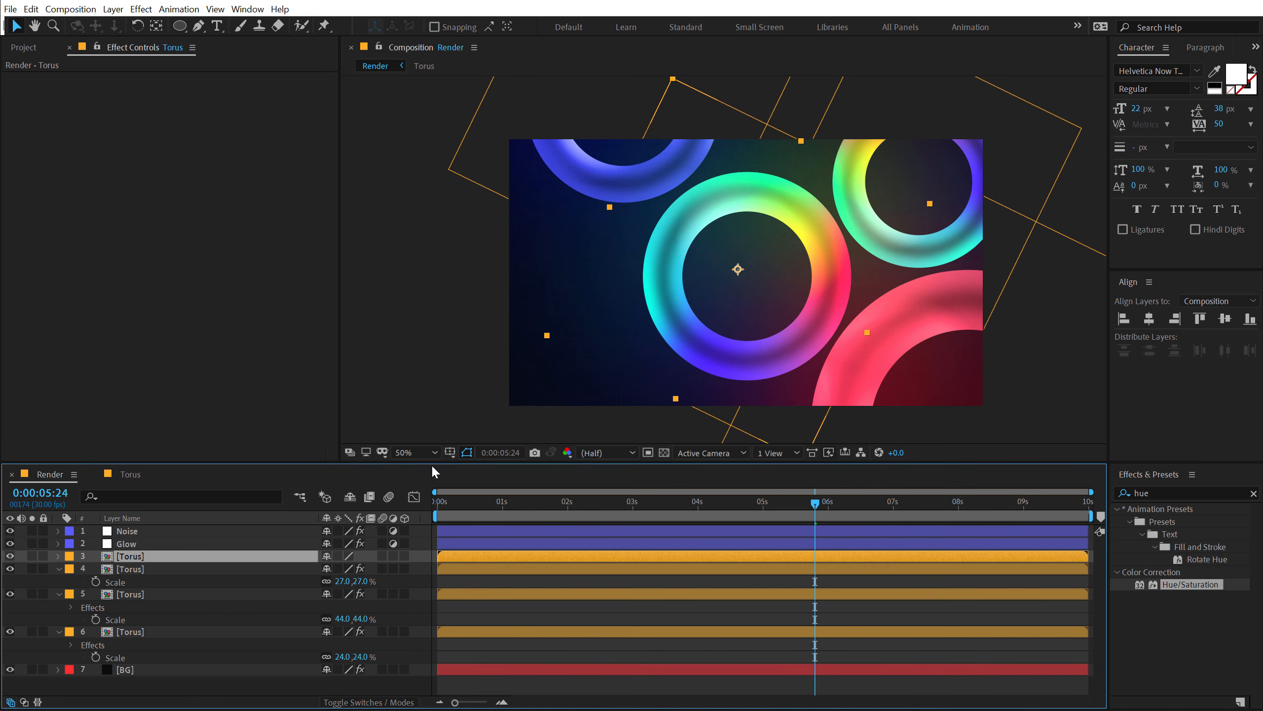
left_click_drag(779, 264, 790, 269)
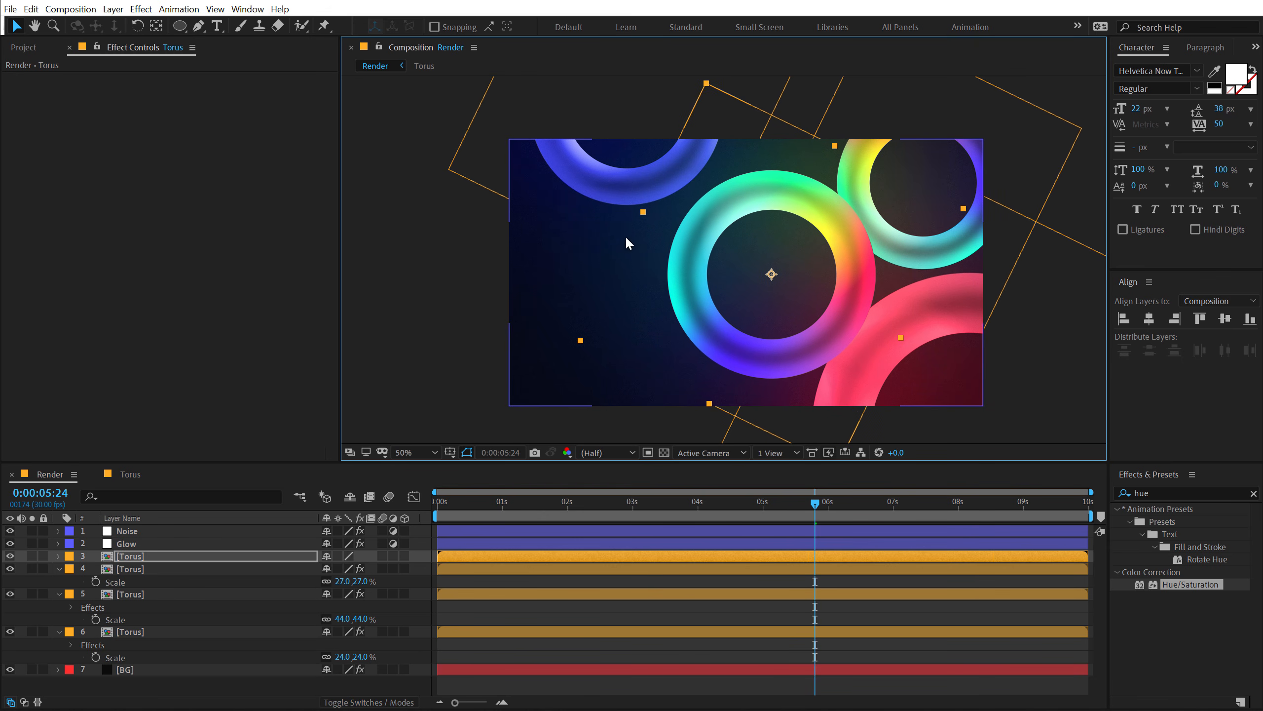
Set the blue torus copy's Scale to 34% and shift it right so it tucks behind the central torus
left_click(591, 146)
left_click(529, 102)
key("s")
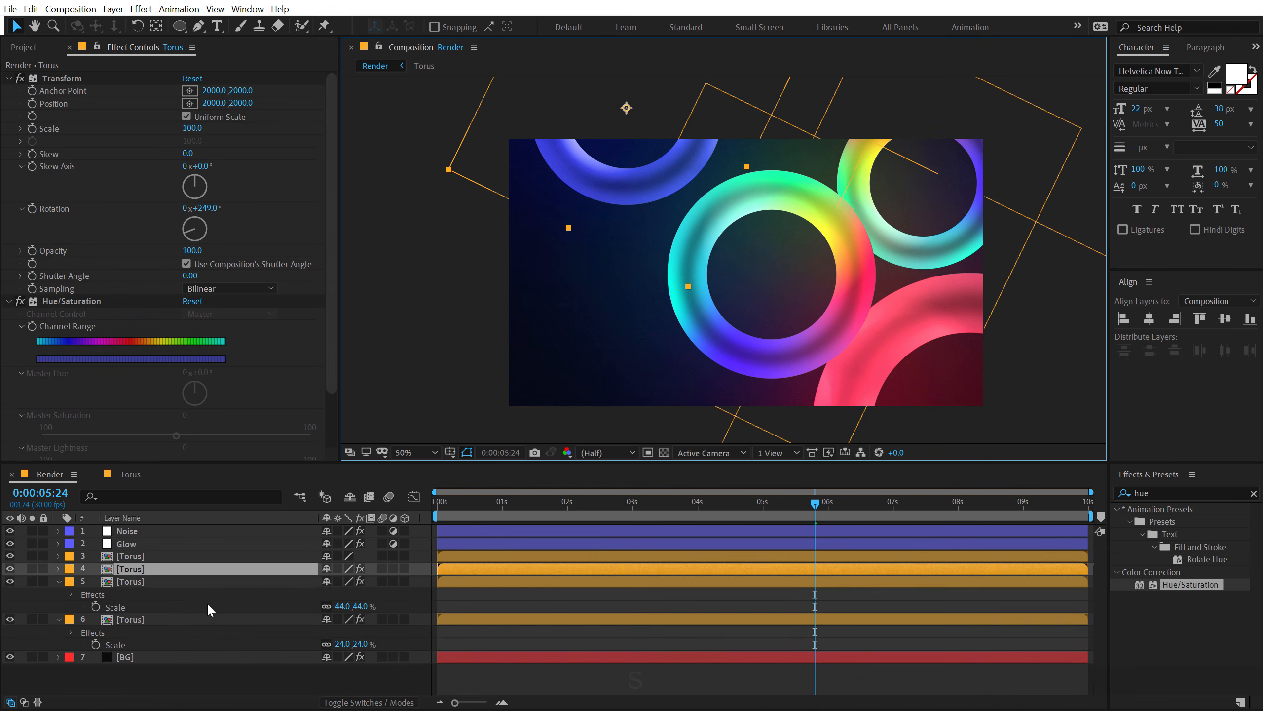
key("s")
left_click_drag(362, 582, 365, 581)
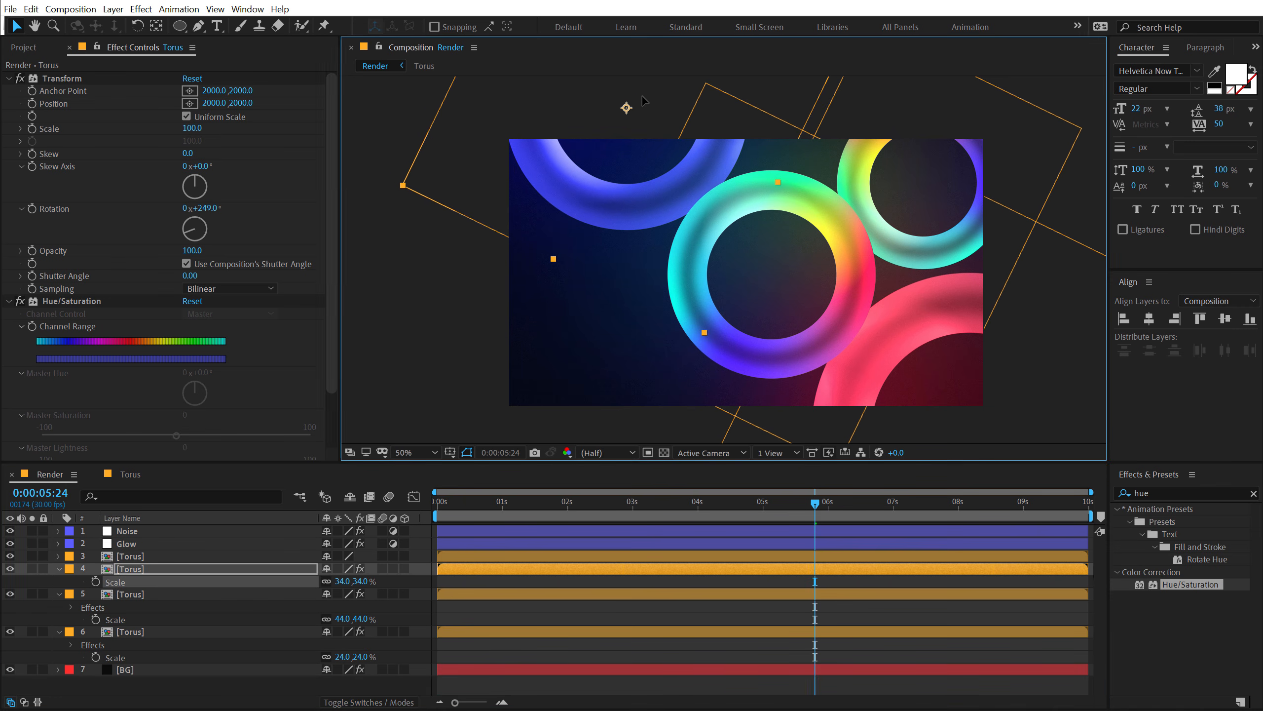
left_click_drag(662, 96, 690, 105)
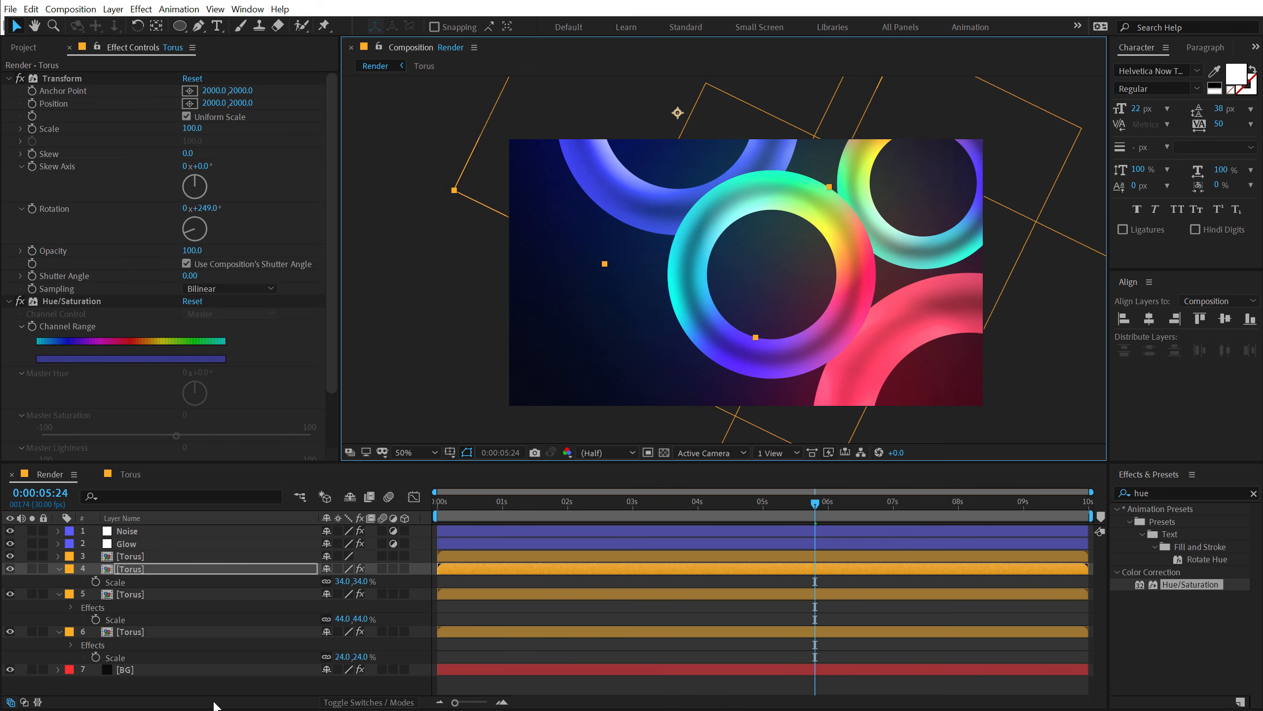
Collapse the revealed properties of all layers and clear the layer selection
left_click(188, 675)
key("ctrl+a")
key("u")
left_click(168, 679)
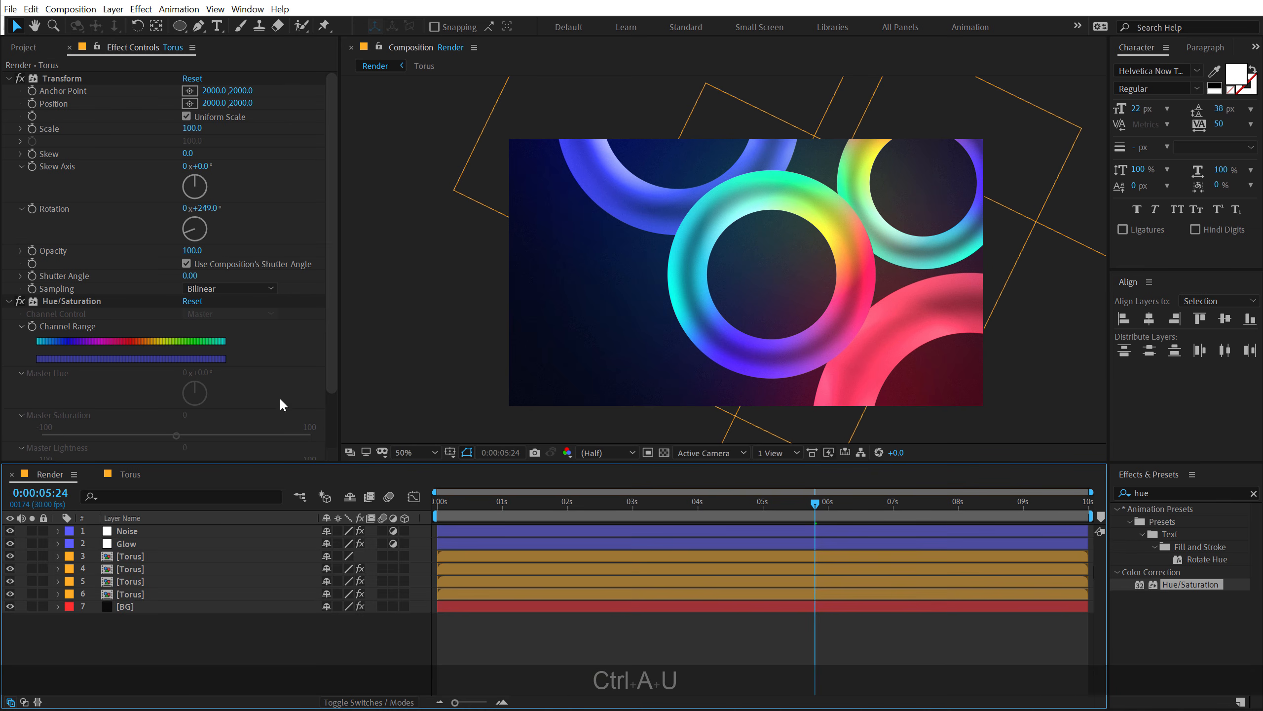
Start a text layer in the dark area left of the central torus, using Bebas Neue Book at 108 px
left_click(217, 25)
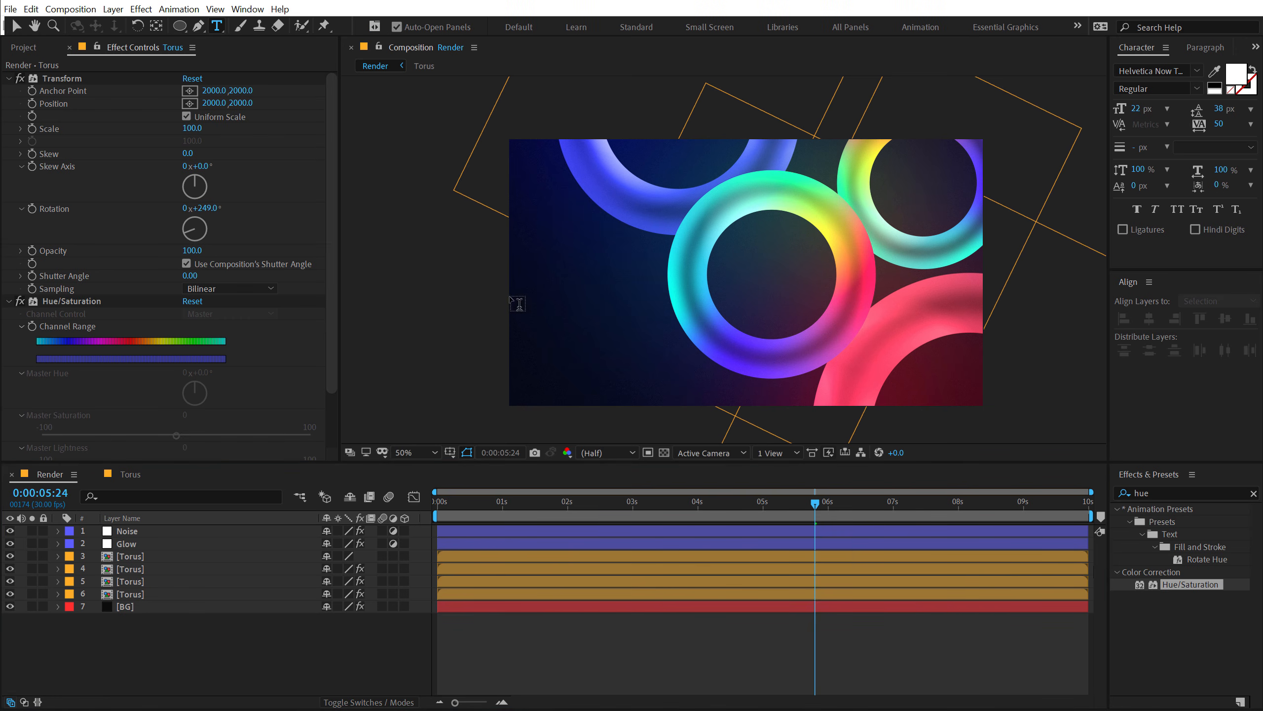
left_click(527, 324)
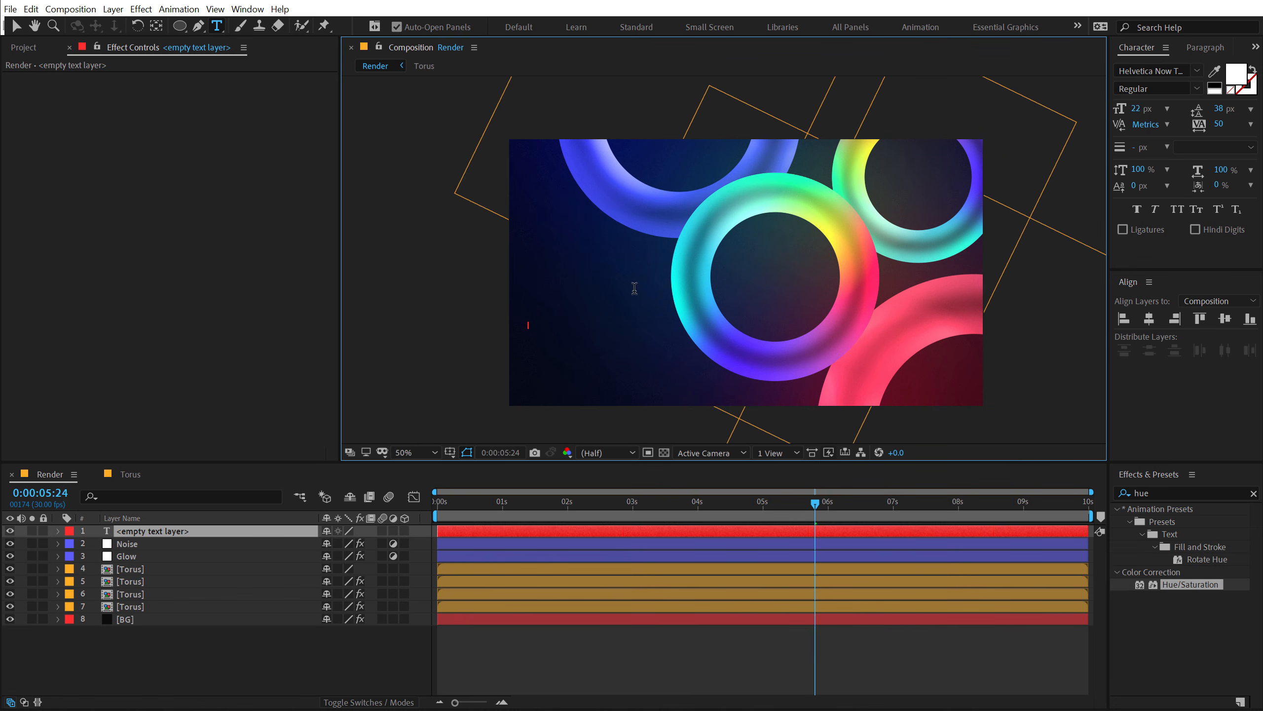
left_click(1178, 70)
type("beb")
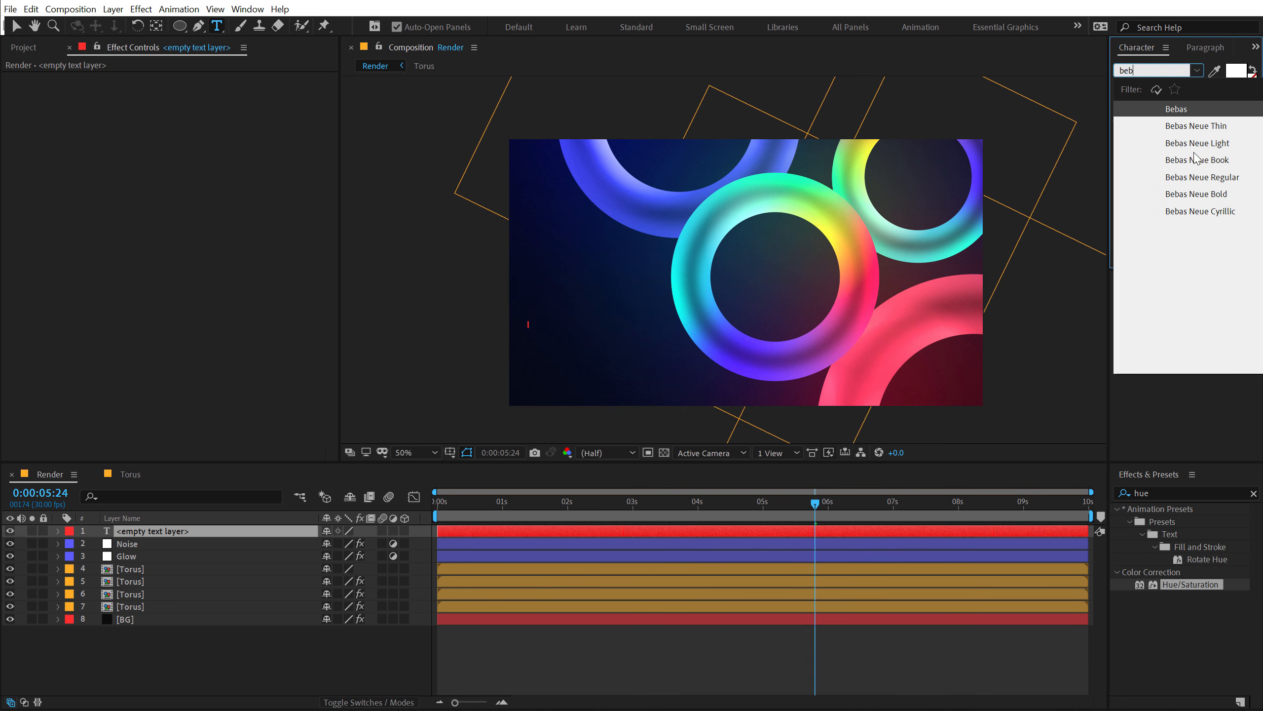
key("Return")
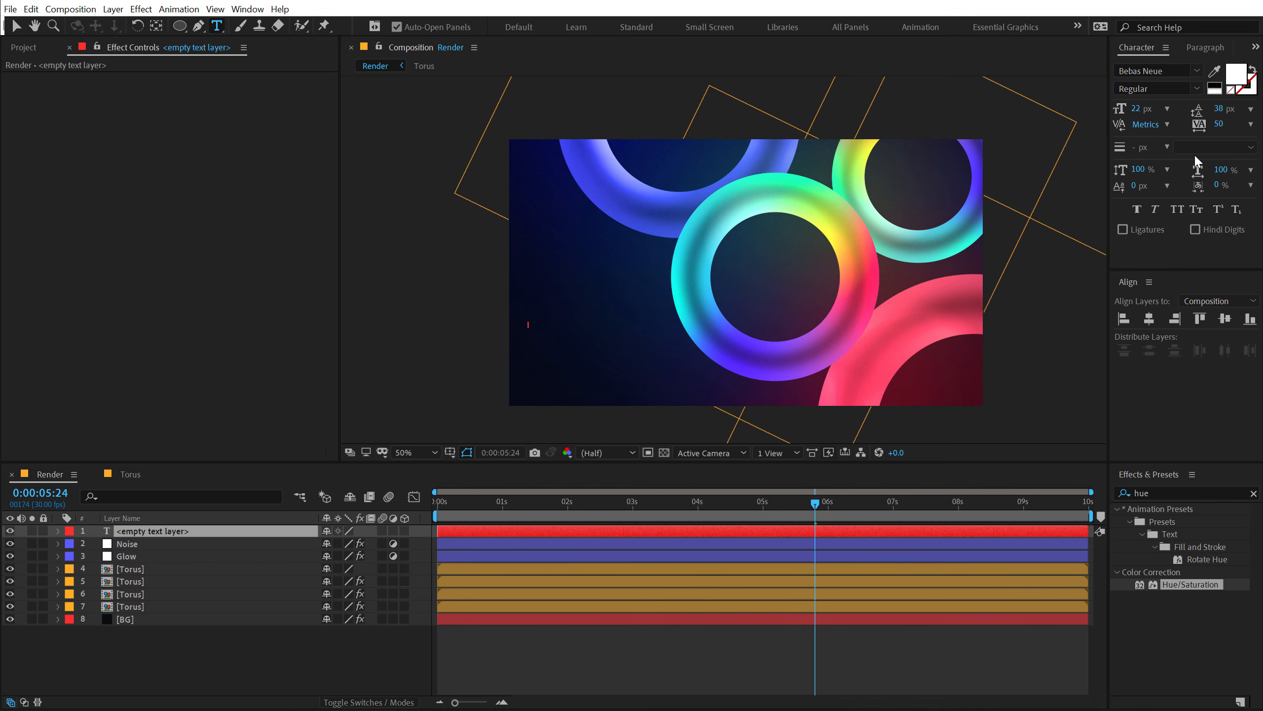
left_click_drag(1142, 111, 1196, 108)
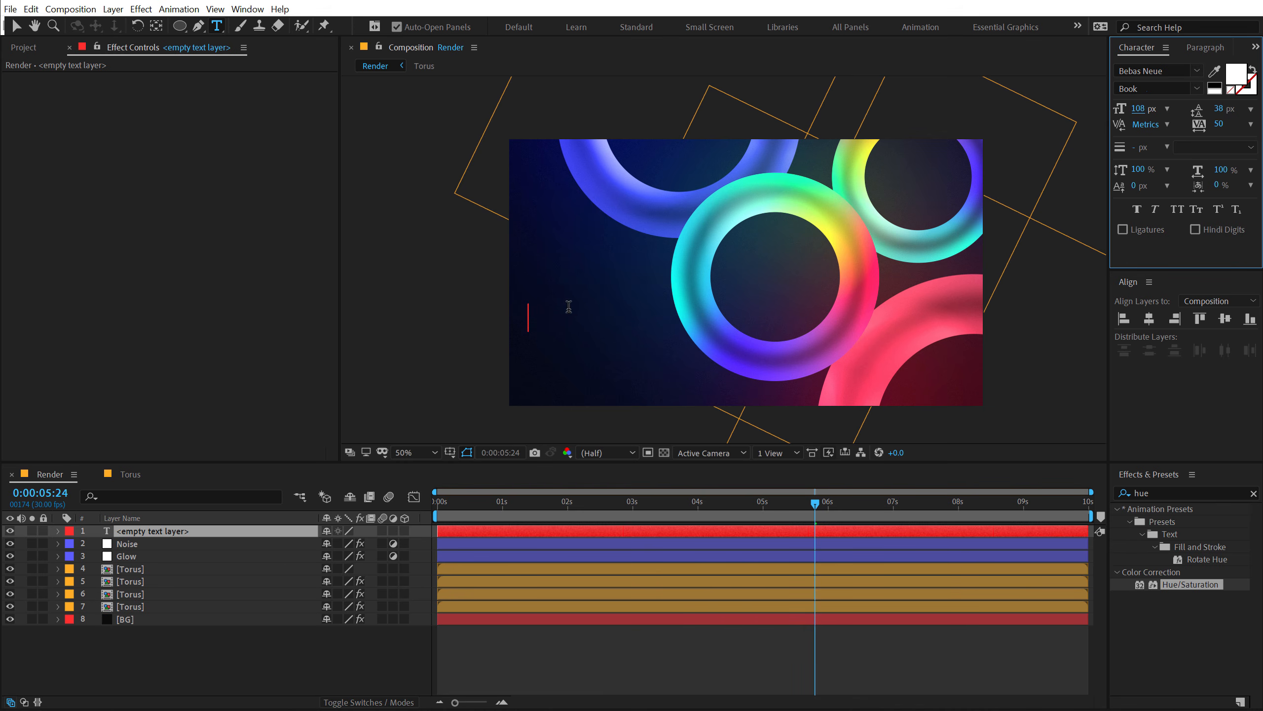
Enter the title "GLOWING TORUS" in capitals on two lines, one word per line
left_click(532, 316)
key("Caps_Lock")
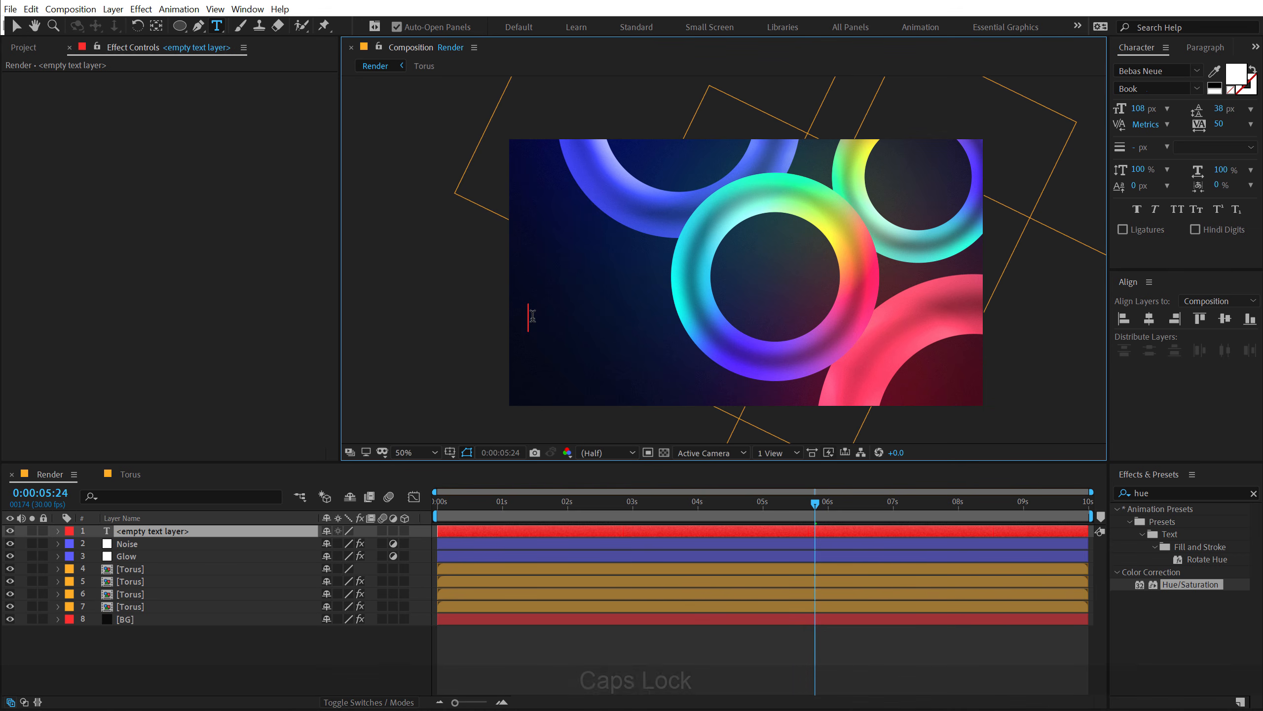
type("GLOWING")
key("Return")
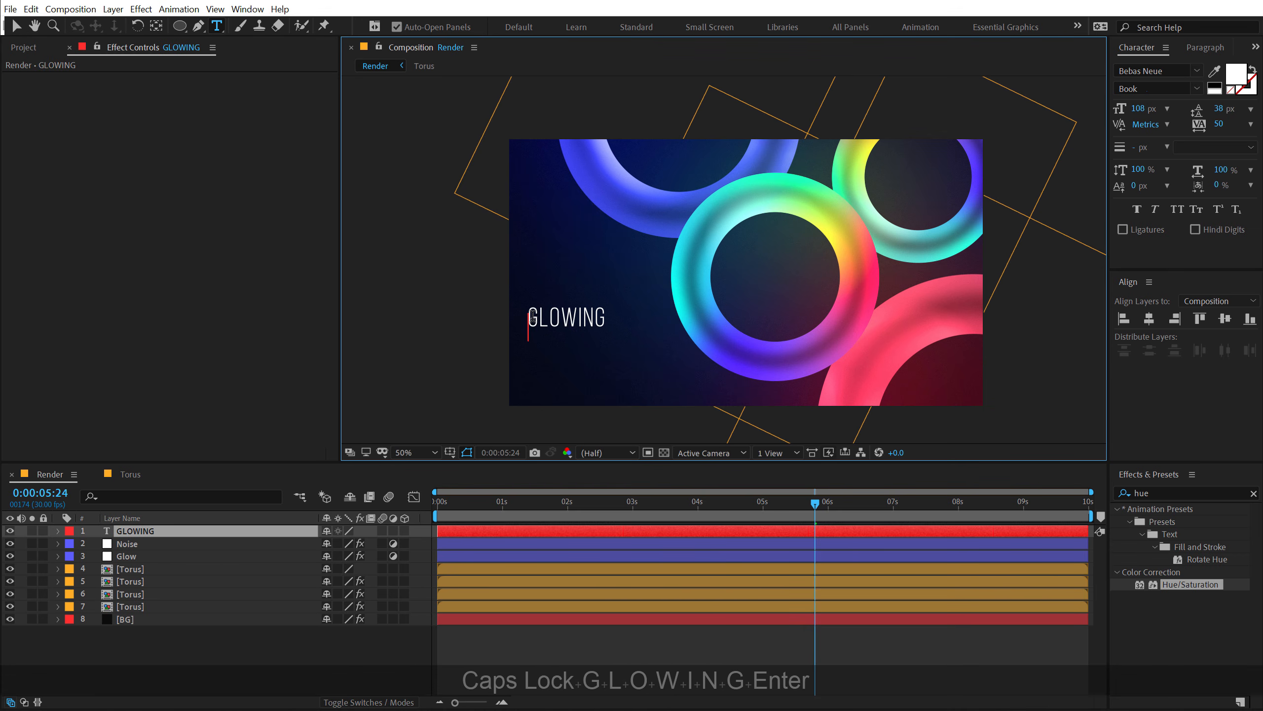
type("TORUS")
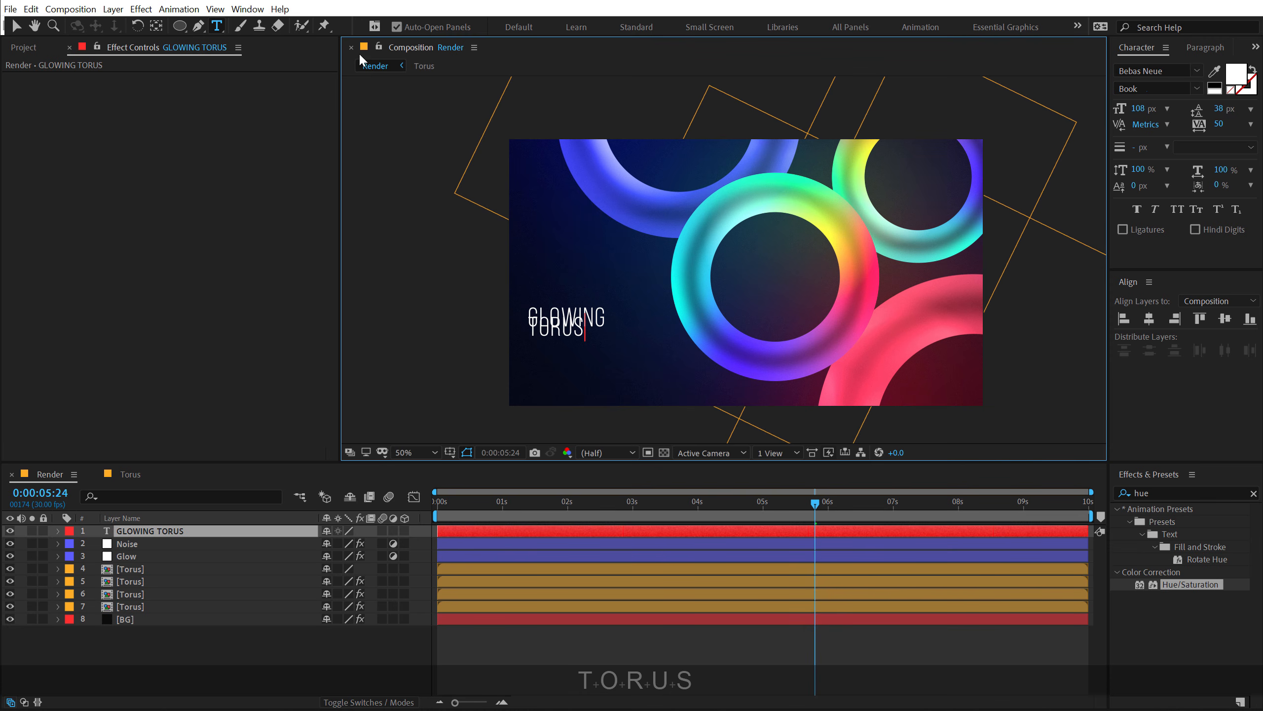
key("Caps_Lock")
Set the title's font size to 130 px and leading to 114 px, and move it slightly right and up
left_click(17, 25)
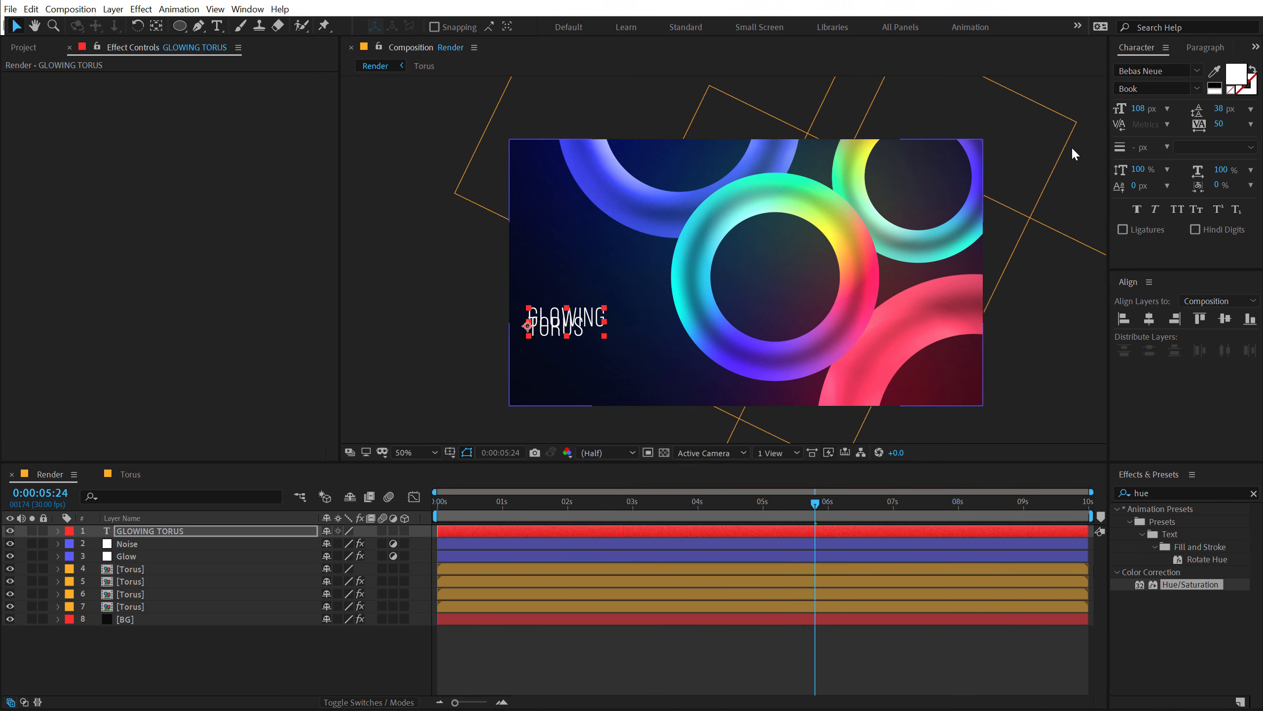
left_click_drag(1139, 111, 1259, 91)
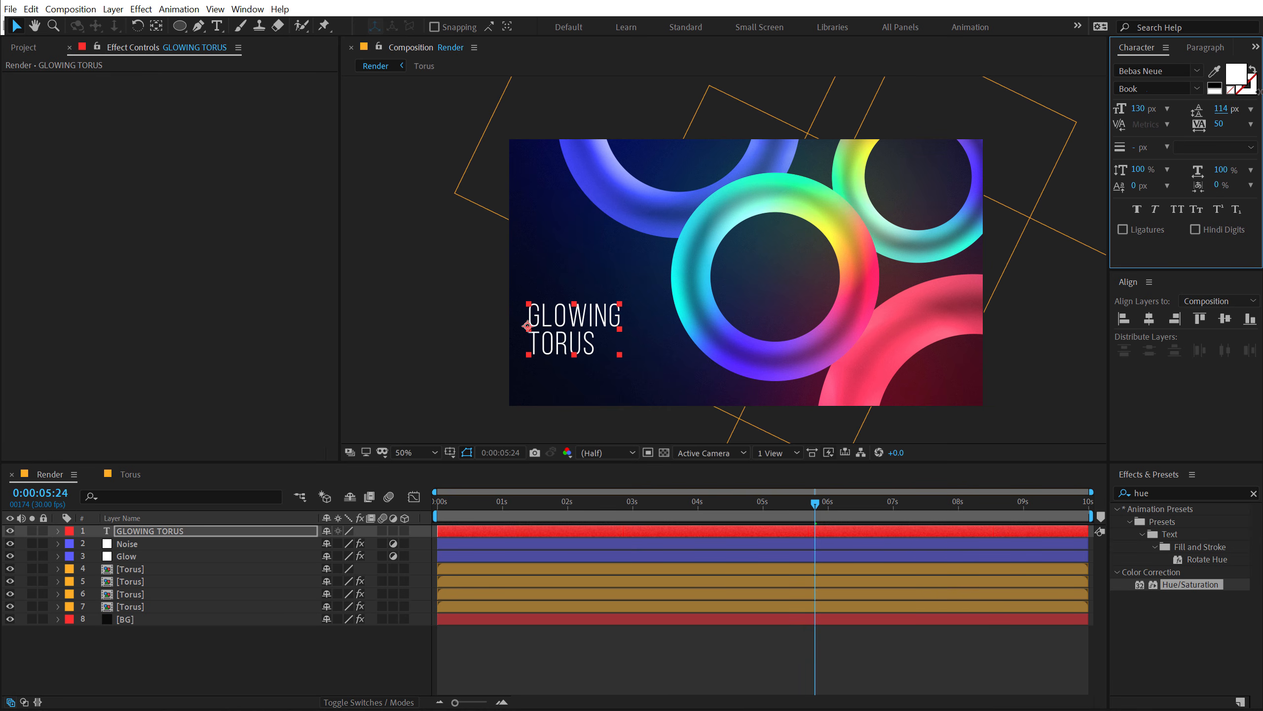
left_click_drag(577, 324, 596, 321)
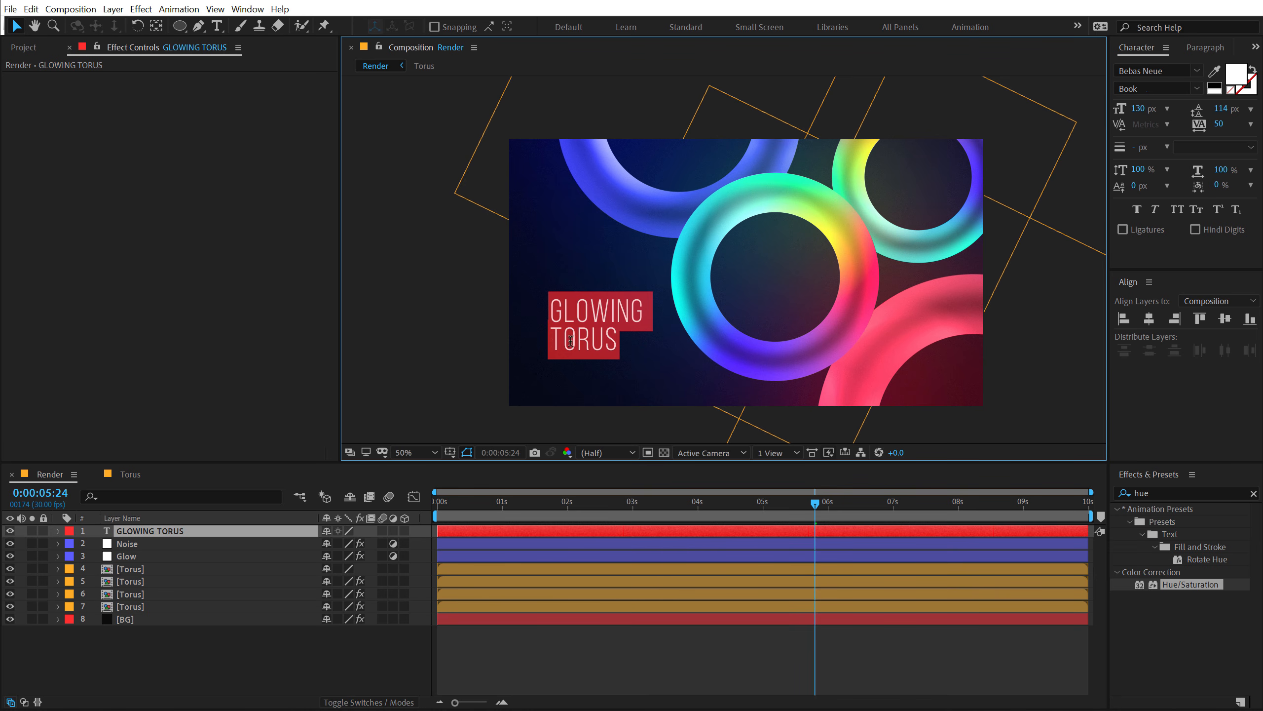
Set only the word TORUS in the title to the Bold font style
double_click(566, 341)
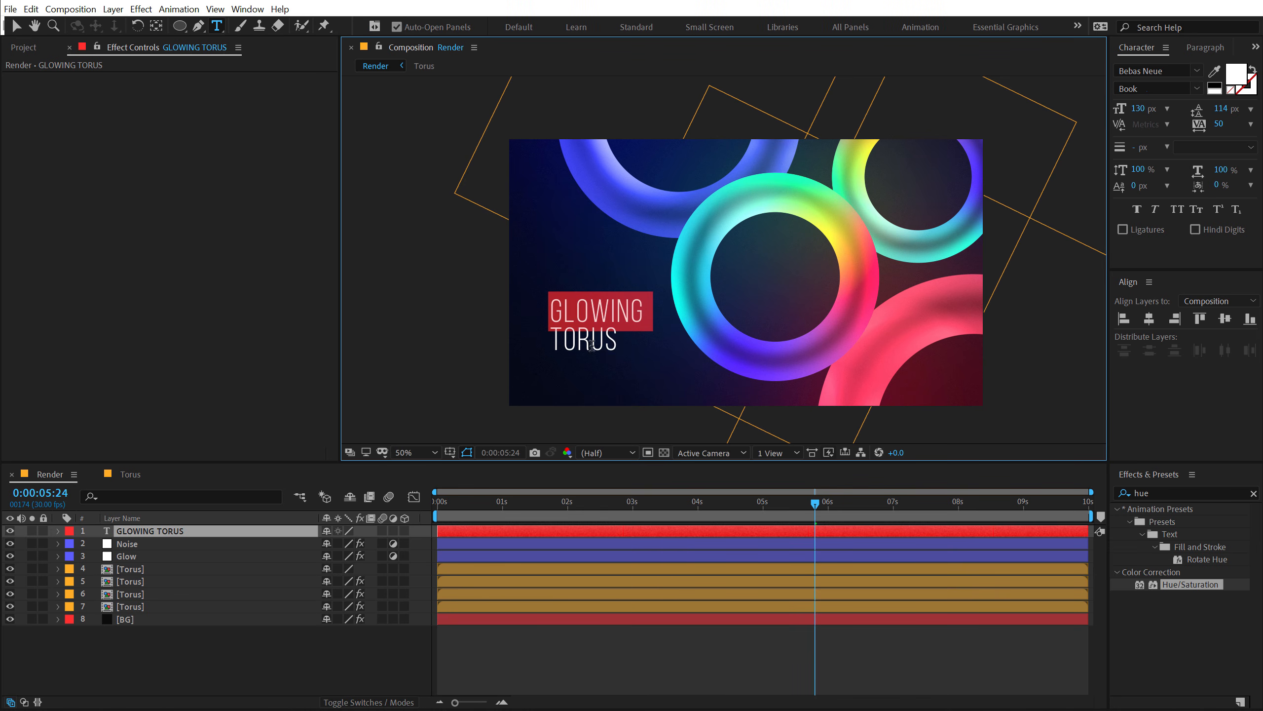
left_click_drag(592, 345, 547, 348)
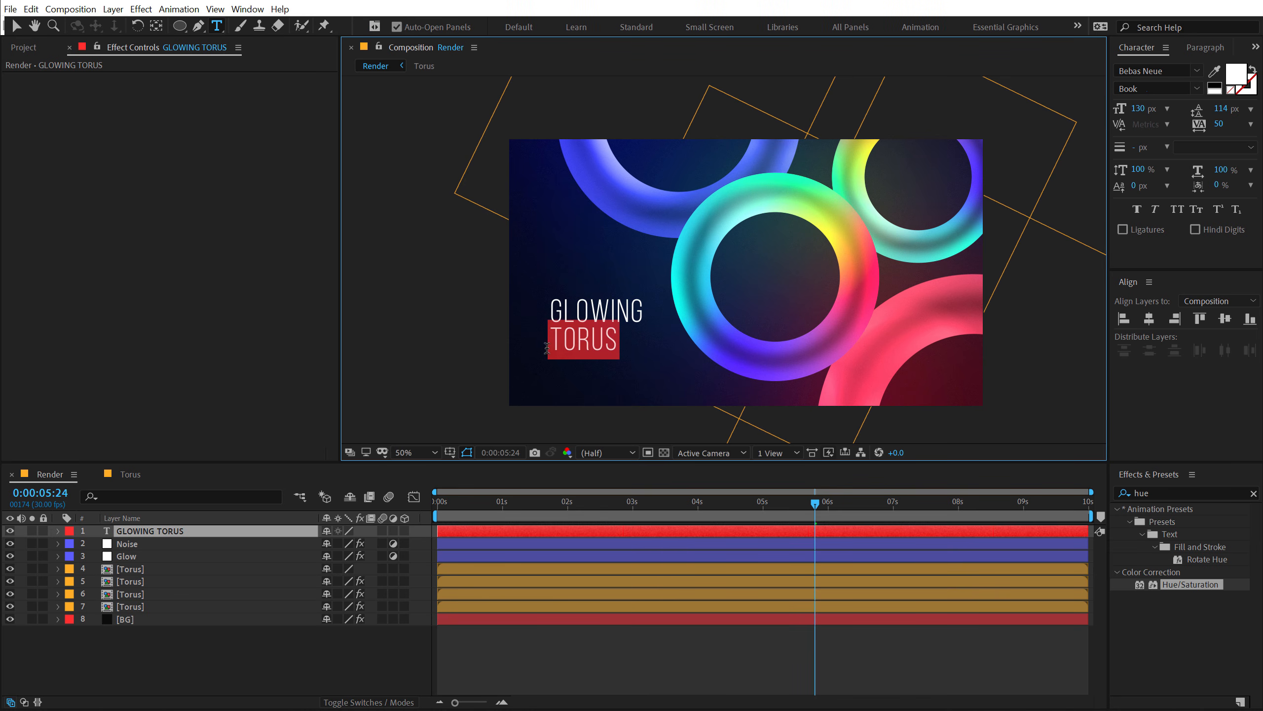
left_click(1197, 88)
left_click(1139, 168)
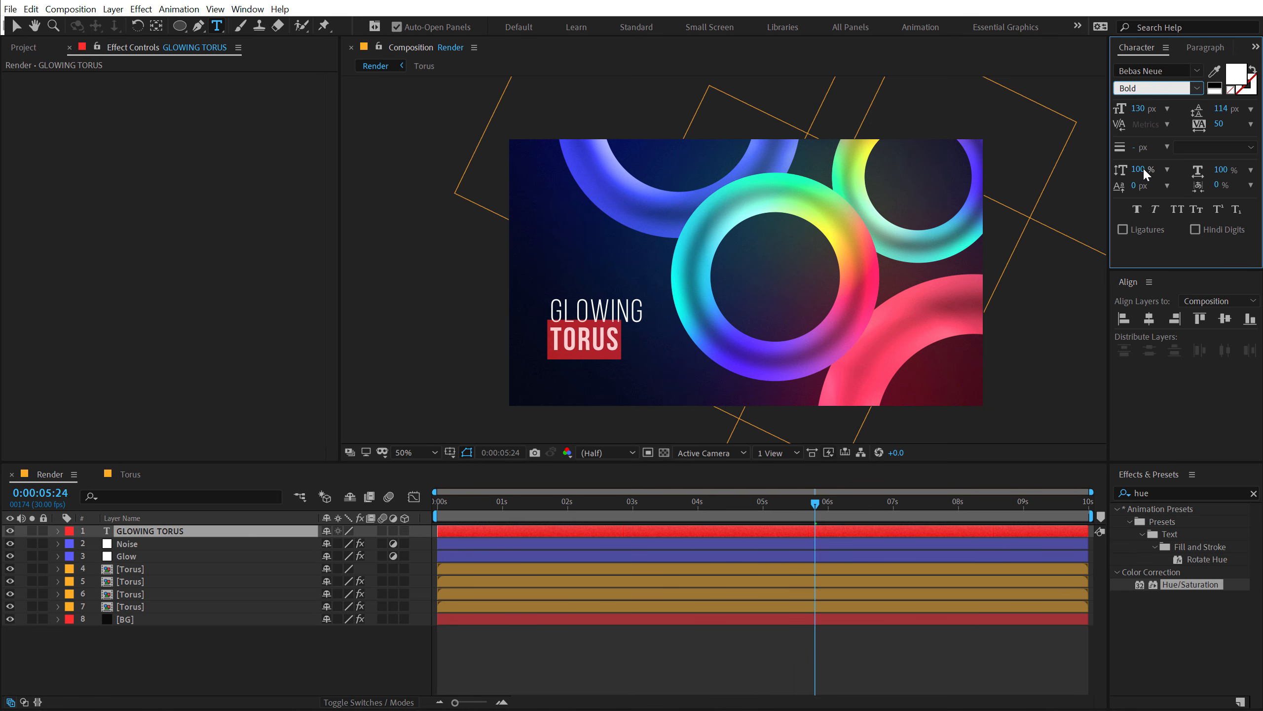
left_click(131, 652)
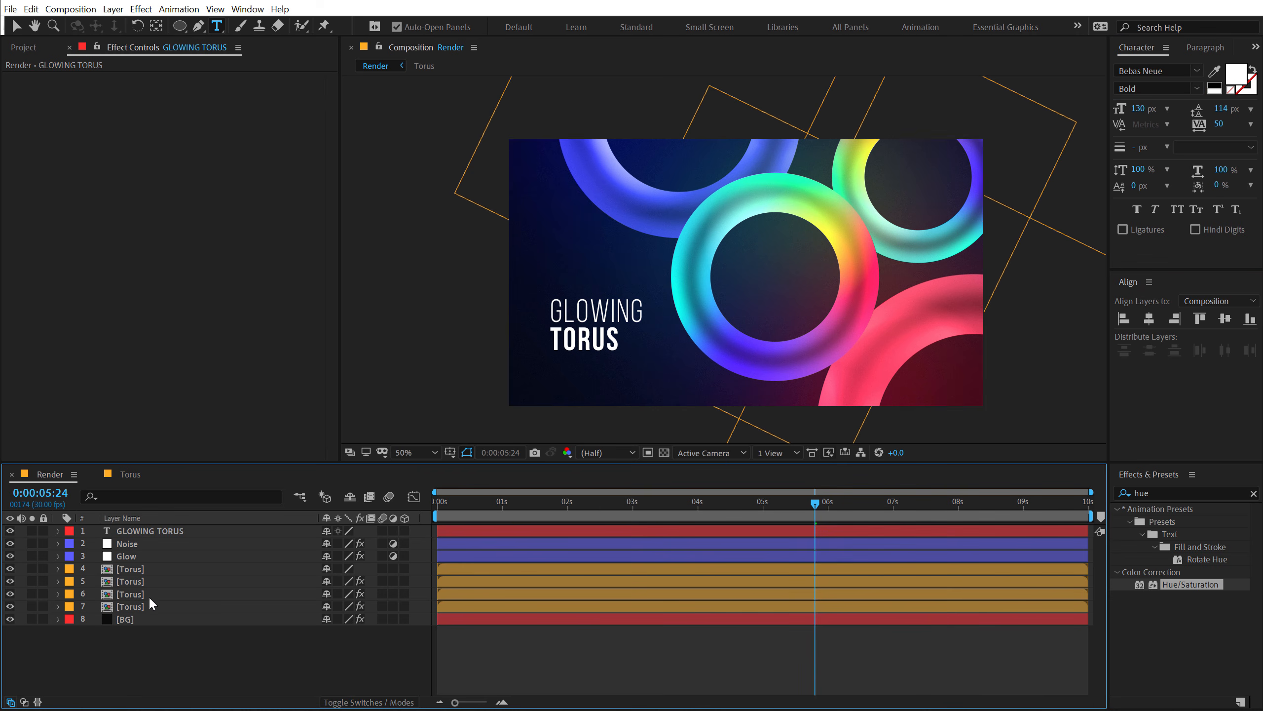
Set the tracking of the whole GLOWING TORUS title to 0
left_click(144, 532)
left_click(1219, 124)
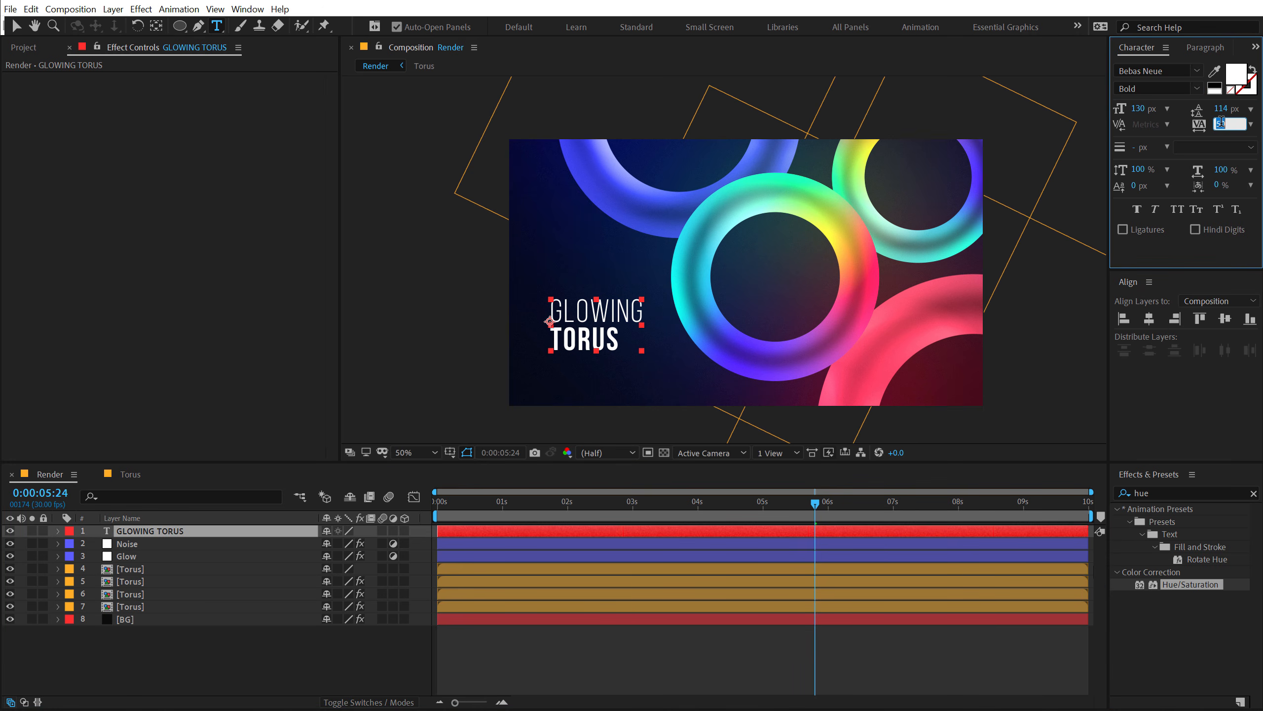
type("0")
key("Return")
left_click(115, 650)
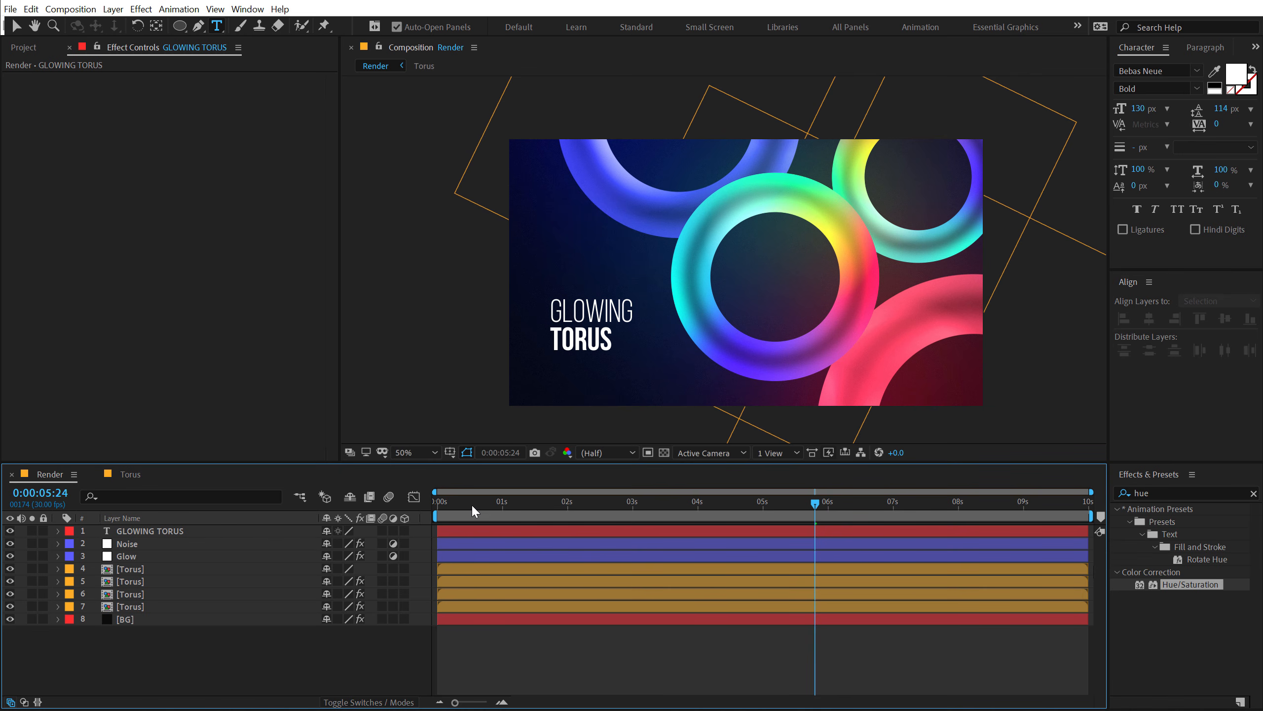
Scrub through the Render composition to preview the rotating tori with the title, ending at 0:00:05:28
left_click_drag(468, 500, 761, 455)
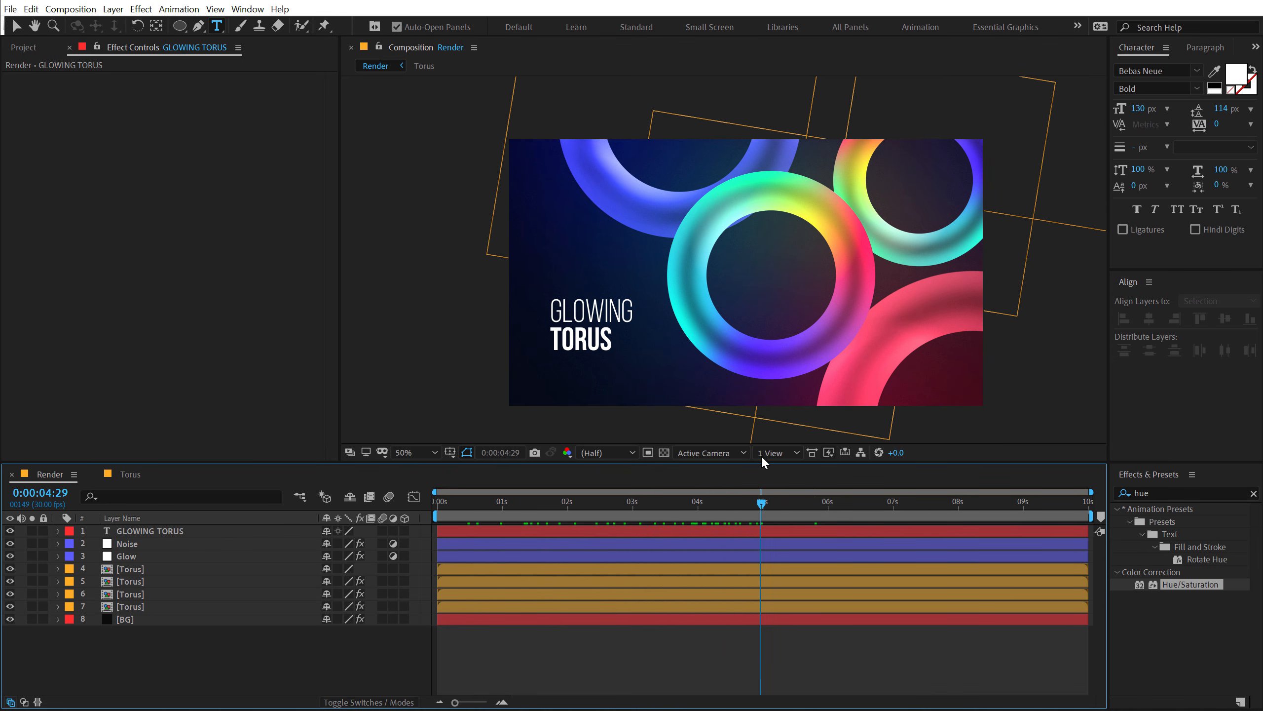
left_click(824, 502)
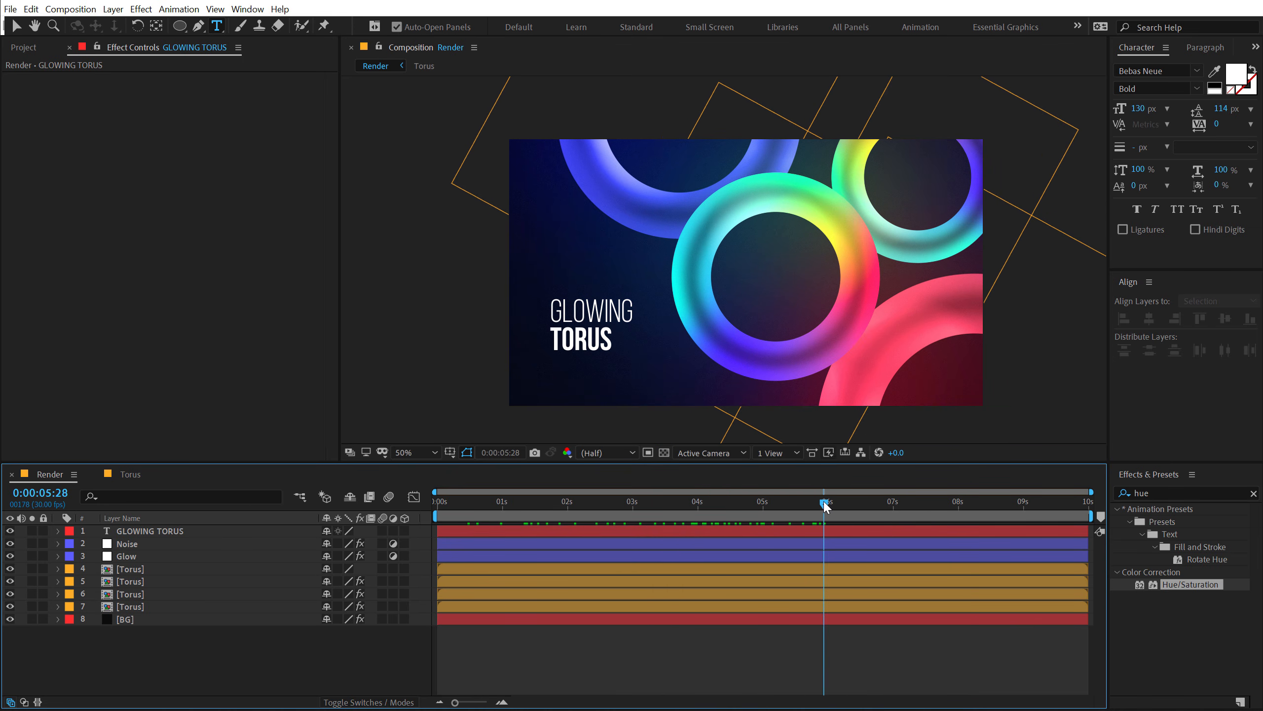